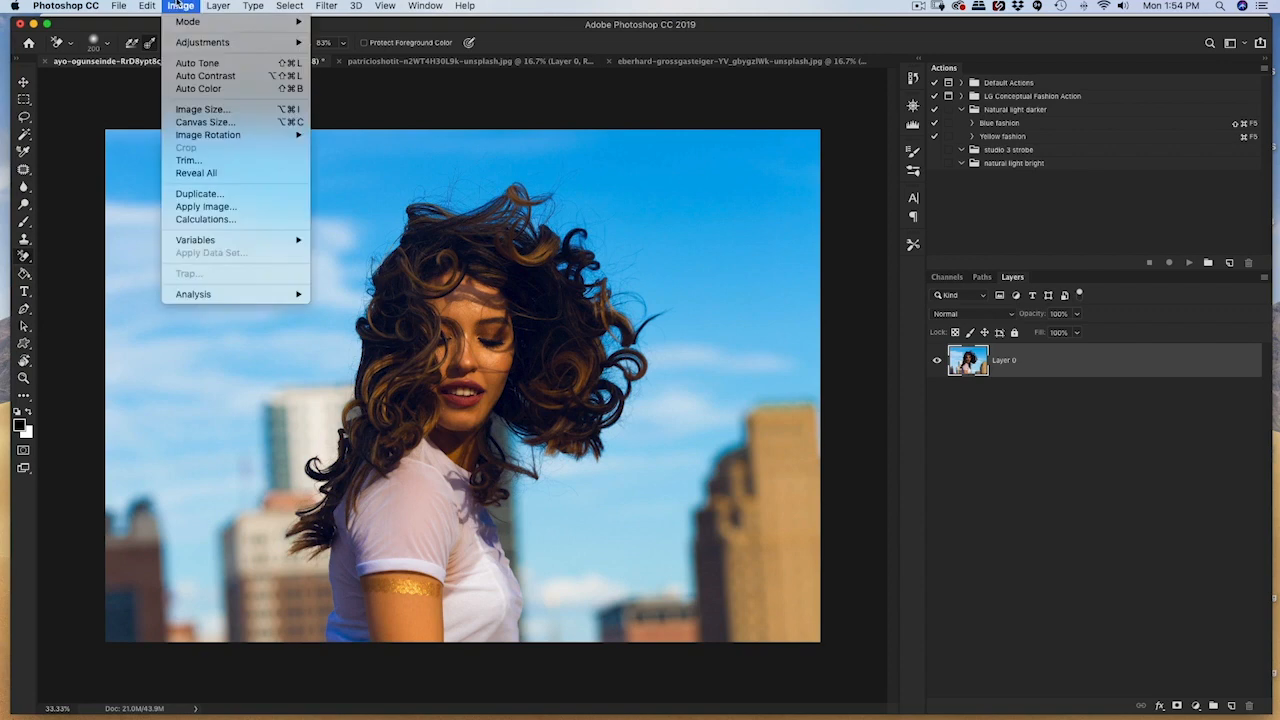
Review the active and extra tools in the toolbar customization, and separate the Crop Tool into its own group within the extra tools.
mouse_move(148, 5)
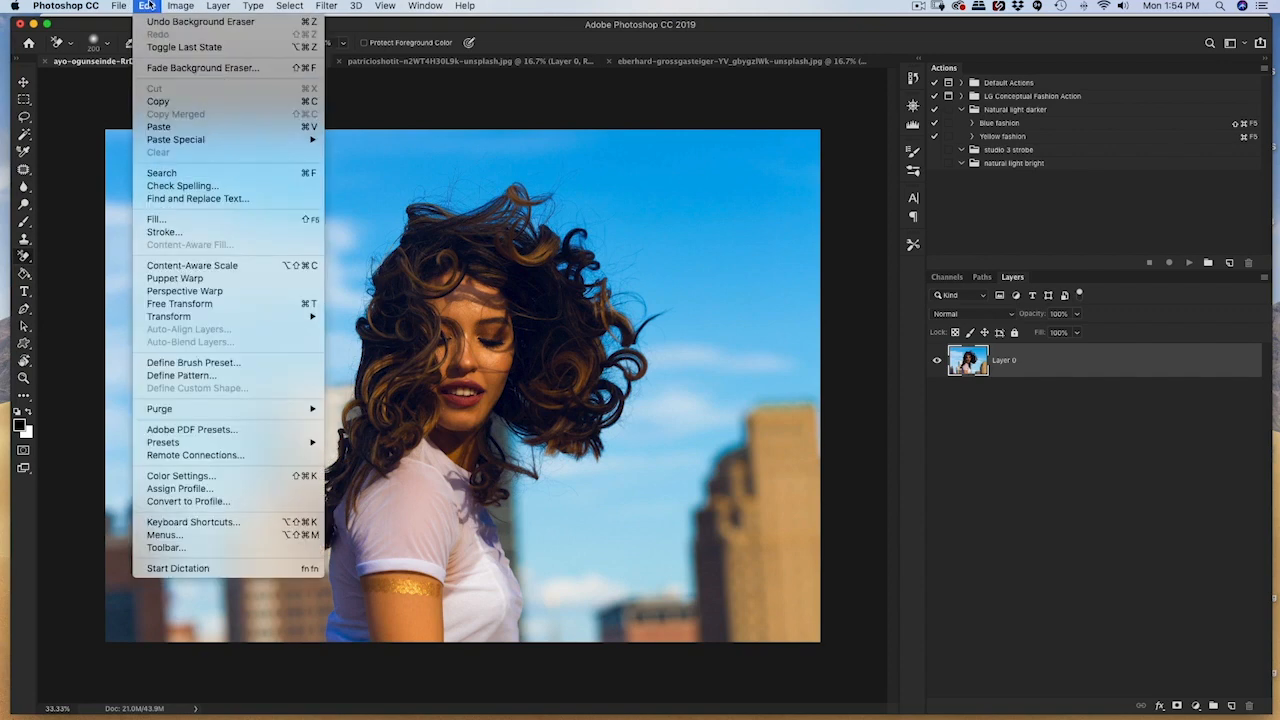
click(165, 548)
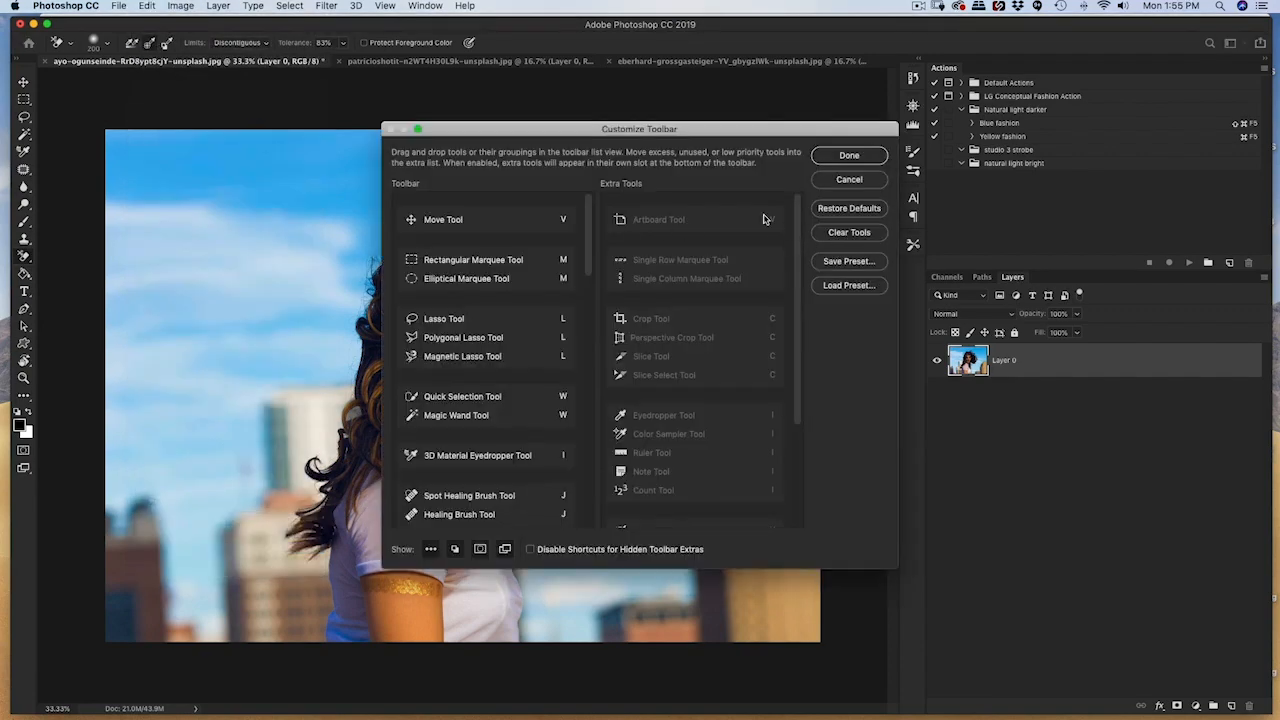
drag(588, 245, 587, 350)
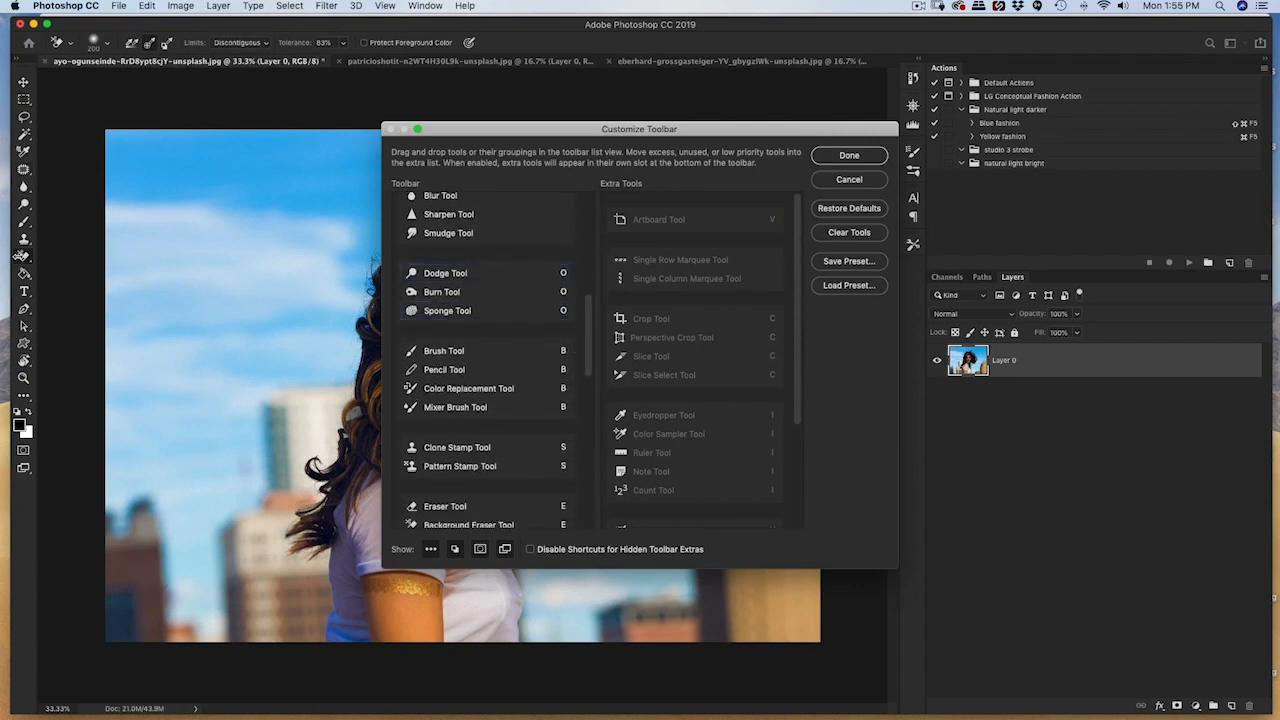
scroll(790, 305, down, 5)
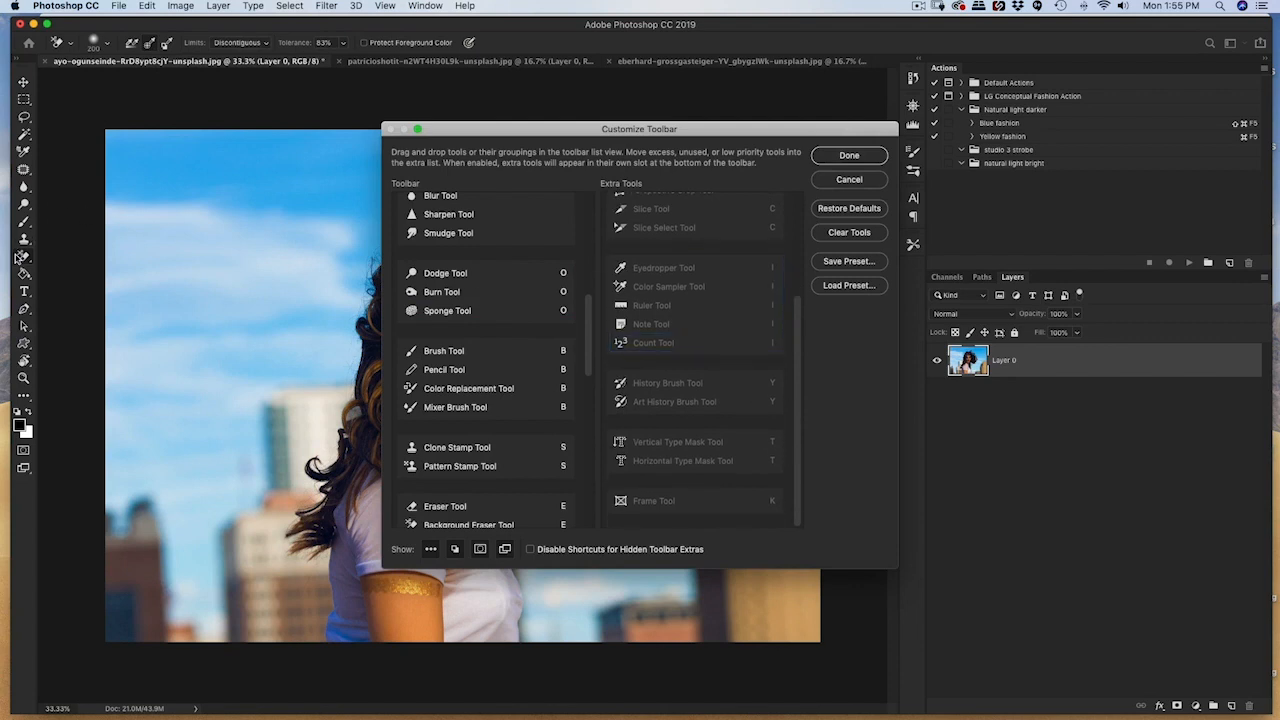
drag(794, 367, 800, 224)
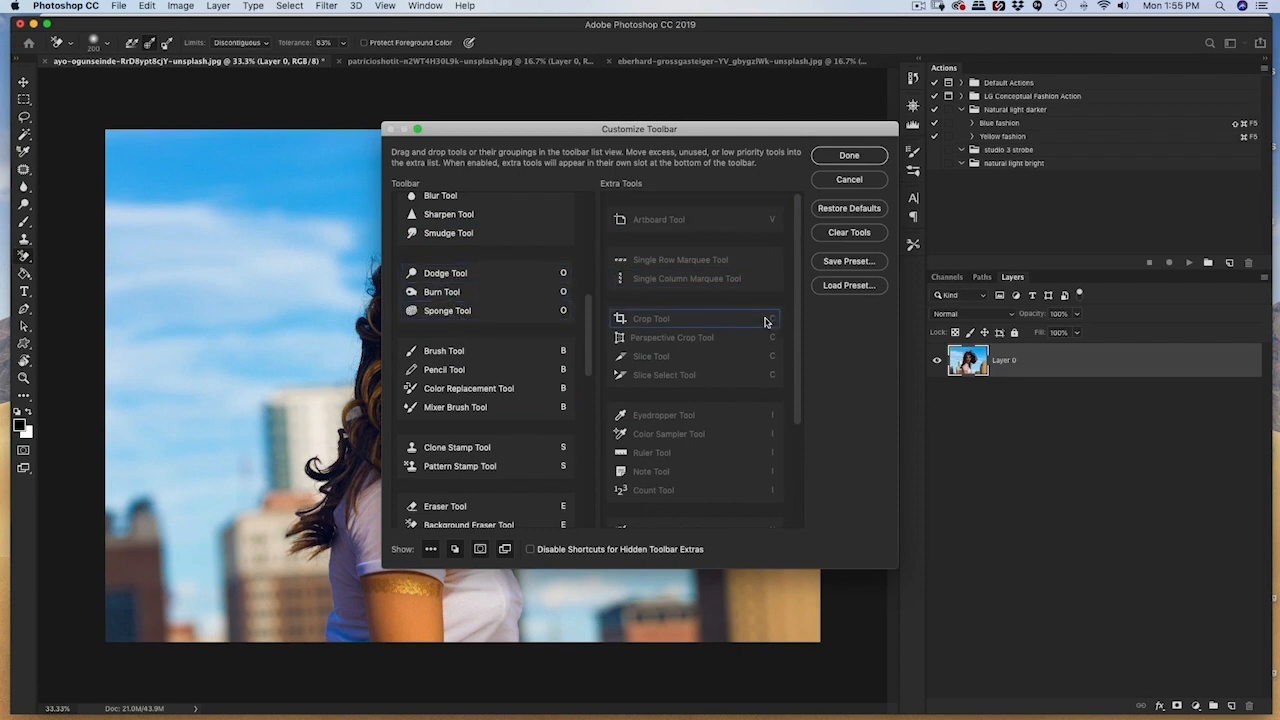
drag(704, 313, 665, 332)
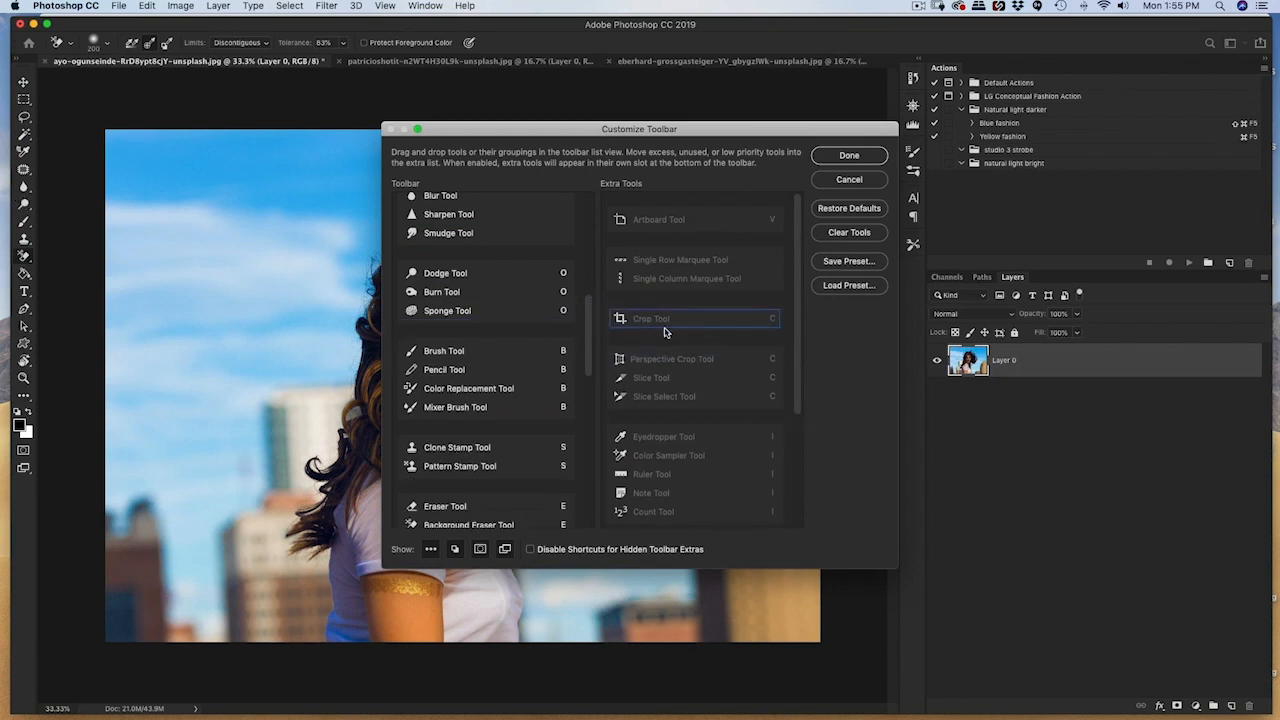
click(848, 156)
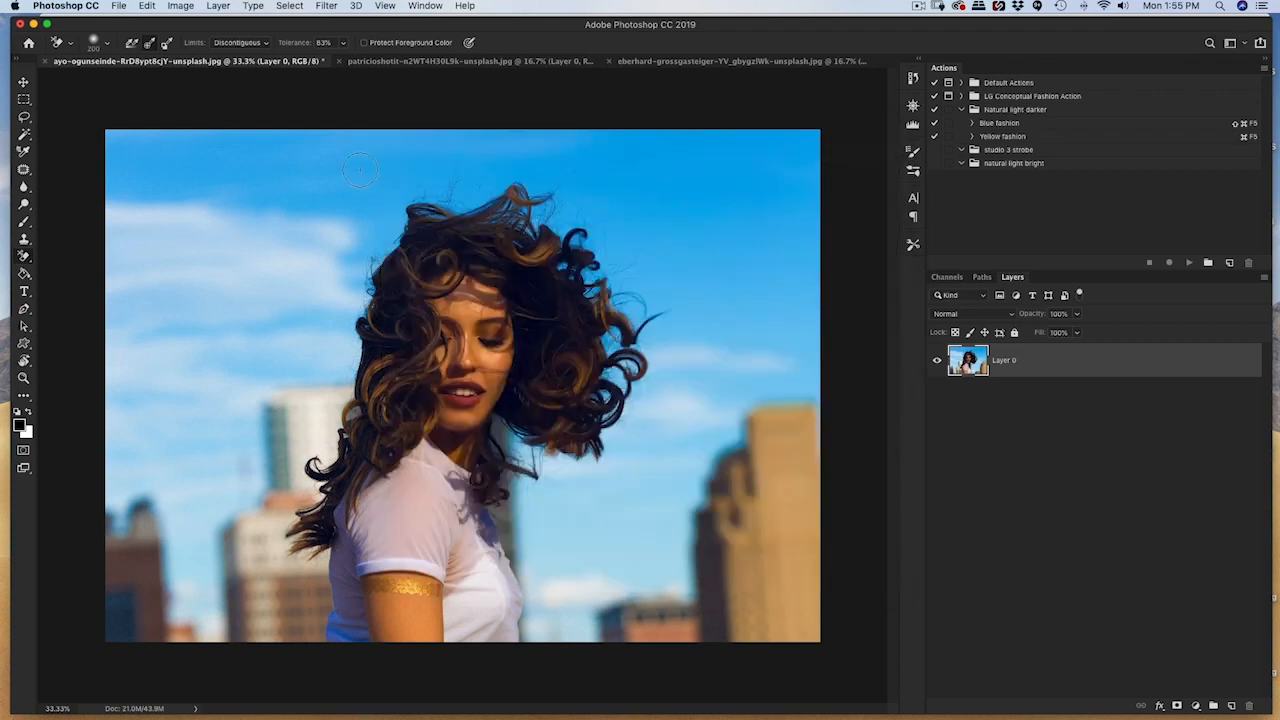
Choose the Background Eraser Tool and inspect the woman's hair edges against the blue sky.
click(25, 257)
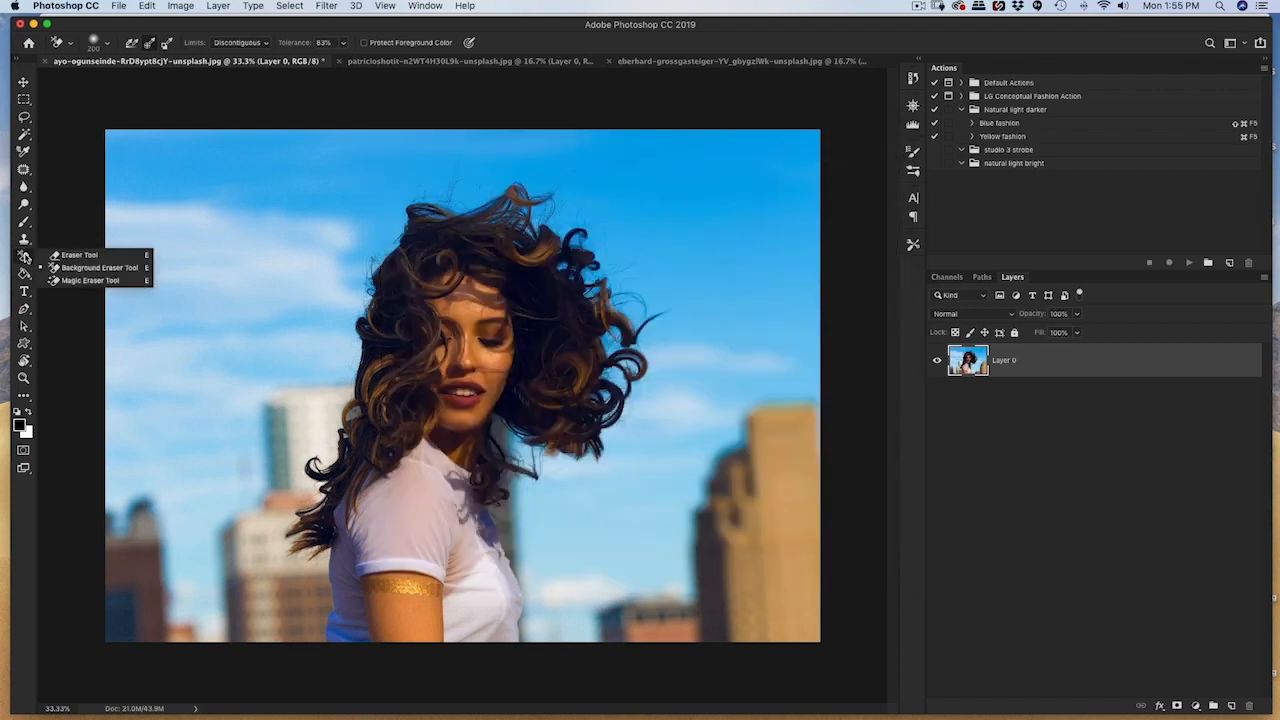
click(74, 268)
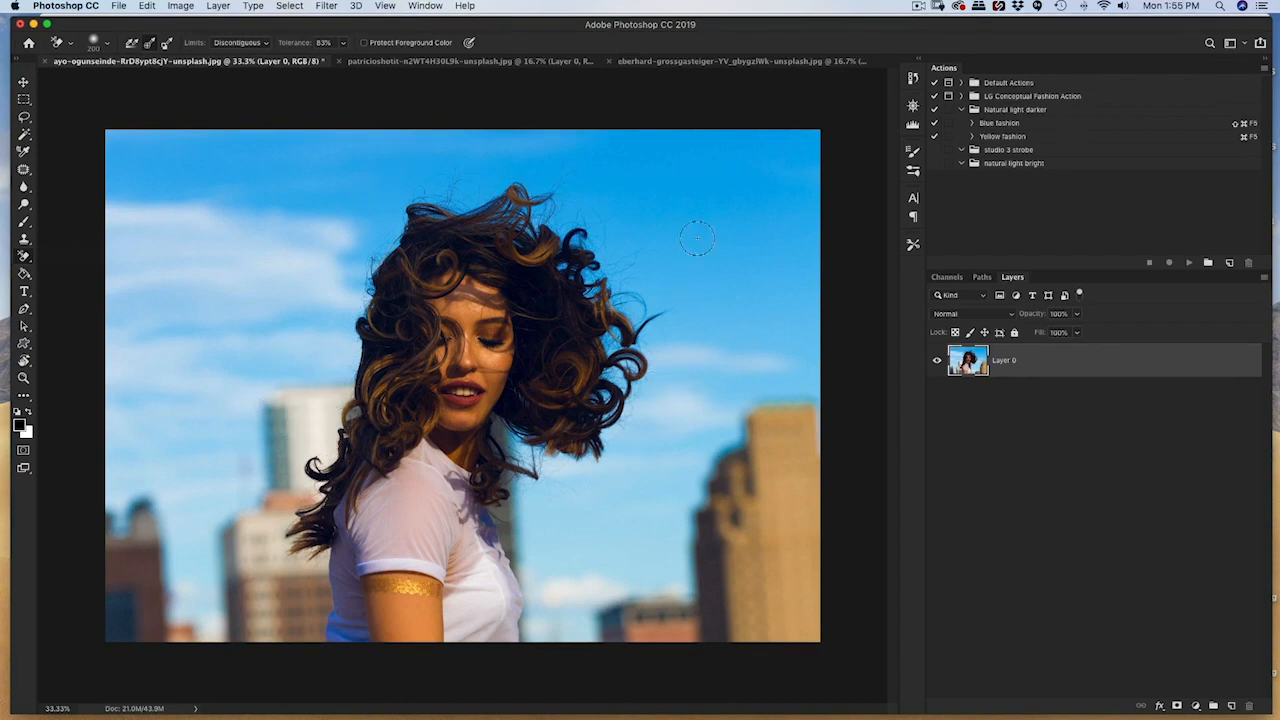
key(super+plus)
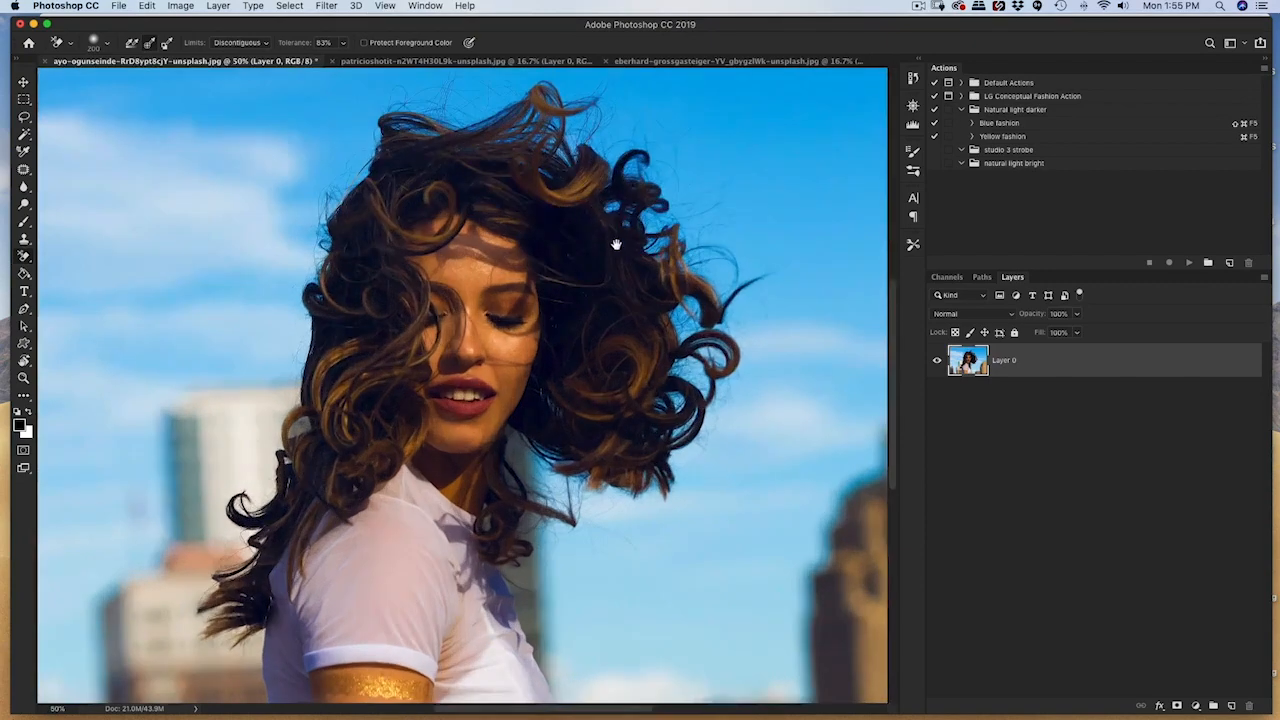
drag(612, 252, 574, 360)
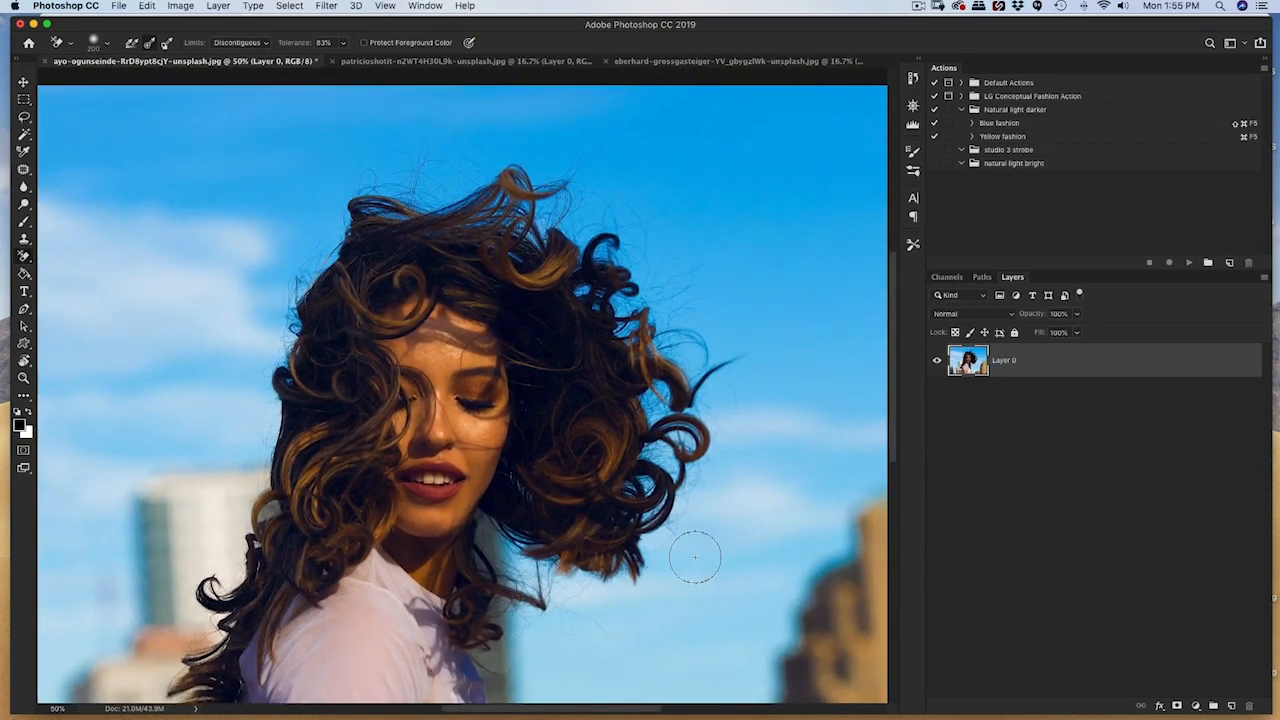
key(super+minus)
key(super+minus)
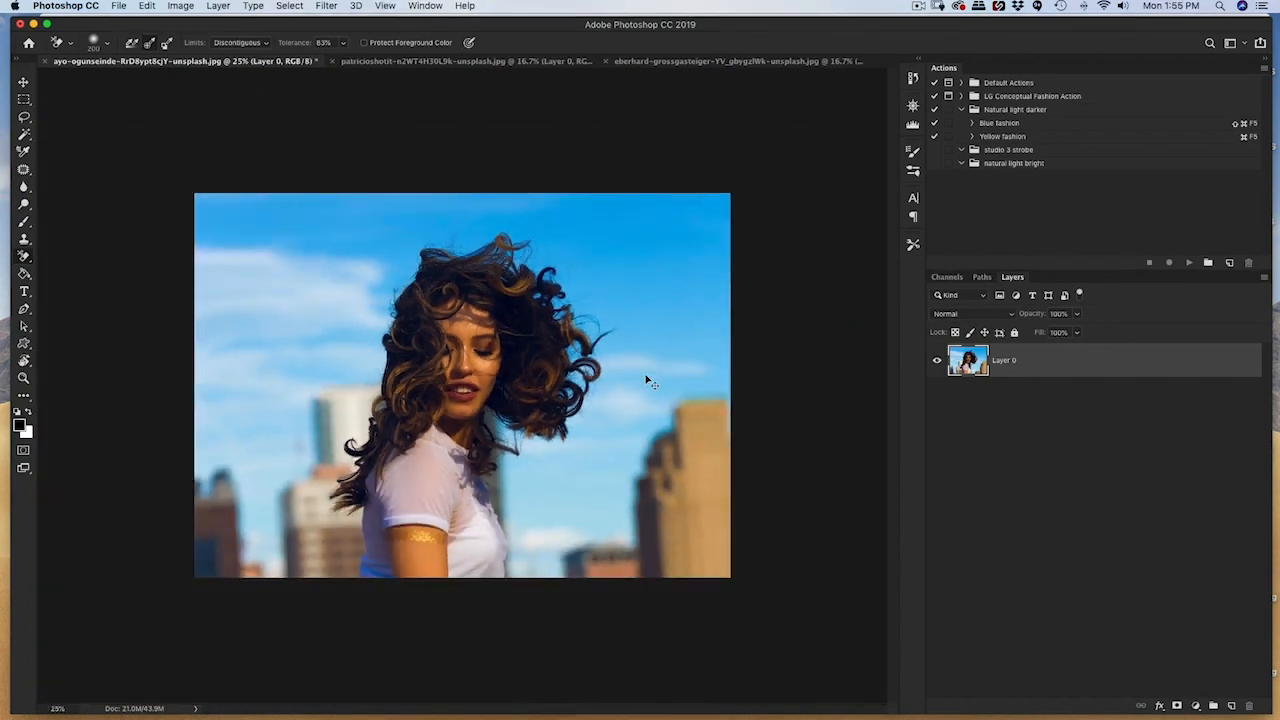
key(super+plus)
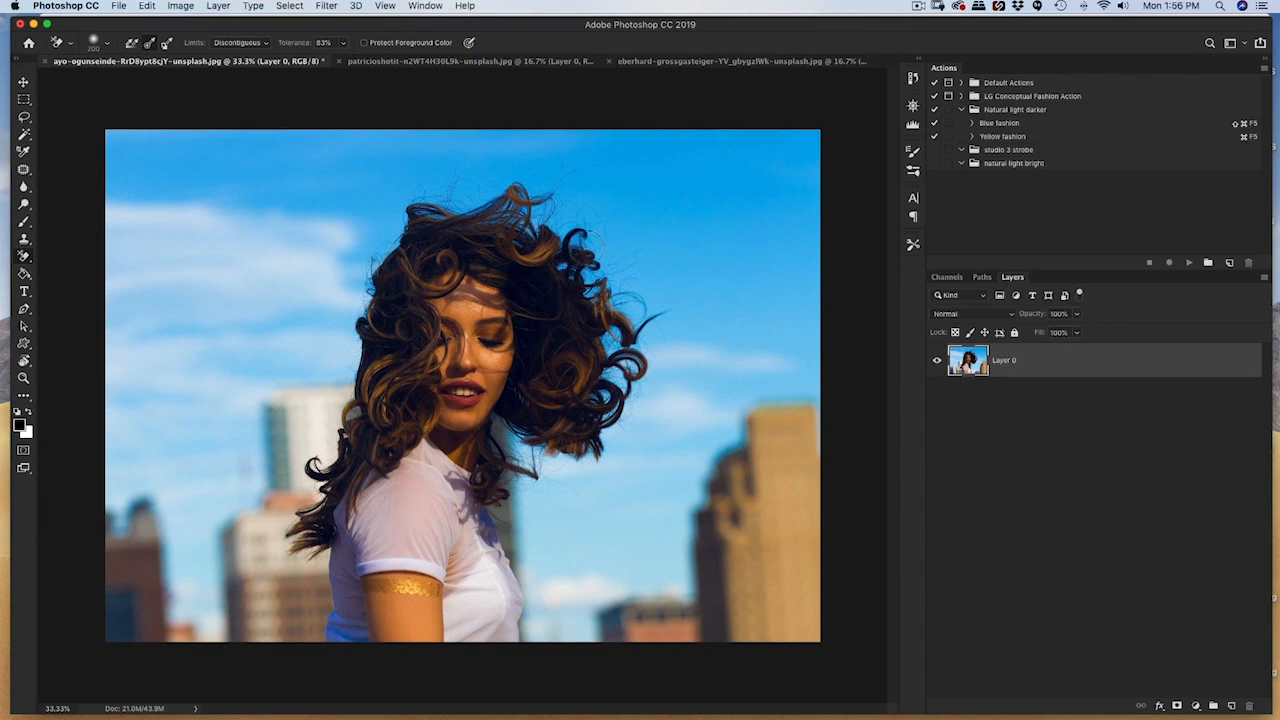
key(super+plus)
key(super+plus)
drag(760, 293, 531, 376)
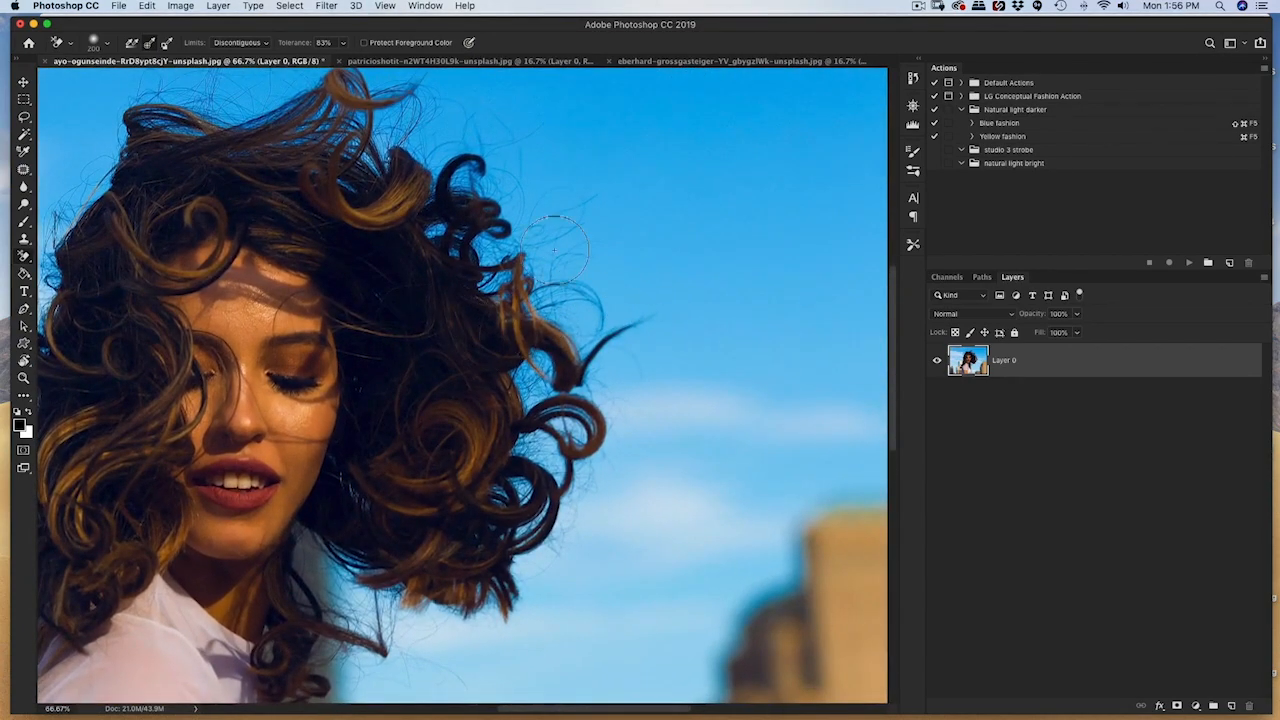
drag(487, 346, 549, 420)
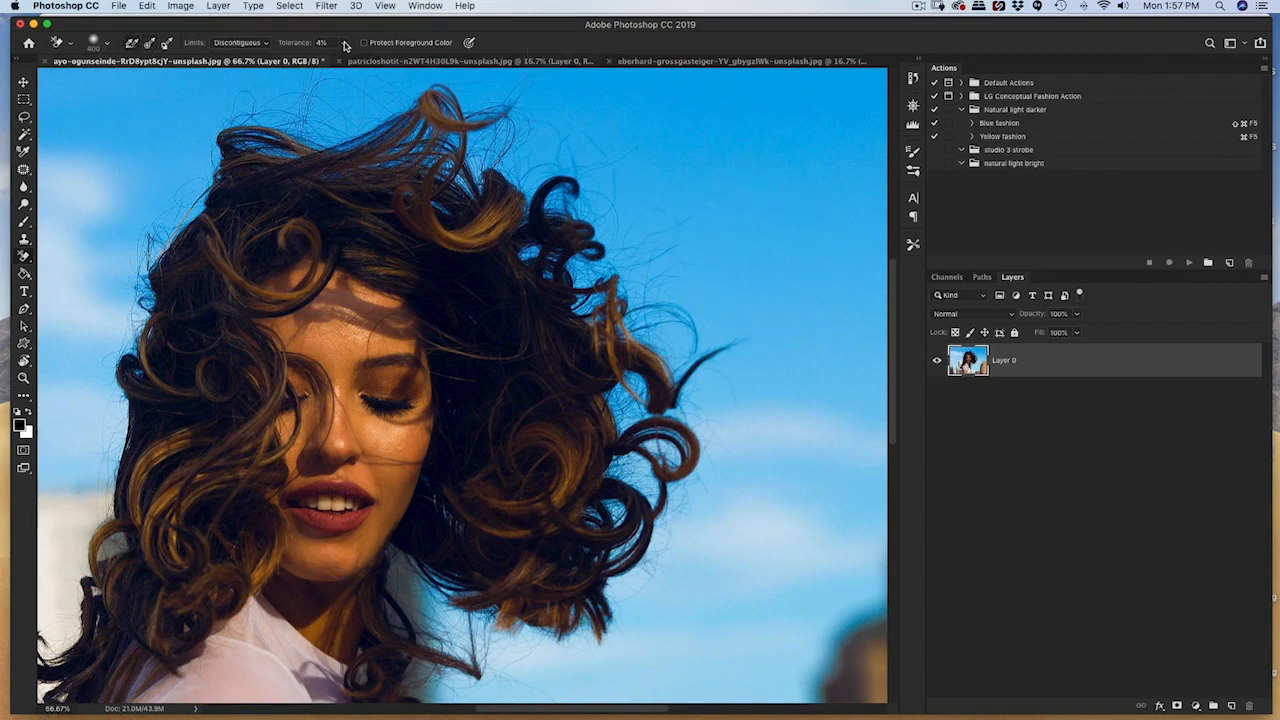
Set the eraser's tolerance to 48% and try erasing the sky around the hair with sampling set to Once.
drag(344, 44, 369, 63)
mouse_move(760, 240)
mouse_down()
mouse_move(780, 262)
mouse_move(652, 215)
mouse_move(540, 240)
mouse_move(470, 215)
mouse_move(520, 260)
mouse_move(585, 255)
mouse_move(600, 268)
mouse_move(619, 320)
mouse_move(562, 400)
mouse_move(615, 372)
mouse_move(655, 440)
mouse_up()
key(super+z)
mouse_move(760, 255)
mouse_down()
mouse_move(540, 125)
mouse_move(340, 100)
mouse_move(86, 214)
mouse_move(190, 100)
mouse_up()
mouse_move(663, 187)
mouse_down()
mouse_move(607, 154)
mouse_move(715, 280)
mouse_move(651, 249)
mouse_move(618, 192)
mouse_move(744, 319)
mouse_move(637, 200)
mouse_move(626, 237)
mouse_move(650, 275)
mouse_move(621, 218)
mouse_move(597, 222)
mouse_move(550, 149)
mouse_move(698, 245)
mouse_move(663, 211)
mouse_move(560, 178)
mouse_up()
mouse_move(700, 297)
mouse_down()
mouse_move(715, 255)
mouse_move(685, 295)
mouse_move(690, 400)
mouse_move(680, 320)
mouse_move(618, 232)
mouse_move(490, 125)
mouse_move(330, 105)
mouse_up()
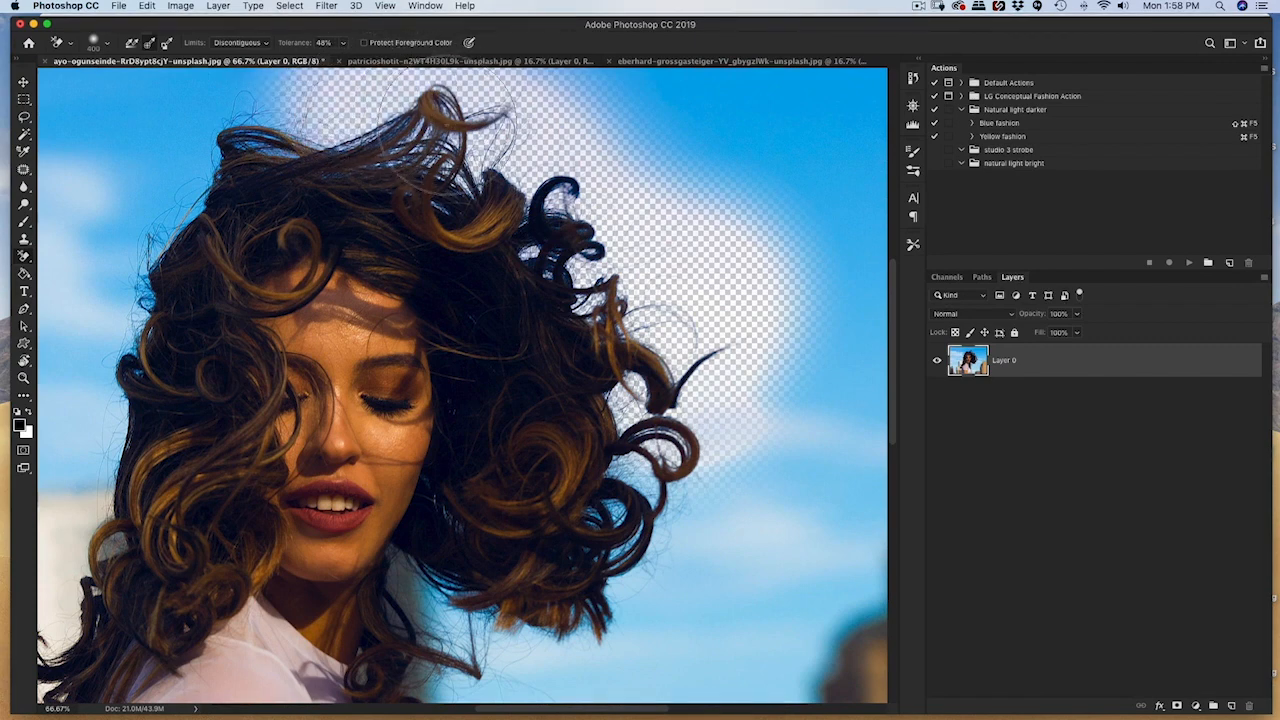
mouse_move(430, 120)
mouse_down()
mouse_move(228, 150)
mouse_move(117, 330)
mouse_move(79, 441)
mouse_move(119, 248)
mouse_move(67, 476)
mouse_move(70, 459)
mouse_move(71, 543)
mouse_move(88, 516)
mouse_move(80, 500)
mouse_move(74, 516)
mouse_move(90, 510)
mouse_move(64, 519)
mouse_move(73, 474)
mouse_move(62, 580)
mouse_up()
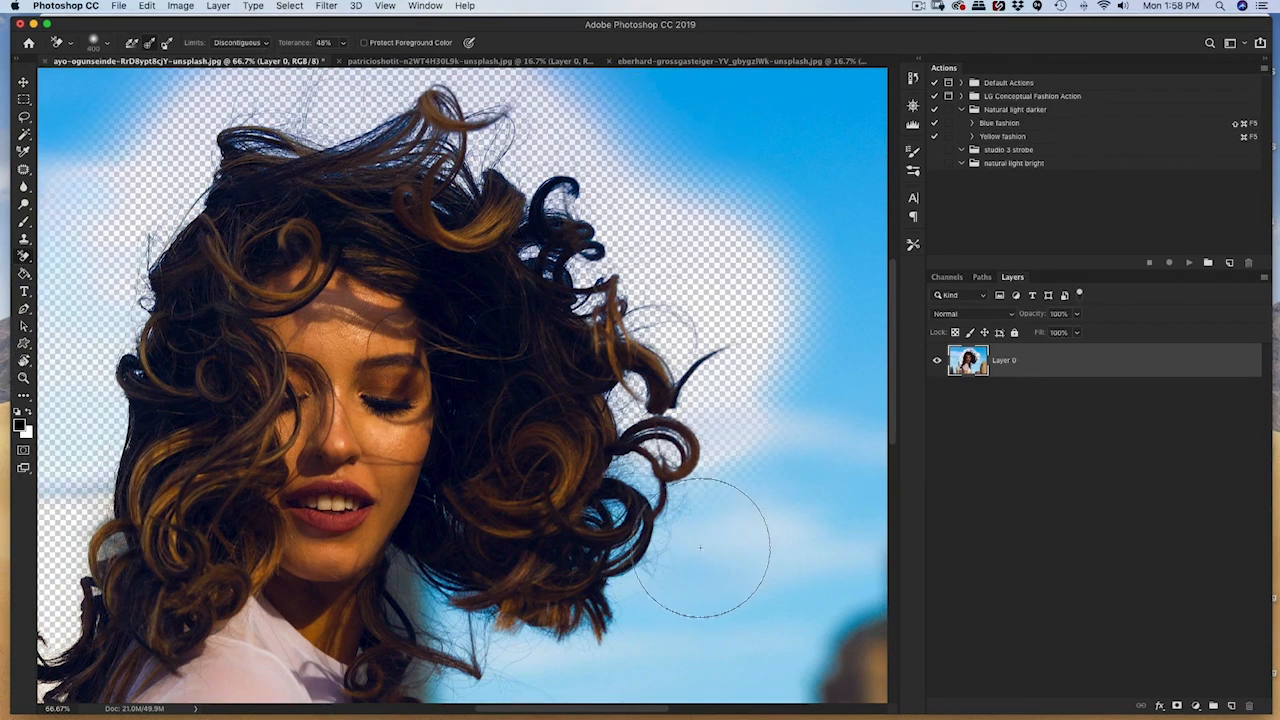
mouse_move(755, 534)
mouse_down()
mouse_move(735, 503)
mouse_move(649, 621)
mouse_move(648, 528)
mouse_move(602, 450)
mouse_move(579, 446)
mouse_move(558, 487)
mouse_up()
Undo the eraser strokes around the hair to restore the sky.
key(super+z)
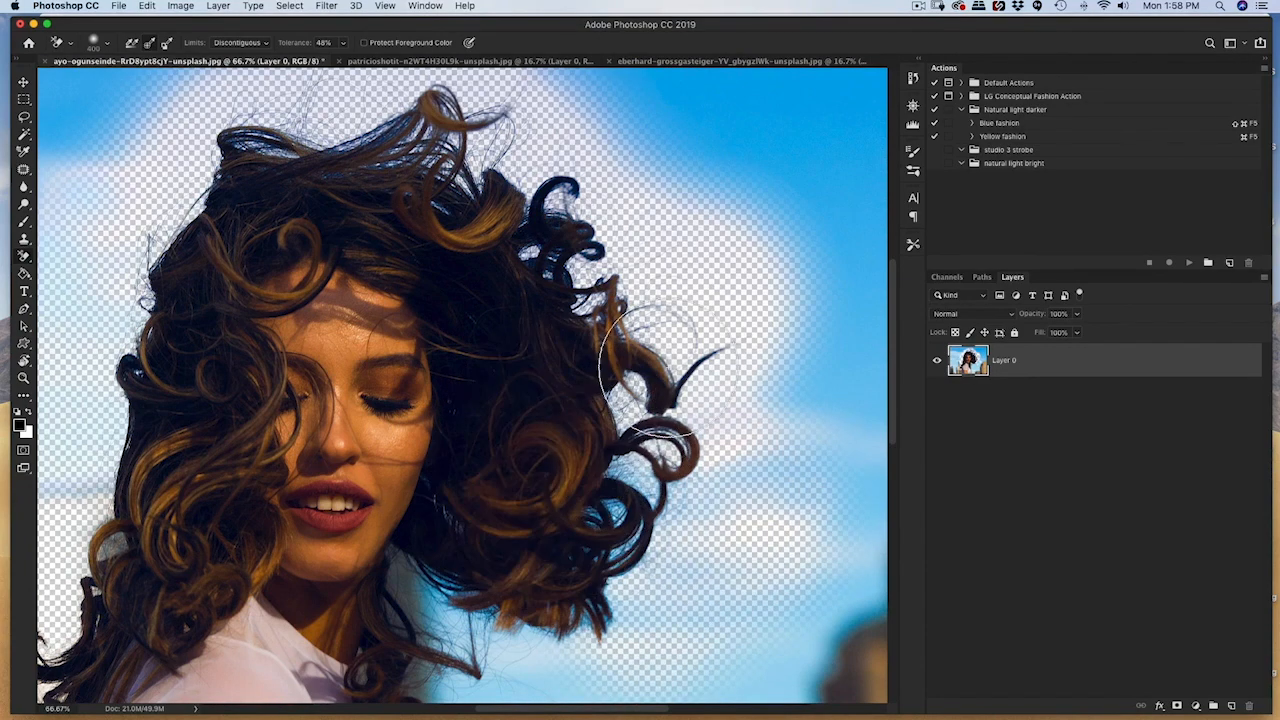
key(super+z)
key(super+z)
key(super+z)
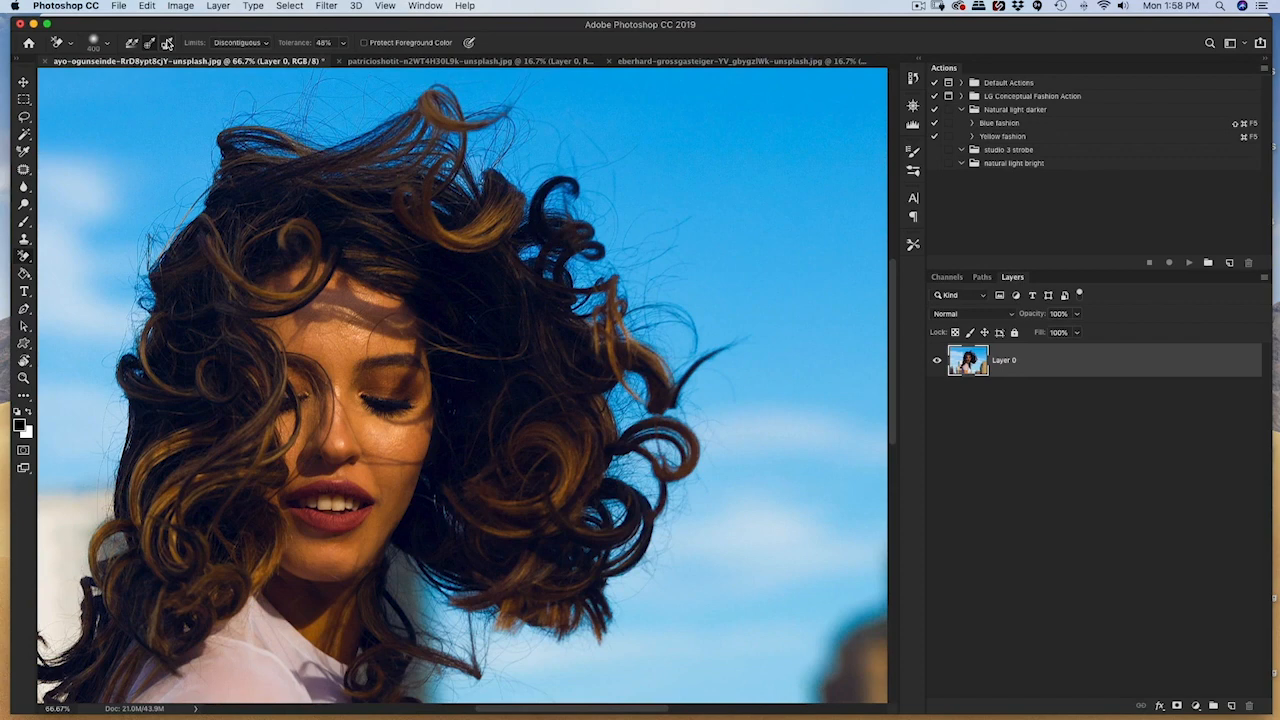
Set the eraser's sampling to Background Swatch and pick the sky blue 3eb5ed from the photo as the background color.
click(167, 44)
click(27, 433)
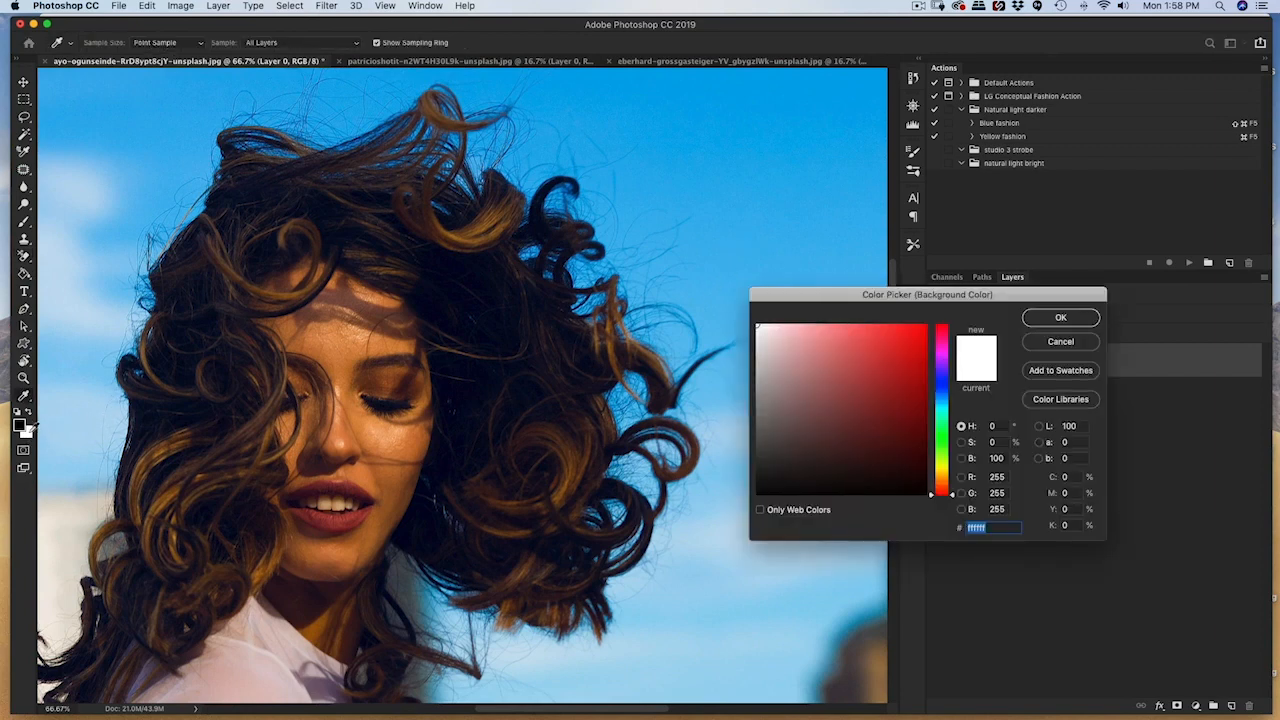
click(734, 240)
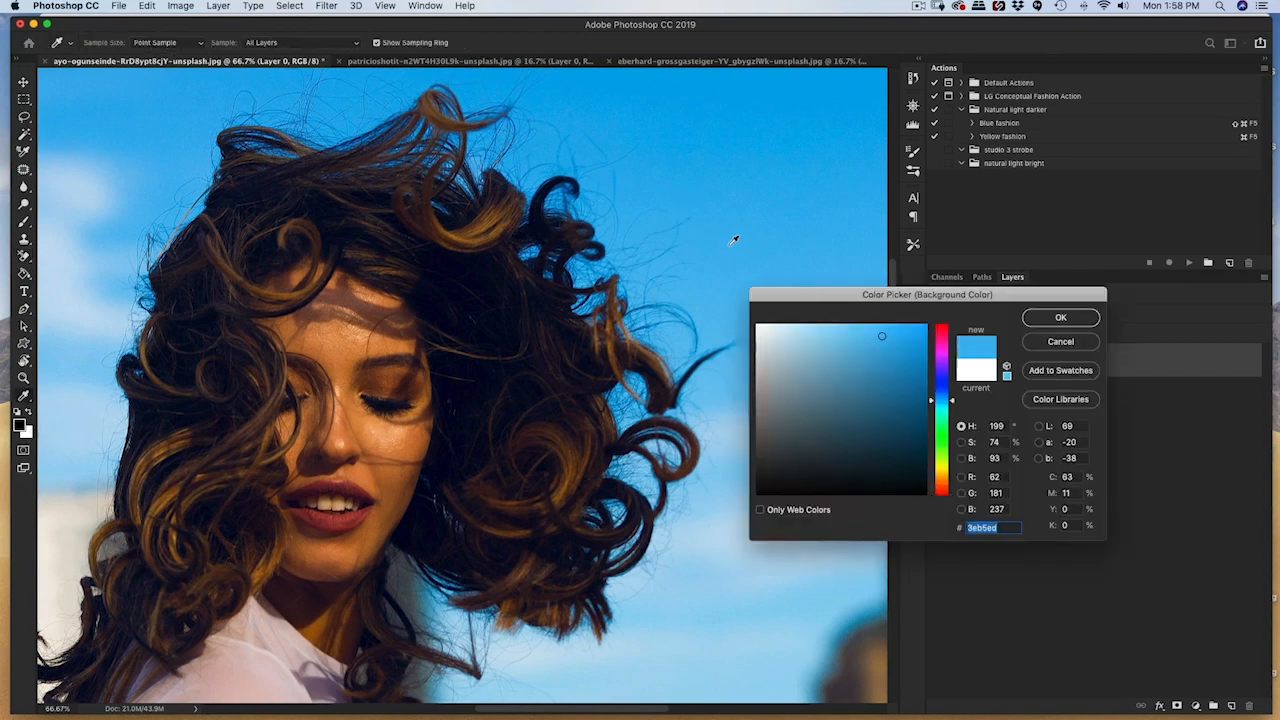
click(1062, 318)
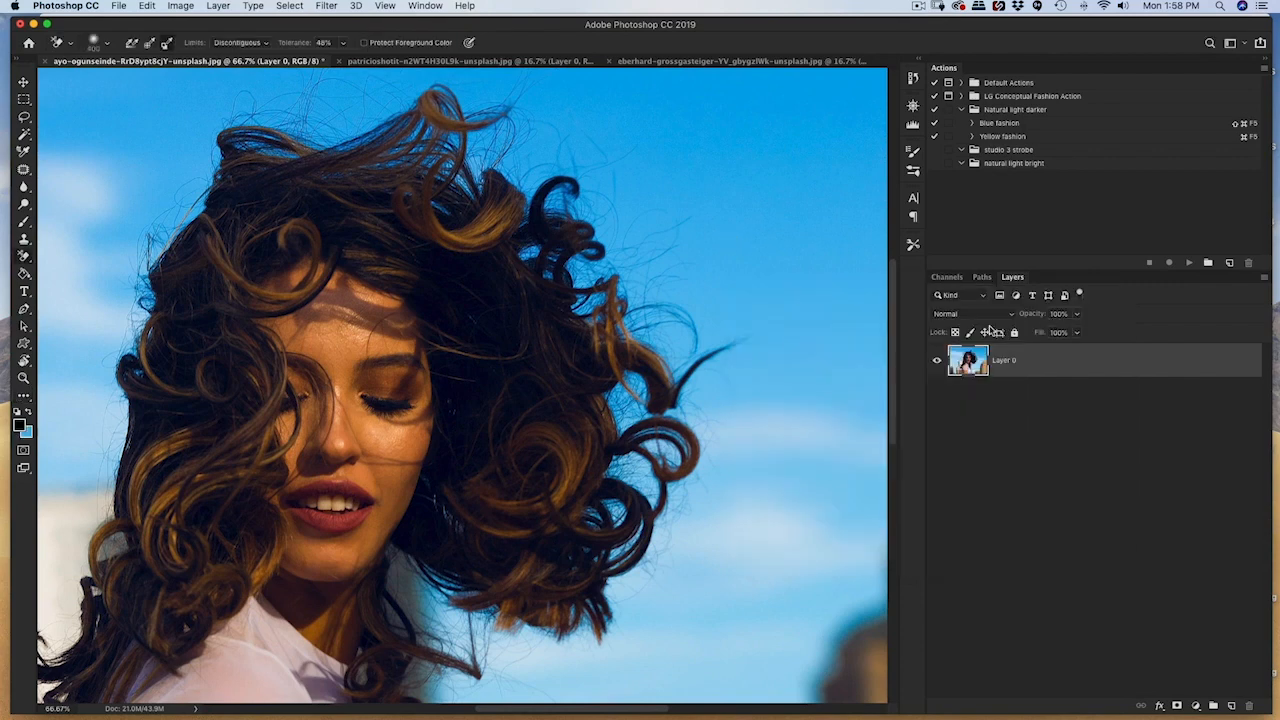
Try erasing the sky around the hair with Background Swatch sampling, and undo the strokes.
mouse_move(745, 390)
mouse_down()
mouse_move(700, 286)
mouse_move(545, 135)
mouse_move(580, 190)
mouse_up()
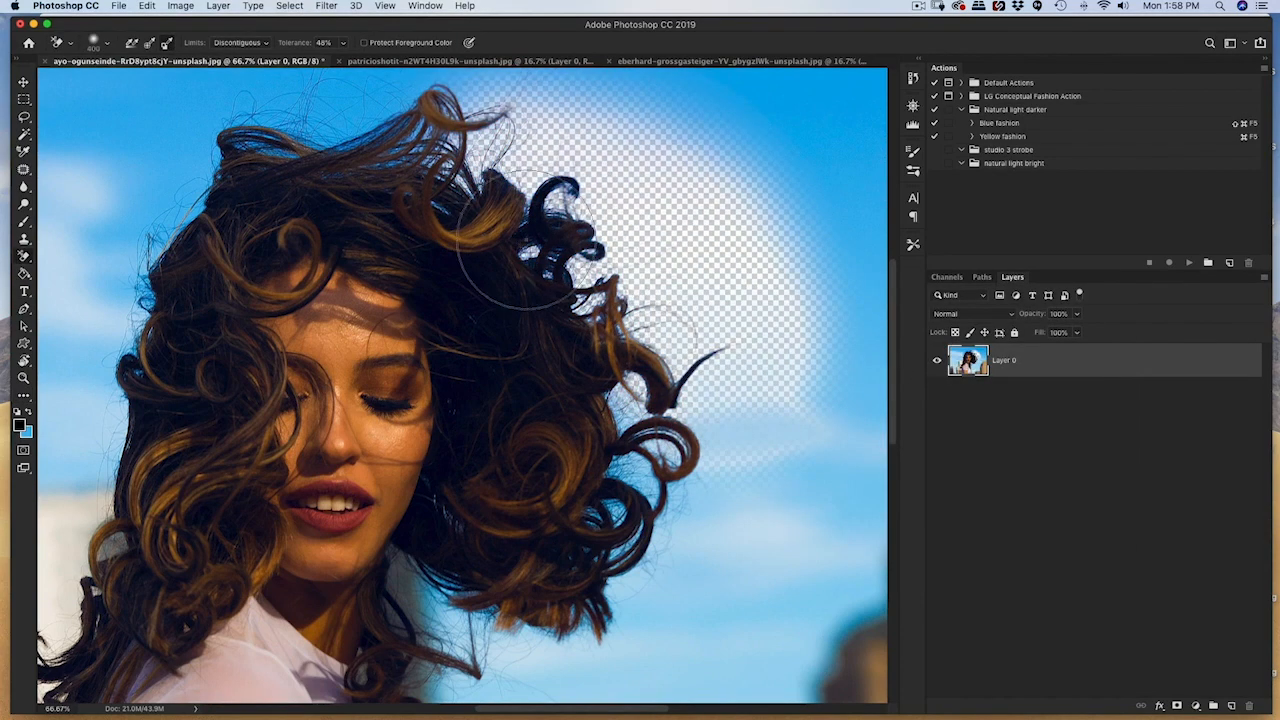
mouse_move(190, 215)
mouse_down()
mouse_move(163, 309)
mouse_move(150, 200)
mouse_move(114, 300)
mouse_move(114, 343)
mouse_move(330, 115)
mouse_move(545, 165)
mouse_move(720, 414)
mouse_move(614, 578)
mouse_move(556, 603)
mouse_move(752, 426)
mouse_move(708, 424)
mouse_move(712, 508)
mouse_up()
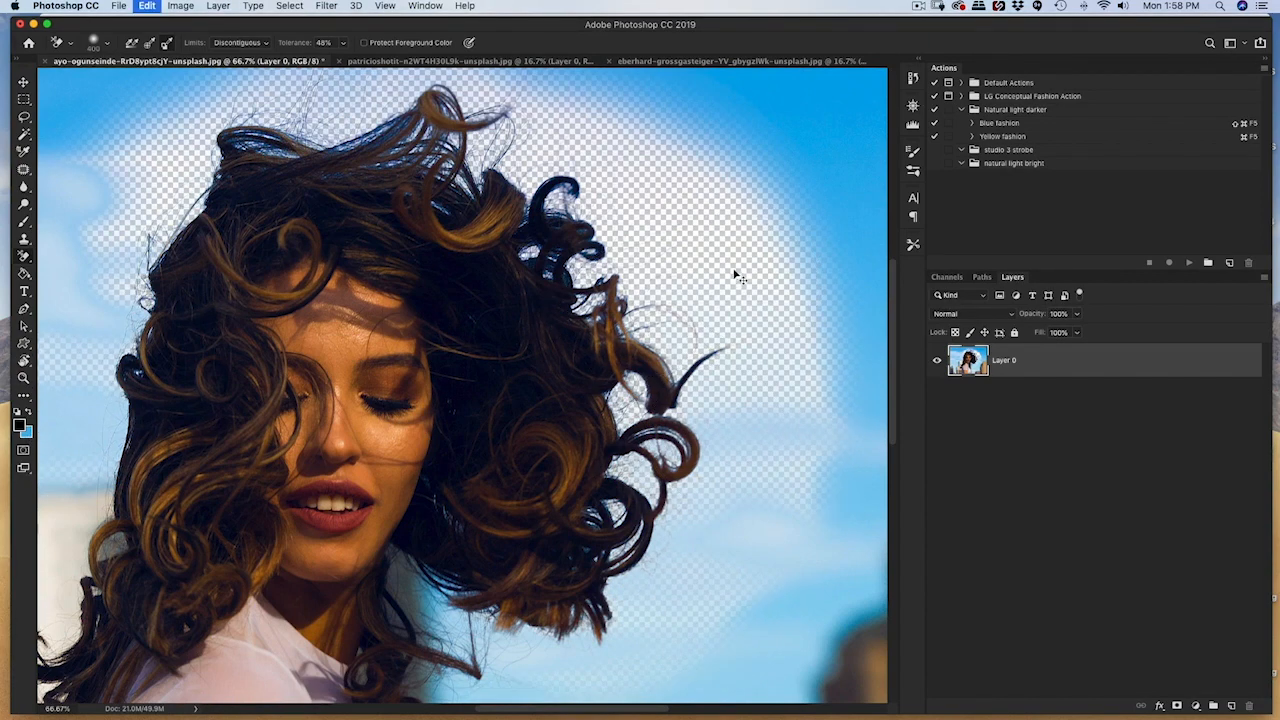
key(super+z)
key(super+z)
key(super+z)
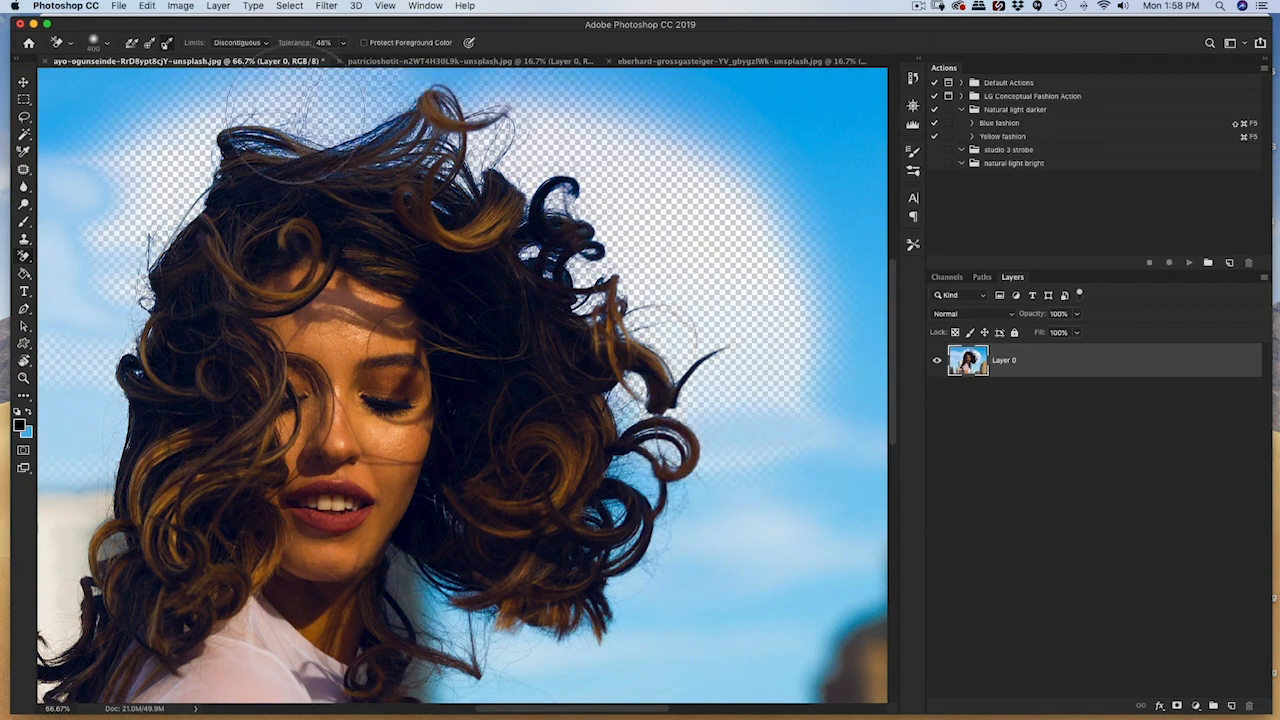
key(super+z)
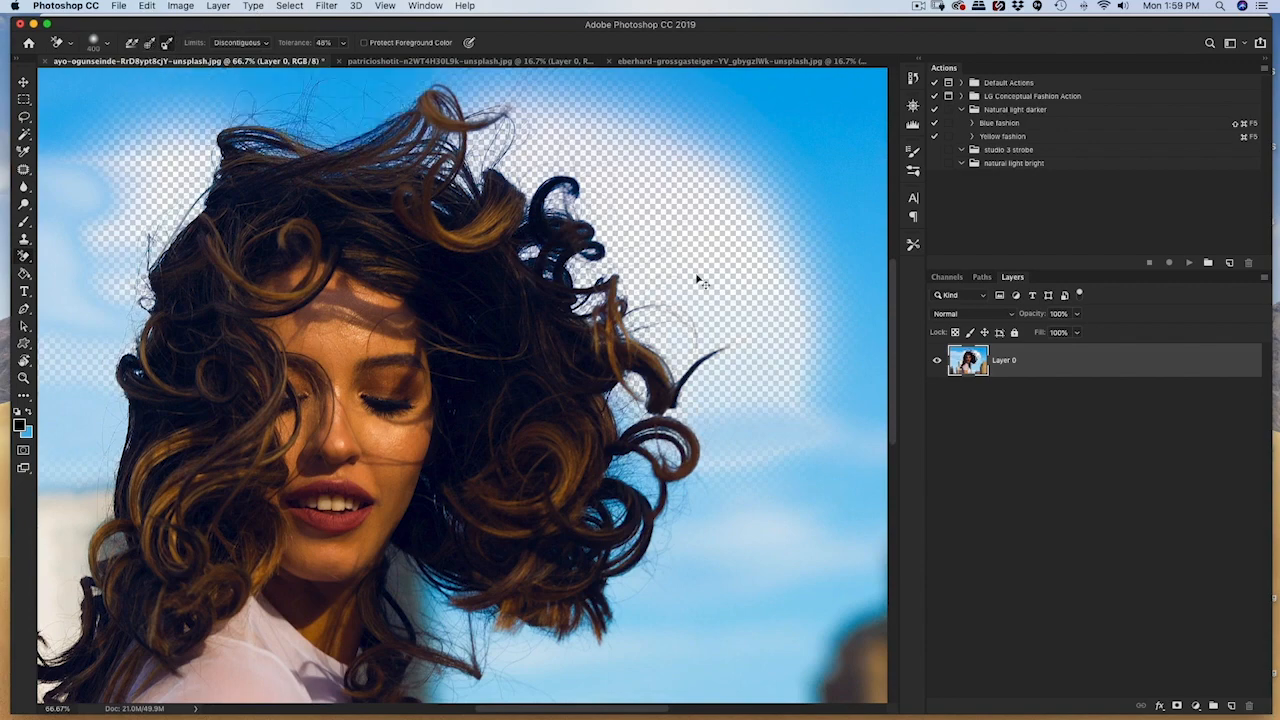
key(super+z)
key(super+z)
key(super+z)
key(super+z)
key(super+z)
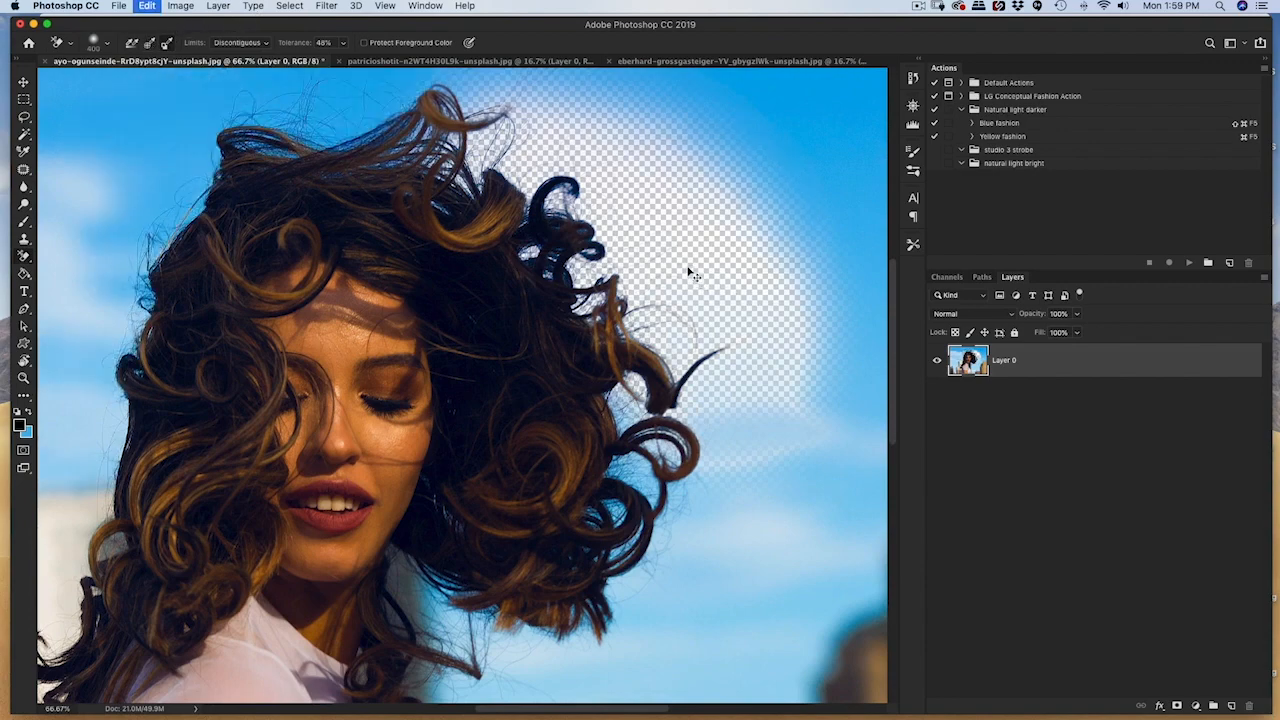
key(super+z)
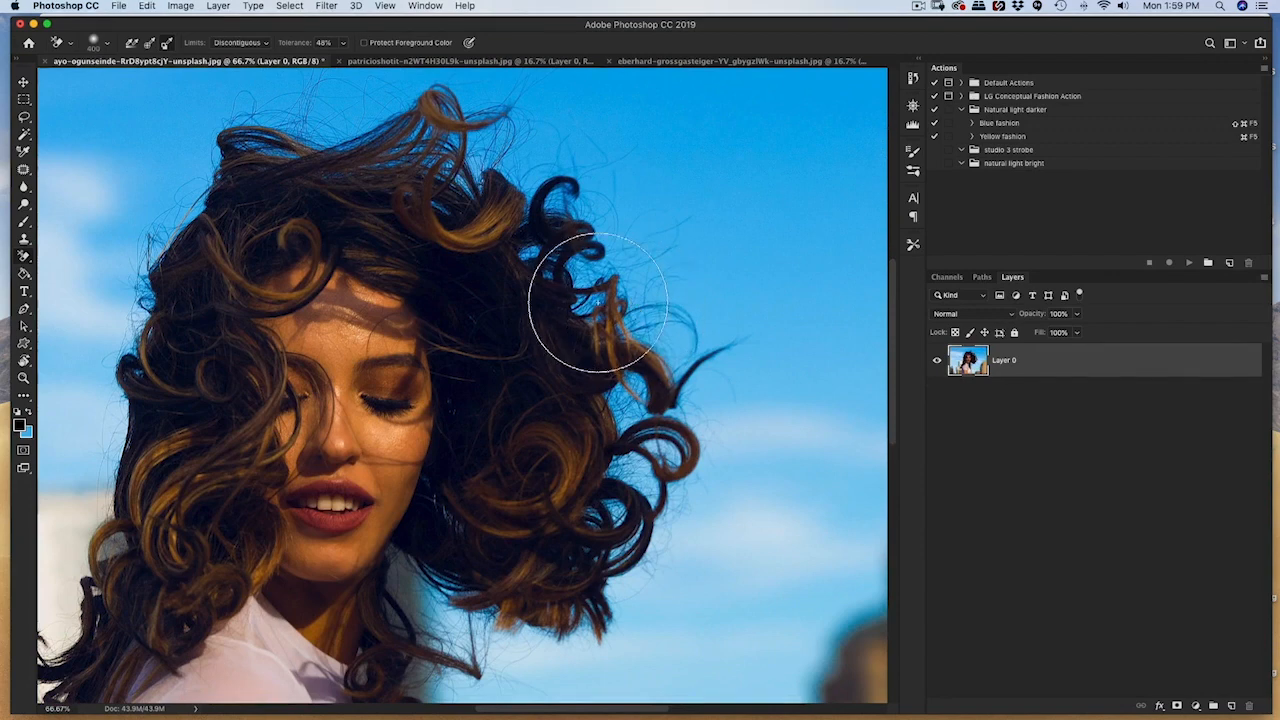
Set the Background Eraser's limits to Contiguous, with sampling set to Once.
click(264, 44)
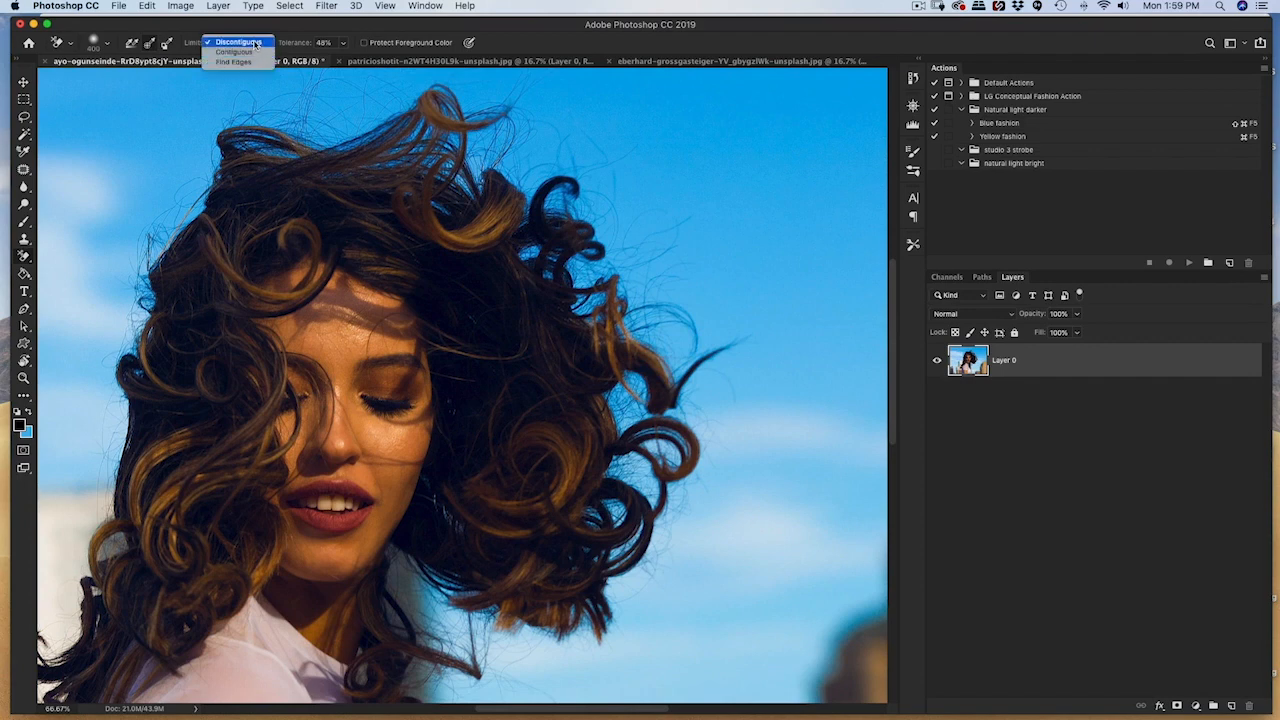
click(257, 45)
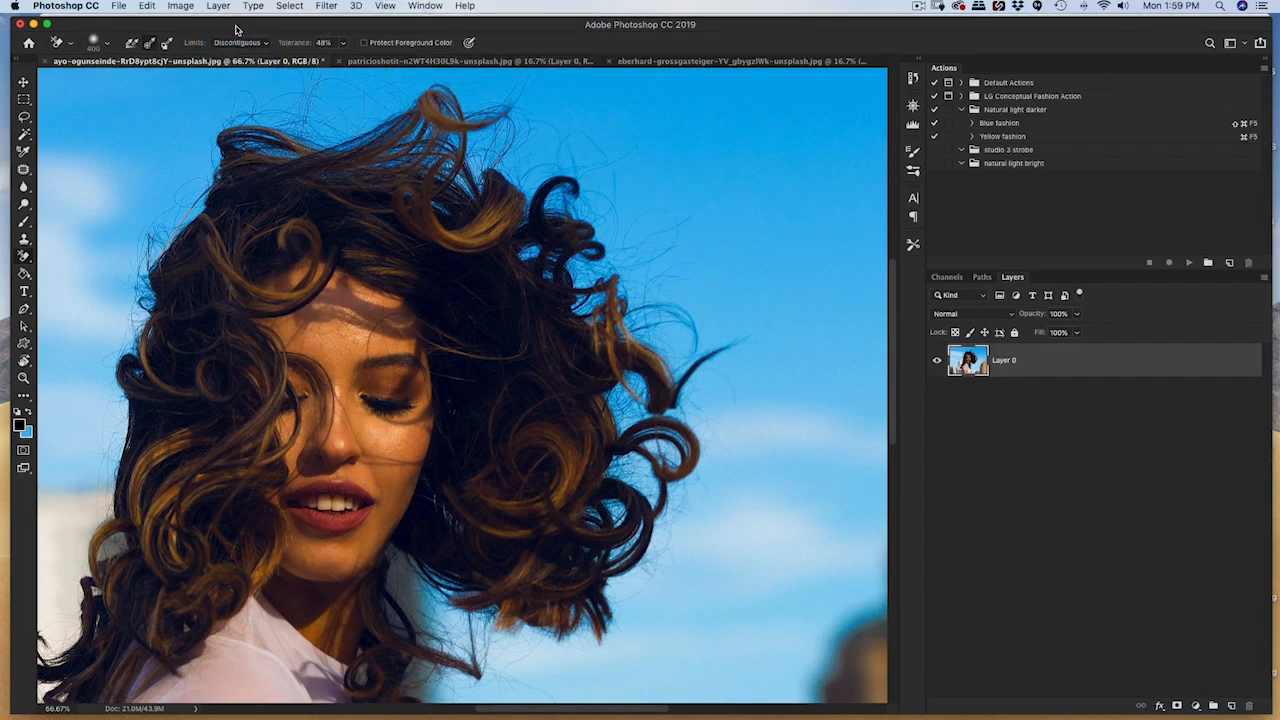
click(257, 43)
click(248, 53)
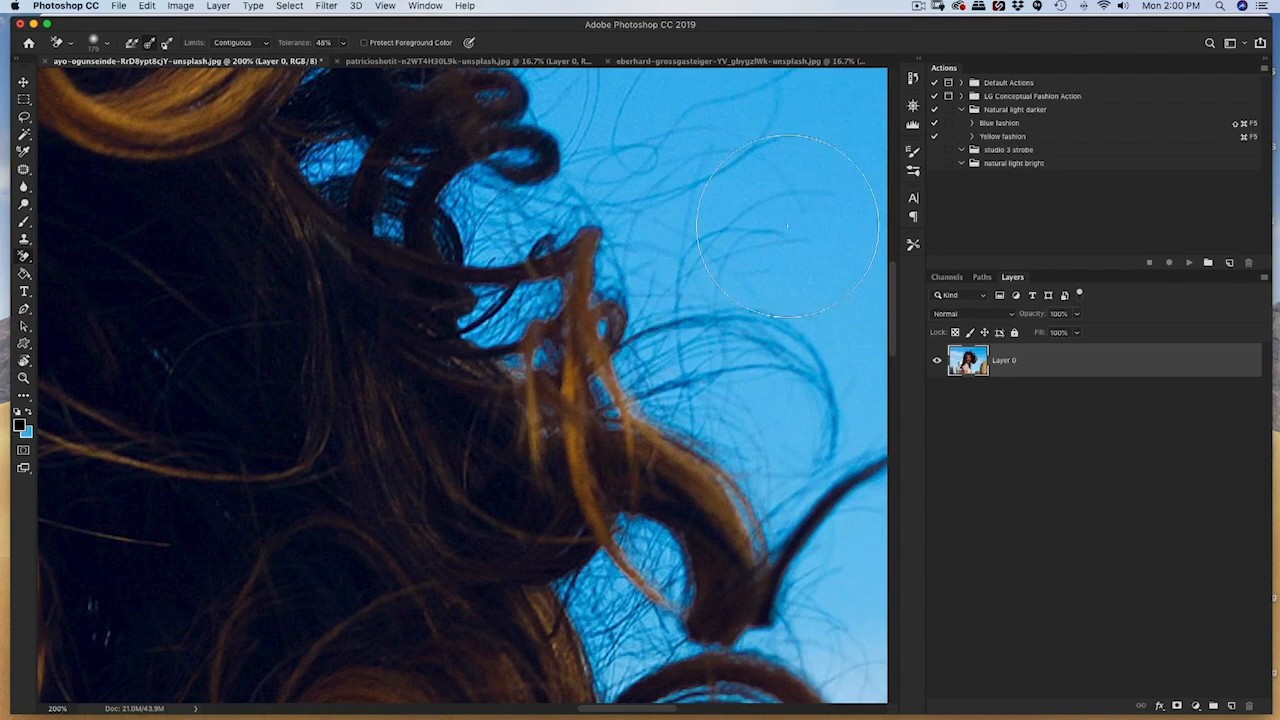
Try erasing the sky behind the fine strands at the outer curls with Contiguous limits, and undo the strokes.
mouse_move(724, 205)
mouse_down()
mouse_move(692, 221)
mouse_move(709, 226)
mouse_move(699, 250)
mouse_move(658, 269)
mouse_up()
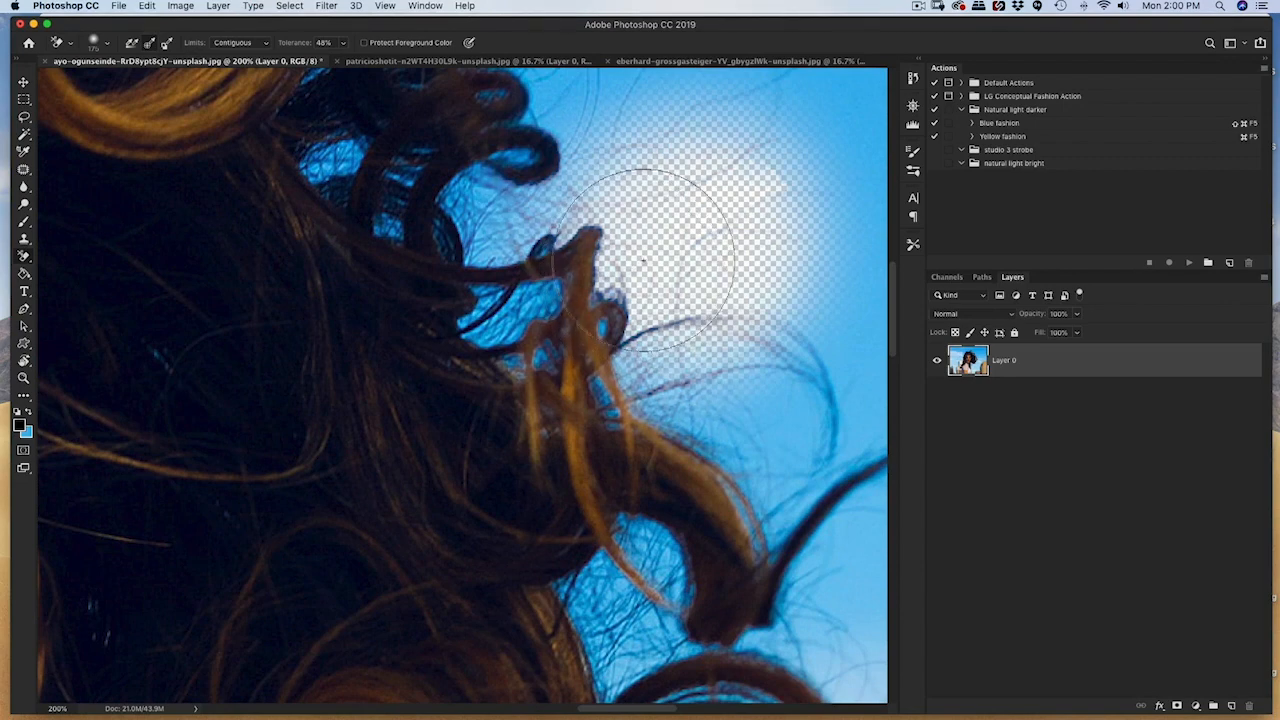
mouse_move(680, 230)
mouse_down()
mouse_move(652, 165)
mouse_move(534, 206)
mouse_move(674, 214)
mouse_move(681, 296)
mouse_move(711, 316)
mouse_move(706, 356)
mouse_move(651, 324)
mouse_move(723, 422)
mouse_move(730, 487)
mouse_up()
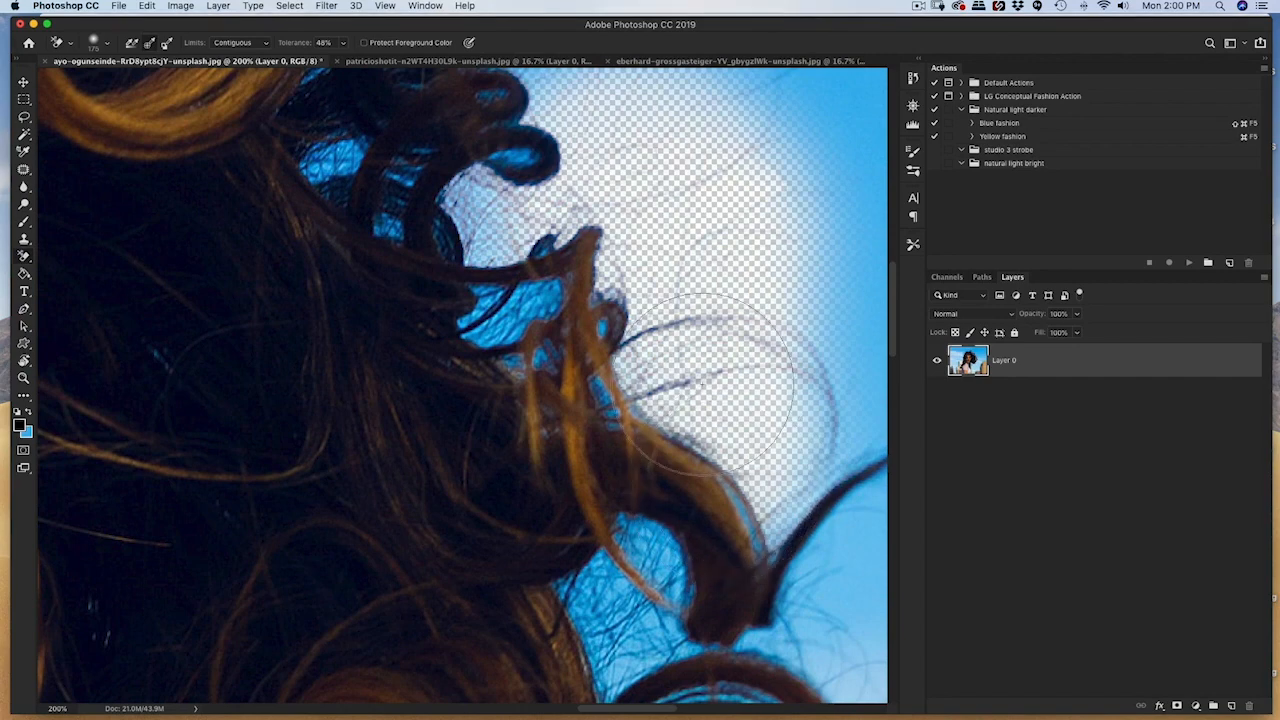
key(super+z)
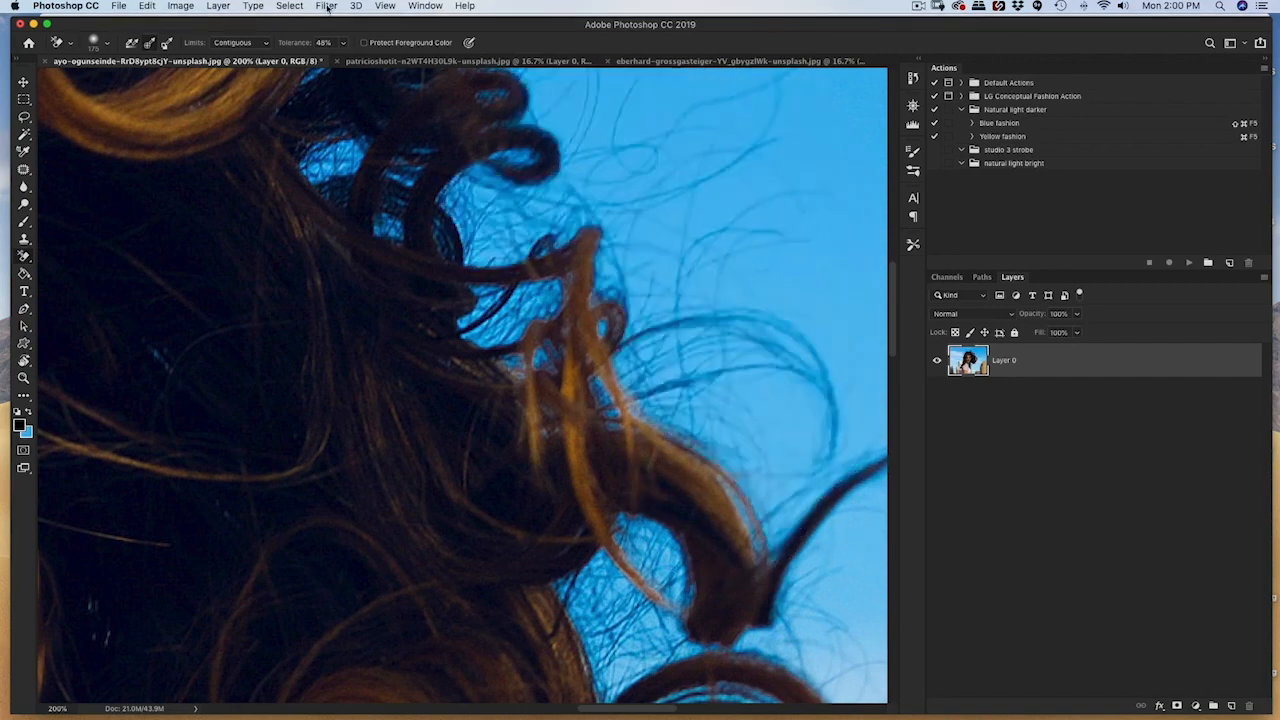
Set the Background Eraser's limits to Discontiguous.
click(267, 42)
click(259, 33)
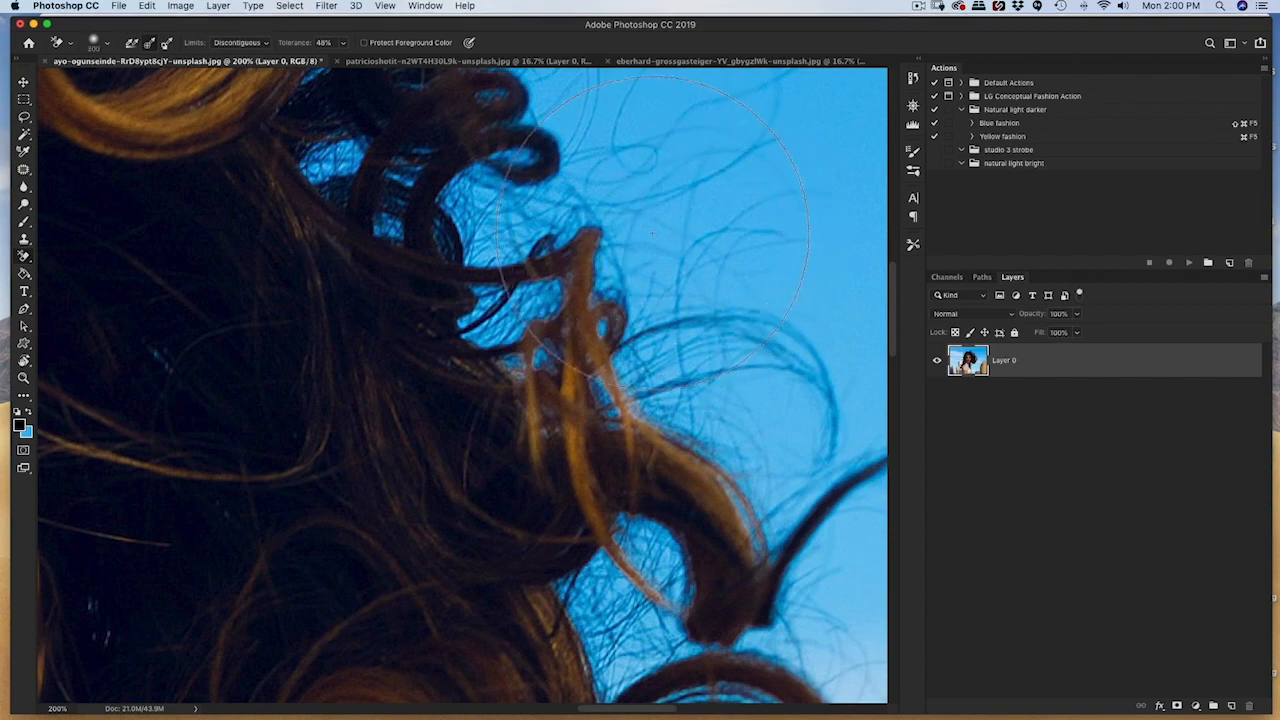
Try erasing the sky around the outer curls with Discontiguous limits, and undo the stroke.
mouse_move(652, 232)
mouse_down()
mouse_move(700, 220)
mouse_move(671, 229)
mouse_move(646, 266)
mouse_move(700, 210)
mouse_move(660, 200)
mouse_move(690, 260)
mouse_move(625, 315)
mouse_up()
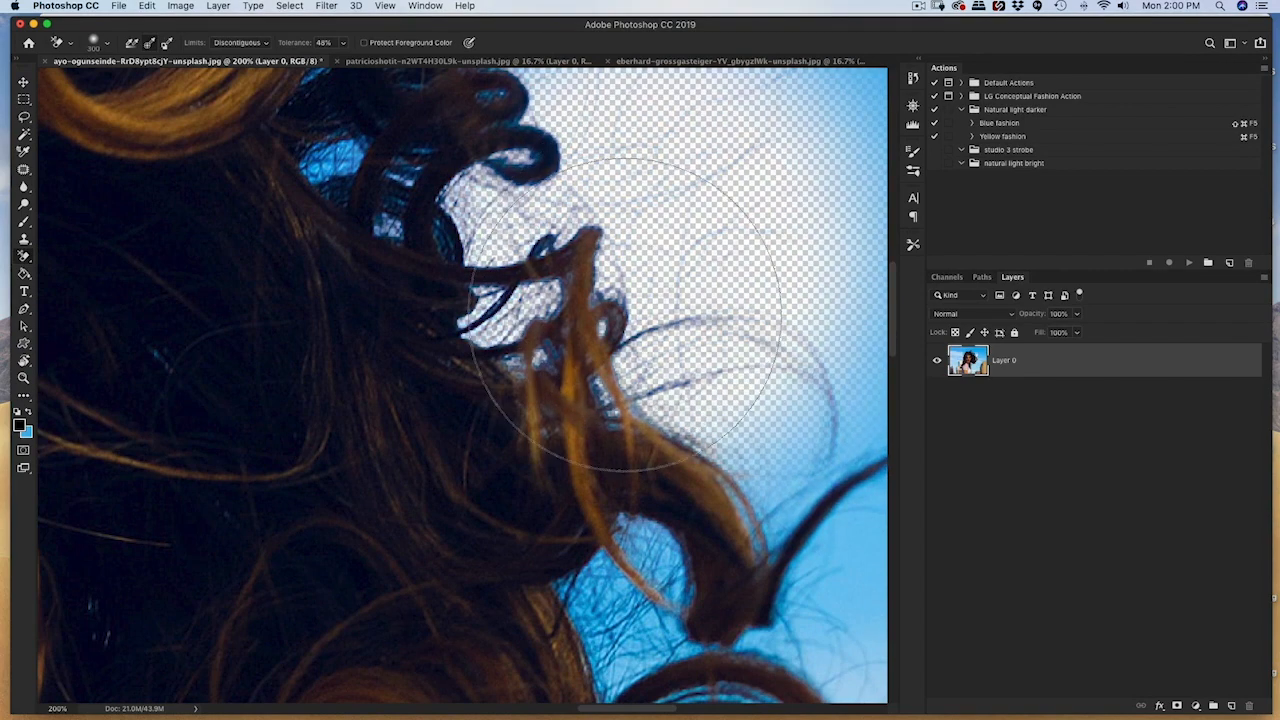
key(super+z)
Try erasing the sky behind the fine strands with Find Edges limits, undo it, and restore the Discontiguous limits.
click(242, 42)
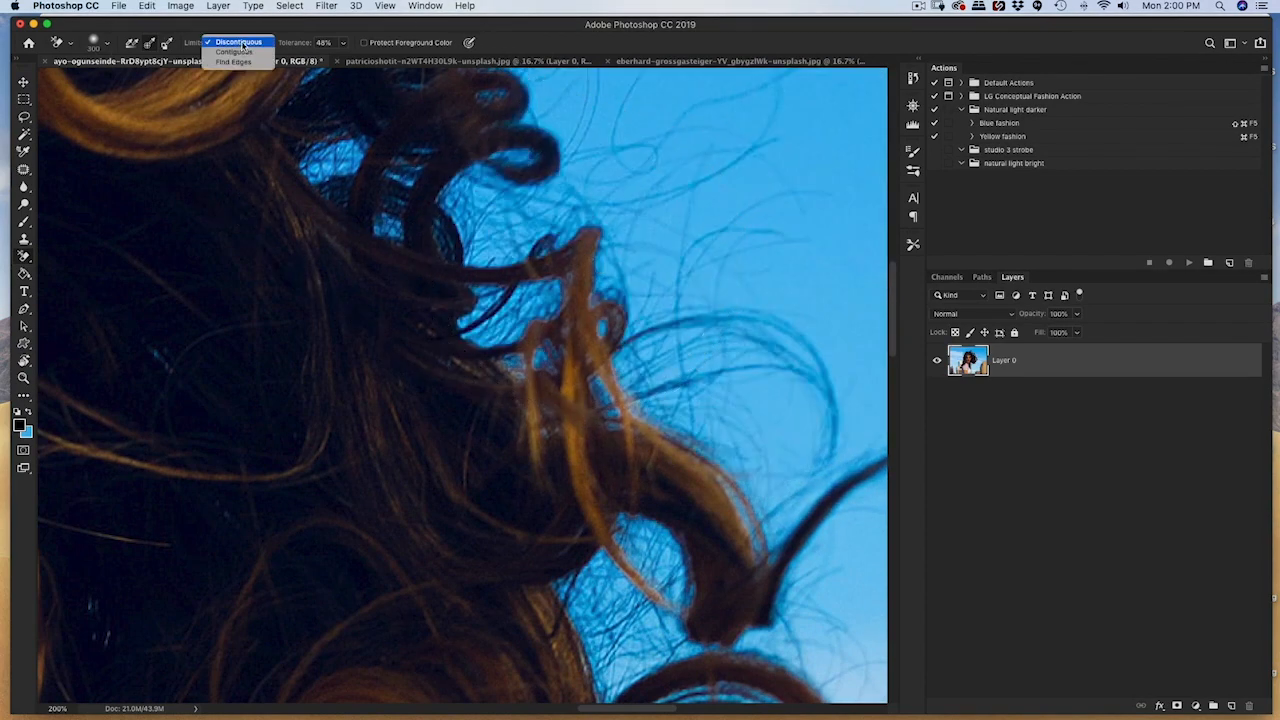
click(242, 44)
click(242, 43)
click(244, 63)
click(700, 290)
mouse_move(700, 290)
mouse_down()
mouse_move(651, 300)
mouse_move(586, 286)
mouse_move(571, 243)
mouse_move(606, 270)
mouse_move(604, 243)
mouse_move(574, 170)
mouse_move(620, 280)
mouse_move(594, 366)
mouse_move(705, 392)
mouse_move(663, 429)
mouse_move(629, 429)
mouse_up()
key(super+z)
click(242, 43)
click(254, 22)
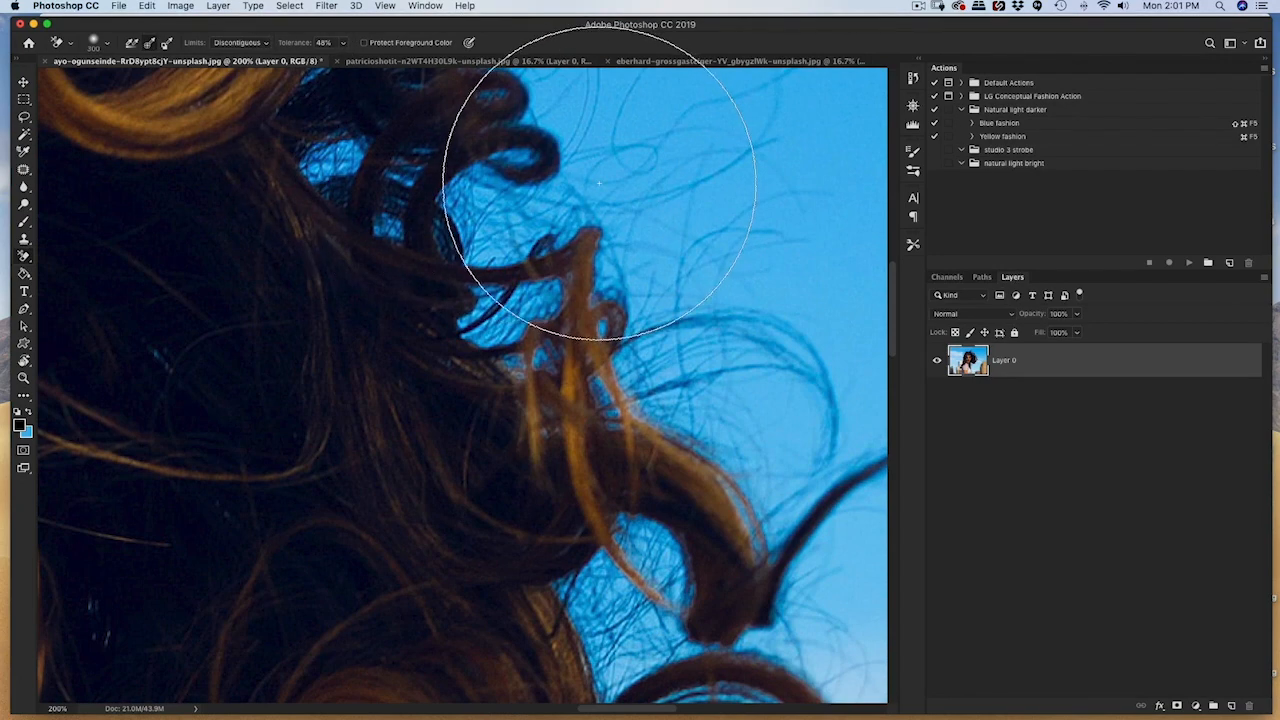
Try erasing the open sky at the photo's upper left with 1% tolerance, and undo the strokes.
scroll(486, 257, down, 3)
scroll(520, 402, left, 10)
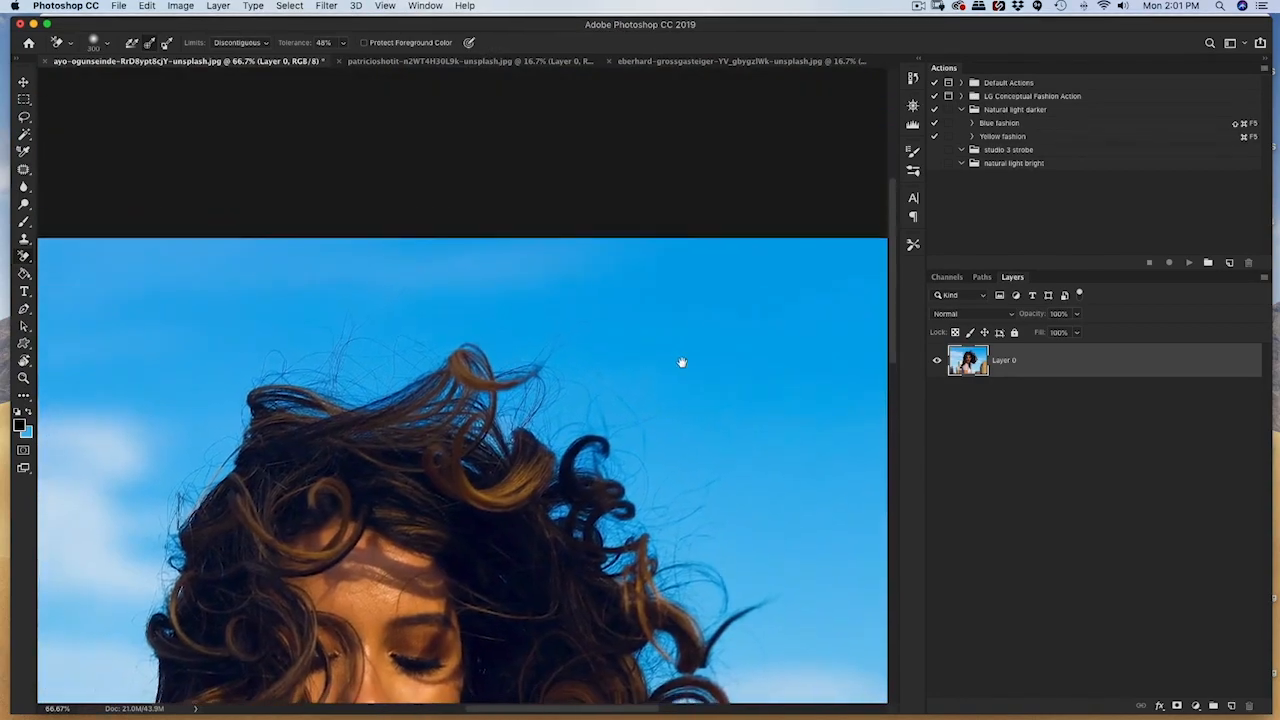
scroll(625, 414, up, 2)
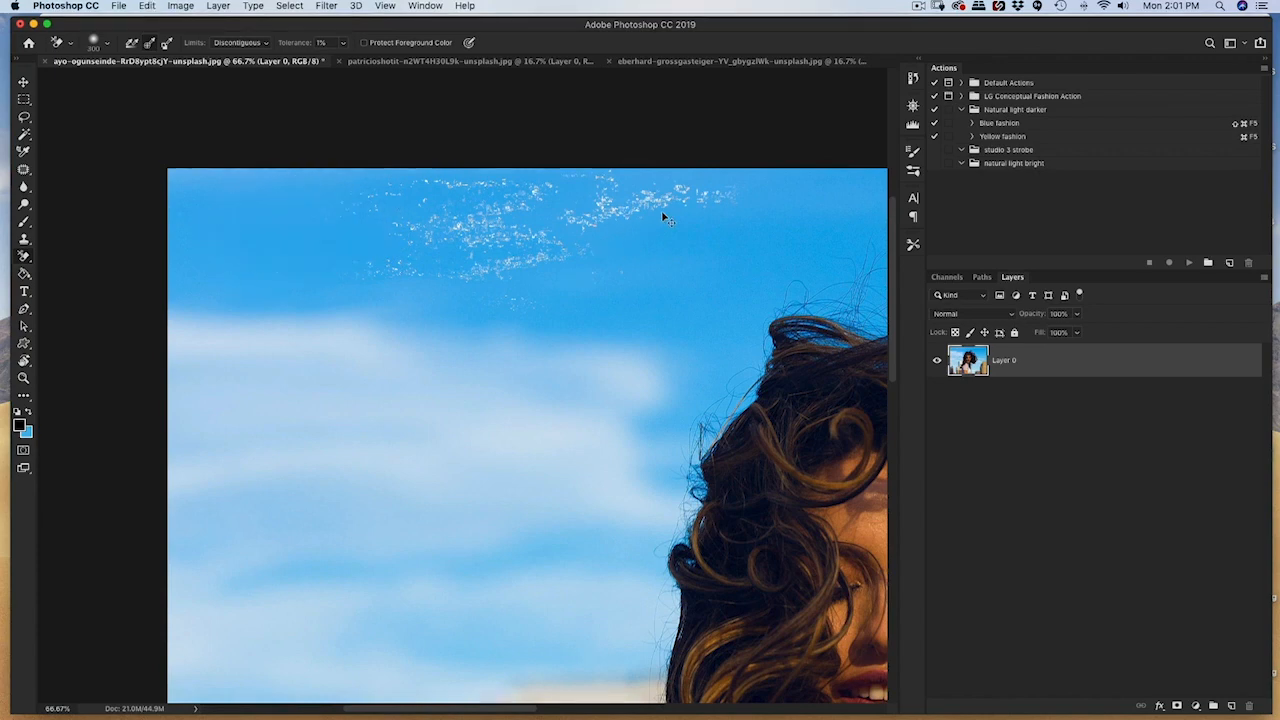
key(super+z)
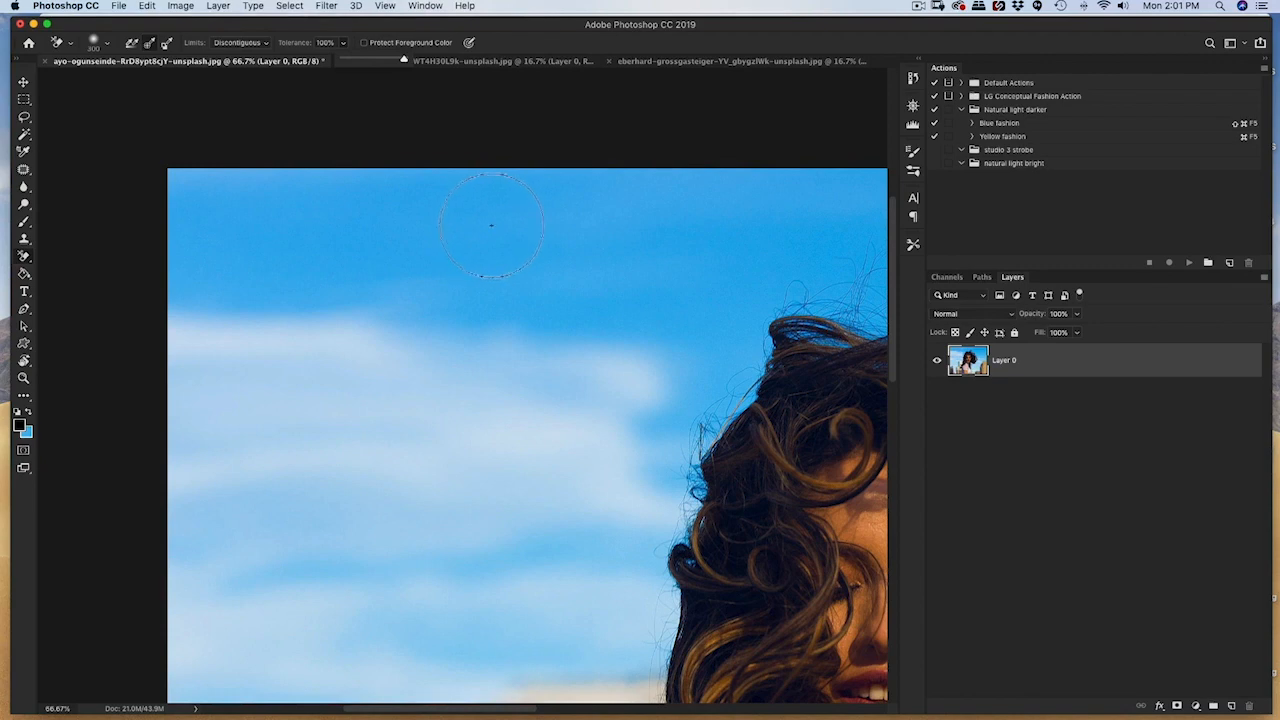
Try erasing the blue sky and clouds with 100% tolerance, and undo the strokes.
click(488, 228)
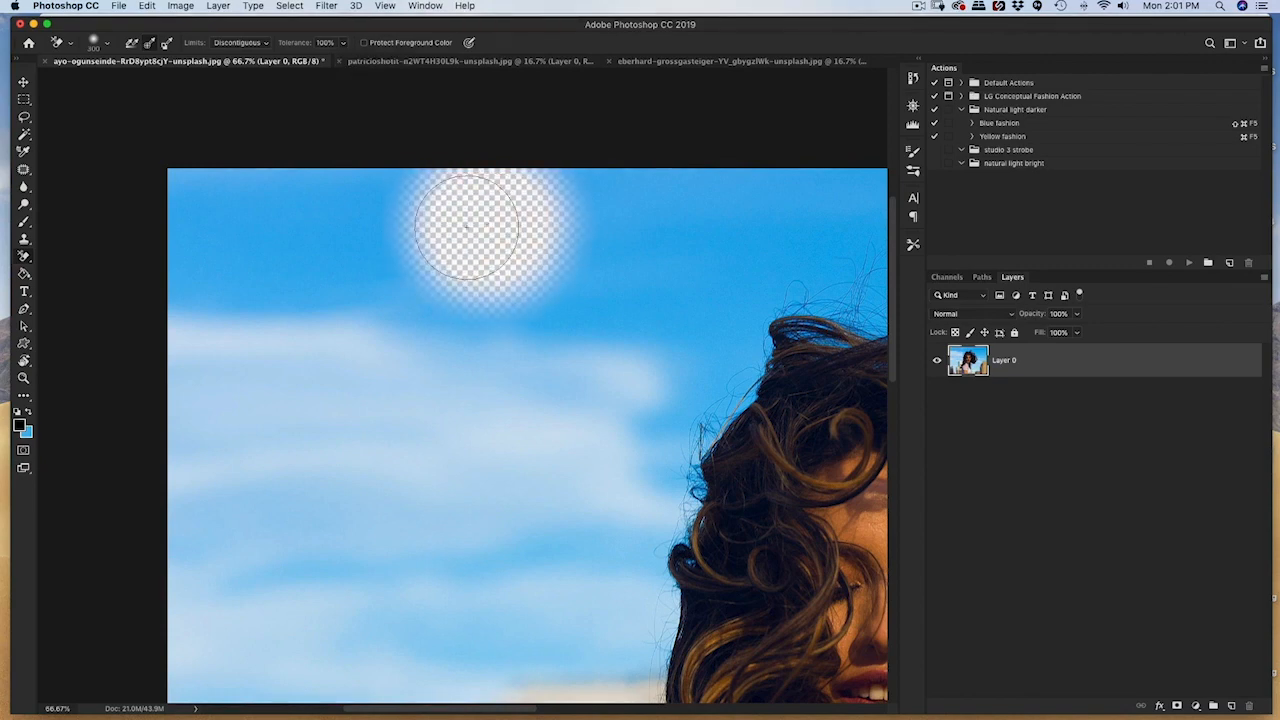
mouse_move(467, 227)
mouse_down()
mouse_move(387, 273)
mouse_move(265, 290)
mouse_move(542, 295)
mouse_move(672, 272)
mouse_move(712, 225)
mouse_move(700, 193)
mouse_move(467, 220)
mouse_move(603, 182)
mouse_move(234, 213)
mouse_move(446, 178)
mouse_move(350, 200)
mouse_up()
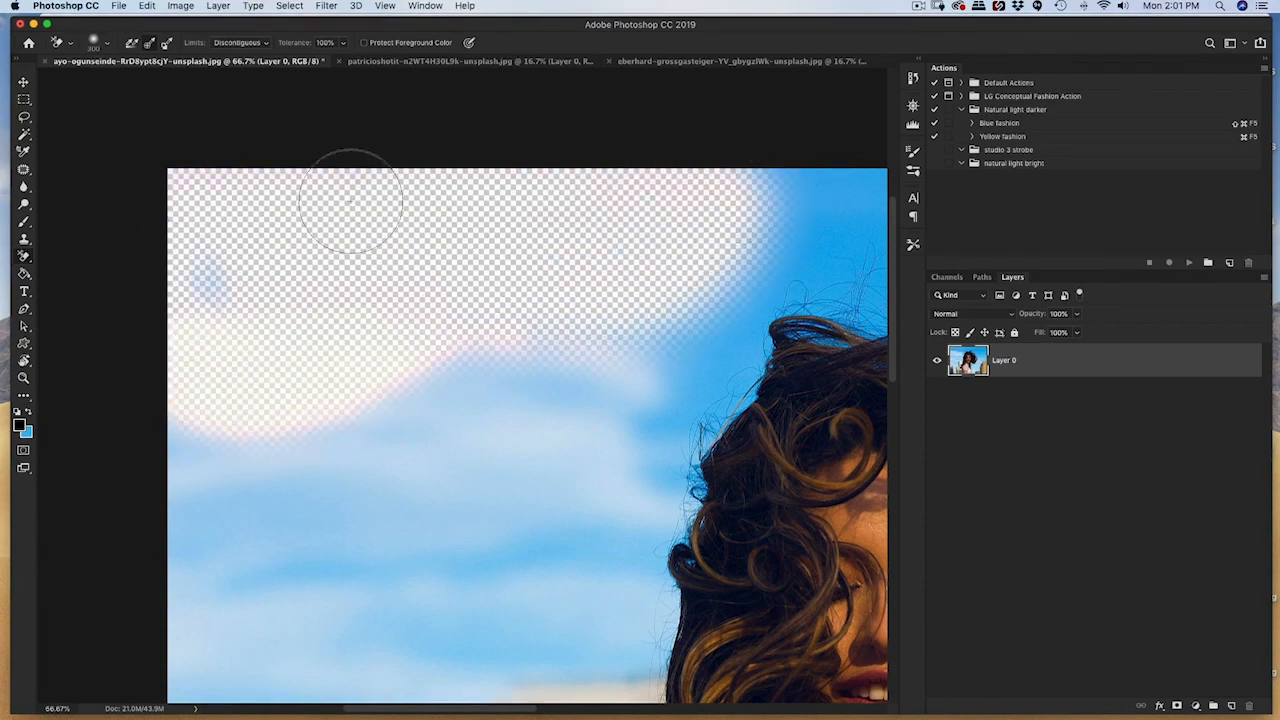
key(super+z)
Try erasing the sky around the curls on the right of the face with 50% tolerance, and undo the strokes.
mouse_move(498, 261)
mouse_down()
mouse_move(323, 198)
mouse_move(617, 274)
mouse_move(731, 234)
mouse_move(729, 214)
mouse_move(704, 222)
mouse_up()
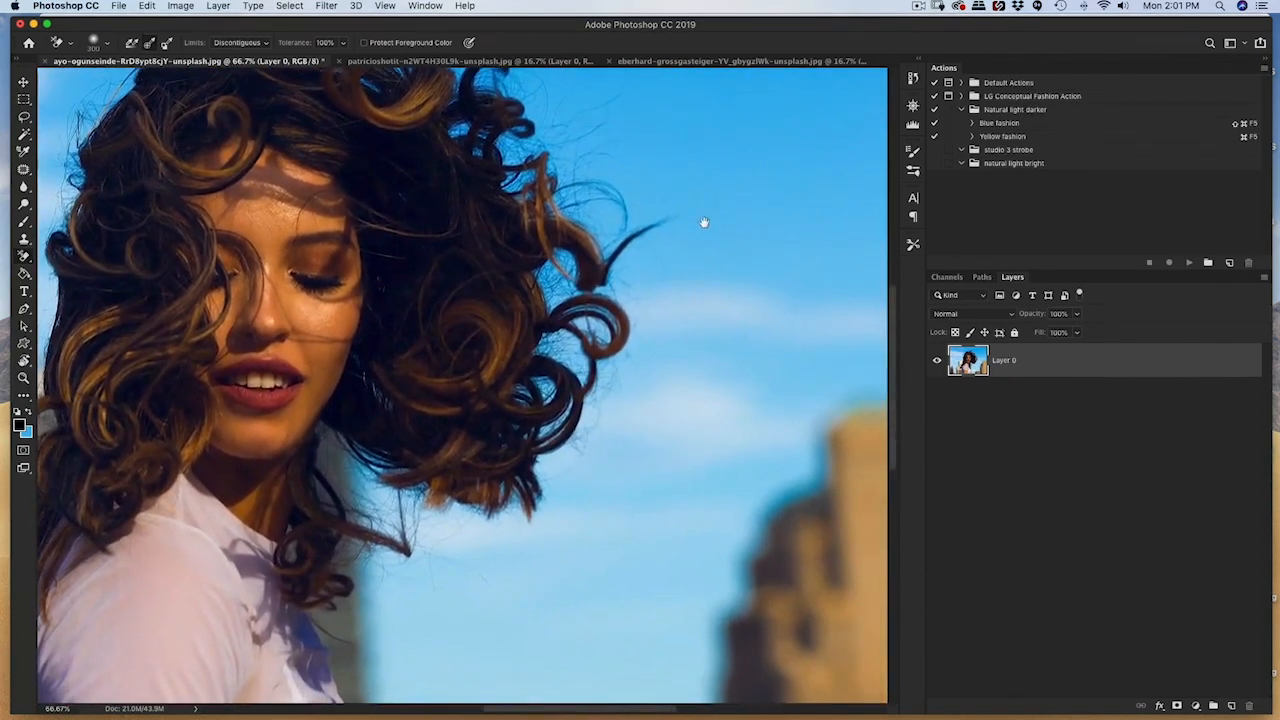
key(super+equal)
mouse_move(802, 264)
mouse_down()
mouse_move(735, 335)
mouse_move(690, 353)
mouse_move(713, 306)
mouse_move(671, 273)
mouse_move(635, 283)
mouse_move(660, 260)
mouse_move(651, 188)
mouse_move(628, 172)
mouse_move(590, 250)
mouse_up()
mouse_move(592, 326)
mouse_down()
mouse_move(480, 260)
mouse_move(440, 160)
mouse_up()
key(super+z)
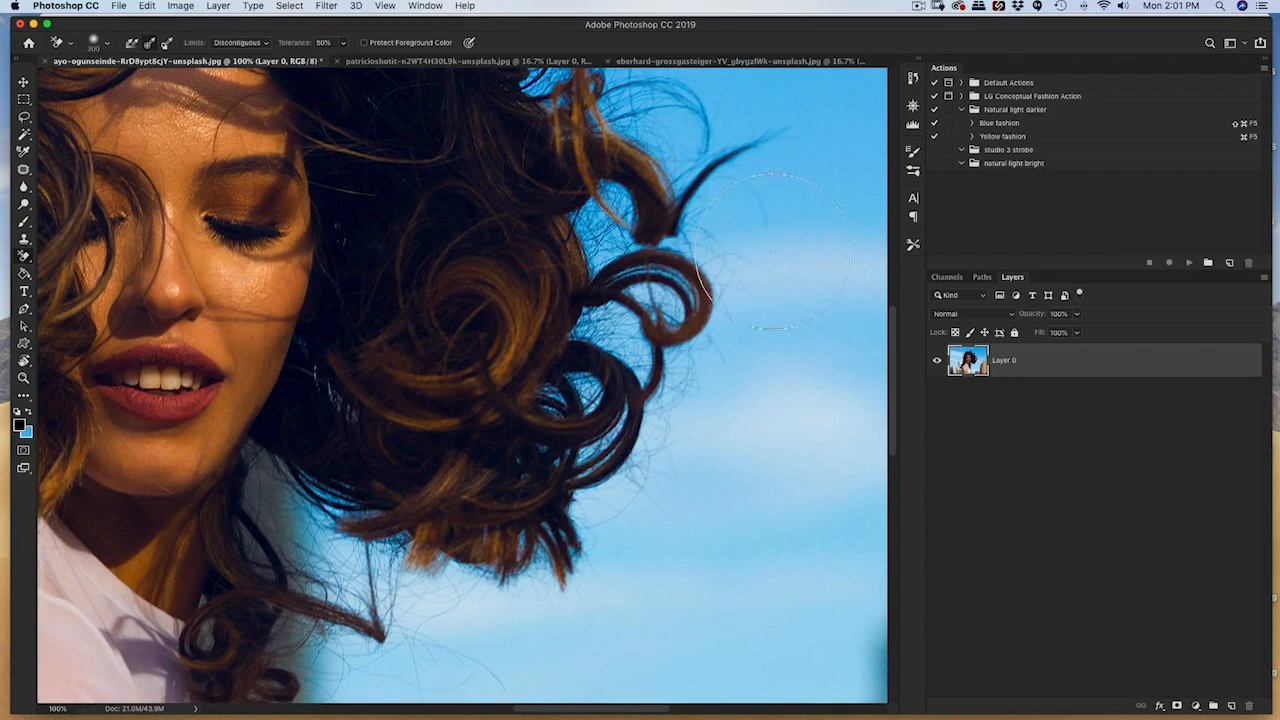
mouse_move(787, 303)
mouse_down()
mouse_move(730, 340)
mouse_move(720, 320)
mouse_move(630, 340)
mouse_move(645, 298)
mouse_move(623, 300)
mouse_move(605, 221)
mouse_up()
key(super+z)
mouse_move(771, 246)
mouse_down()
mouse_move(617, 238)
mouse_move(593, 257)
mouse_move(590, 245)
mouse_move(604, 246)
mouse_move(603, 330)
mouse_up()
key(super+z)
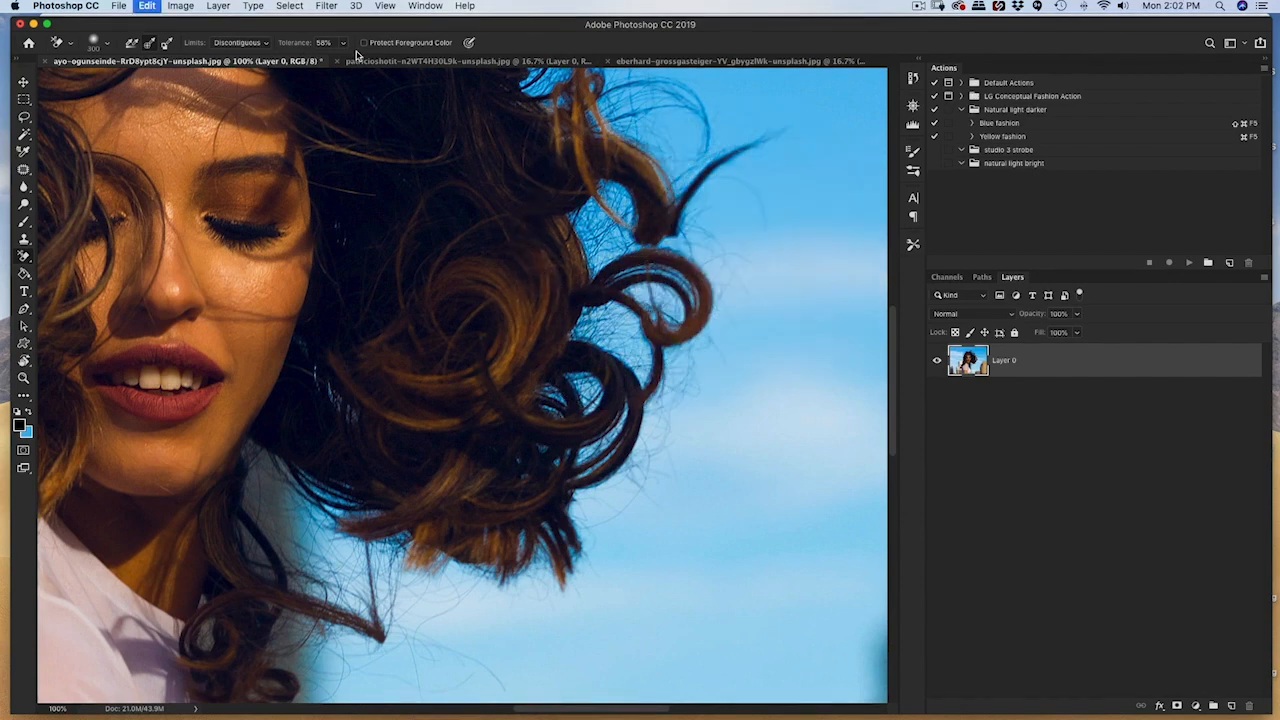
Try erasing the sky from the lower right curls up to the top of the hair with 70% tolerance, and undo the strokes.
mouse_move(691, 245)
mouse_down()
mouse_move(650, 250)
mouse_move(645, 170)
mouse_move(600, 300)
mouse_move(625, 292)
mouse_move(640, 360)
mouse_move(680, 370)
mouse_move(646, 336)
mouse_up()
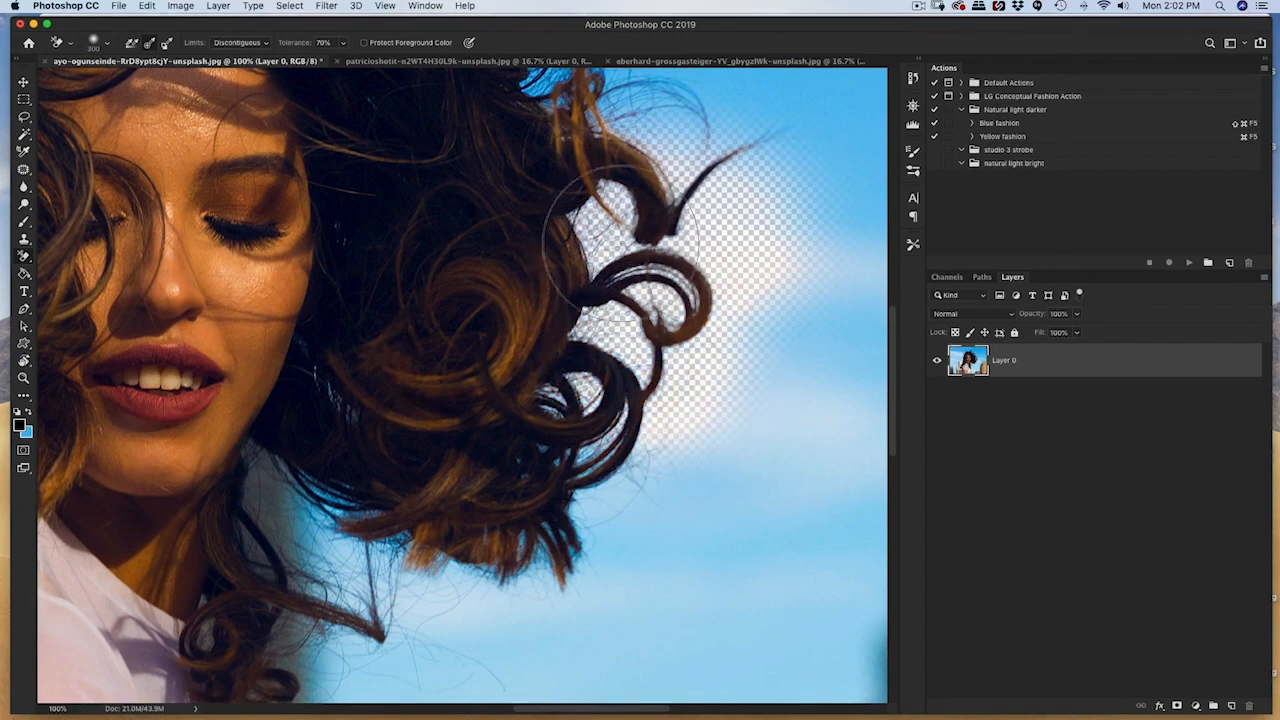
mouse_move(621, 268)
mouse_down()
mouse_move(674, 444)
mouse_move(664, 474)
mouse_move(633, 497)
mouse_move(623, 425)
mouse_move(639, 531)
mouse_move(503, 624)
mouse_move(418, 610)
mouse_move(308, 560)
mouse_move(286, 520)
mouse_move(376, 597)
mouse_move(601, 598)
mouse_move(651, 475)
mouse_move(749, 347)
mouse_move(691, 515)
mouse_move(736, 218)
mouse_move(701, 150)
mouse_move(629, 88)
mouse_move(598, 80)
mouse_up()
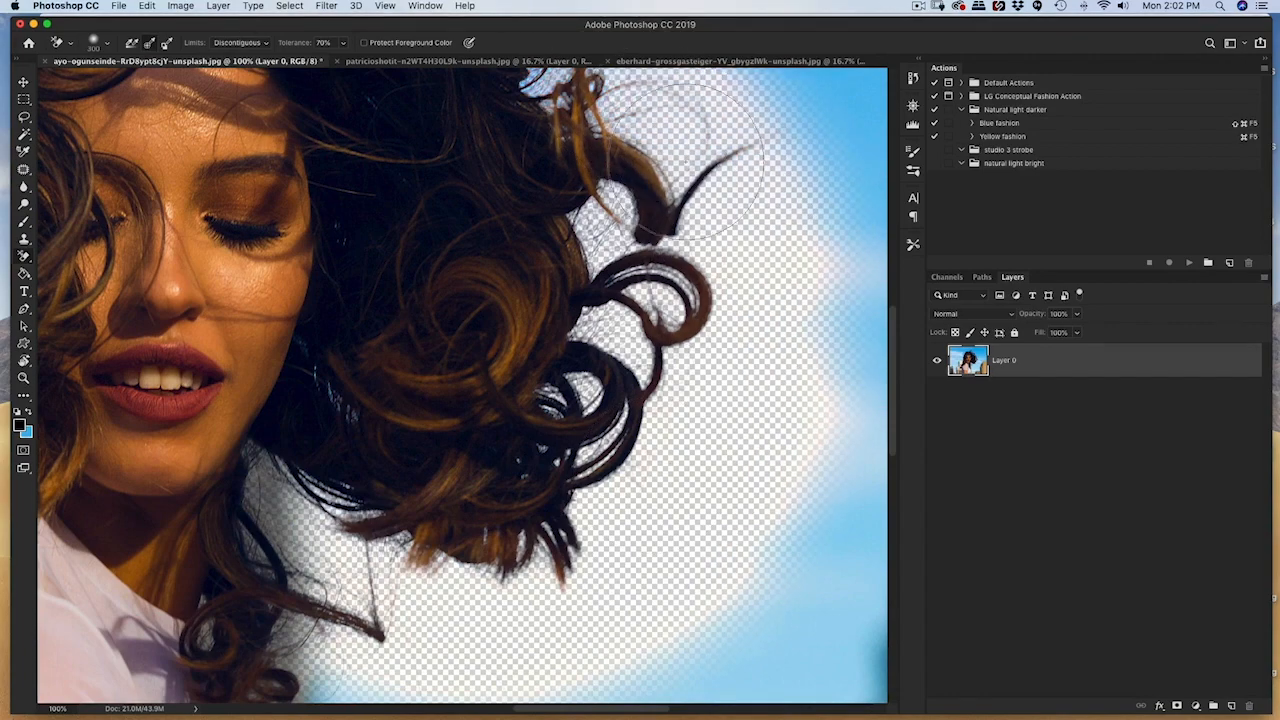
mouse_move(672, 300)
mouse_down()
mouse_move(540, 330)
mouse_move(470, 250)
mouse_move(560, 170)
mouse_move(390, 170)
mouse_move(442, 144)
mouse_up()
scroll(660, 320, up, 10)
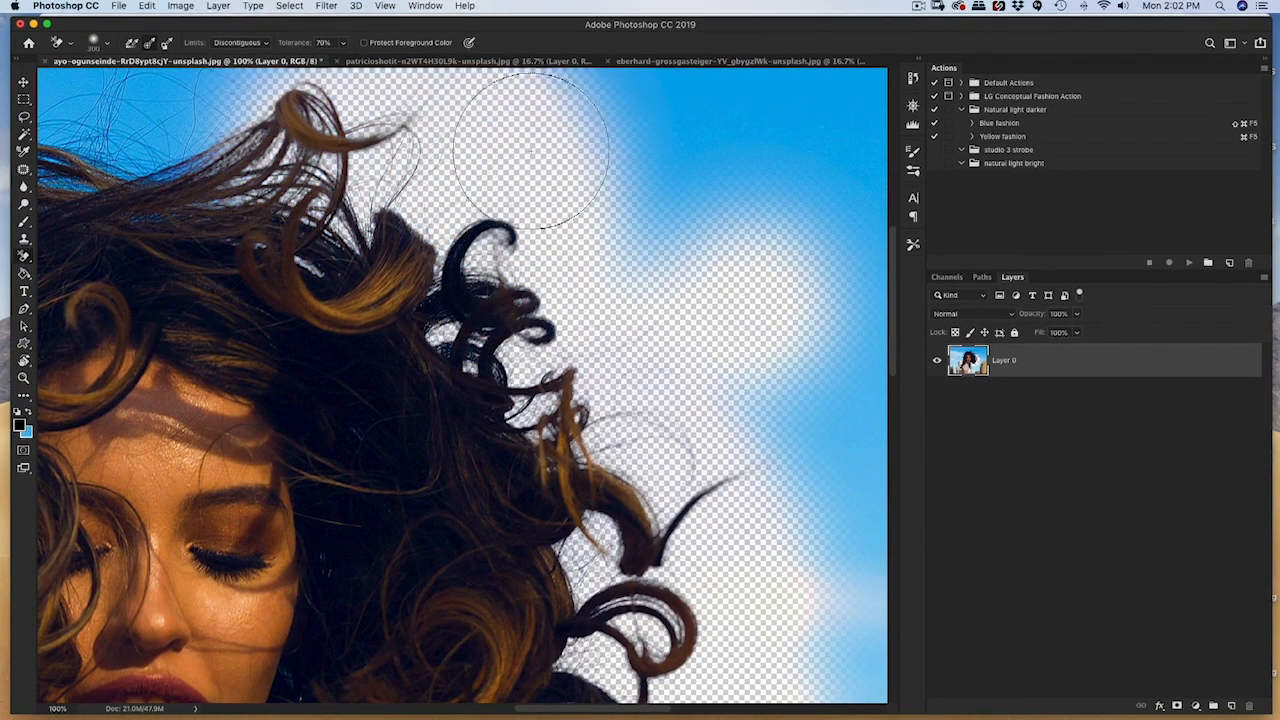
drag(537, 184, 677, 324)
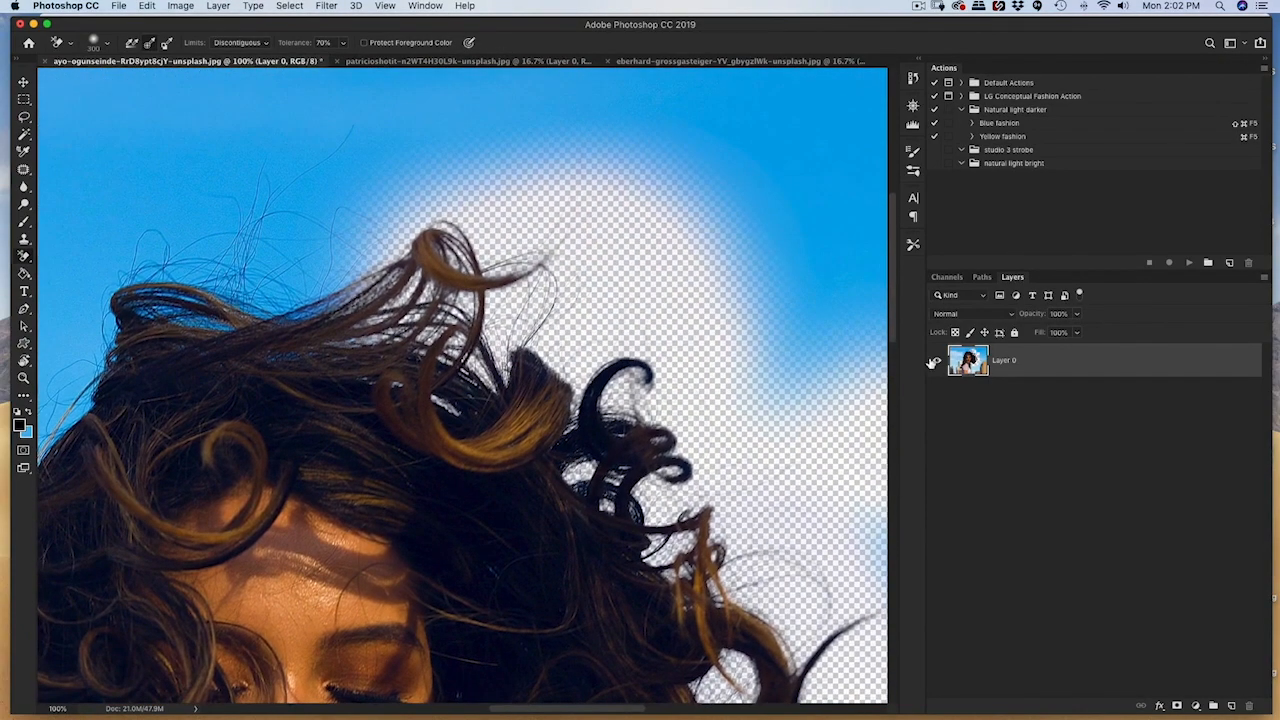
key(super+minus)
key(super+minus)
key(super+minus)
key(super+minus)
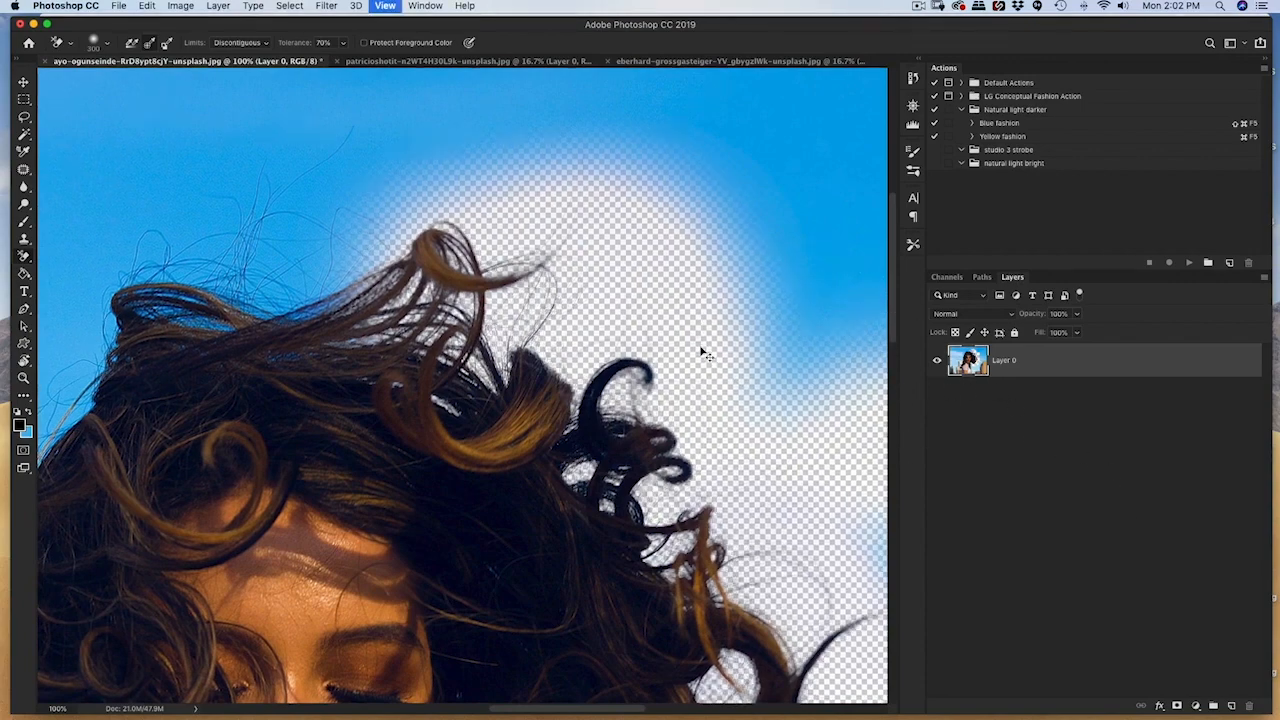
key(super+z)
key(super+z)
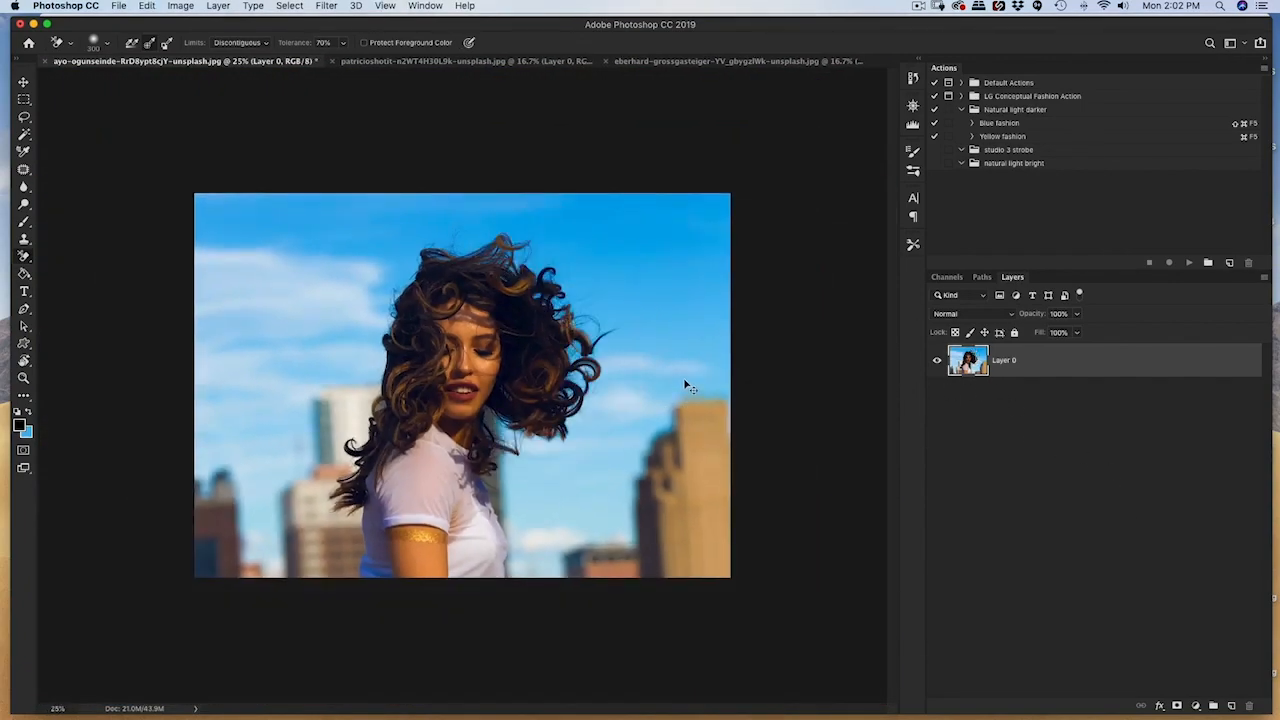
Duplicate the photo layer and add a black Solid Color fill layer between the original and the copy.
key(super+j)
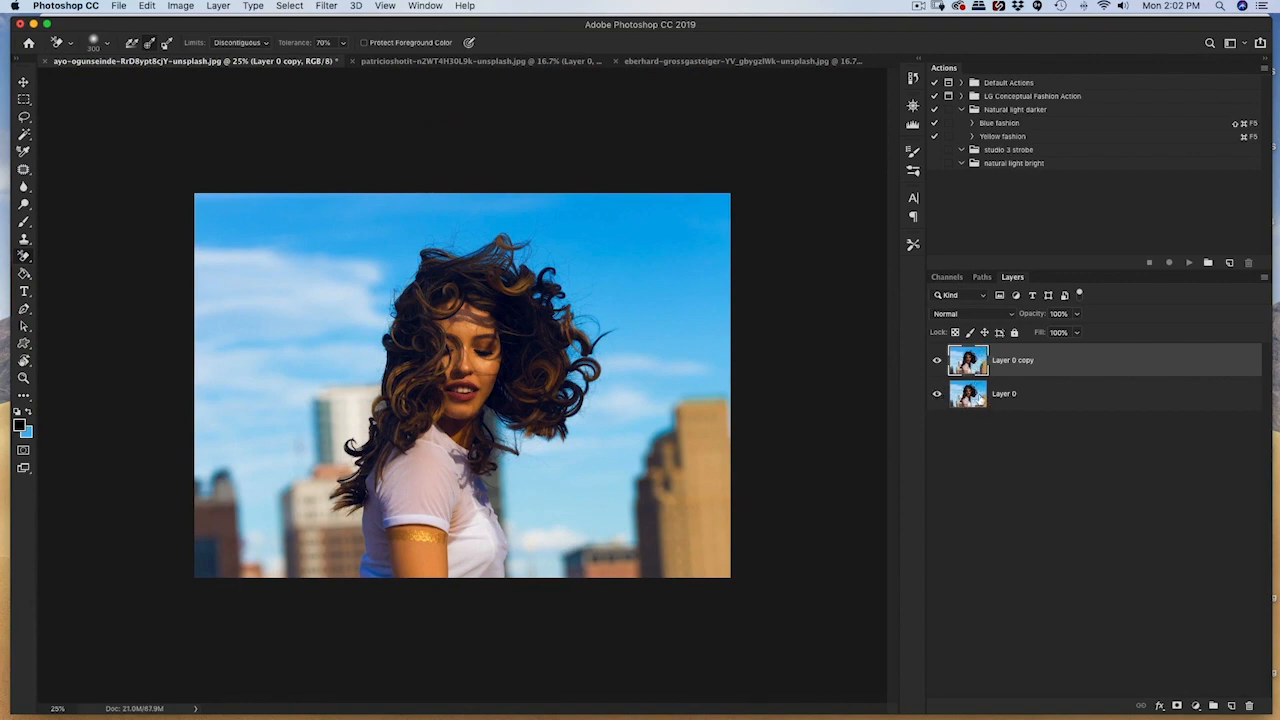
click(1049, 395)
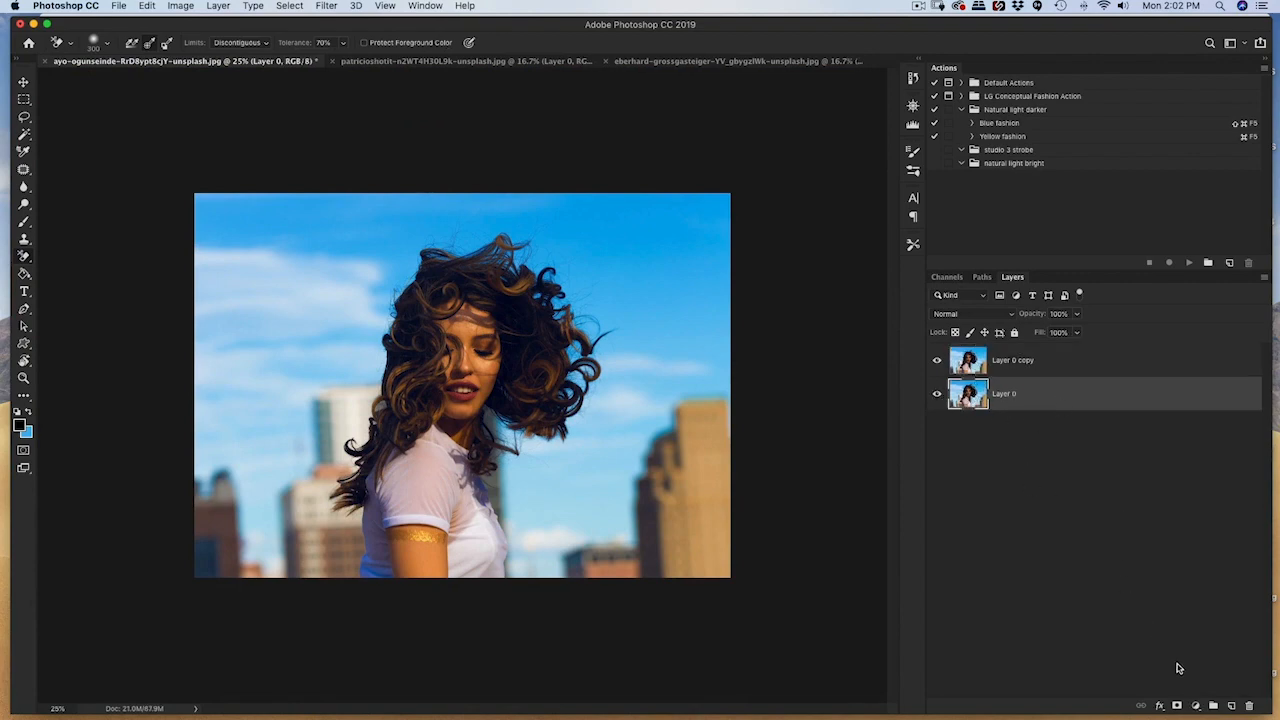
click(1199, 707)
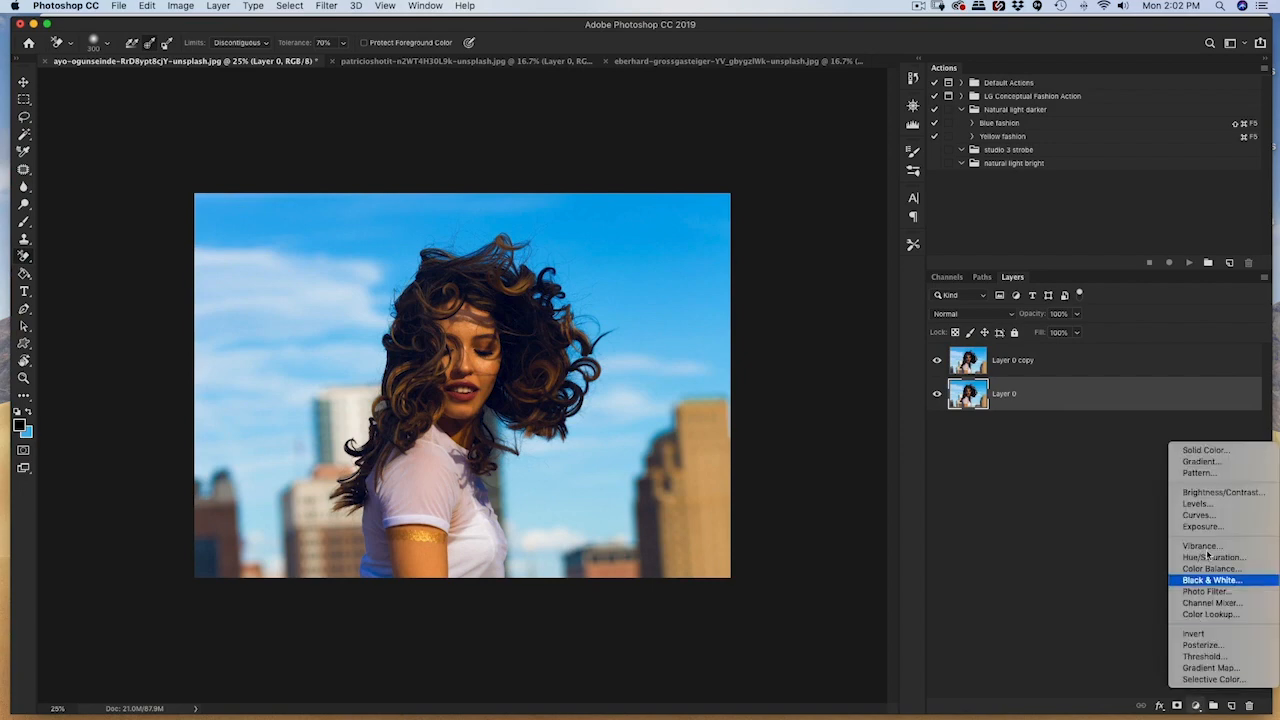
click(1217, 455)
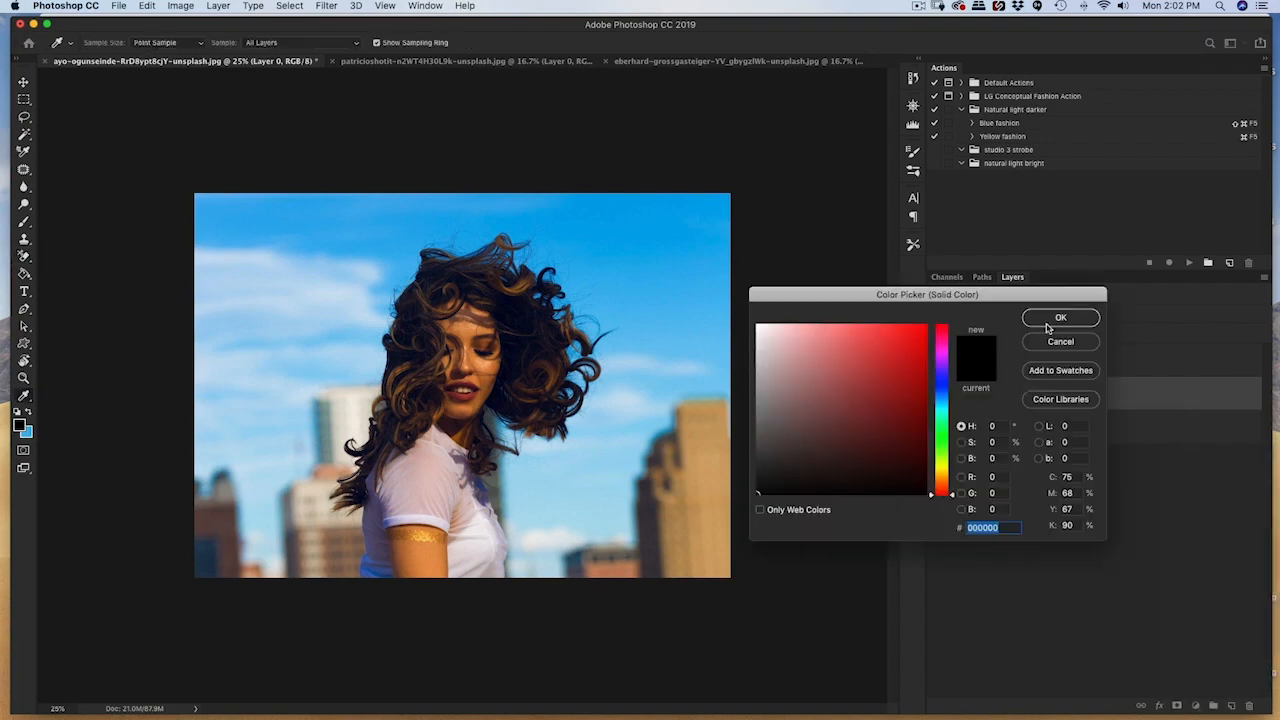
click(1058, 318)
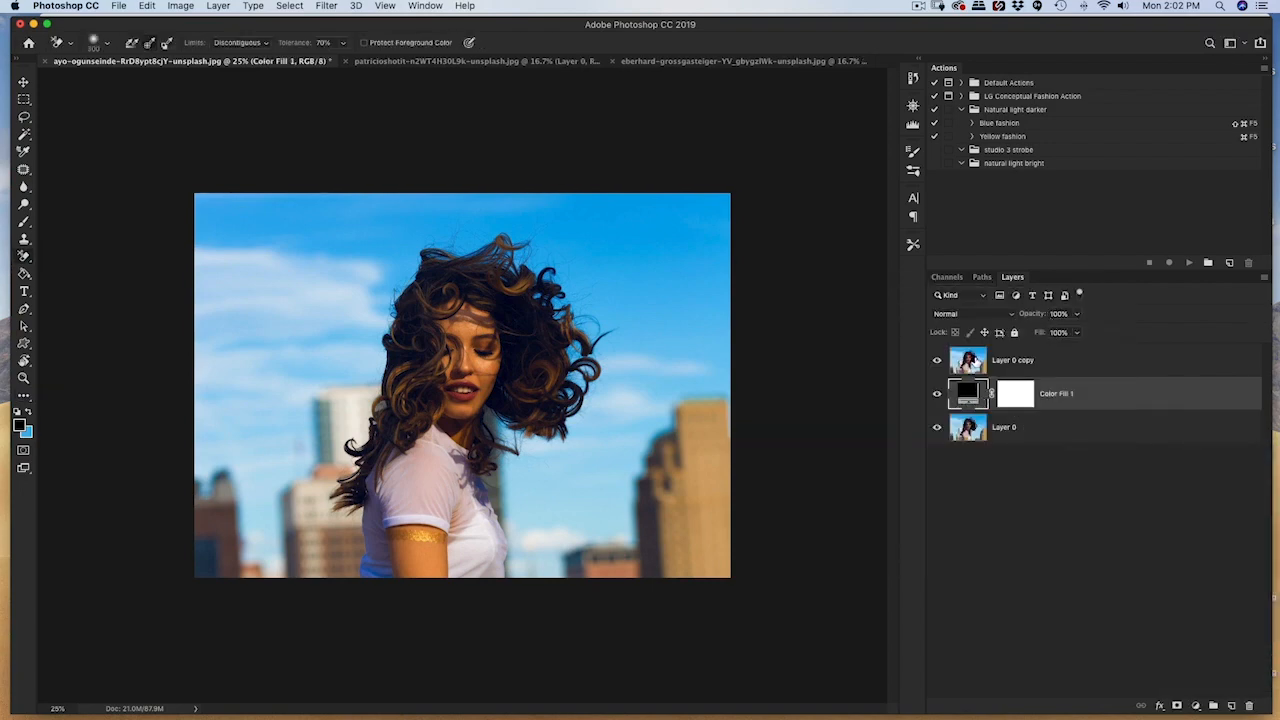
Rename the duplicated photo layer as Cut out.
click(975, 360)
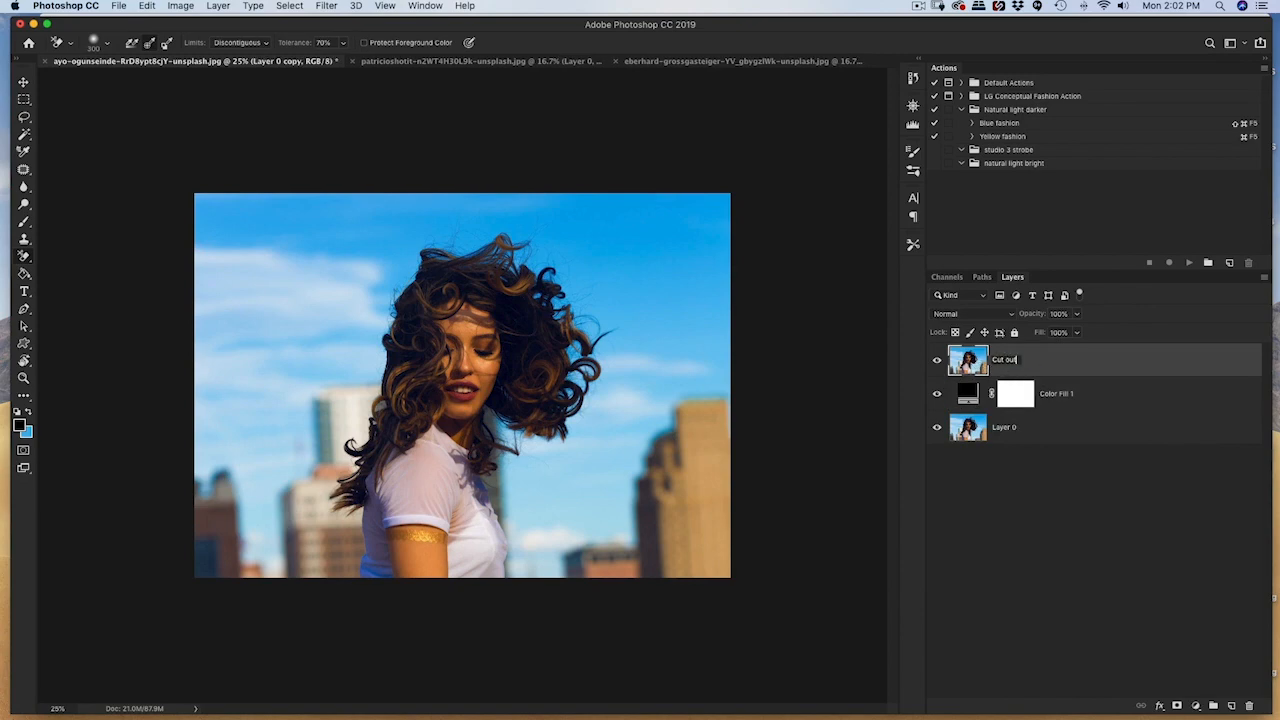
key(Return)
Erase the sky around the right-hand curls and above the hair on the Cut out layer with 70% tolerance.
key(super+plus)
key(super+plus)
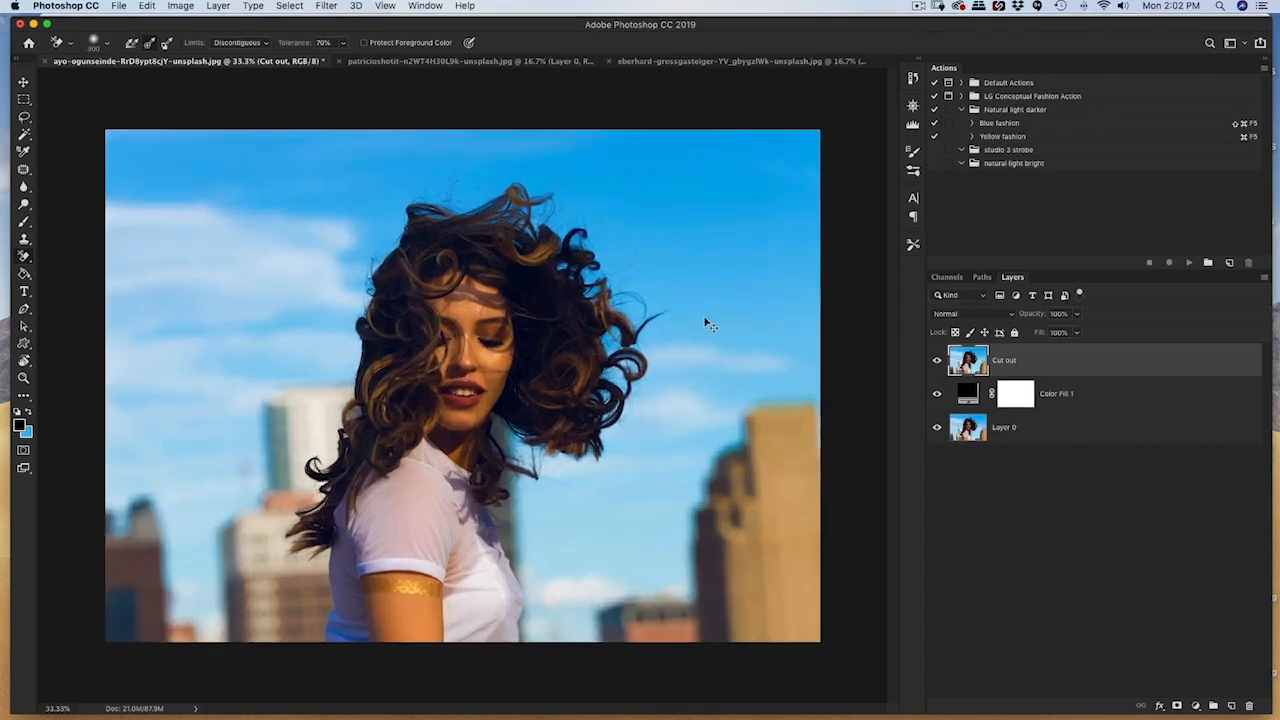
mouse_move(762, 392)
mouse_down()
mouse_move(739, 394)
mouse_move(757, 337)
mouse_move(707, 328)
mouse_move(702, 350)
mouse_move(717, 353)
mouse_up()
key(ctrl+z)
key(super+plus)
key(super+plus)
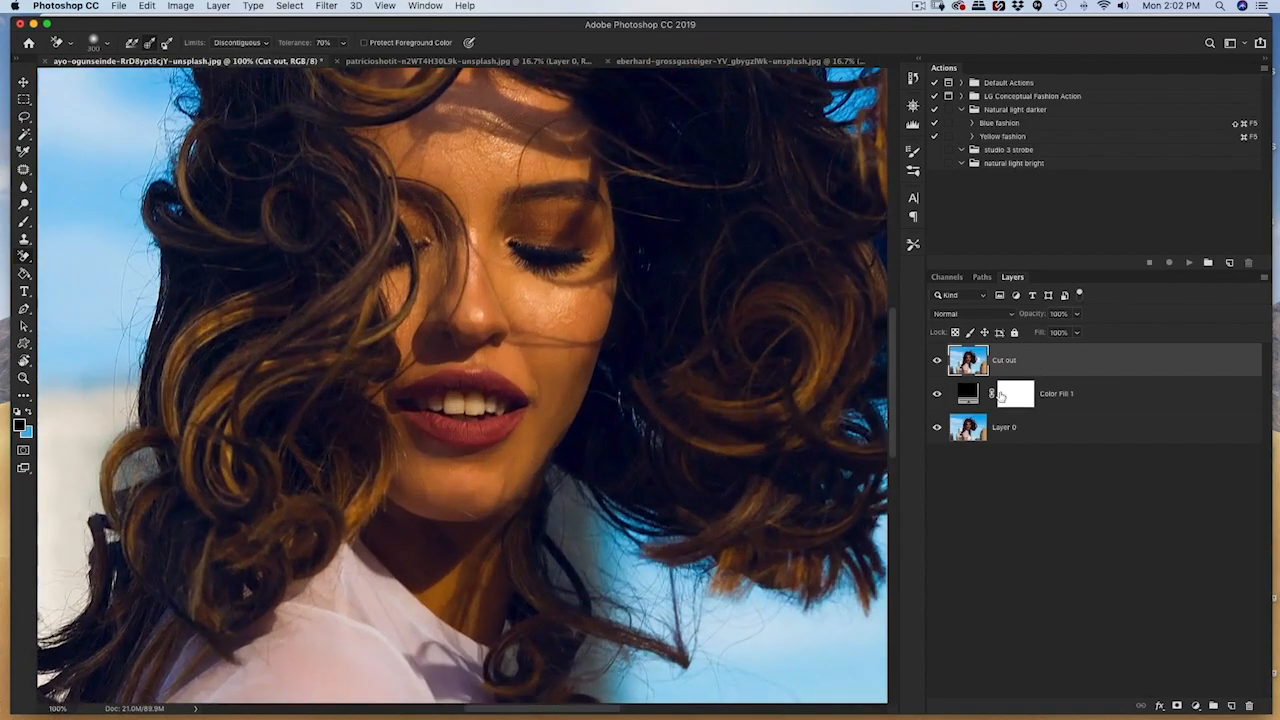
key(space)
drag(588, 383, 491, 397)
key(super+z)
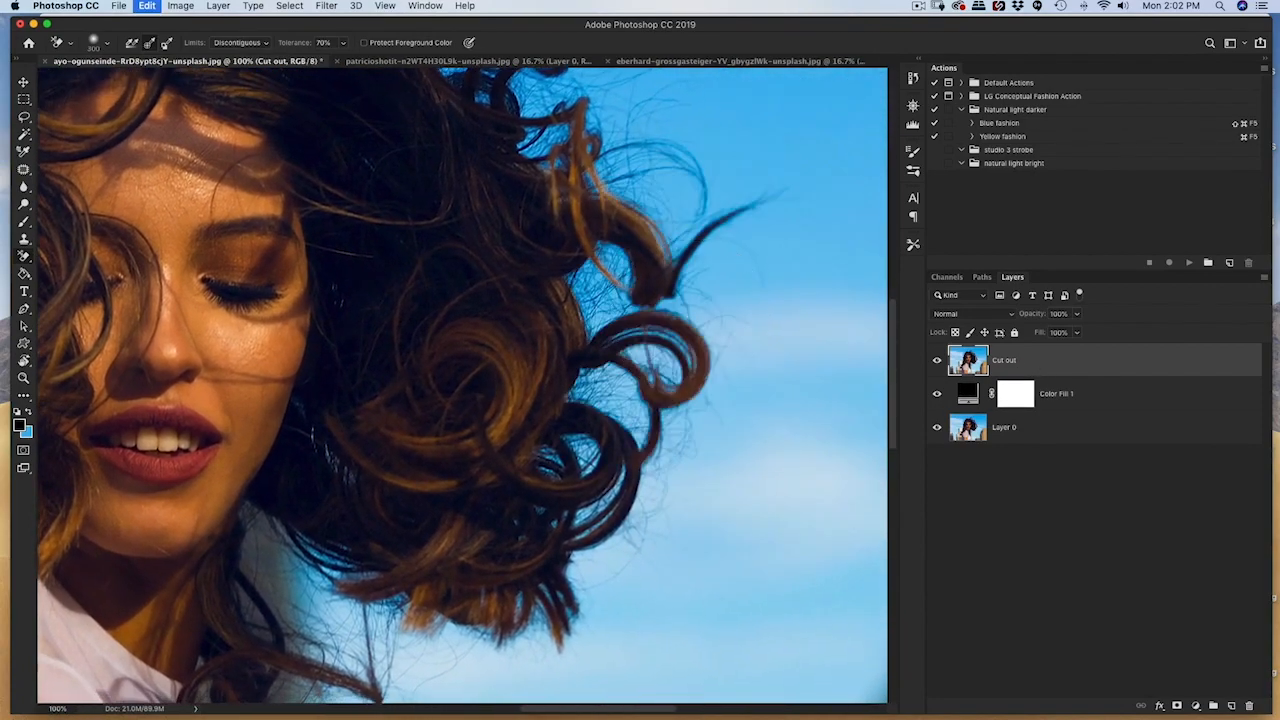
mouse_move(799, 336)
mouse_down()
mouse_move(694, 431)
mouse_move(671, 472)
mouse_move(635, 412)
mouse_move(627, 426)
mouse_move(639, 428)
mouse_move(619, 439)
mouse_move(624, 403)
mouse_move(639, 414)
mouse_move(659, 355)
mouse_move(643, 308)
mouse_move(610, 318)
mouse_move(605, 282)
mouse_move(647, 218)
mouse_move(674, 218)
mouse_move(694, 183)
mouse_move(746, 179)
mouse_move(722, 211)
mouse_move(773, 309)
mouse_move(554, 635)
mouse_move(526, 635)
mouse_move(564, 607)
mouse_move(414, 635)
mouse_move(368, 612)
mouse_move(331, 560)
mouse_move(367, 565)
mouse_move(333, 575)
mouse_move(480, 623)
mouse_move(647, 619)
mouse_move(709, 457)
mouse_move(751, 430)
mouse_move(783, 310)
mouse_move(697, 564)
mouse_move(712, 559)
mouse_move(725, 474)
mouse_move(758, 401)
mouse_move(760, 453)
mouse_move(766, 359)
mouse_move(747, 231)
mouse_move(783, 249)
mouse_move(752, 268)
mouse_move(789, 306)
mouse_move(804, 248)
mouse_move(740, 423)
mouse_move(806, 446)
mouse_move(660, 371)
mouse_move(647, 317)
mouse_move(729, 260)
mouse_up()
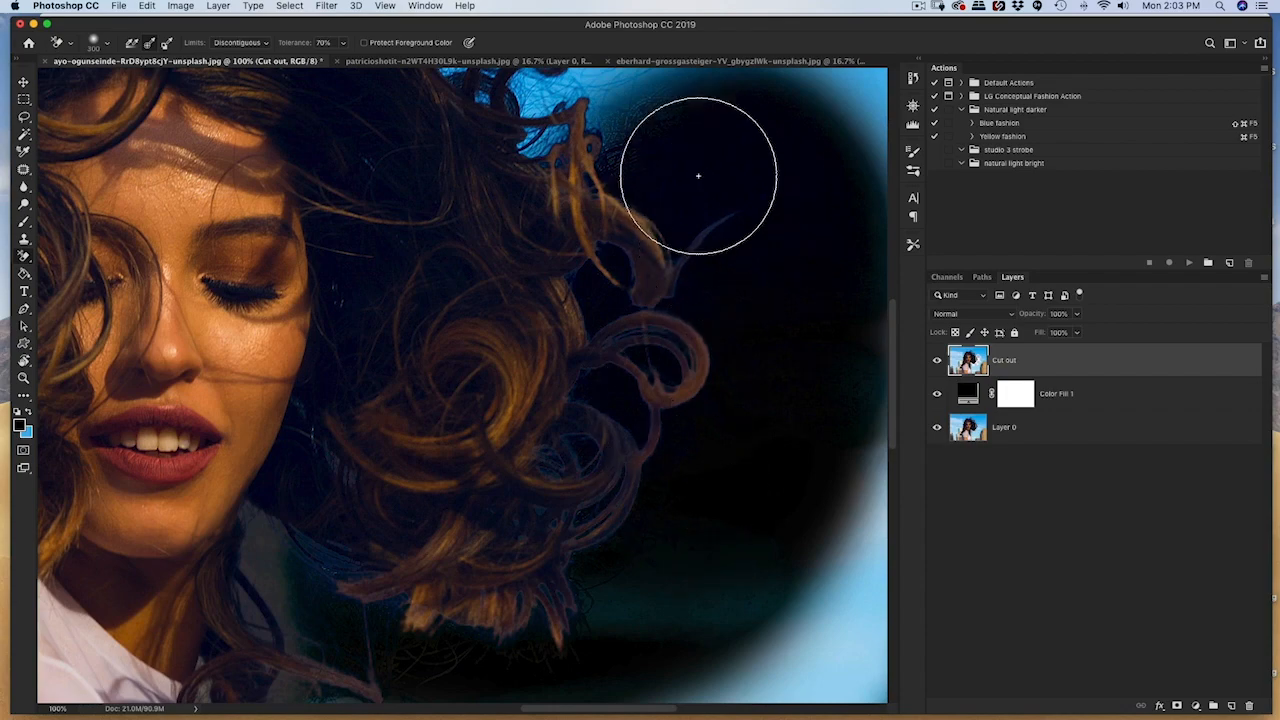
mouse_move(757, 368)
mouse_down()
mouse_move(773, 446)
mouse_move(777, 341)
mouse_move(663, 451)
mouse_move(606, 457)
mouse_move(535, 369)
mouse_move(563, 277)
mouse_move(449, 231)
mouse_move(471, 256)
mouse_move(449, 123)
mouse_move(309, 126)
mouse_move(180, 186)
mouse_move(163, 162)
mouse_move(790, 284)
mouse_up()
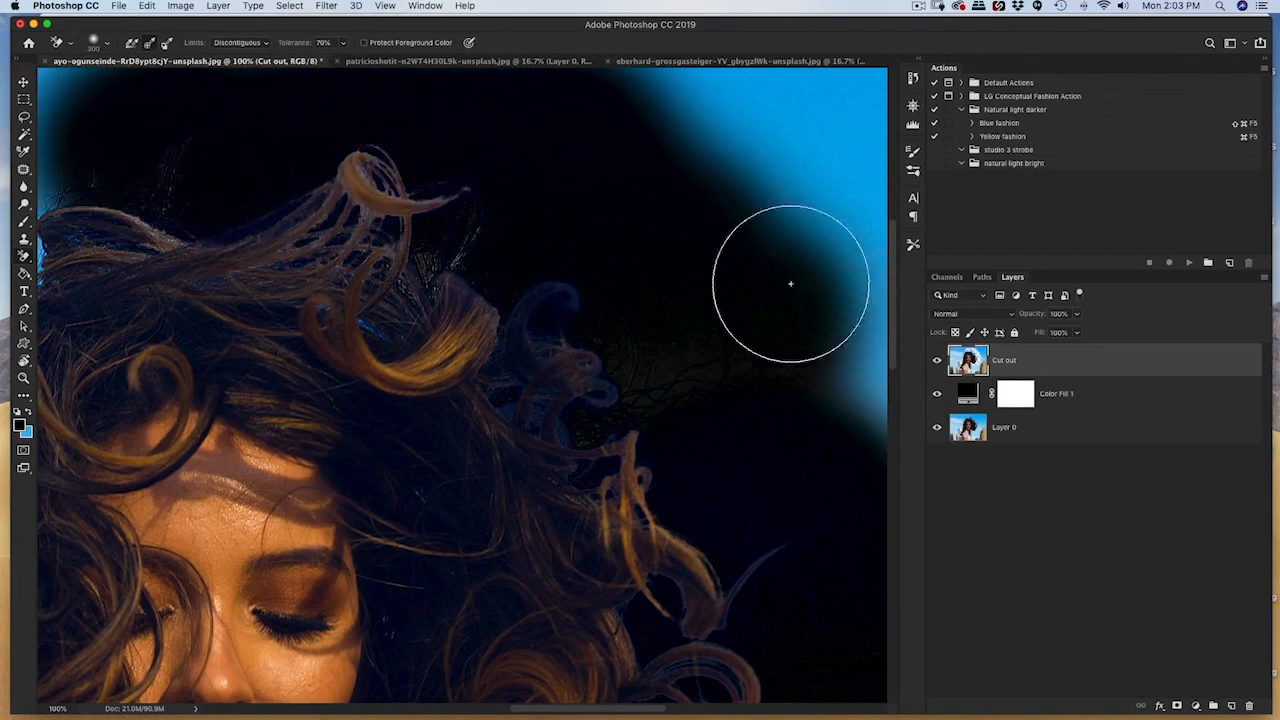
Change the Solid Color fill layer from black to near-white f9f9f9.
double_click(972, 393)
drag(794, 343, 755, 328)
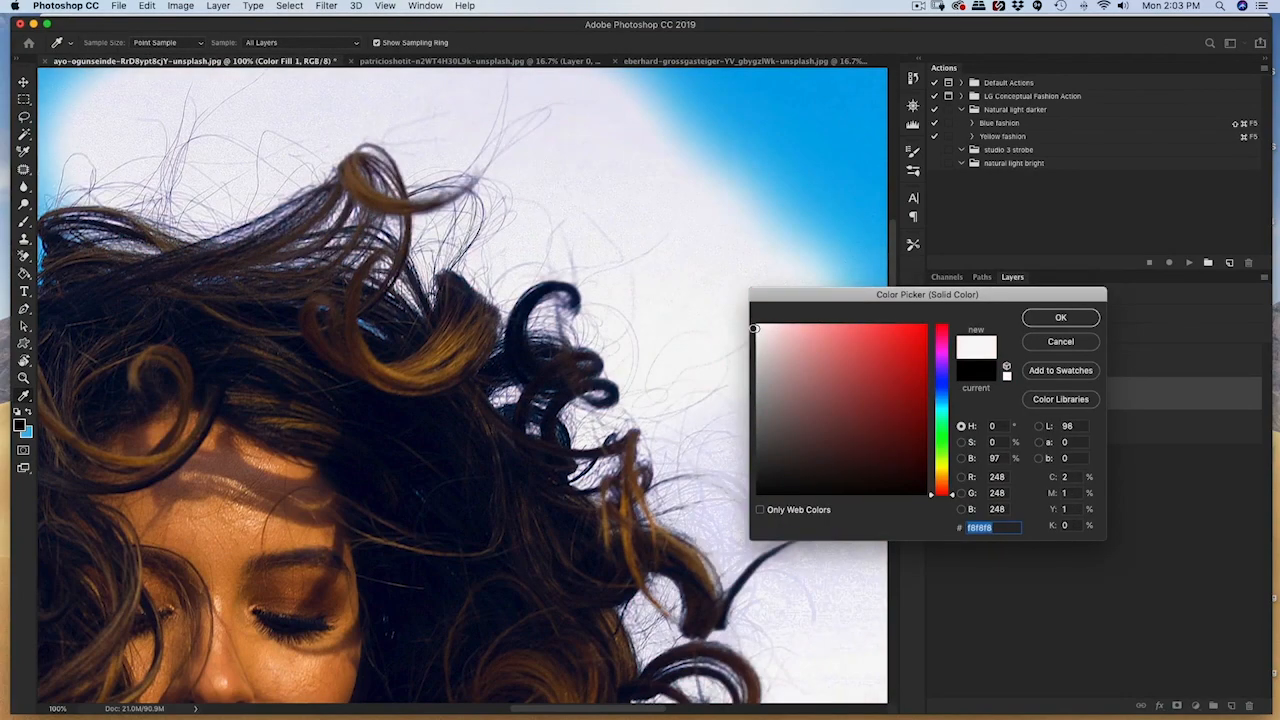
drag(528, 183, 731, 263)
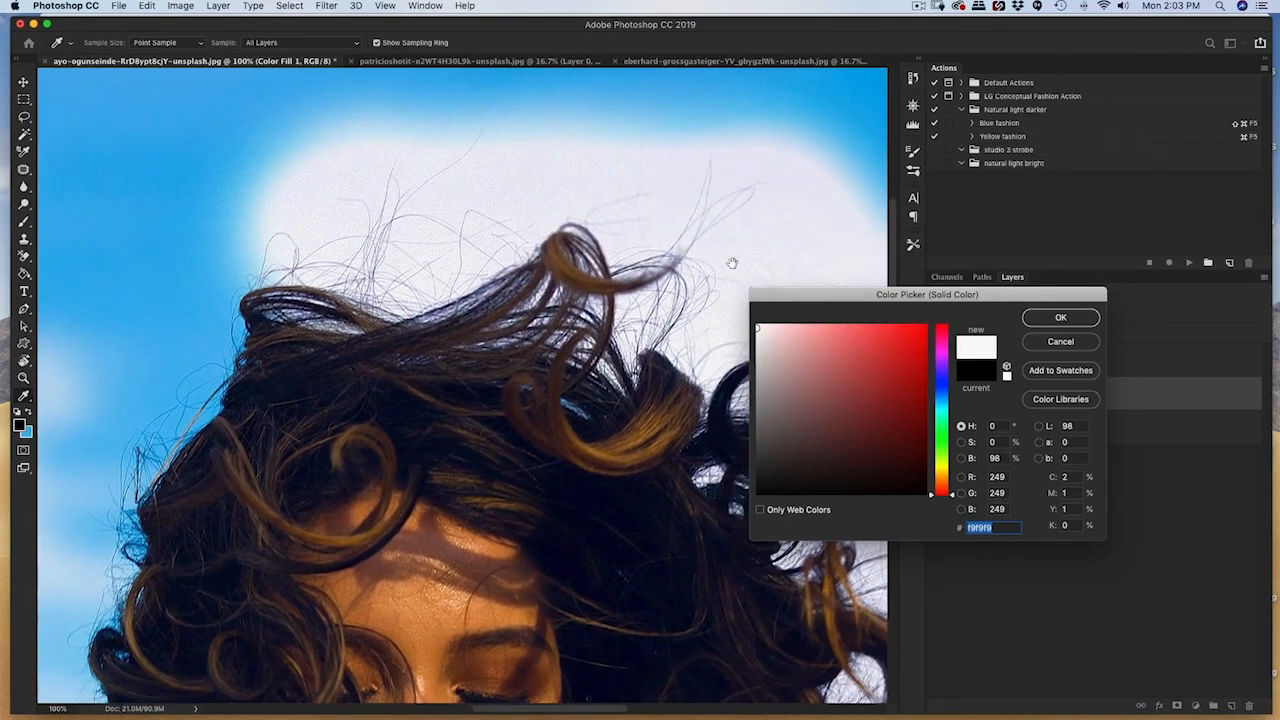
click(1059, 319)
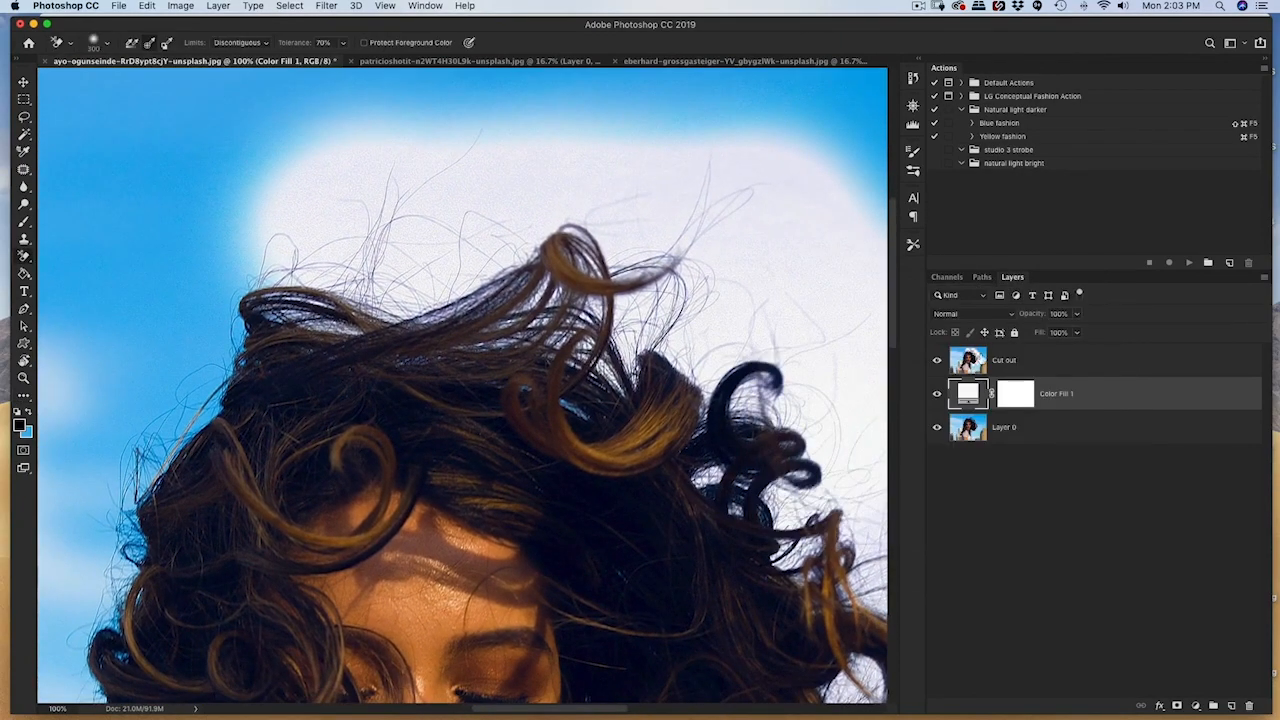
Erase the sky above the hair and along the left-hand curls on the Cut out layer with 70% tolerance.
click(978, 360)
mouse_move(555, 160)
mouse_down()
mouse_move(519, 128)
mouse_move(373, 174)
mouse_move(319, 240)
mouse_move(584, 166)
mouse_move(726, 200)
mouse_move(750, 227)
mouse_move(814, 222)
mouse_move(620, 134)
mouse_move(387, 147)
mouse_move(235, 222)
mouse_move(201, 267)
mouse_move(230, 268)
mouse_move(187, 386)
mouse_move(121, 456)
mouse_move(137, 371)
mouse_up()
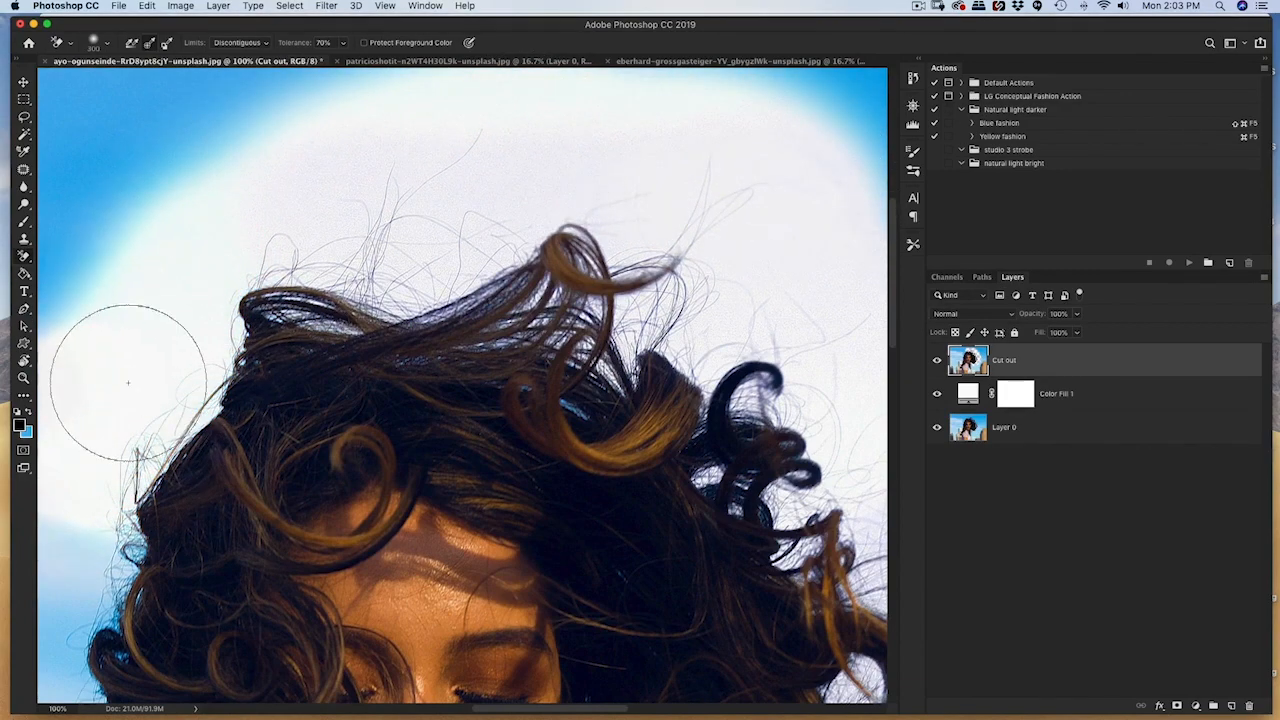
drag(186, 306, 495, 150)
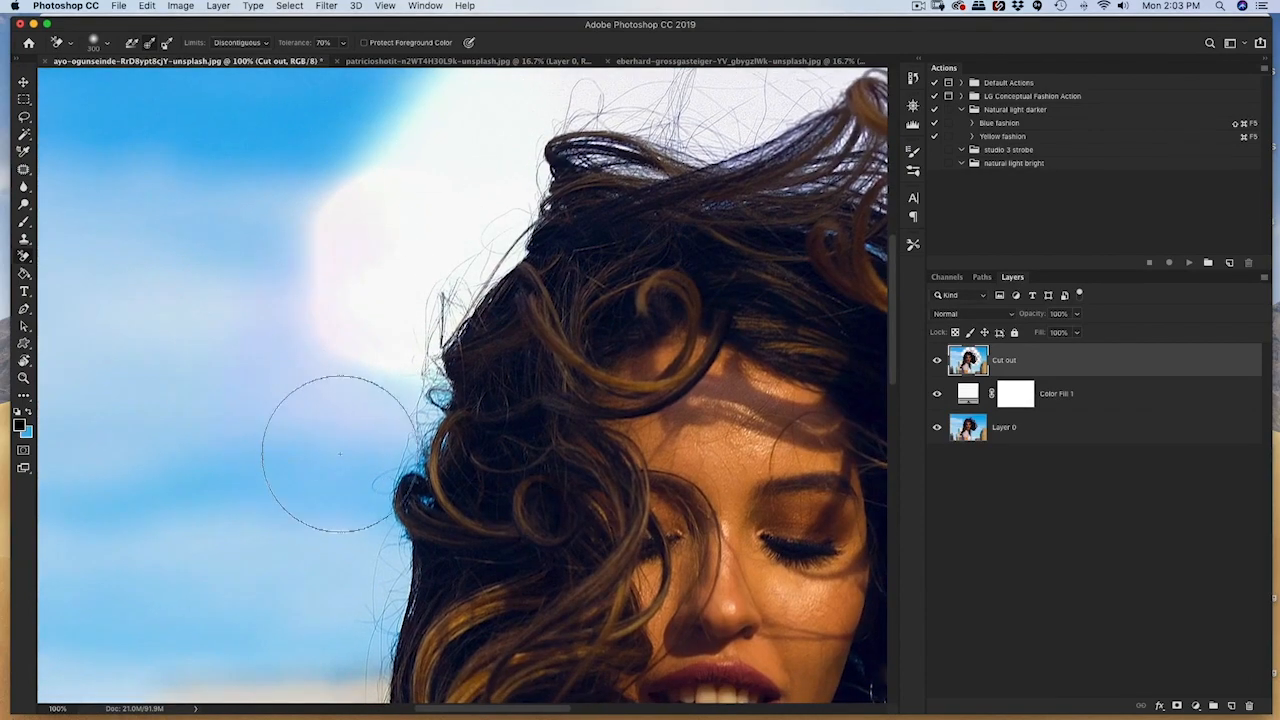
mouse_move(337, 451)
mouse_down()
mouse_move(334, 434)
mouse_move(356, 444)
mouse_move(397, 425)
mouse_move(320, 557)
mouse_move(229, 471)
mouse_move(295, 545)
mouse_up()
drag(306, 487, 383, 200)
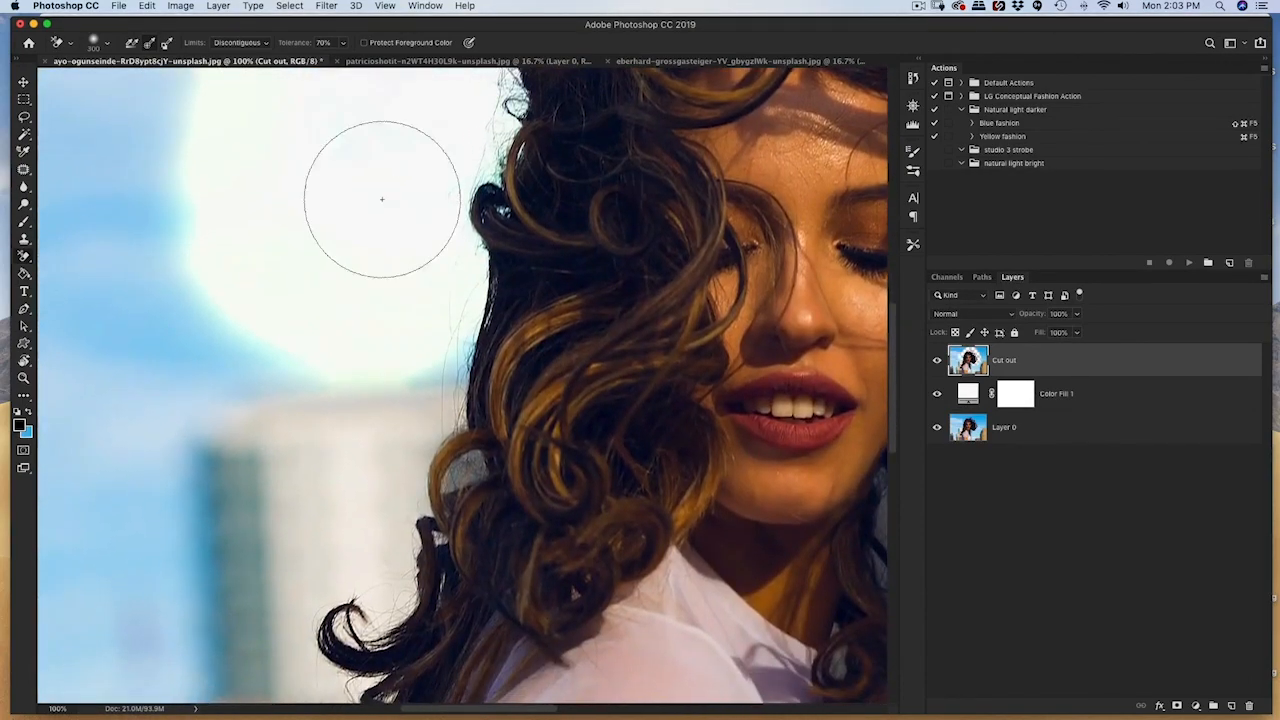
drag(371, 418, 411, 371)
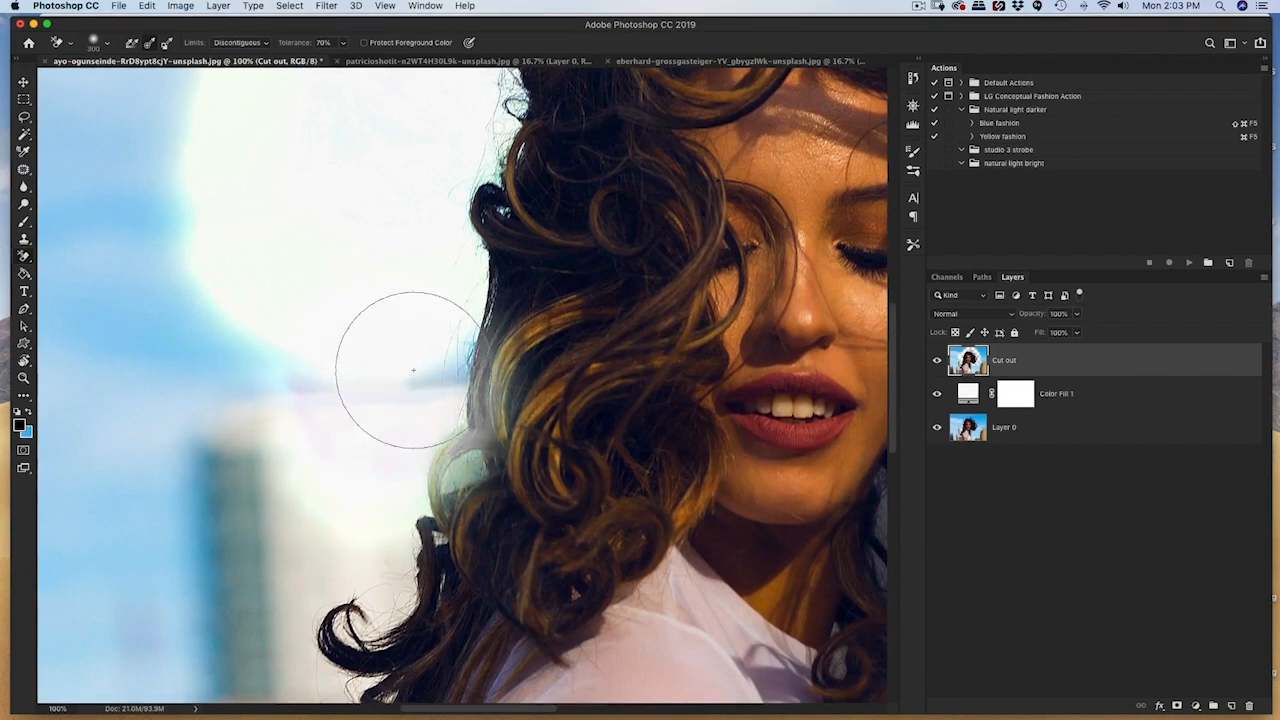
key(super+z)
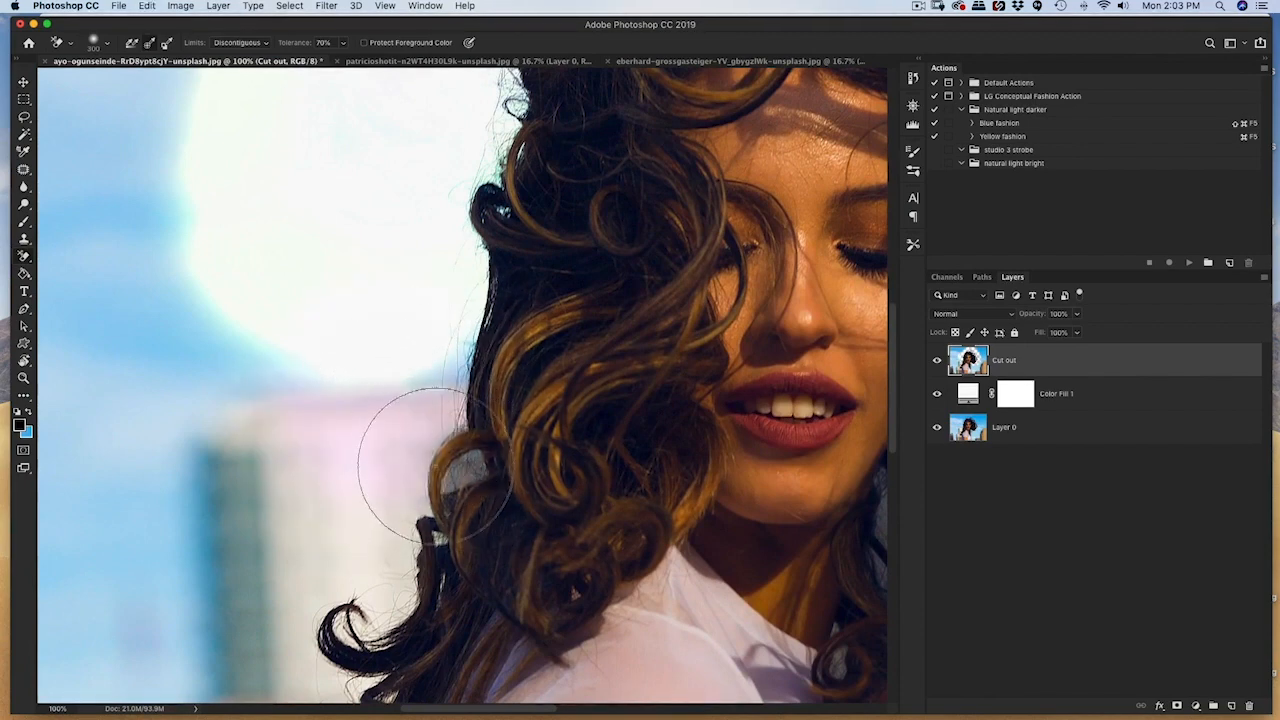
Lower the Background Eraser tolerance to 47% and erase the building and sky behind the lower left-hand curls.
drag(371, 486, 399, 378)
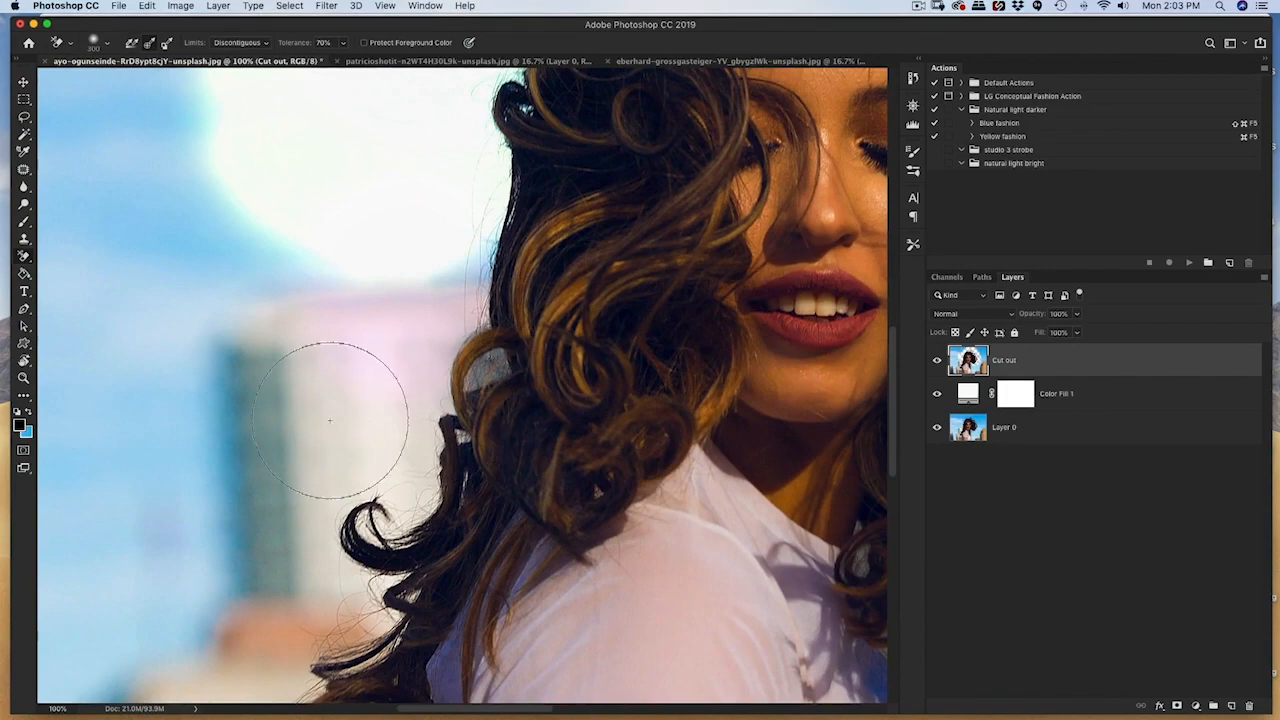
scroll(430, 390, up, 1)
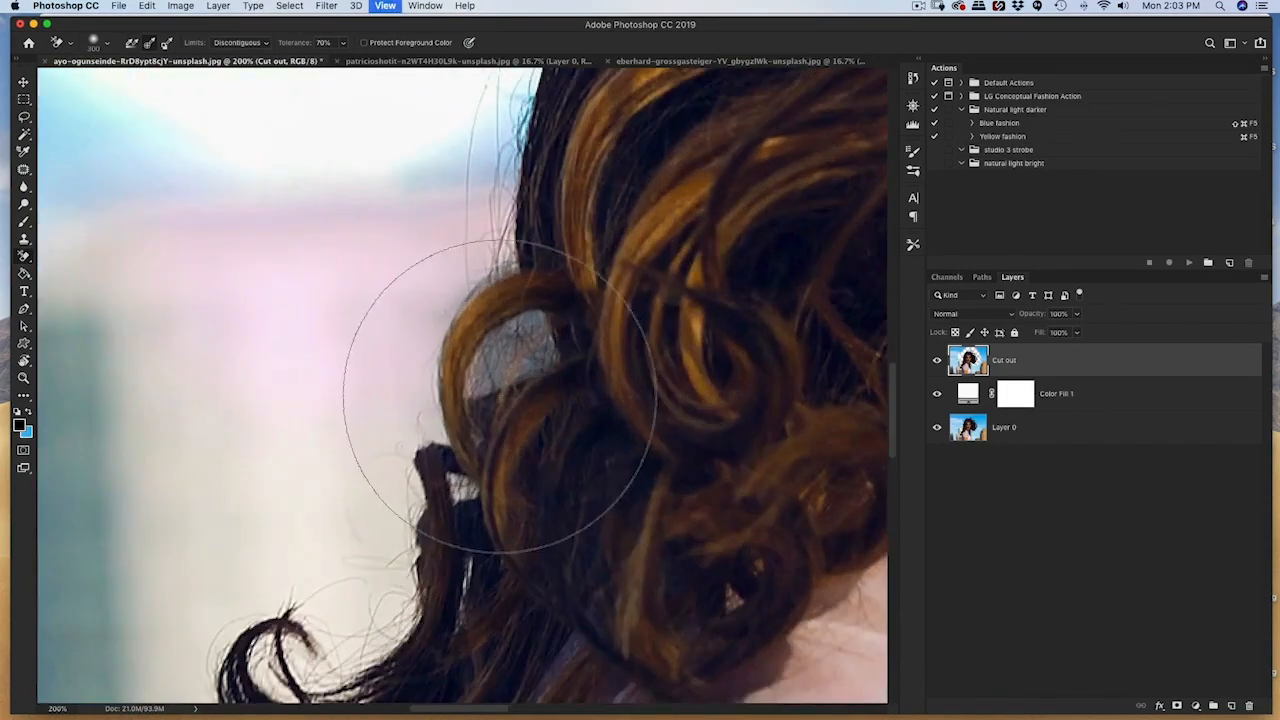
scroll(449, 430, down, 1)
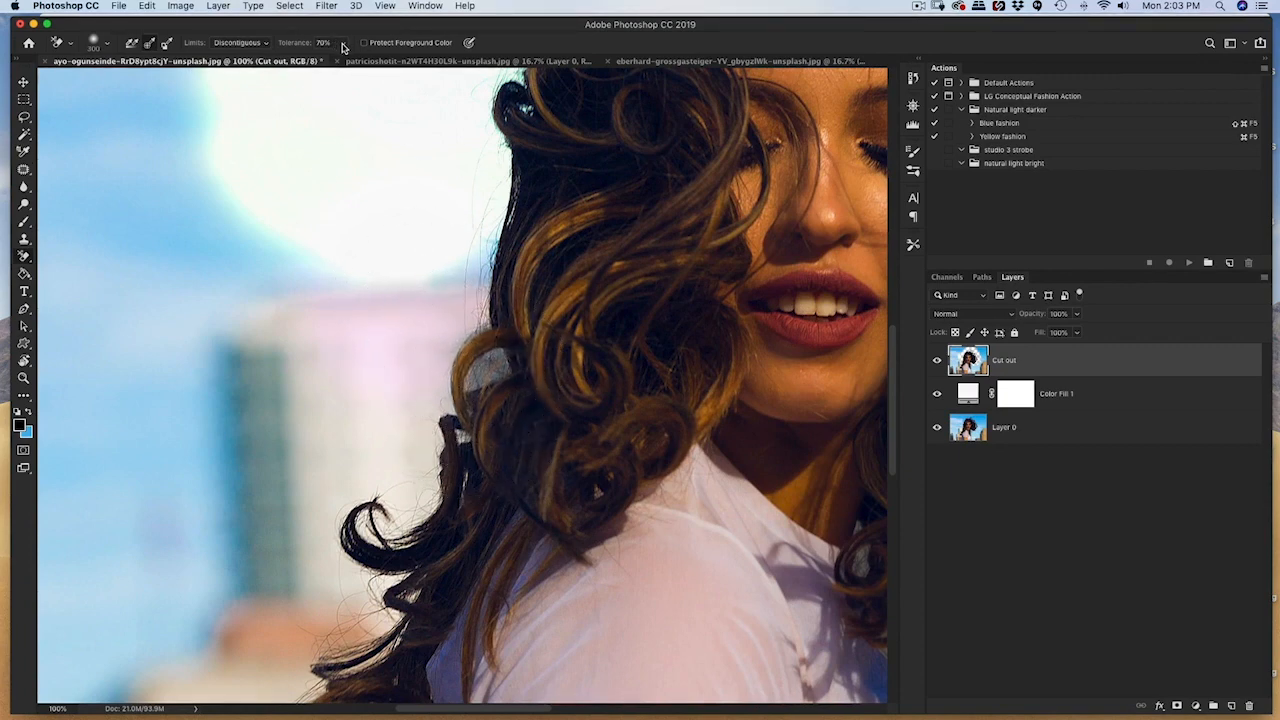
drag(329, 62, 327, 62)
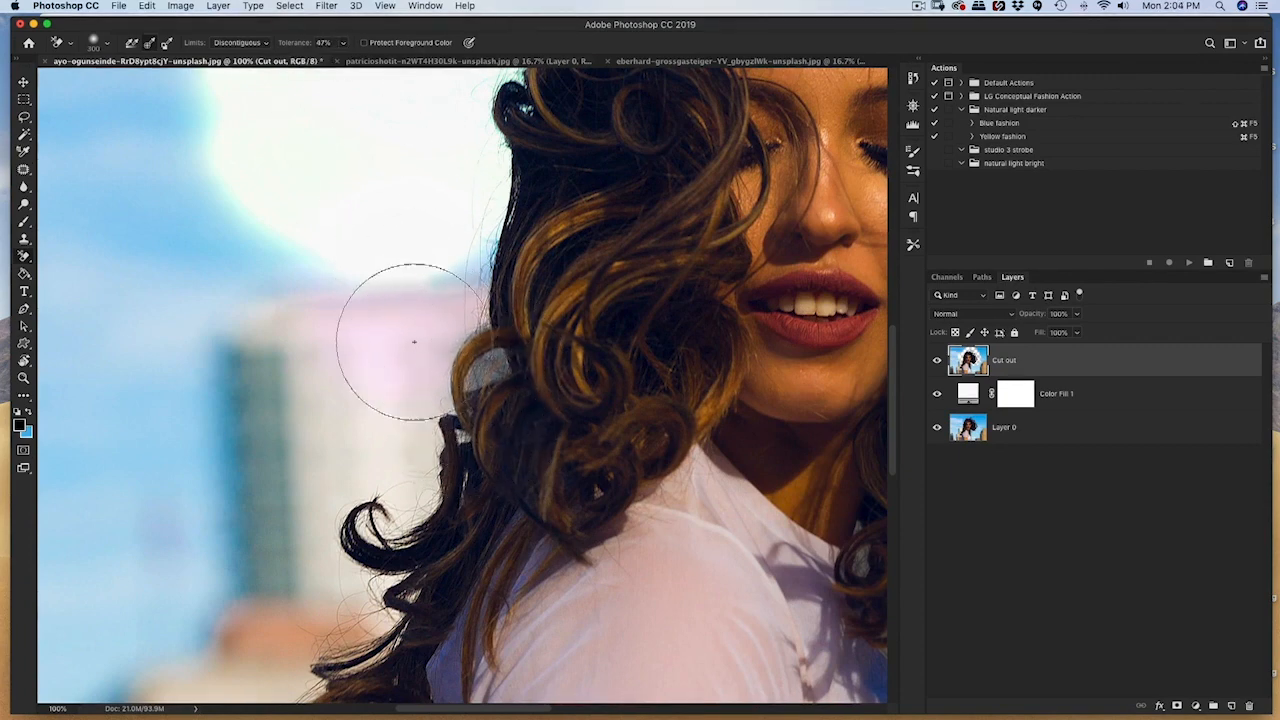
mouse_move(431, 337)
mouse_down()
mouse_move(424, 356)
mouse_move(434, 277)
mouse_move(453, 272)
mouse_move(436, 267)
mouse_move(455, 286)
mouse_move(386, 413)
mouse_move(324, 473)
mouse_up()
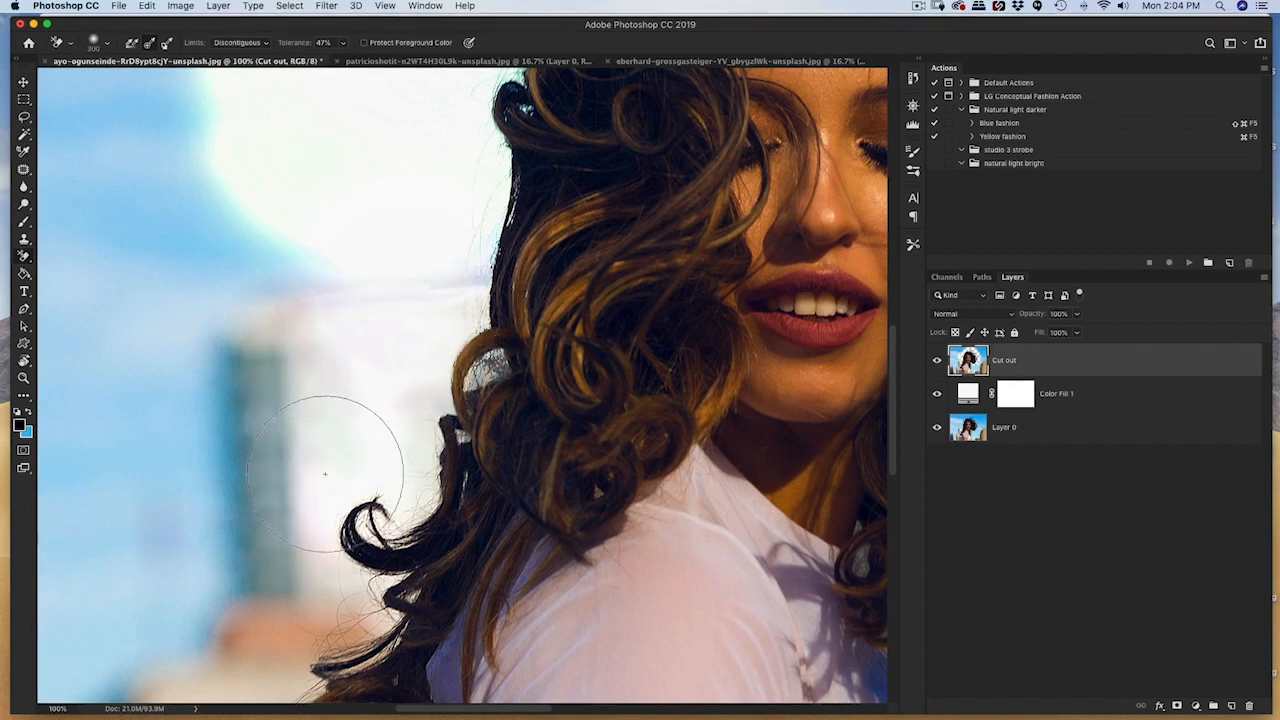
mouse_move(298, 515)
mouse_down()
mouse_move(324, 427)
mouse_move(374, 440)
mouse_move(363, 405)
mouse_move(316, 419)
mouse_move(274, 517)
mouse_move(285, 555)
mouse_move(335, 322)
mouse_move(371, 257)
mouse_up()
mouse_move(391, 431)
mouse_down()
mouse_move(361, 426)
mouse_move(324, 453)
mouse_move(324, 442)
mouse_move(308, 493)
mouse_move(316, 540)
mouse_move(325, 484)
mouse_move(298, 556)
mouse_move(343, 647)
mouse_move(341, 619)
mouse_move(399, 628)
mouse_move(367, 607)
mouse_move(389, 616)
mouse_move(369, 631)
mouse_move(442, 641)
mouse_move(368, 659)
mouse_move(335, 623)
mouse_move(350, 625)
mouse_move(282, 579)
mouse_move(346, 413)
mouse_move(335, 361)
mouse_move(308, 462)
mouse_move(310, 377)
mouse_up()
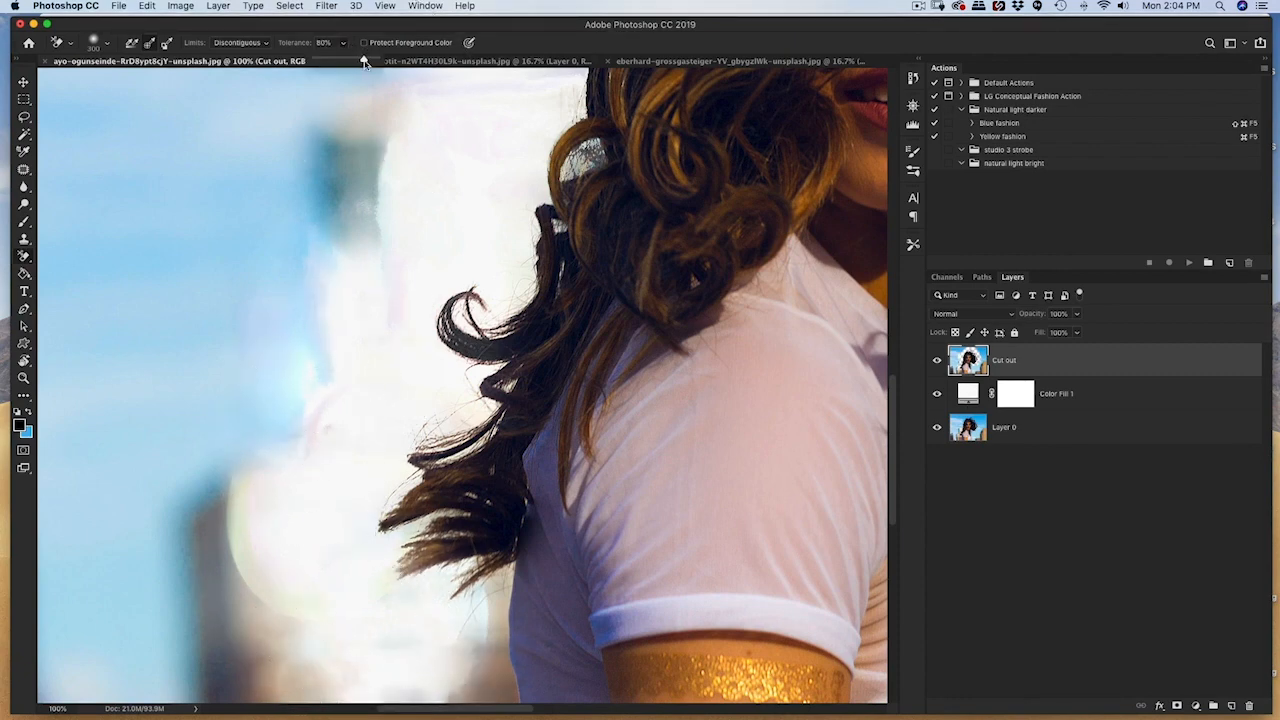
Raise the tolerance to 74%, erase the leftover background beside the left-hand curls, and undo the stroke that cuts into the hair.
drag(365, 62, 361, 62)
mouse_move(330, 95)
mouse_down()
mouse_move(314, 203)
mouse_move(330, 208)
mouse_move(364, 159)
mouse_move(267, 346)
mouse_move(263, 395)
mouse_move(229, 460)
mouse_move(258, 410)
mouse_move(262, 424)
mouse_move(245, 429)
mouse_move(220, 488)
mouse_move(226, 548)
mouse_move(259, 371)
mouse_move(336, 226)
mouse_move(380, 174)
mouse_move(323, 209)
mouse_up()
drag(417, 350, 286, 463)
mouse_move(314, 386)
mouse_down()
mouse_move(340, 330)
mouse_move(398, 350)
mouse_up()
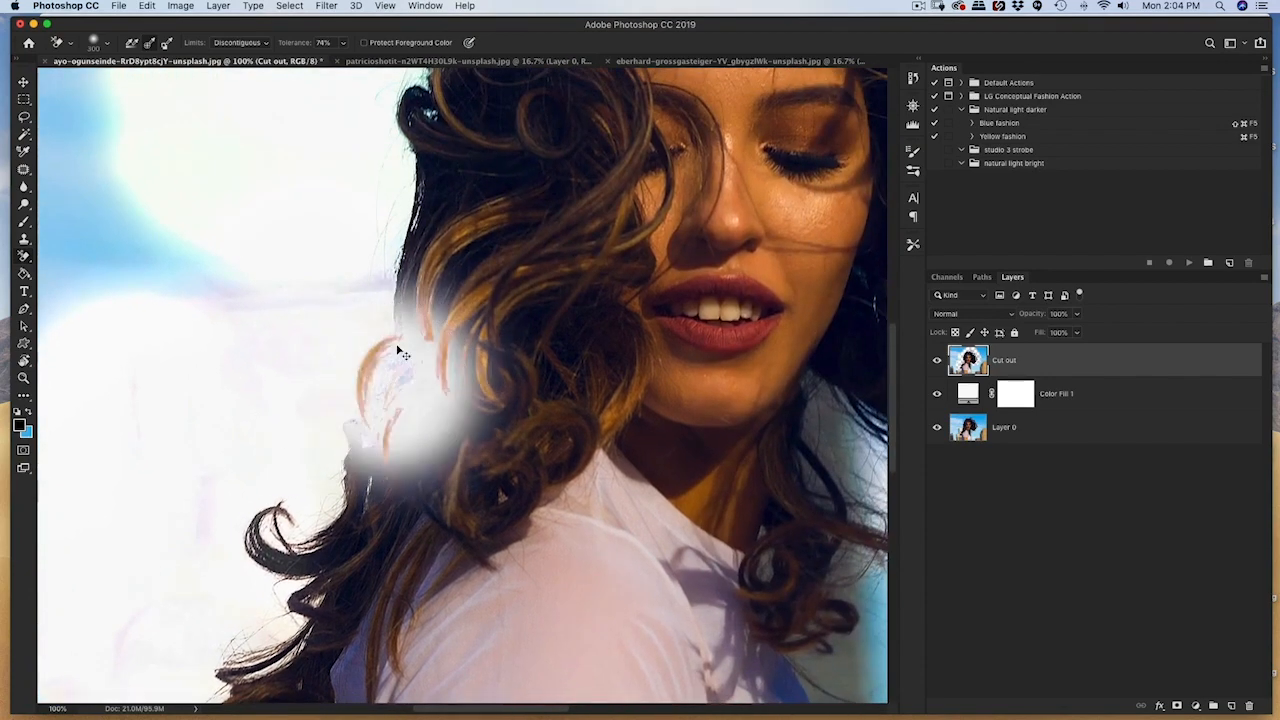
key(super+z)
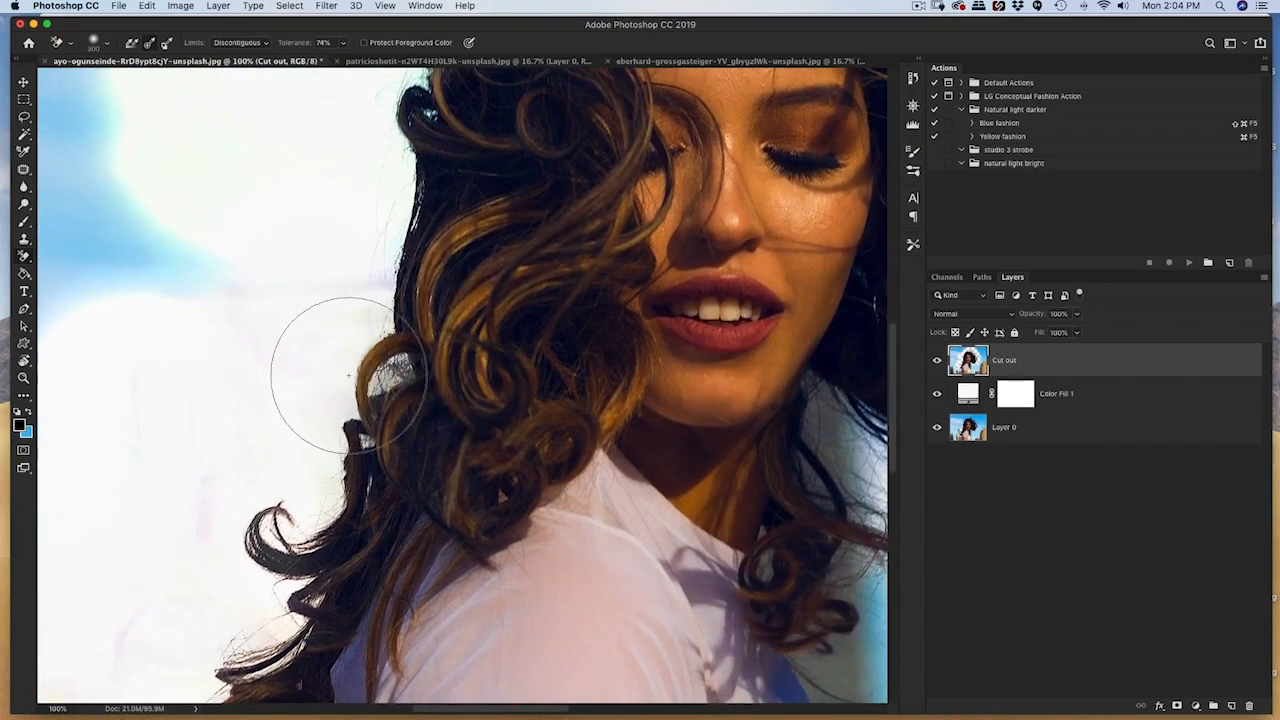
Erase more of the remaining sky around the woman's hair, including beyond the right-hand curls, with 74% tolerance.
mouse_move(457, 271)
mouse_down()
mouse_move(391, 457)
mouse_move(422, 503)
mouse_up()
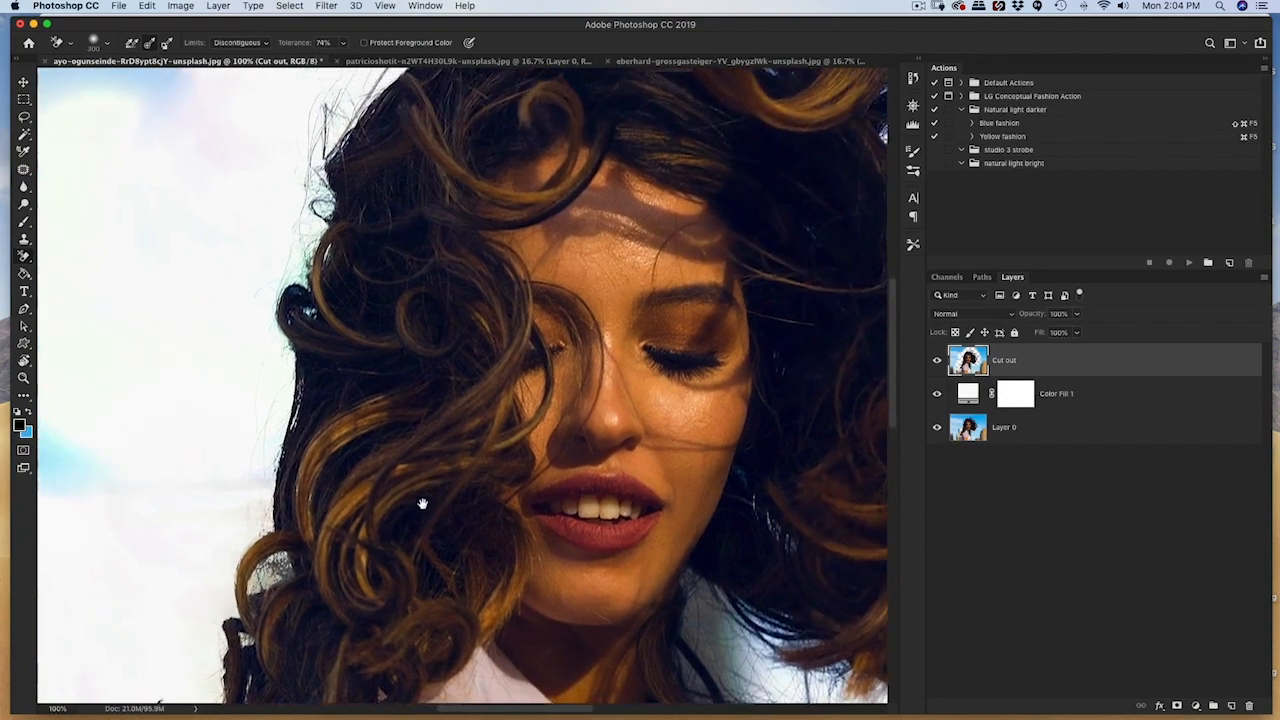
drag(476, 290, 300, 540)
drag(375, 352, 346, 323)
mouse_move(480, 500)
mouse_down()
mouse_move(390, 342)
mouse_move(274, 337)
mouse_up()
mouse_move(568, 308)
mouse_down()
mouse_move(546, 259)
mouse_move(616, 291)
mouse_move(650, 402)
mouse_move(564, 384)
mouse_move(527, 315)
mouse_up()
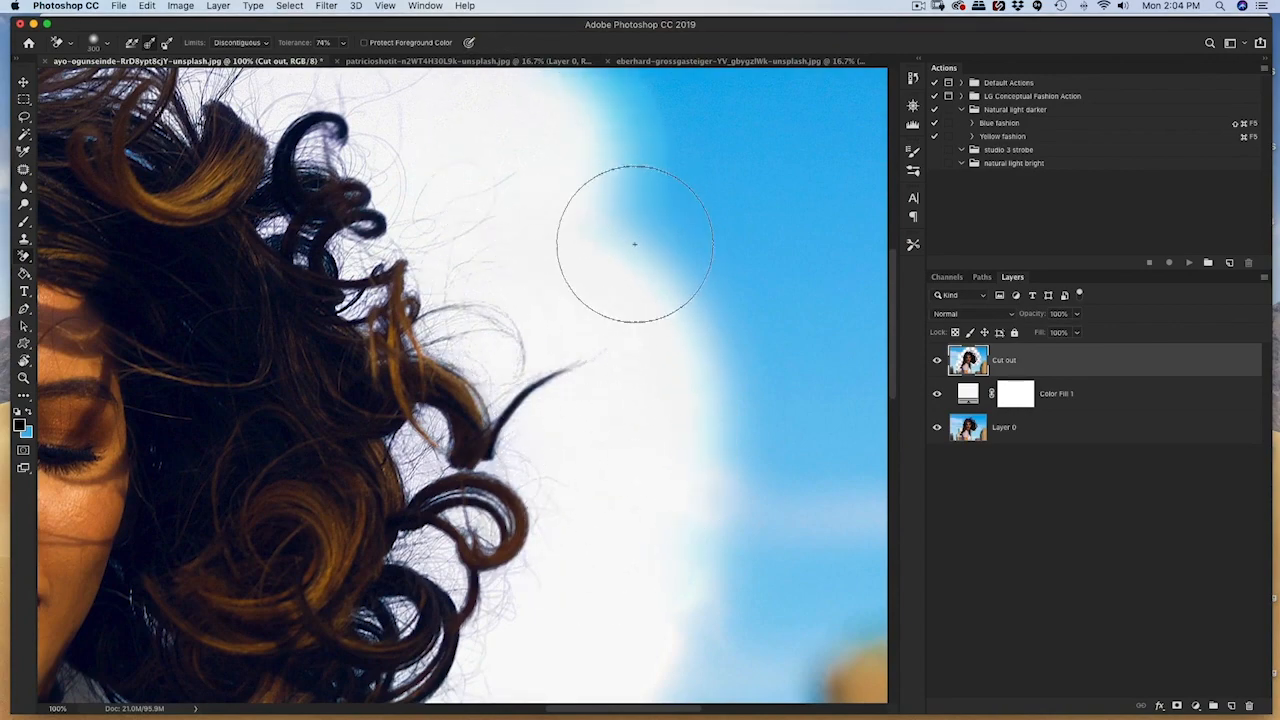
drag(634, 243, 720, 294)
key(super+minus)
key(super+minus)
key(super+minus)
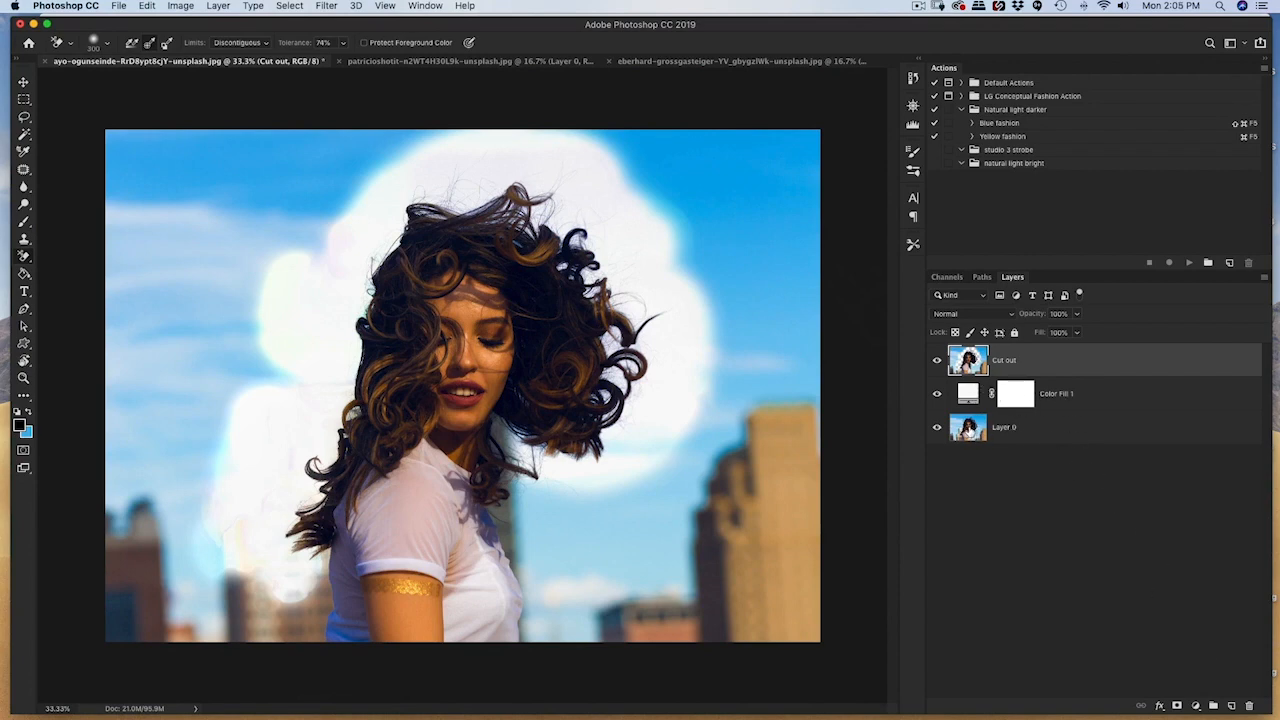
Duplicate Layer 0 above the Color Fill layer and mask the copy with the Cut out layer's transparency loaded as a selection.
drag(975, 430, 970, 378)
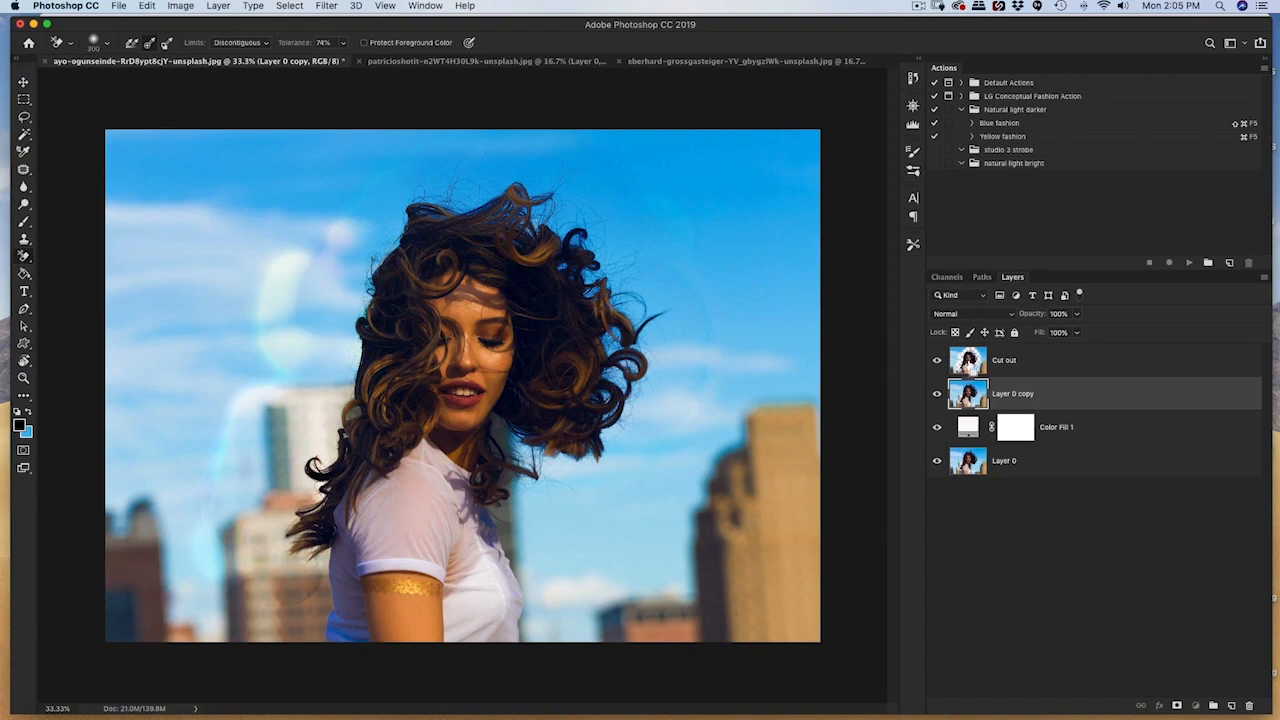
super+click(968, 361)
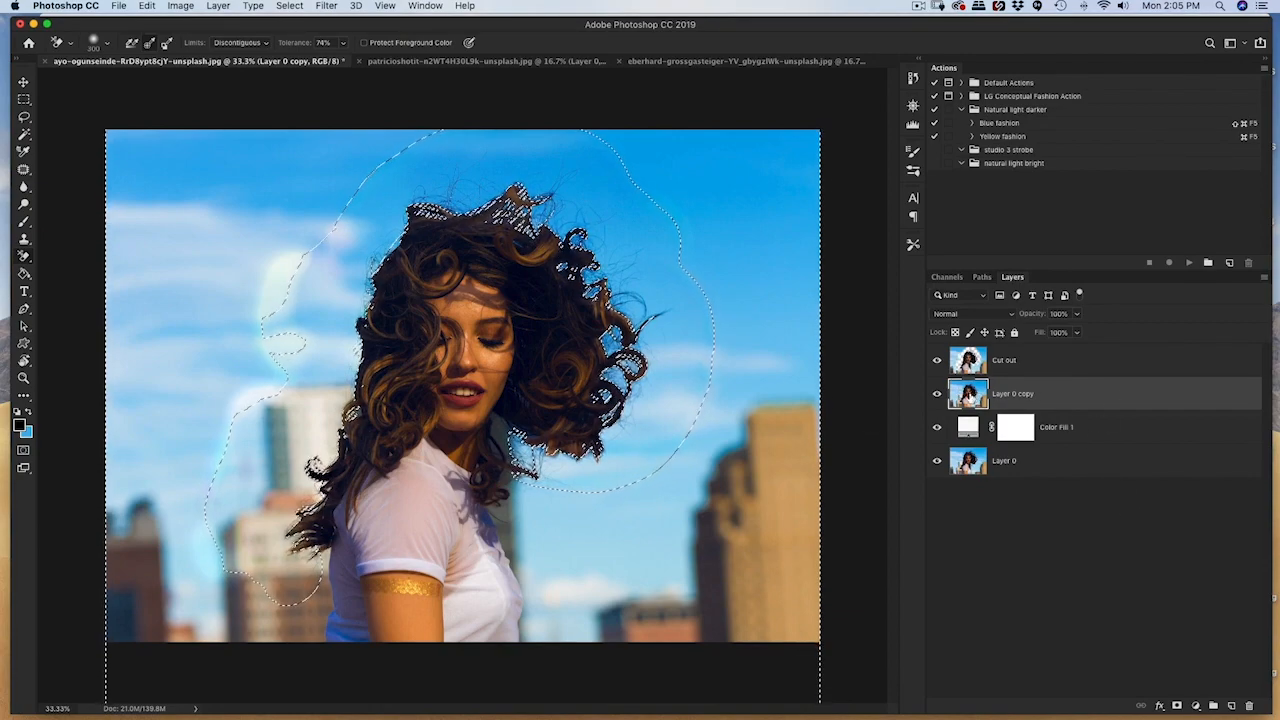
click(1177, 706)
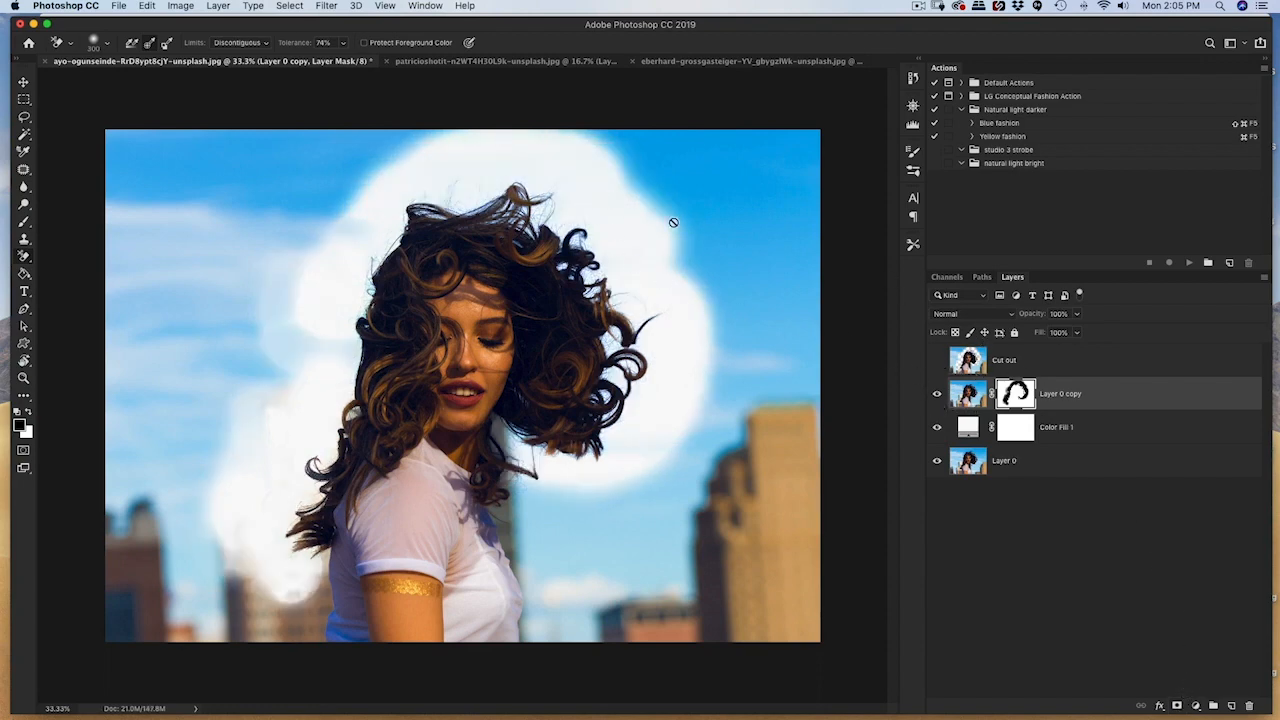
Change the Solid Color fill layer to black 000000 and check the masked hair edges against it.
scroll(586, 240, up, 5)
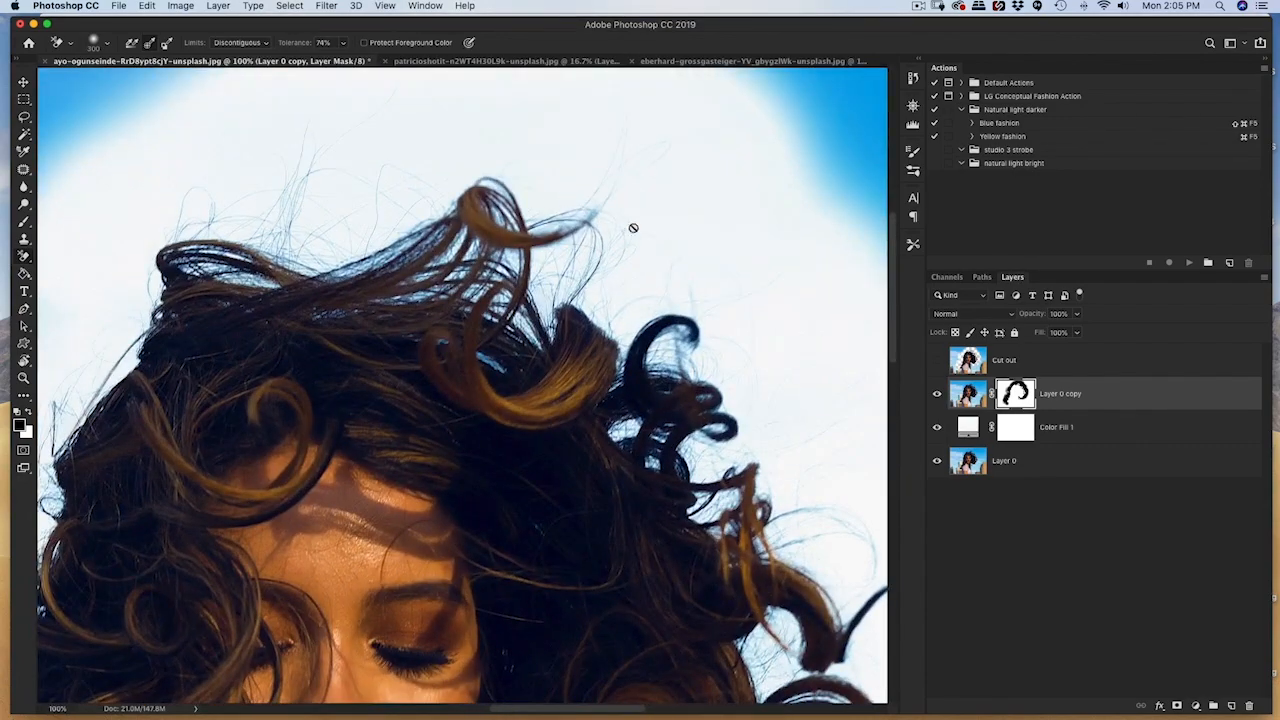
scroll(747, 358, down, 3)
scroll(747, 358, right, 3)
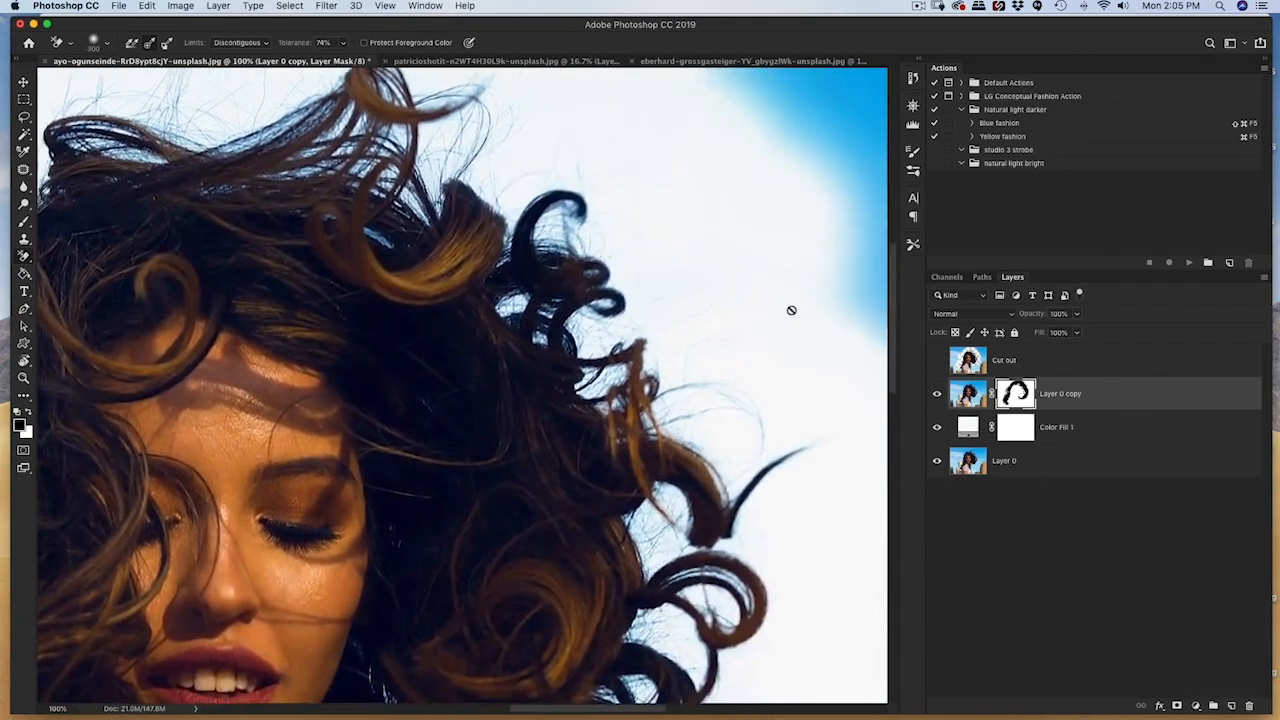
double_click(968, 427)
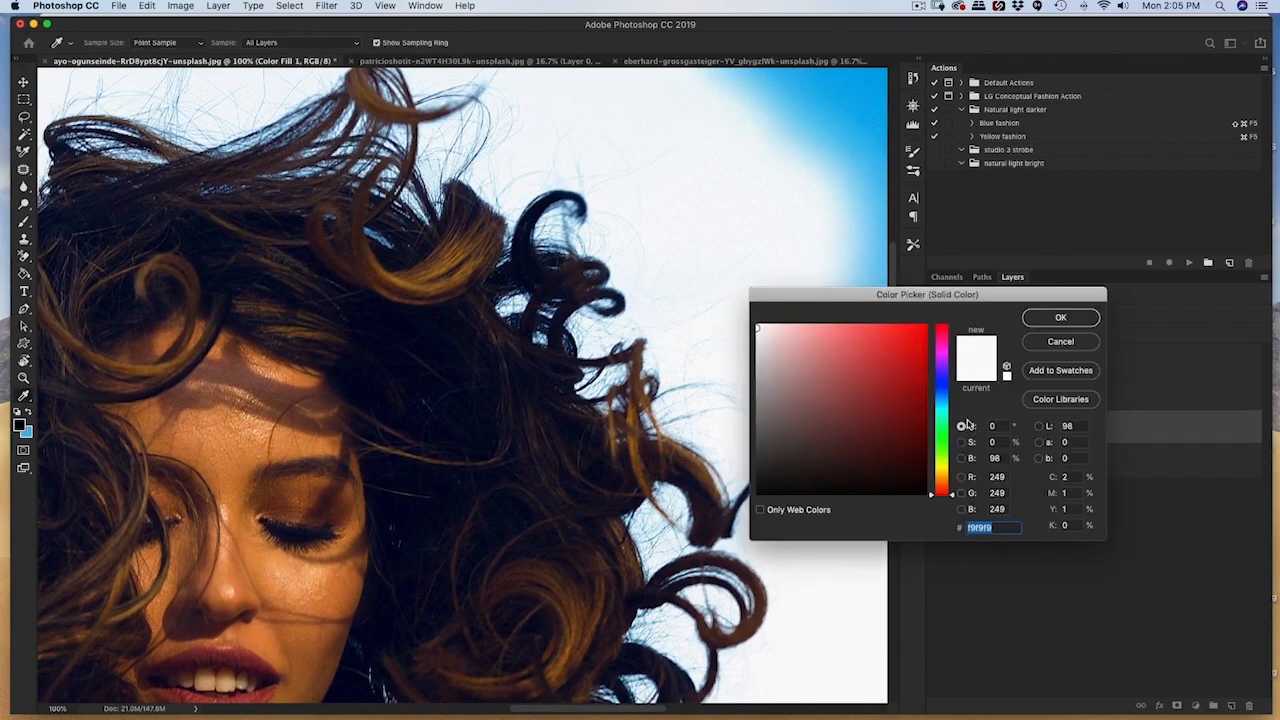
mouse_move(787, 352)
mouse_down()
mouse_move(771, 480)
mouse_move(820, 490)
mouse_move(880, 440)
mouse_move(905, 360)
mouse_move(806, 491)
mouse_move(762, 507)
mouse_up()
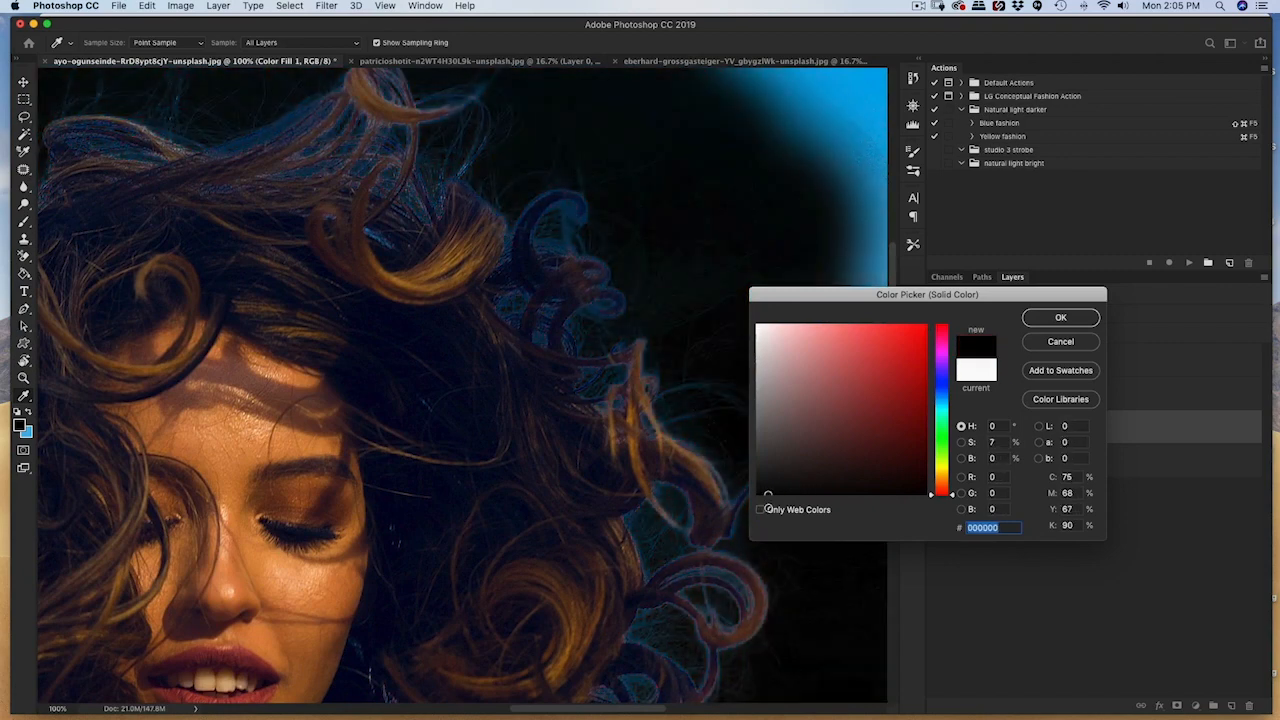
drag(527, 274, 514, 357)
key(super+minus)
key(super+minus)
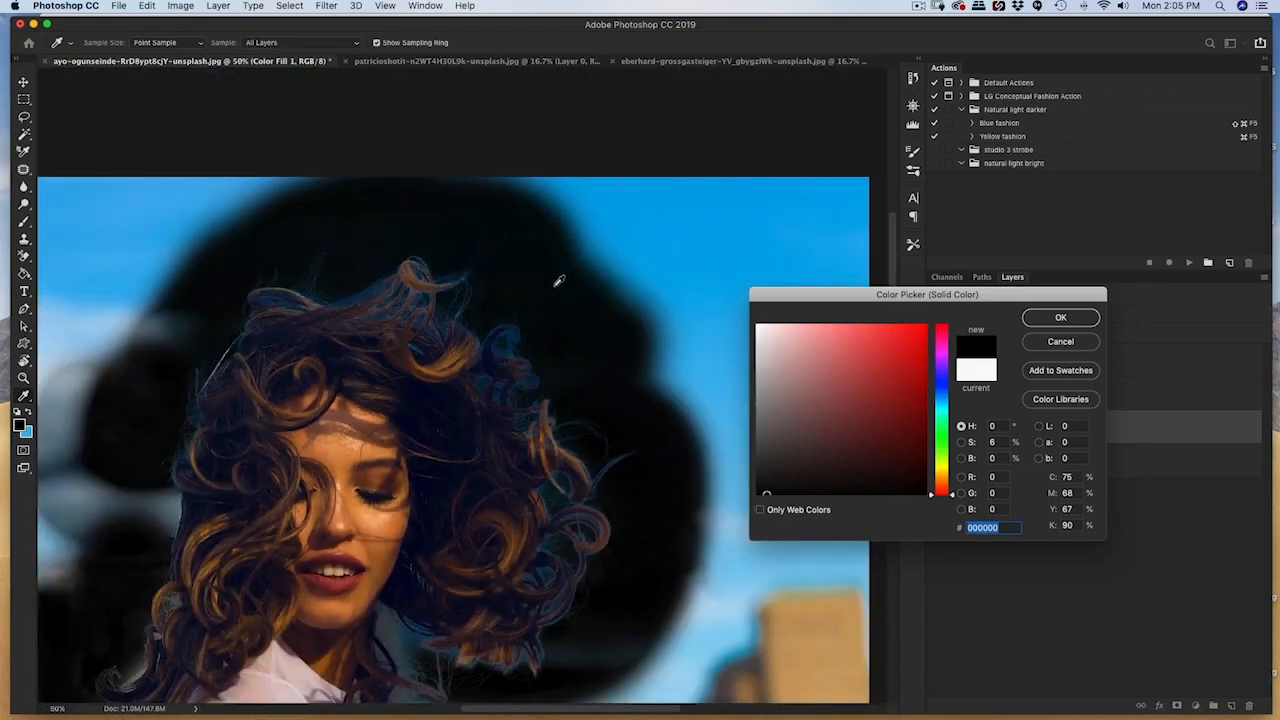
key(super+plus)
key(super+plus)
drag(640, 237, 684, 305)
mouse_move(787, 462)
mouse_down()
mouse_move(763, 335)
mouse_move(732, 308)
mouse_move(786, 463)
mouse_move(774, 498)
mouse_up()
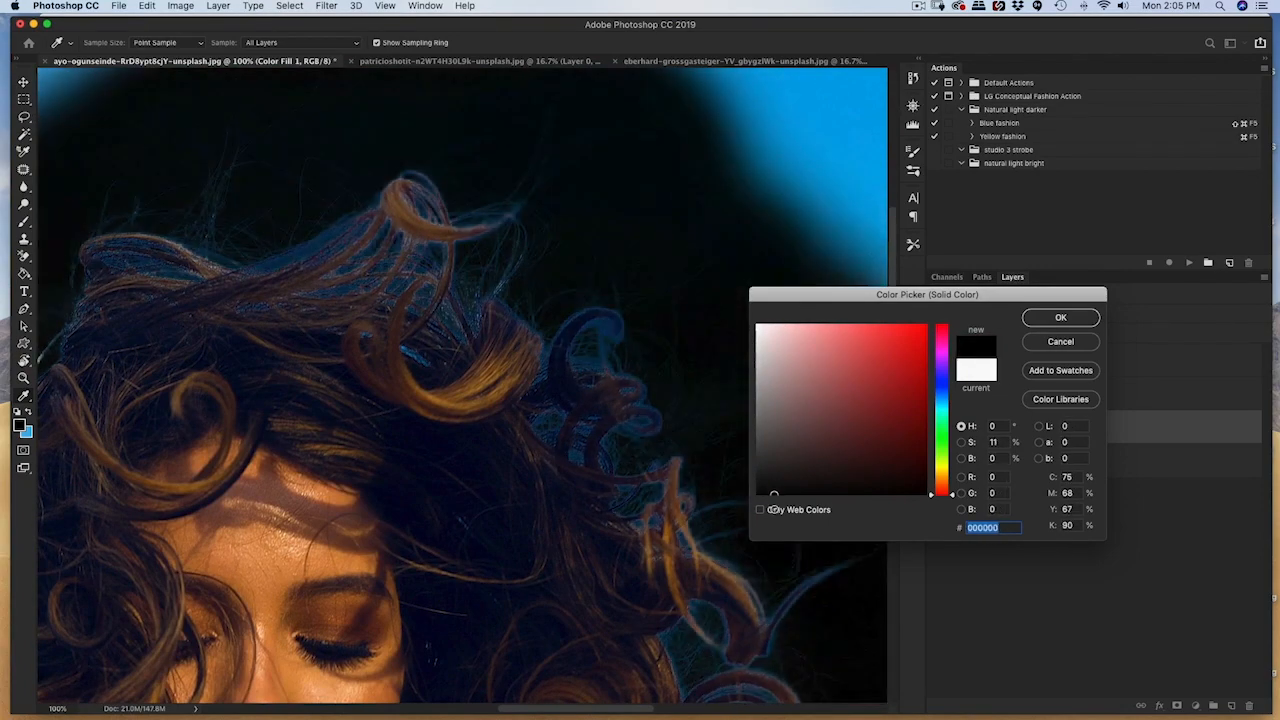
click(1064, 317)
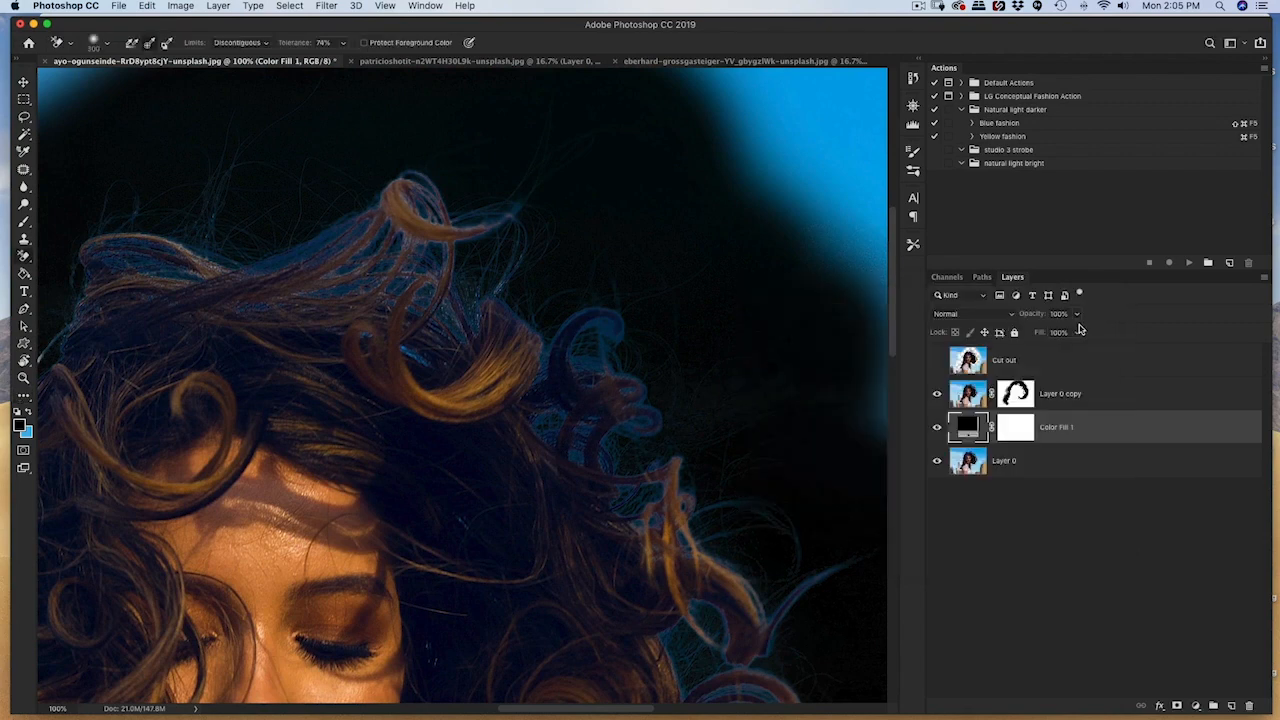
Add a Hue/Saturation adjustment layer directly above the masked Layer 0 copy.
click(995, 402)
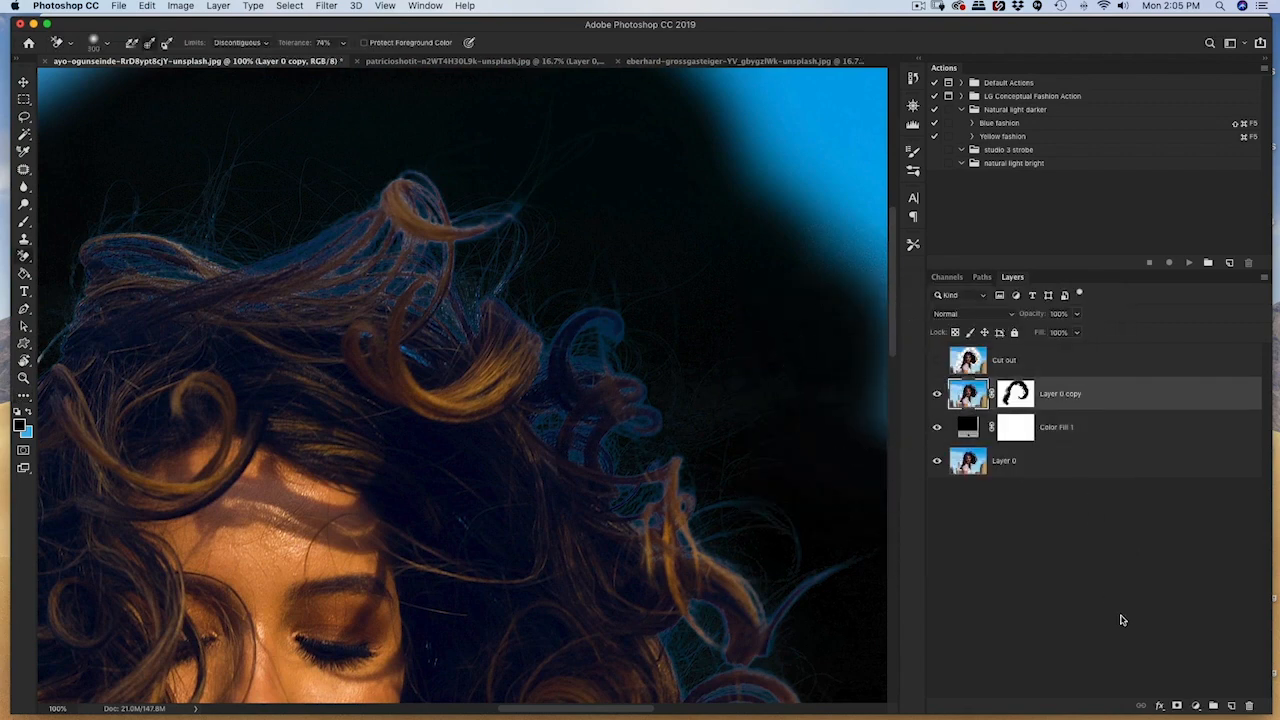
click(1196, 706)
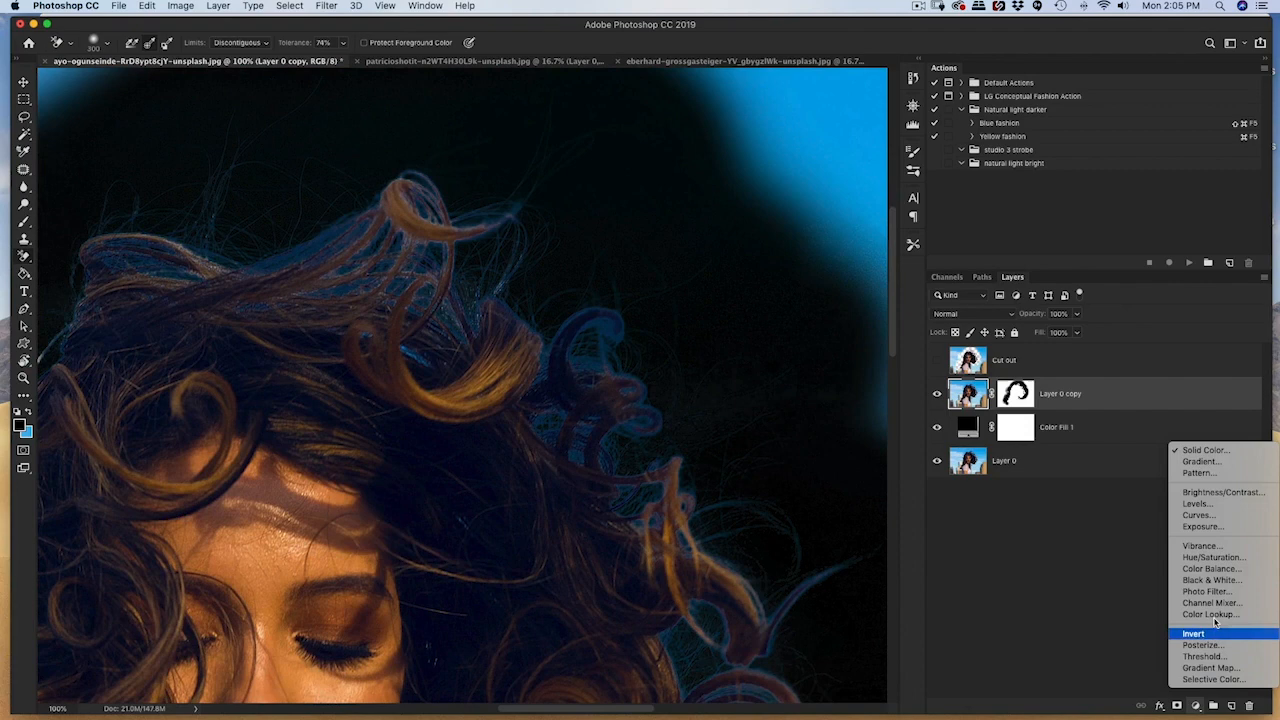
click(1239, 563)
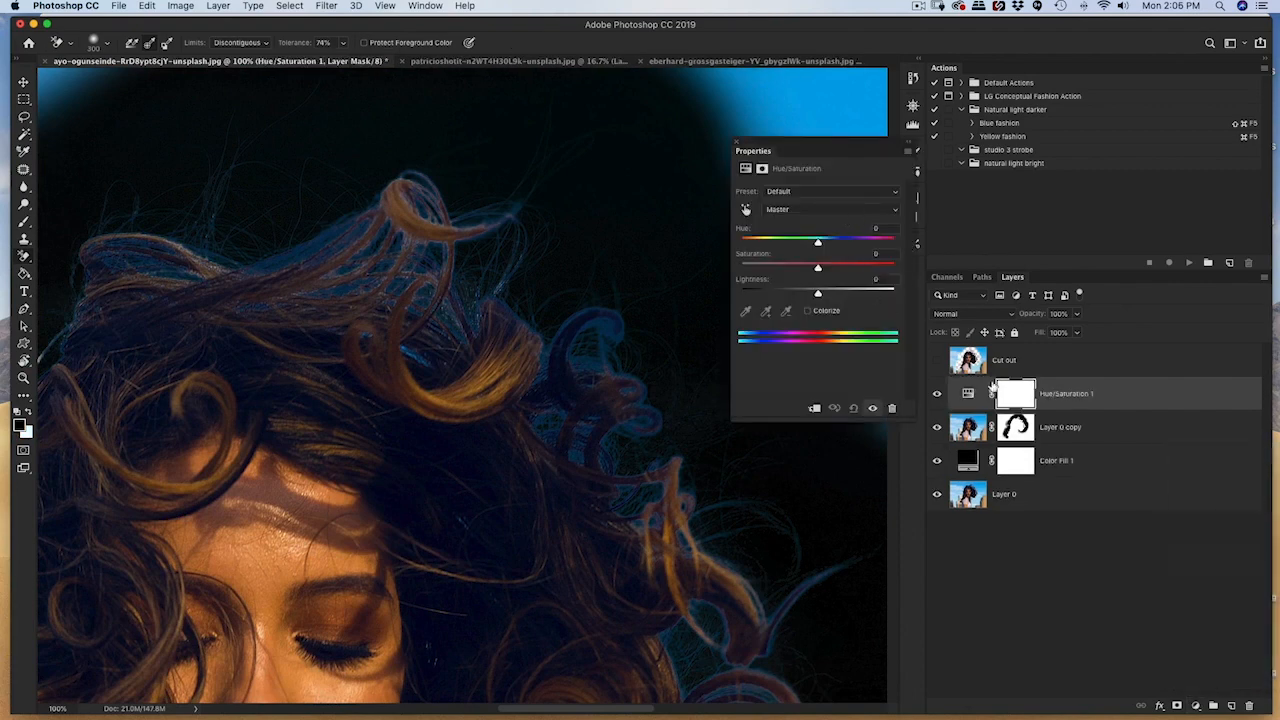
Choose the Blues range in the Hue/Saturation adjustment and sample the blue color with its eyedropper to target that hue.
click(813, 211)
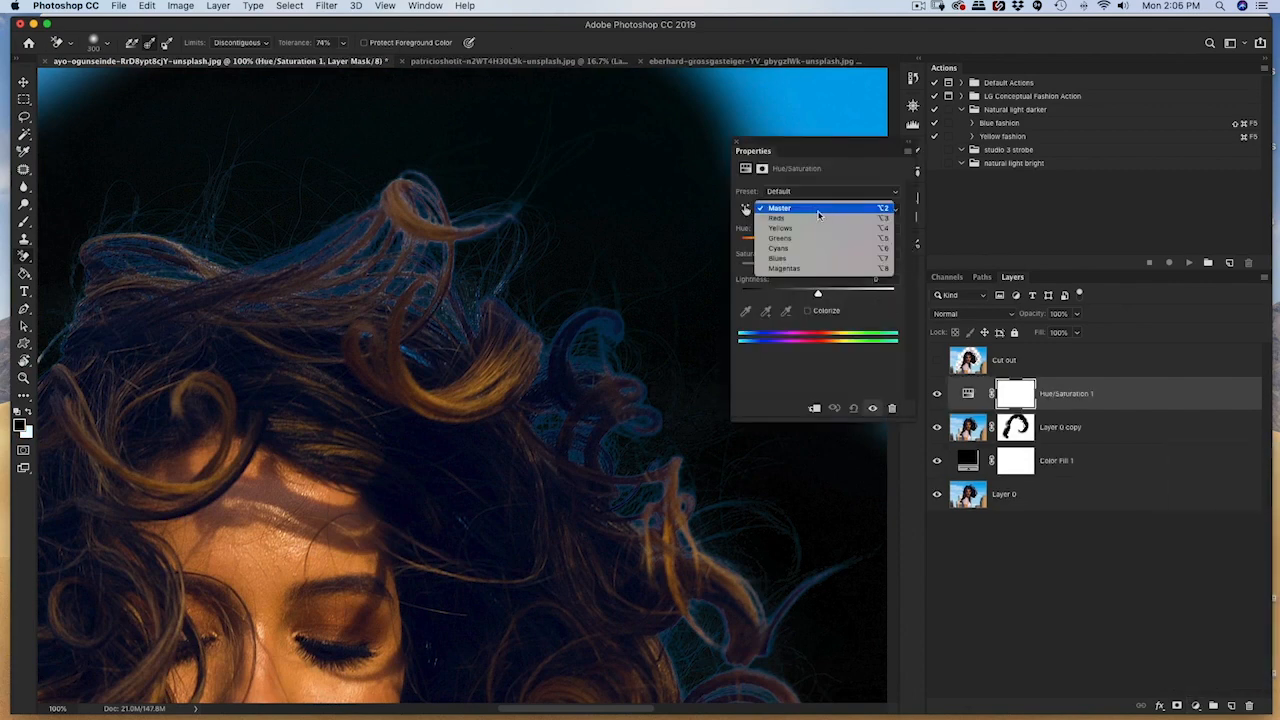
click(740, 207)
click(800, 212)
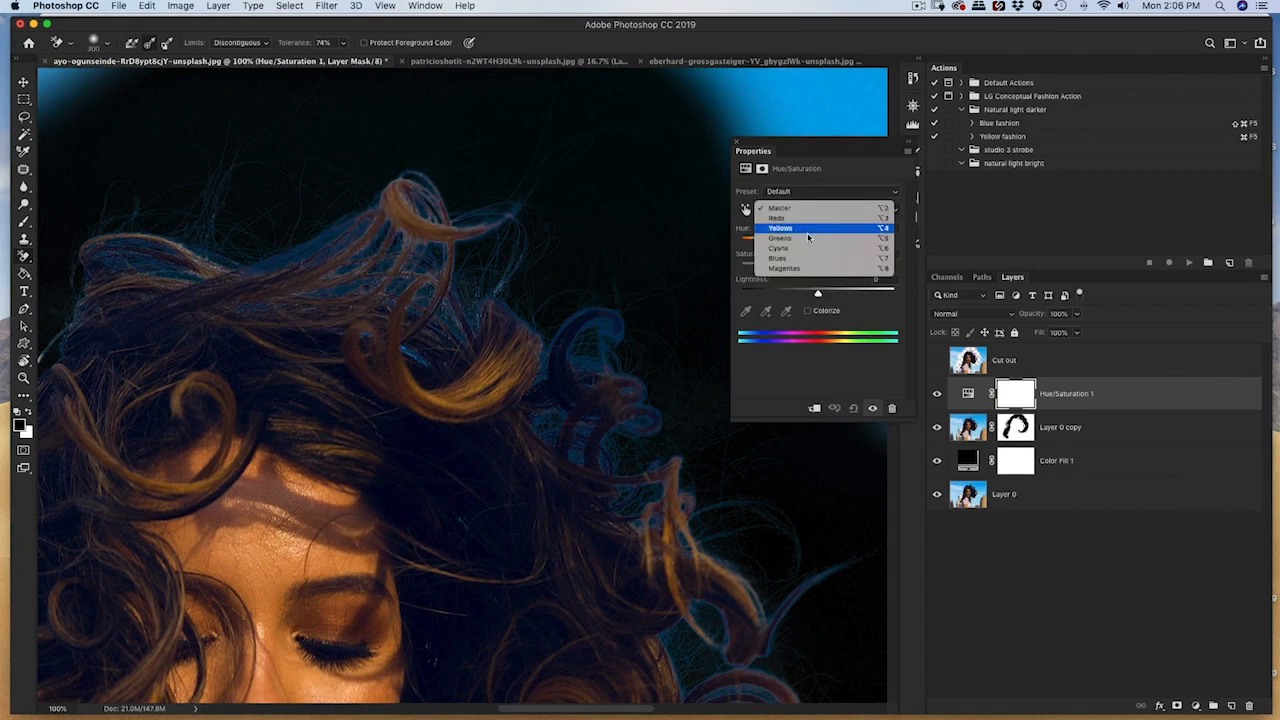
click(801, 260)
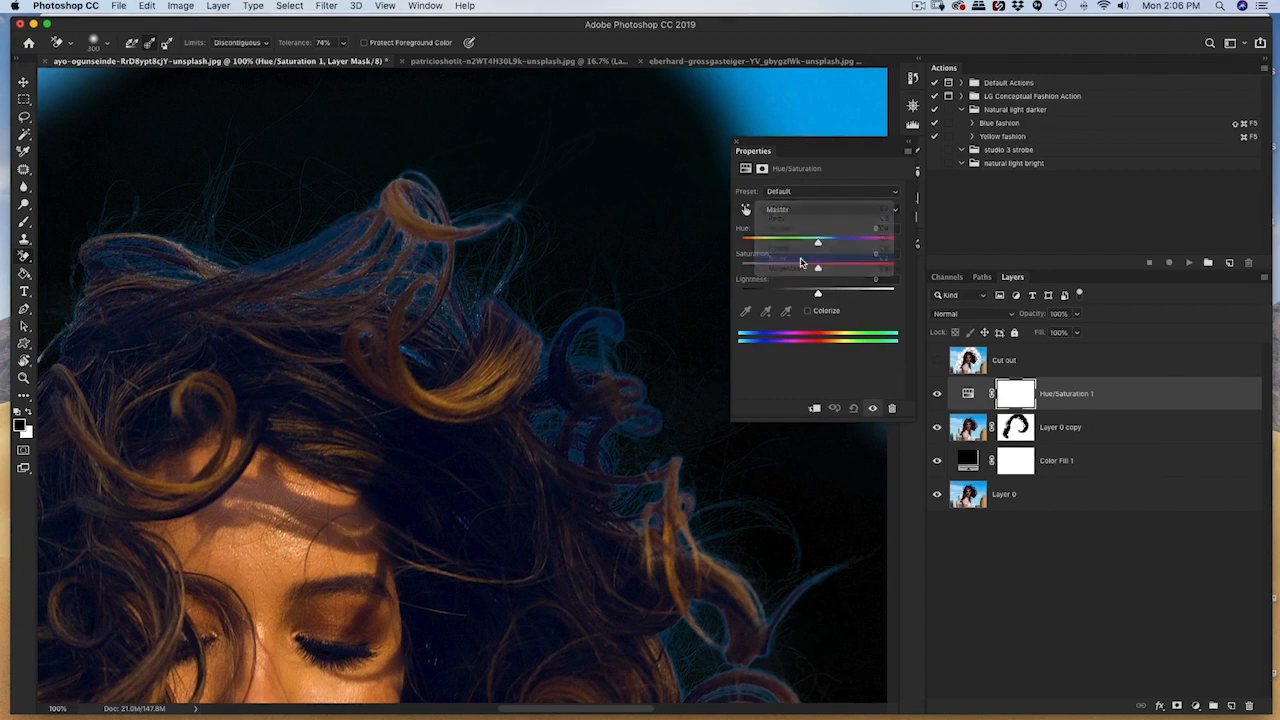
click(813, 212)
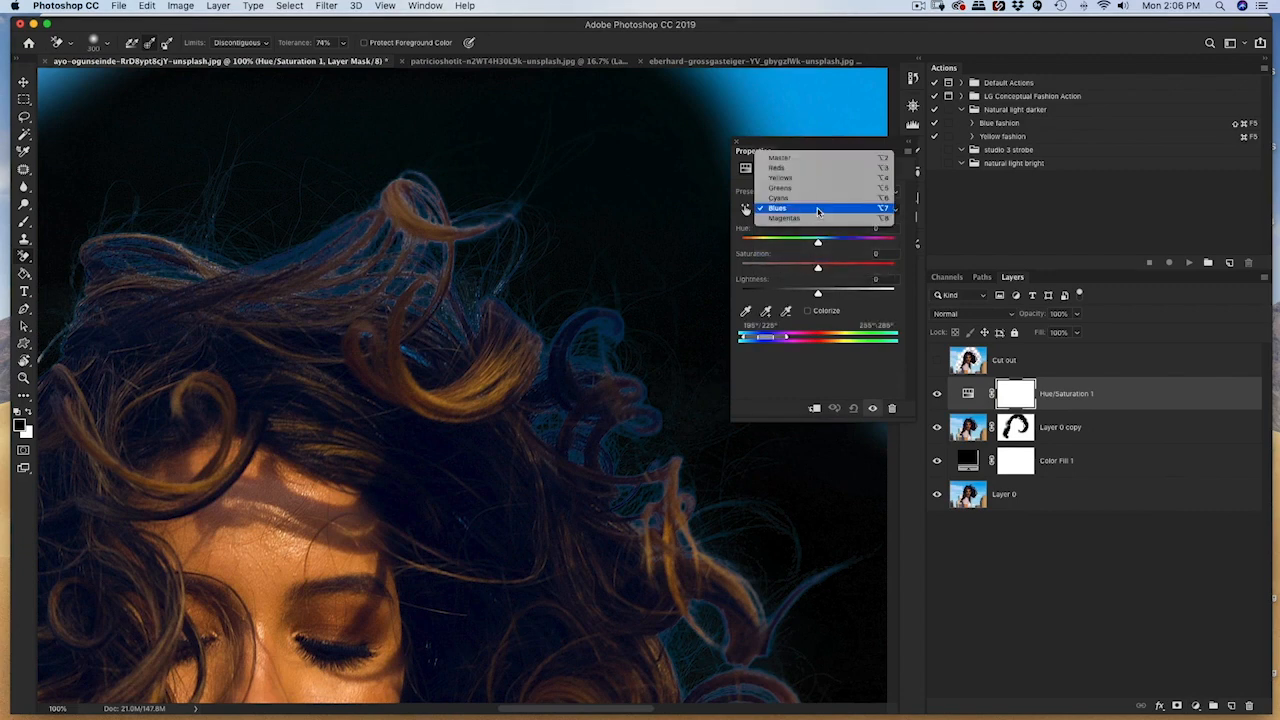
click(817, 212)
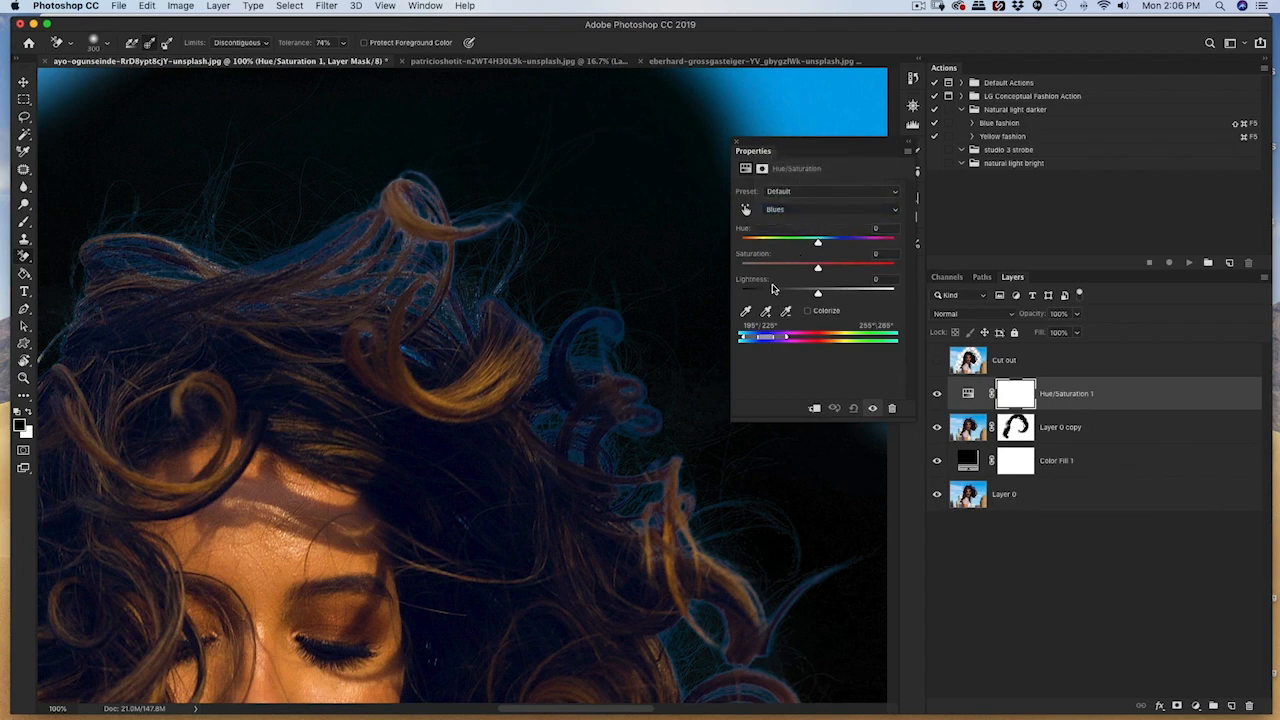
click(746, 312)
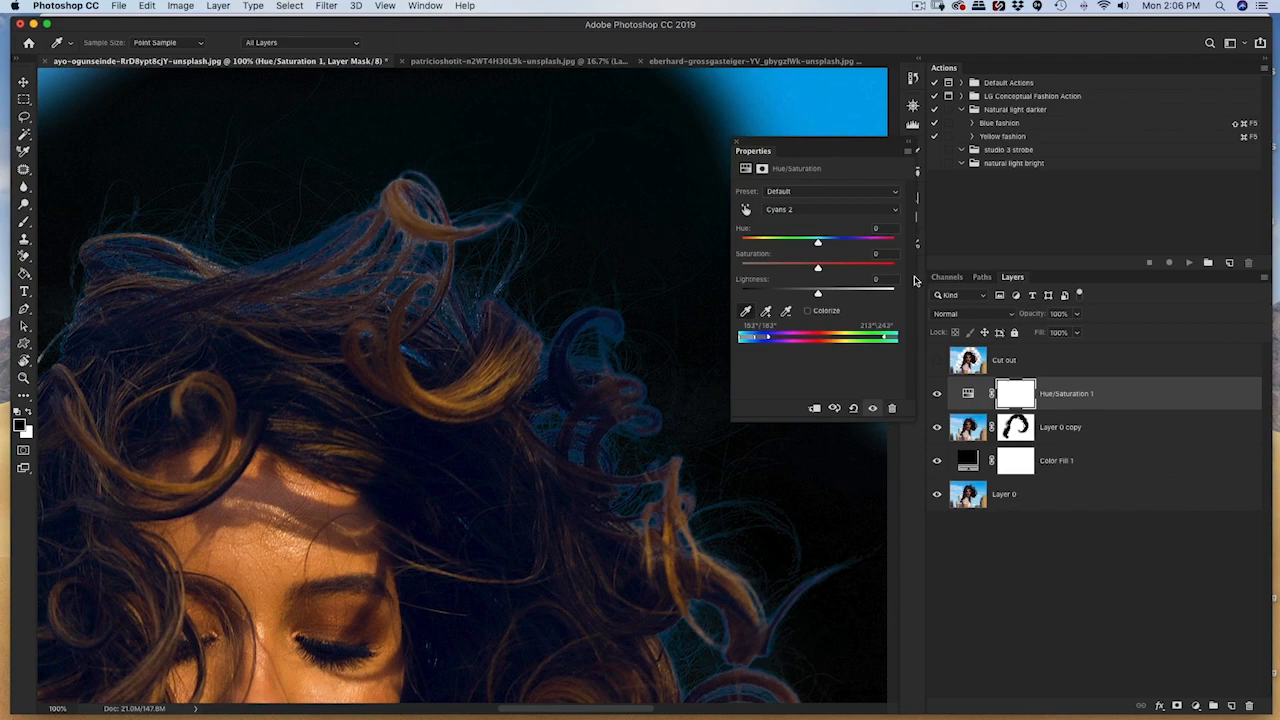
Lower the sampled blue range's saturation to about -80, and compare the hair edges with the Hue/Saturation adjustment off and on.
drag(814, 268, 727, 267)
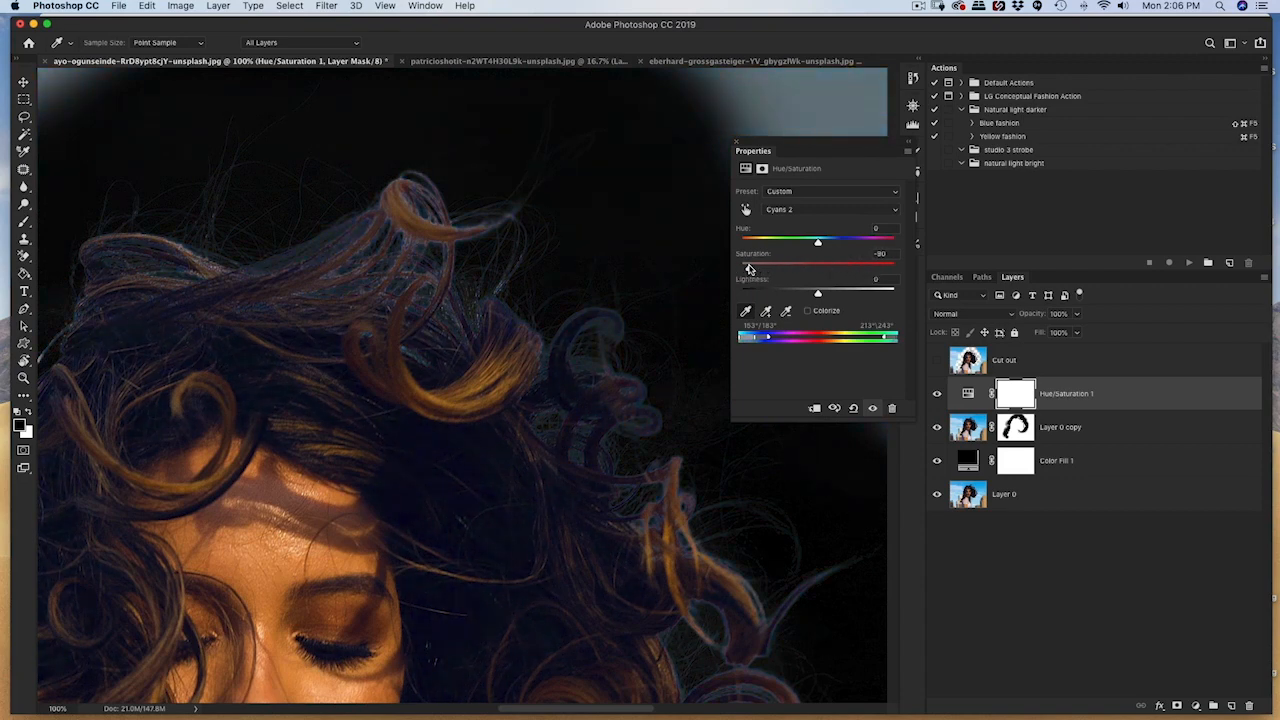
click(738, 140)
drag(655, 372, 712, 215)
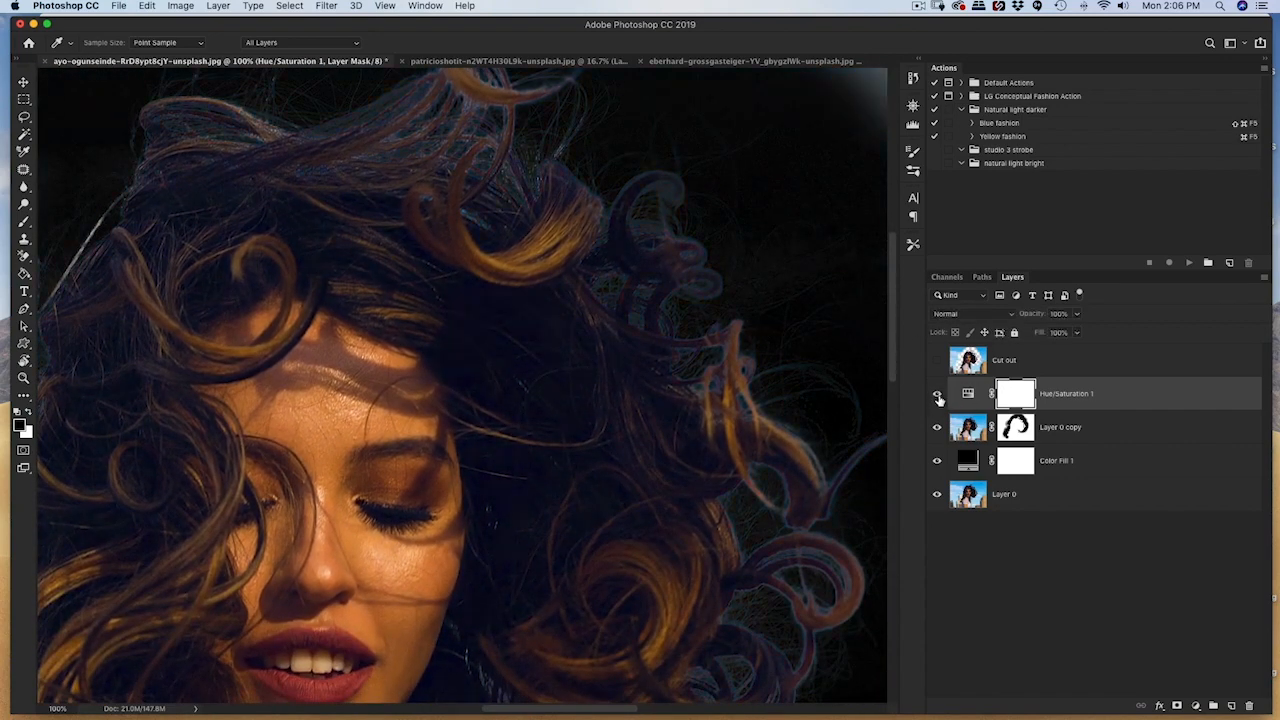
drag(364, 439, 556, 277)
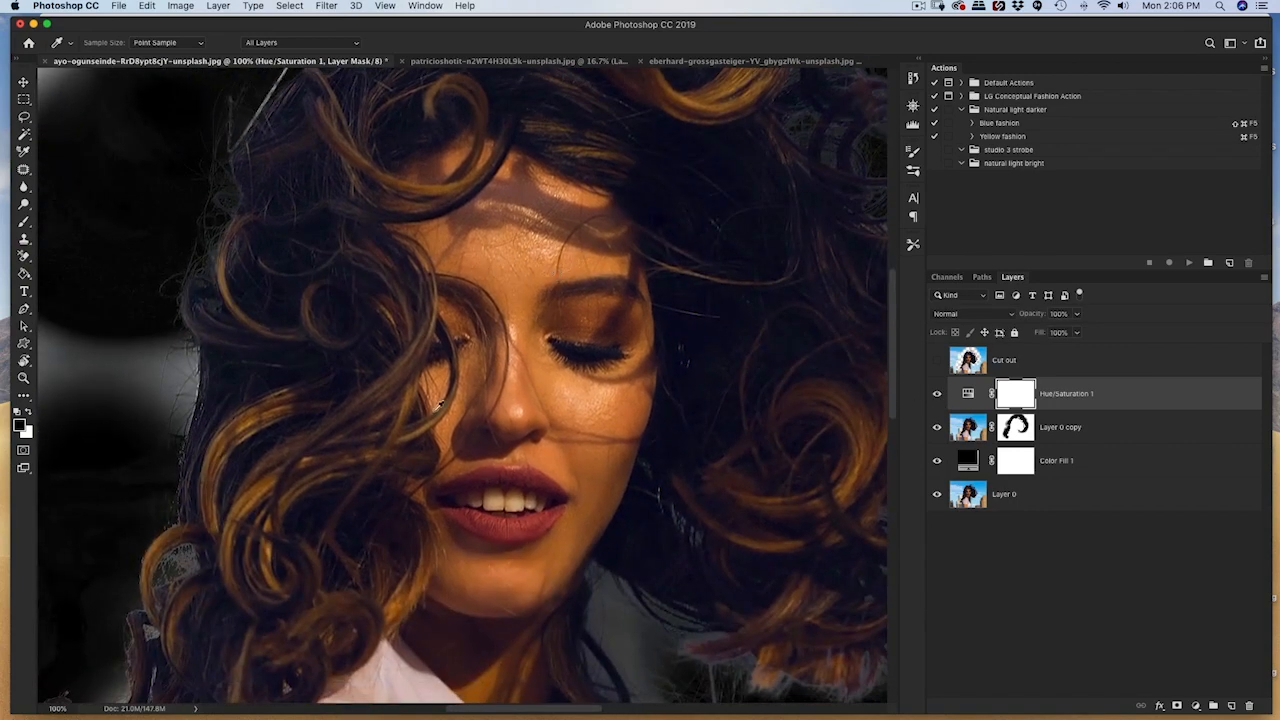
drag(846, 327, 486, 434)
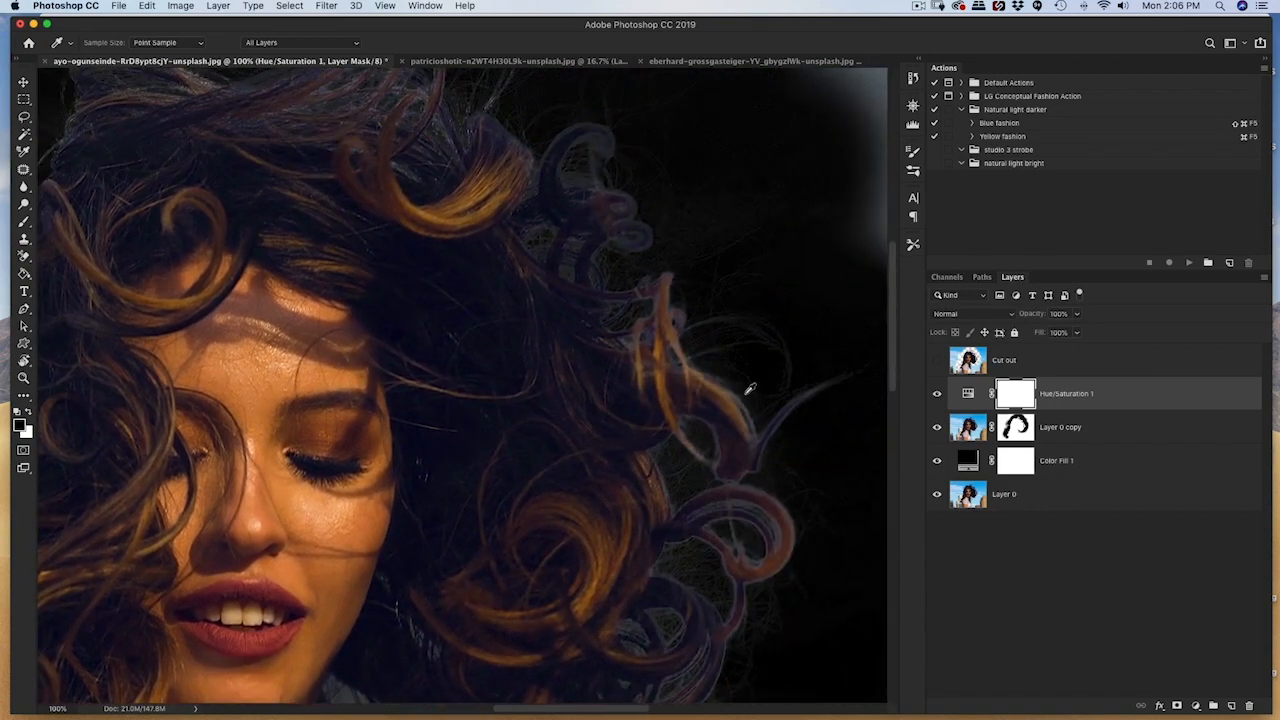
click(939, 397)
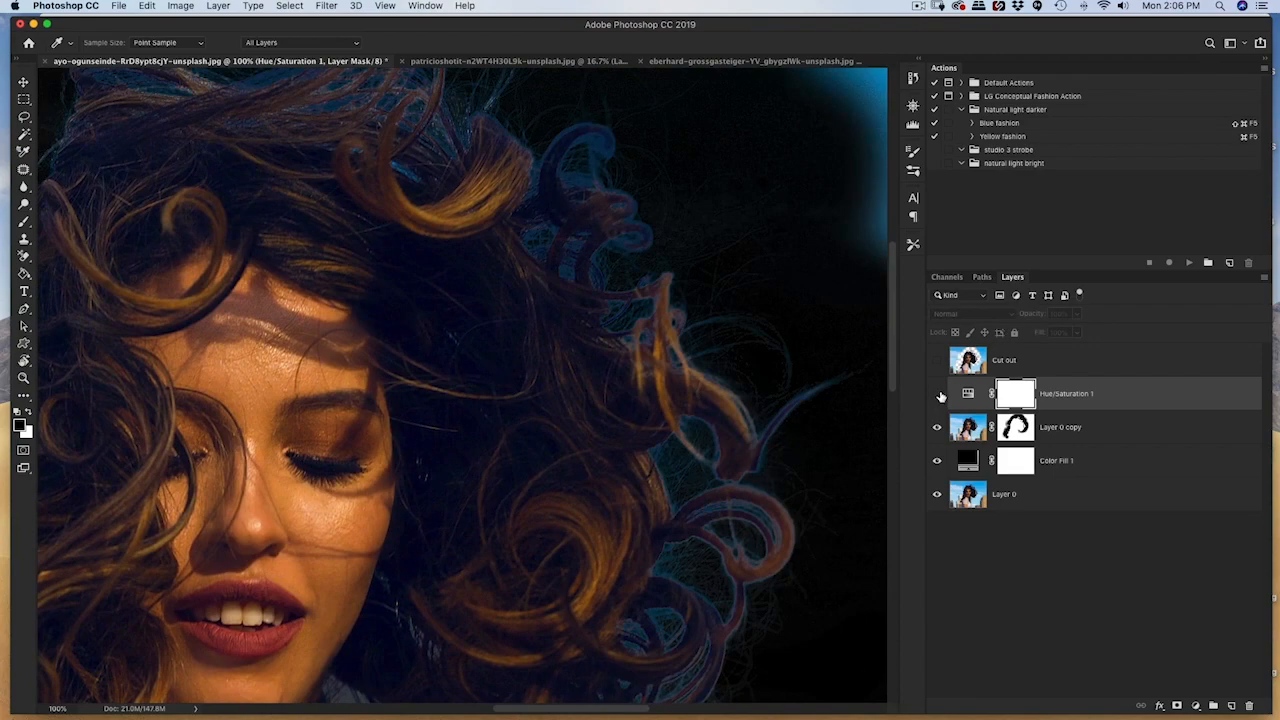
click(939, 396)
Invert the Hue/Saturation 1 layer mask to black so the desaturation is hidden across the whole image.
key(super+minus)
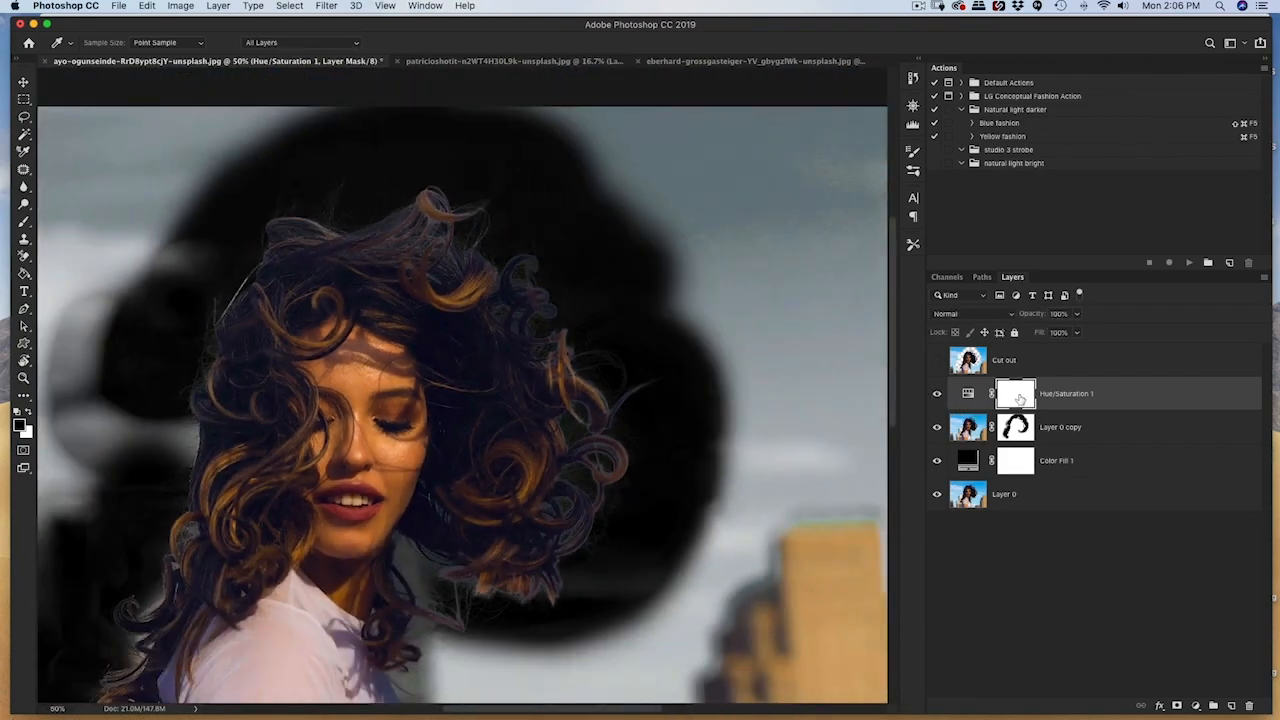
key(super+i)
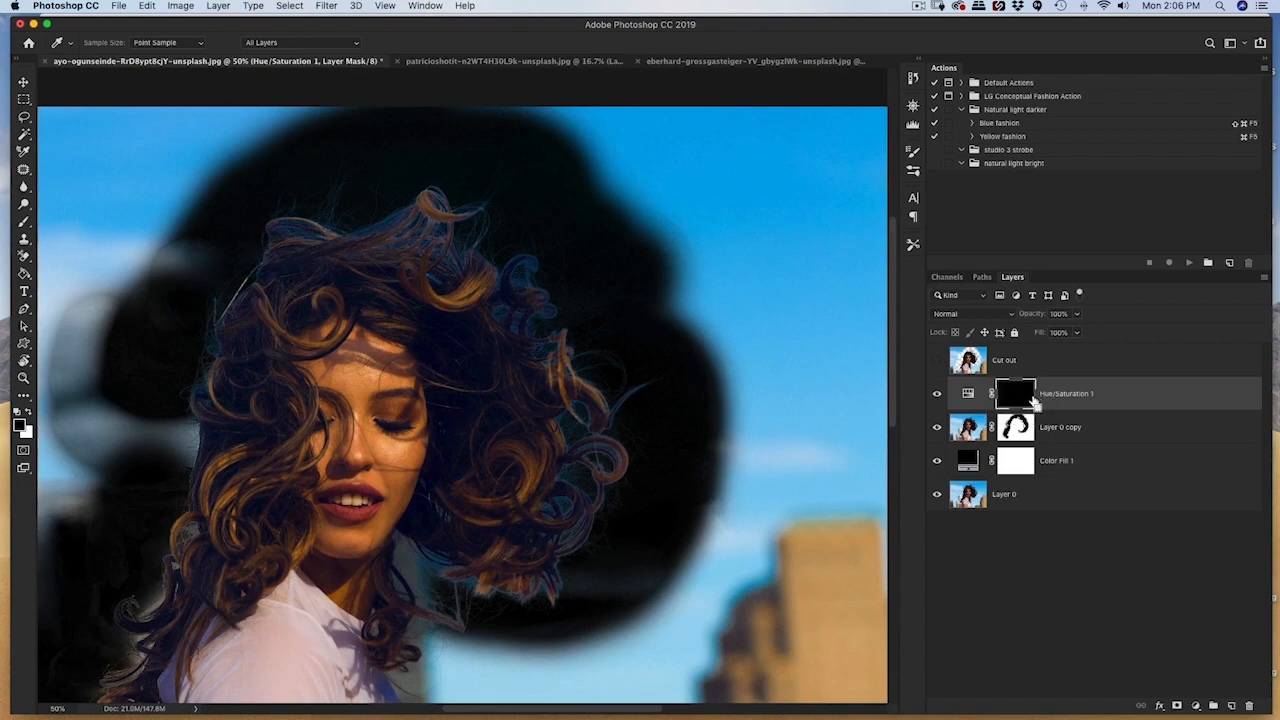
key(super+i)
key(super+i)
Paint white with a 200 px brush on the Hue/Saturation 1 mask along the hair edges, keeping the shirt sleeve out.
key(b)
key(x)
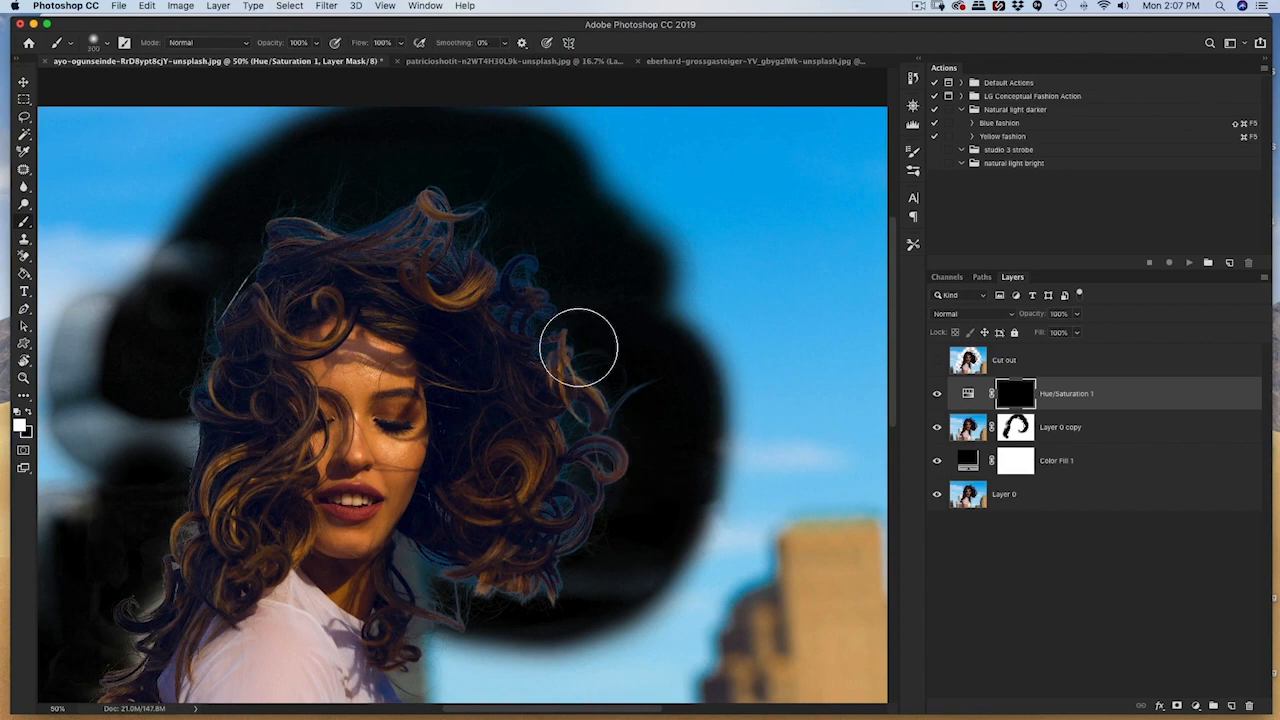
mouse_move(578, 347)
mouse_down()
mouse_move(510, 229)
mouse_move(457, 190)
mouse_move(418, 208)
mouse_move(339, 202)
mouse_move(270, 221)
mouse_move(410, 249)
mouse_move(446, 234)
mouse_move(416, 213)
mouse_move(540, 282)
mouse_move(619, 452)
mouse_move(601, 501)
mouse_move(593, 451)
mouse_move(572, 550)
mouse_move(548, 587)
mouse_up()
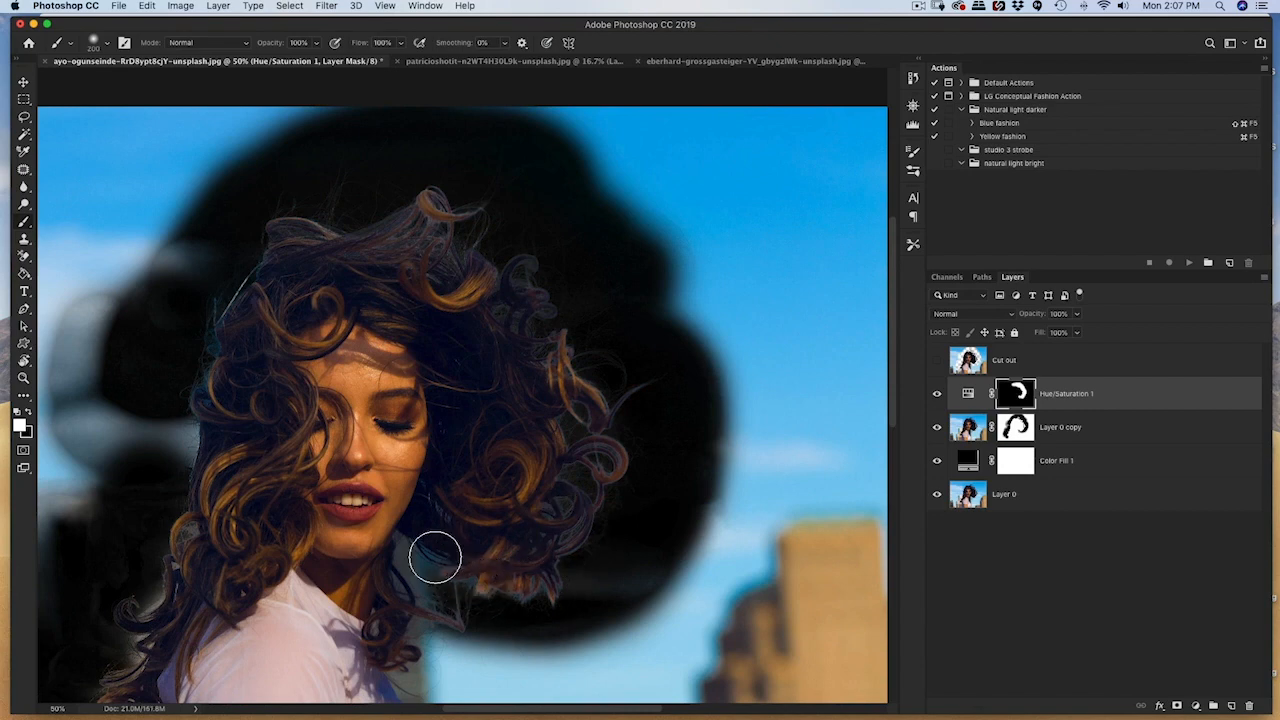
scroll(560, 566, down, 8)
scroll(560, 566, left, 4)
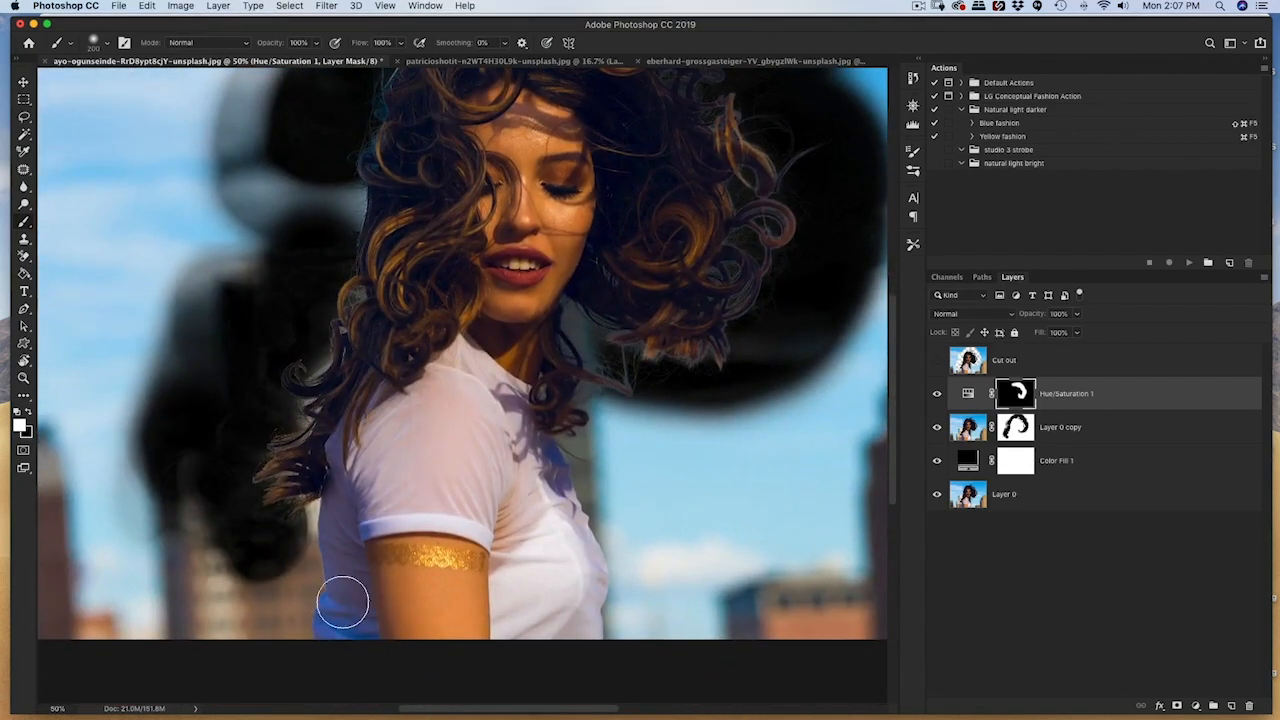
drag(342, 602, 337, 655)
key(super+z)
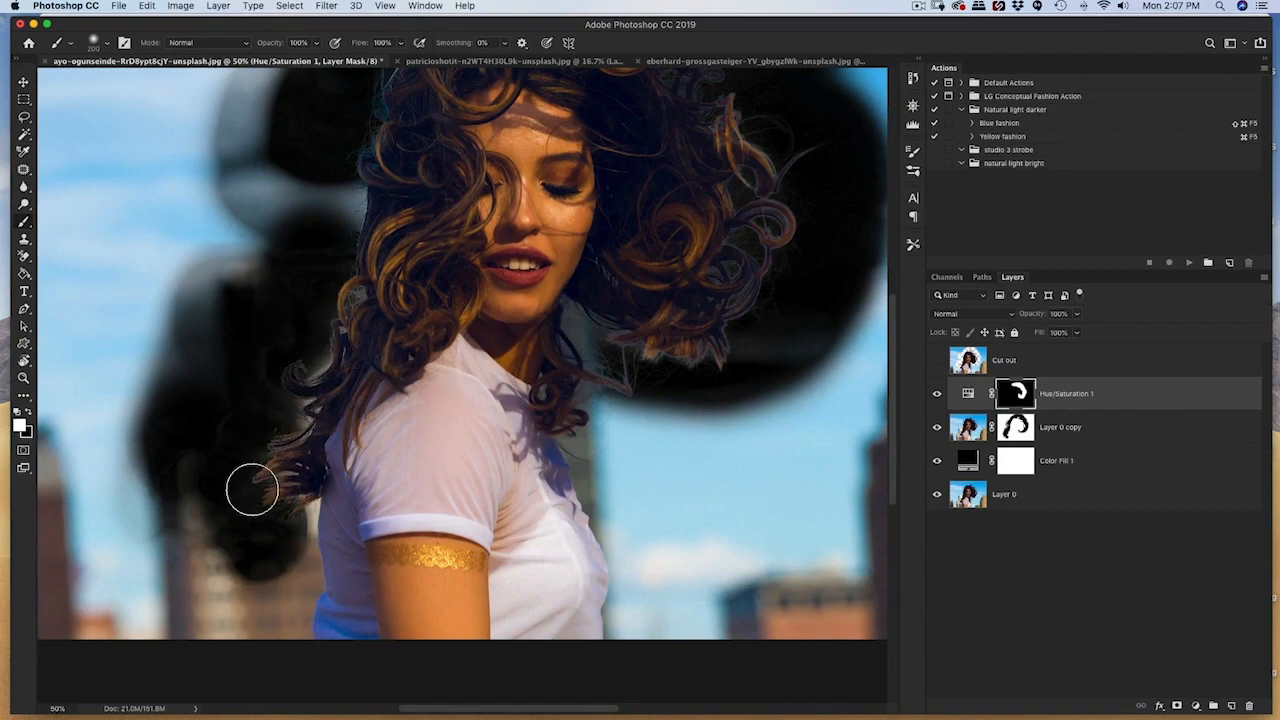
scroll(369, 193, up, 5)
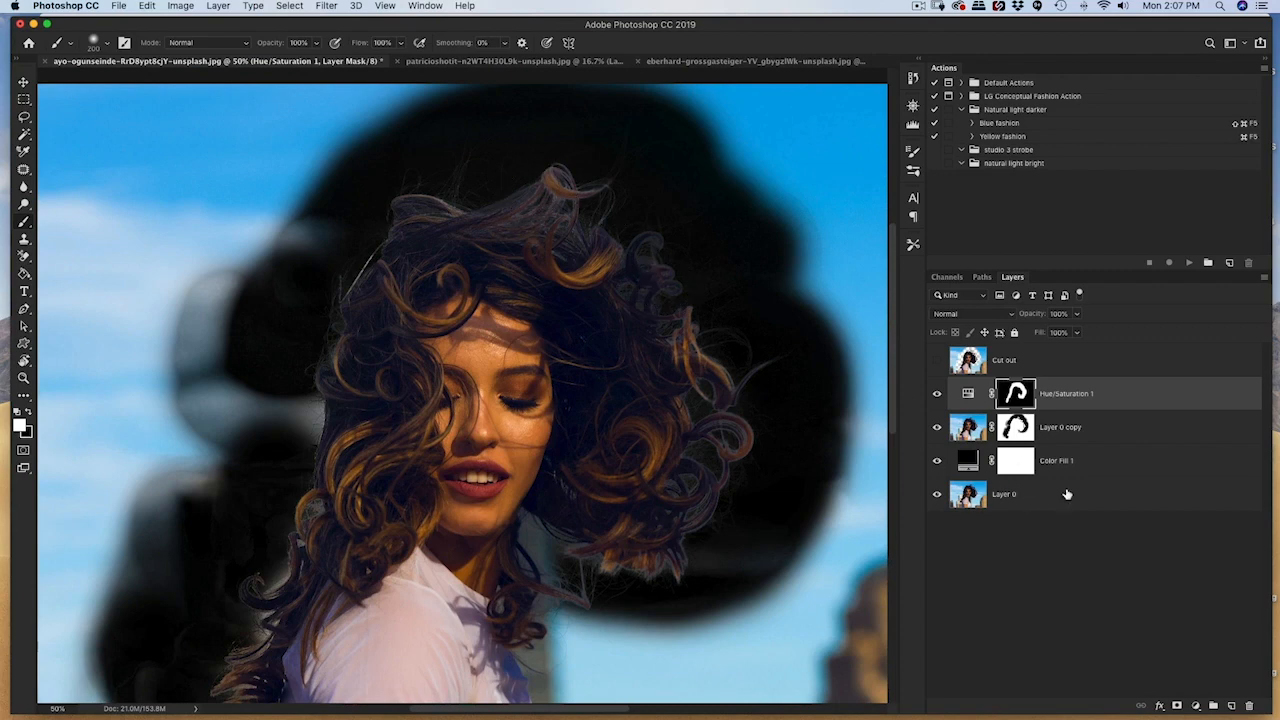
Select the Layer 0 copy's layer mask and toggle that layer's visibility to check its contents.
click(970, 428)
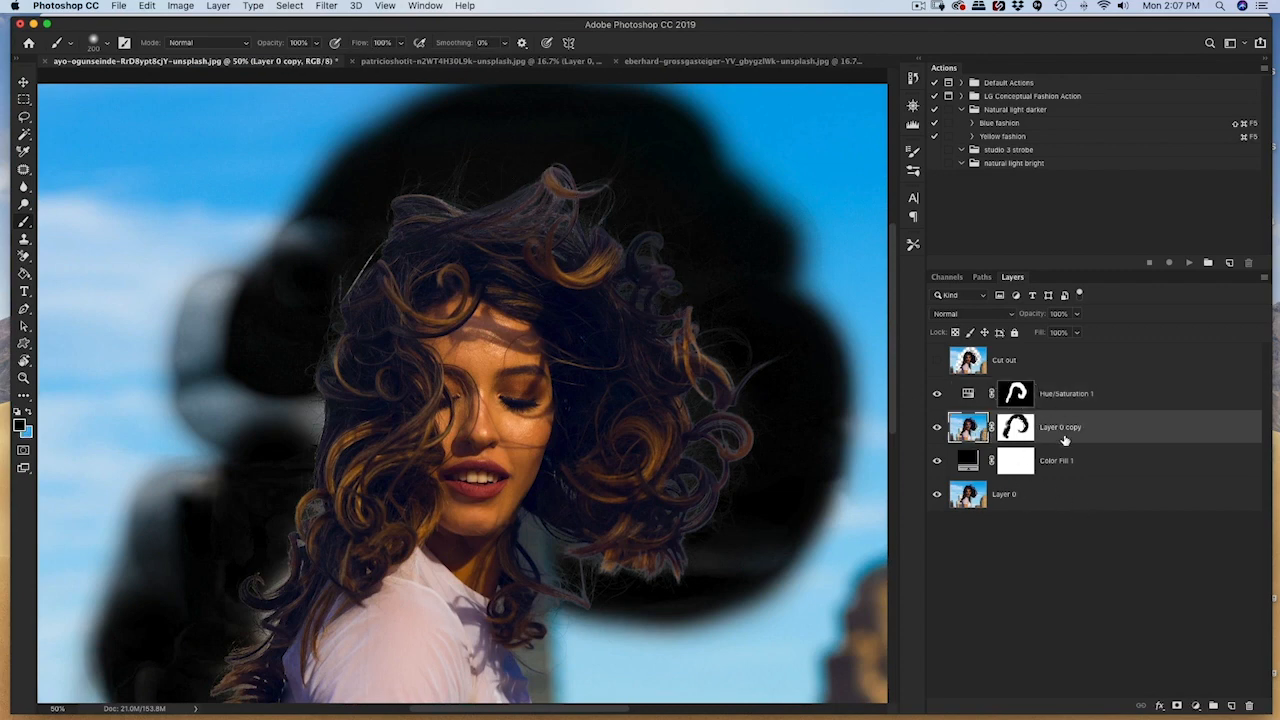
click(1018, 432)
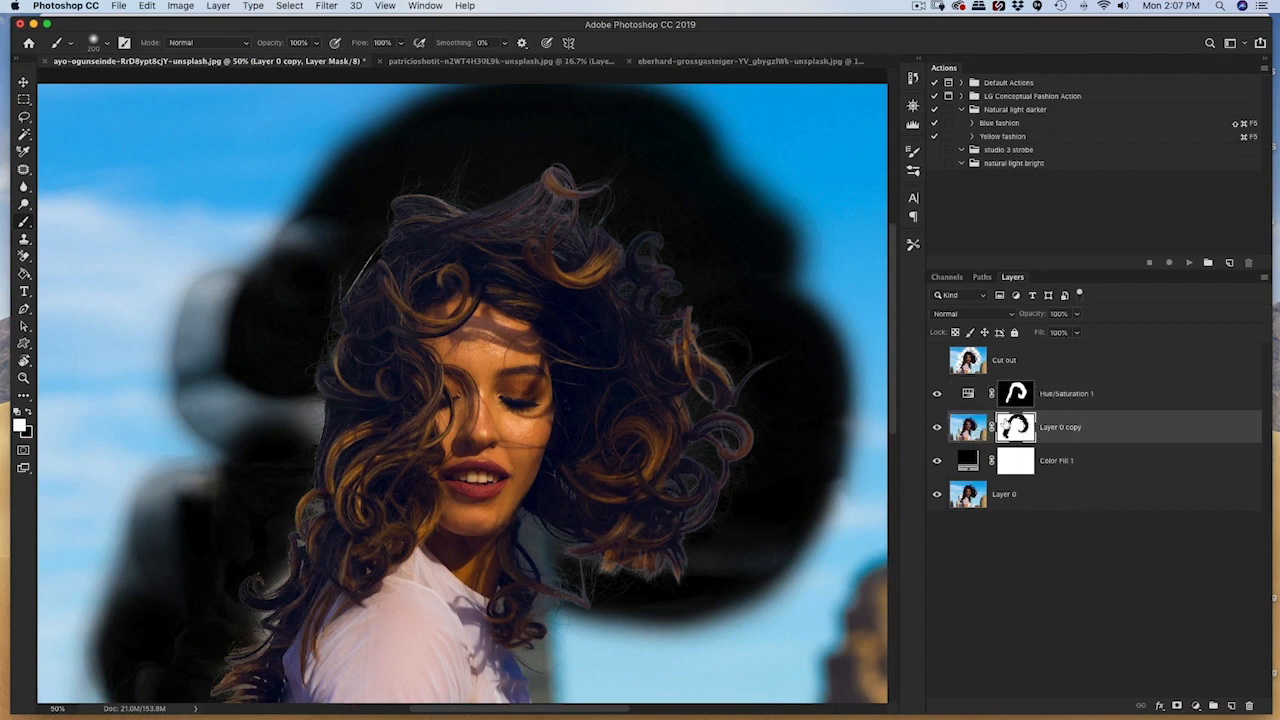
click(938, 429)
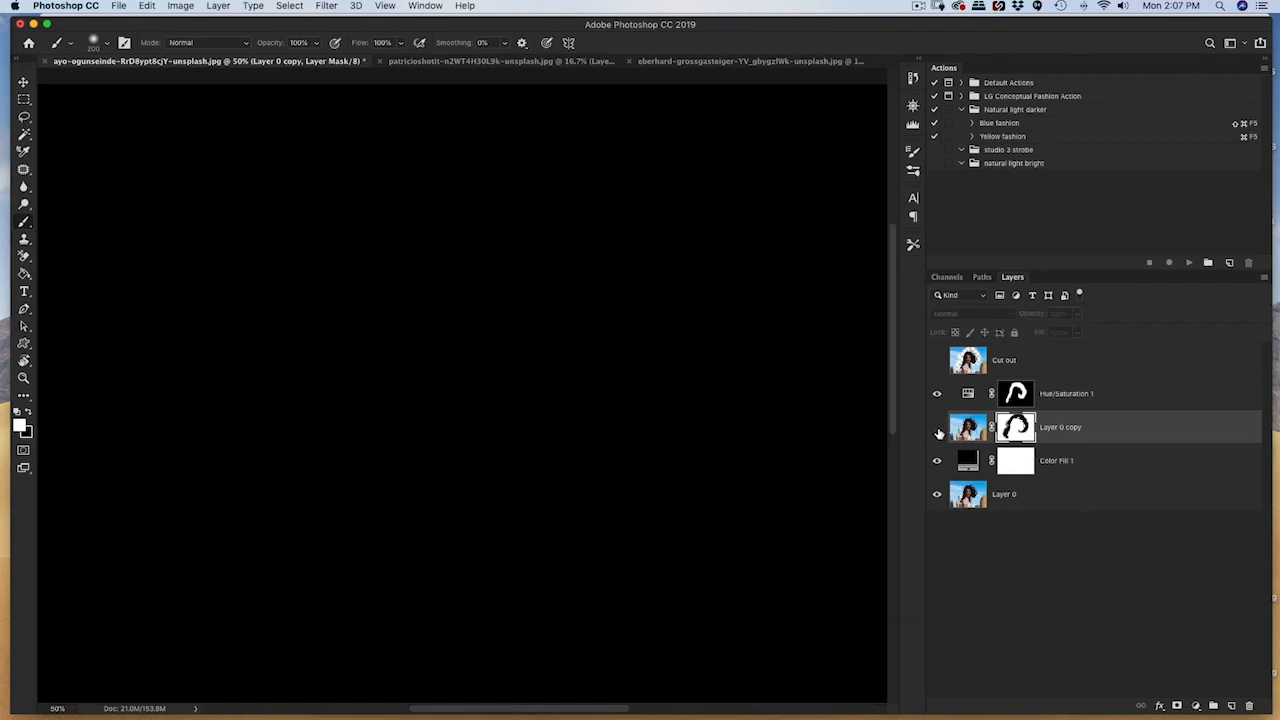
click(938, 429)
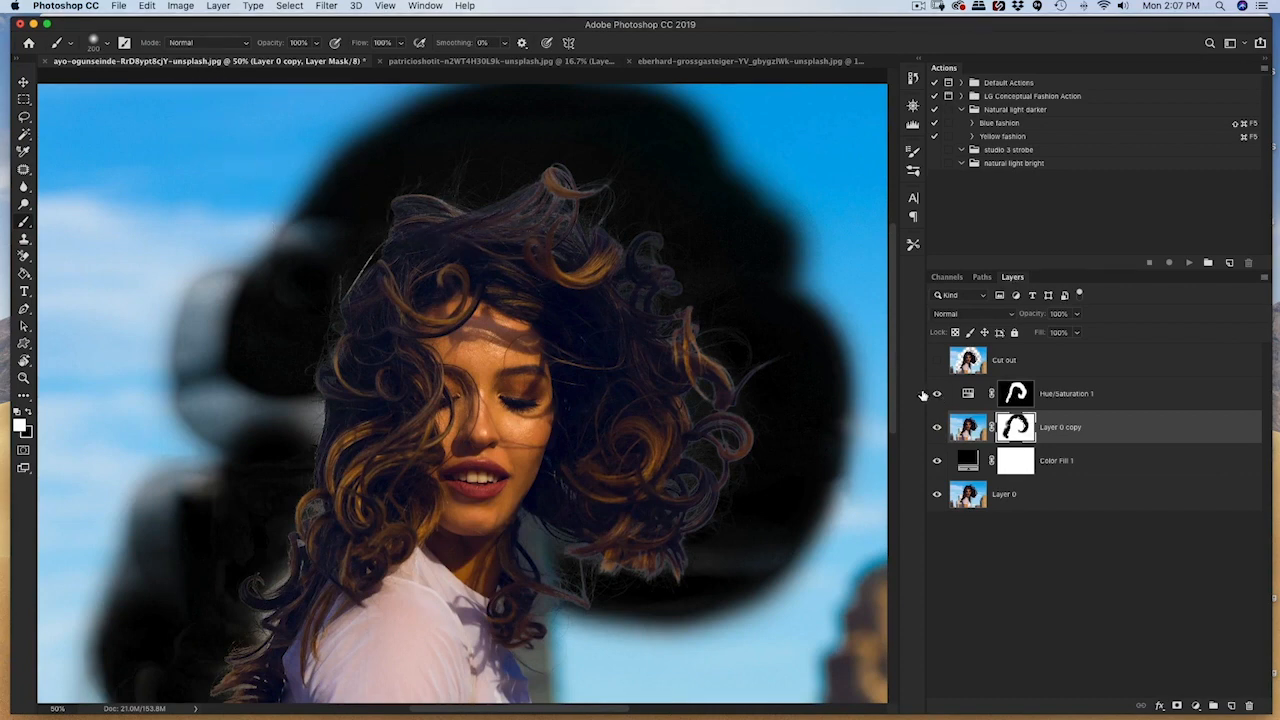
mouse_move(744, 312)
mouse_down()
mouse_move(732, 375)
mouse_move(711, 324)
mouse_move(726, 422)
mouse_up()
key(super+z)
key(super+z)
drag(625, 214, 765, 486)
key(super+z)
Set the brush mode to Overlay and paint black on the Layer 0 copy mask around the curls right of the face.
click(210, 42)
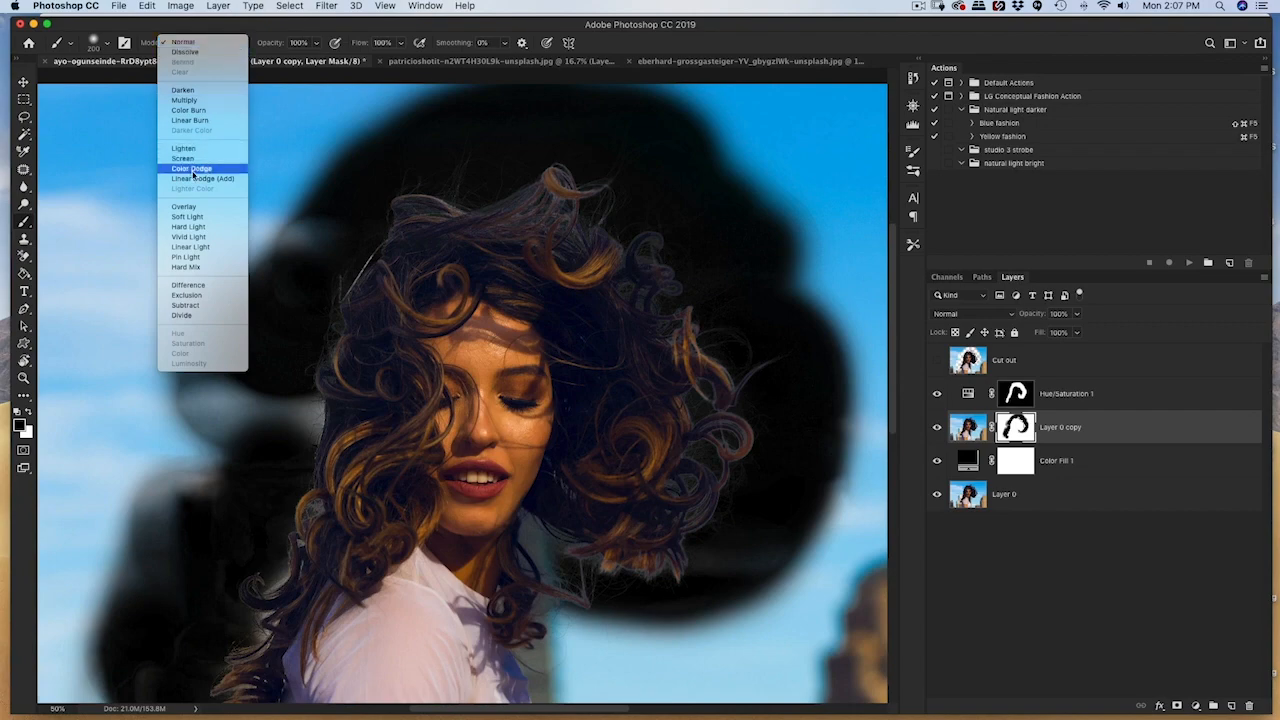
click(198, 206)
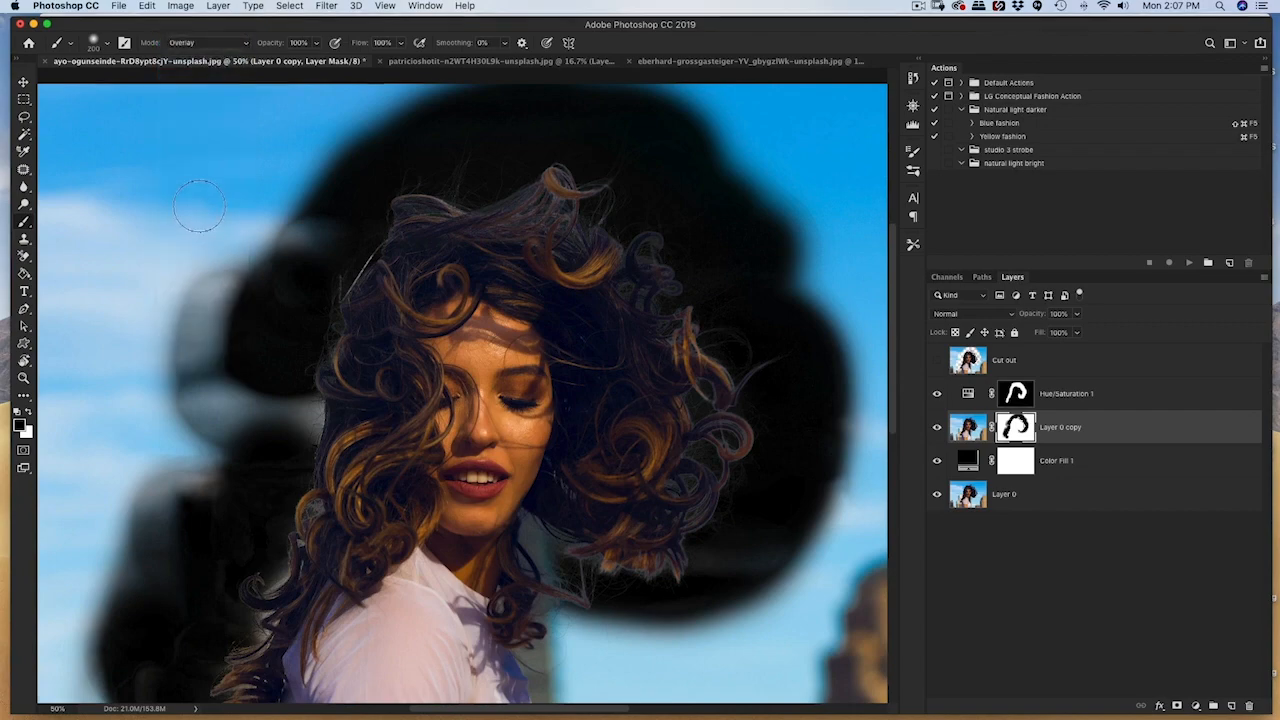
key(super+plus)
key(super+plus)
drag(787, 357, 389, 220)
mouse_move(605, 330)
mouse_down()
mouse_move(571, 306)
mouse_move(527, 532)
mouse_move(489, 571)
mouse_move(420, 606)
mouse_move(303, 578)
mouse_move(237, 531)
mouse_move(223, 554)
mouse_move(216, 535)
mouse_move(243, 600)
mouse_move(263, 614)
mouse_move(490, 336)
mouse_move(520, 326)
mouse_up()
mouse_move(470, 465)
mouse_down()
mouse_move(443, 471)
mouse_move(494, 463)
mouse_move(634, 491)
mouse_move(787, 370)
mouse_up()
mouse_move(490, 332)
mouse_down()
mouse_move(614, 523)
mouse_move(606, 563)
mouse_up()
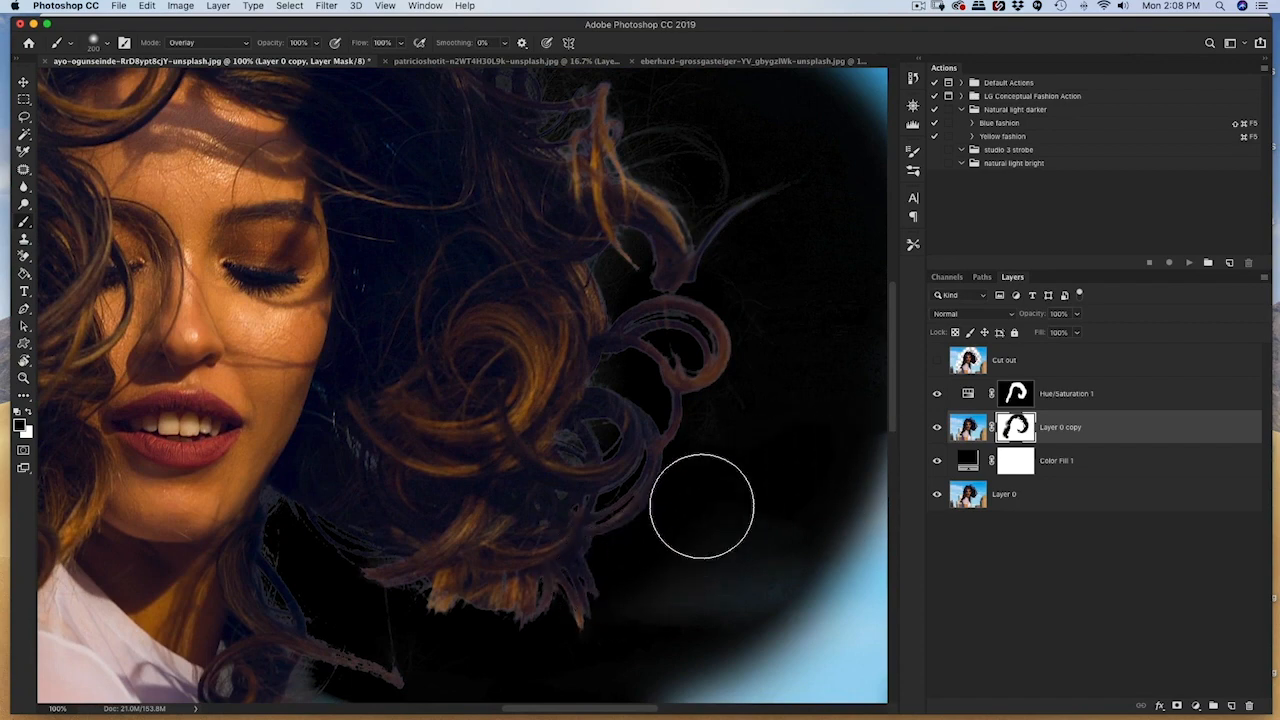
drag(757, 495, 700, 645)
Paint black in Overlay mode on the Layer 0 copy mask around the flyaway hair at the top of the head.
mouse_move(618, 255)
mouse_down()
mouse_move(597, 363)
mouse_move(784, 511)
mouse_up()
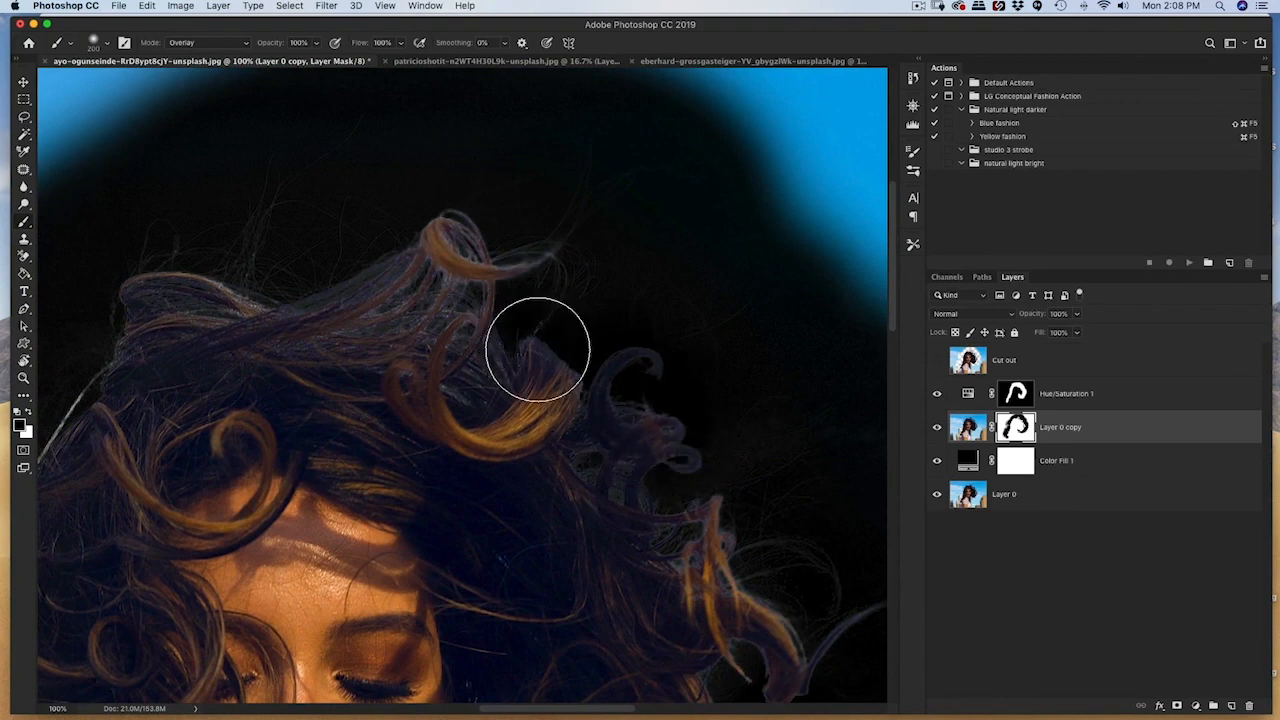
drag(712, 320, 800, 349)
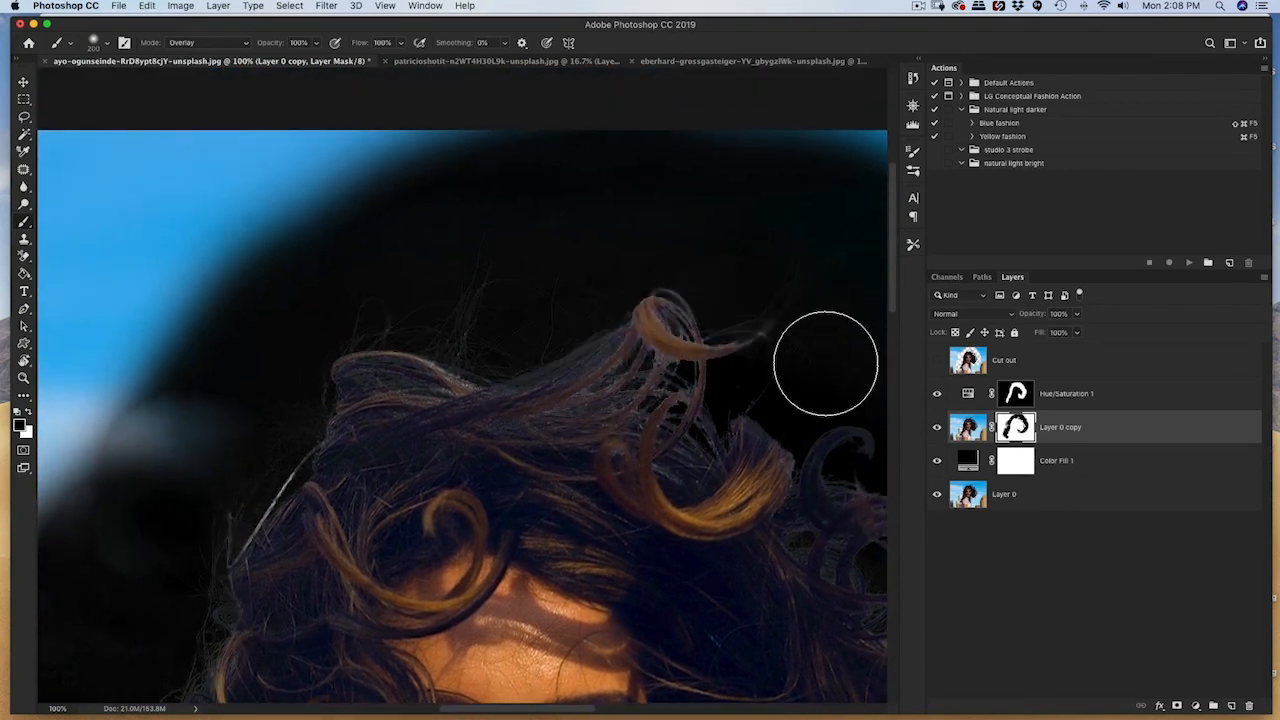
mouse_move(465, 303)
mouse_down()
mouse_move(680, 231)
mouse_move(596, 235)
mouse_up()
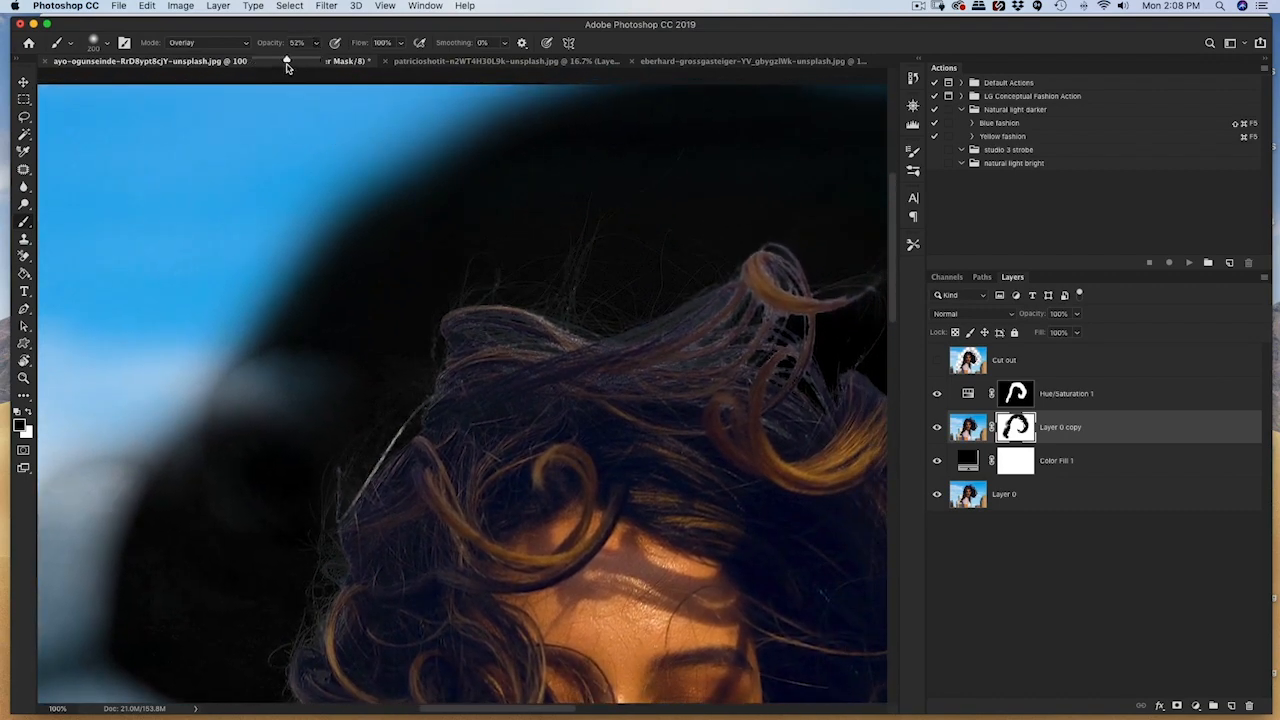
Reduce the brush opacity to 51% and paint black on the Layer 0 copy mask along the top and left hair edges.
drag(286, 66, 284, 66)
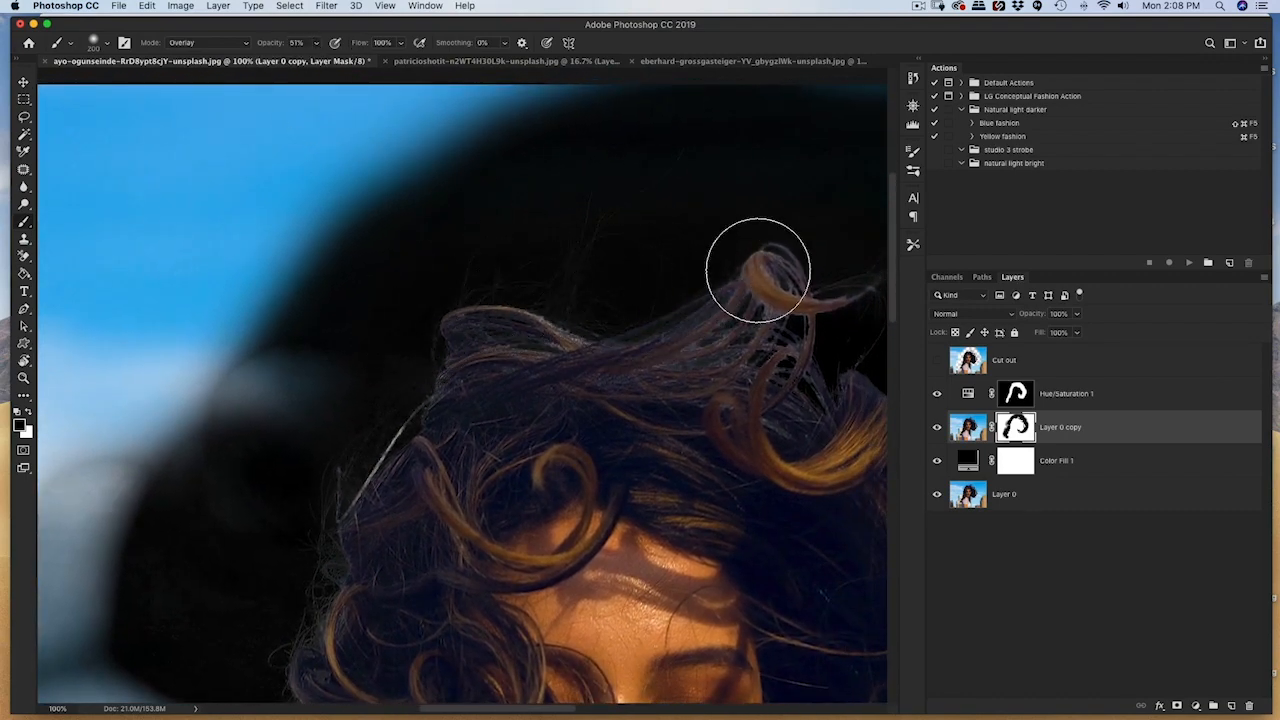
mouse_move(400, 342)
mouse_down()
mouse_move(534, 206)
mouse_move(629, 206)
mouse_up()
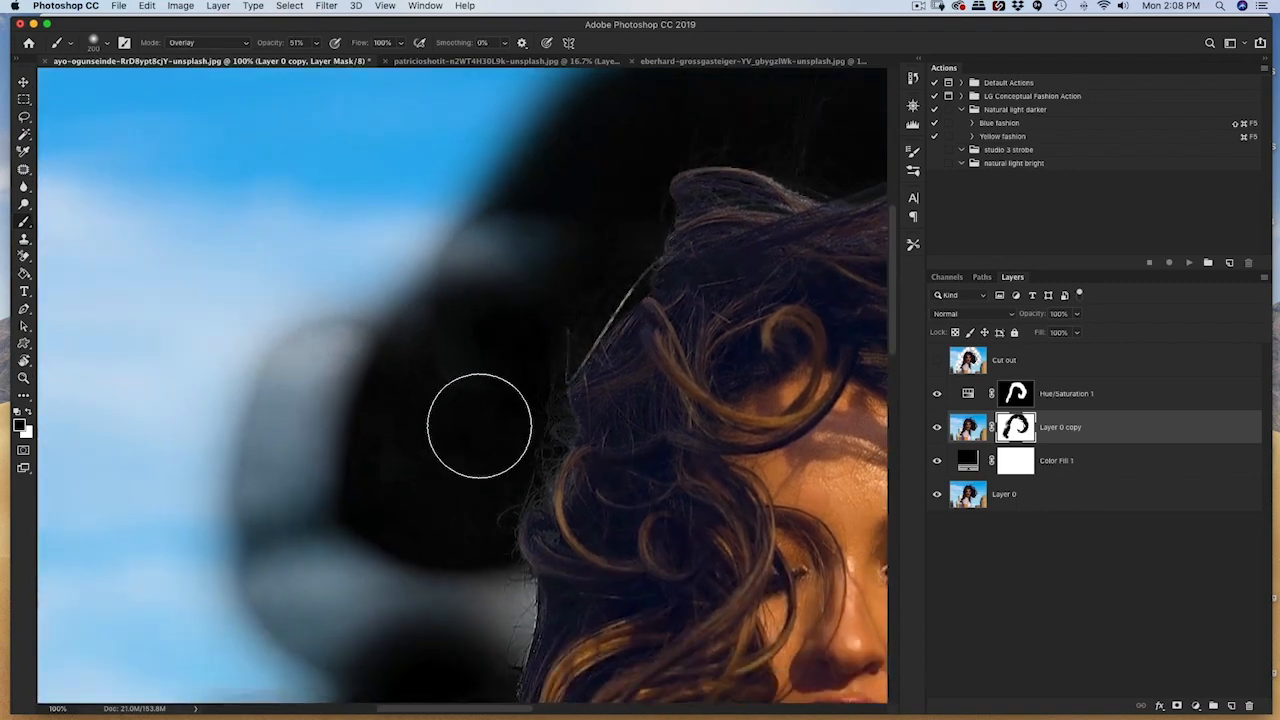
mouse_move(473, 448)
mouse_down()
mouse_move(569, 194)
mouse_move(575, 217)
mouse_up()
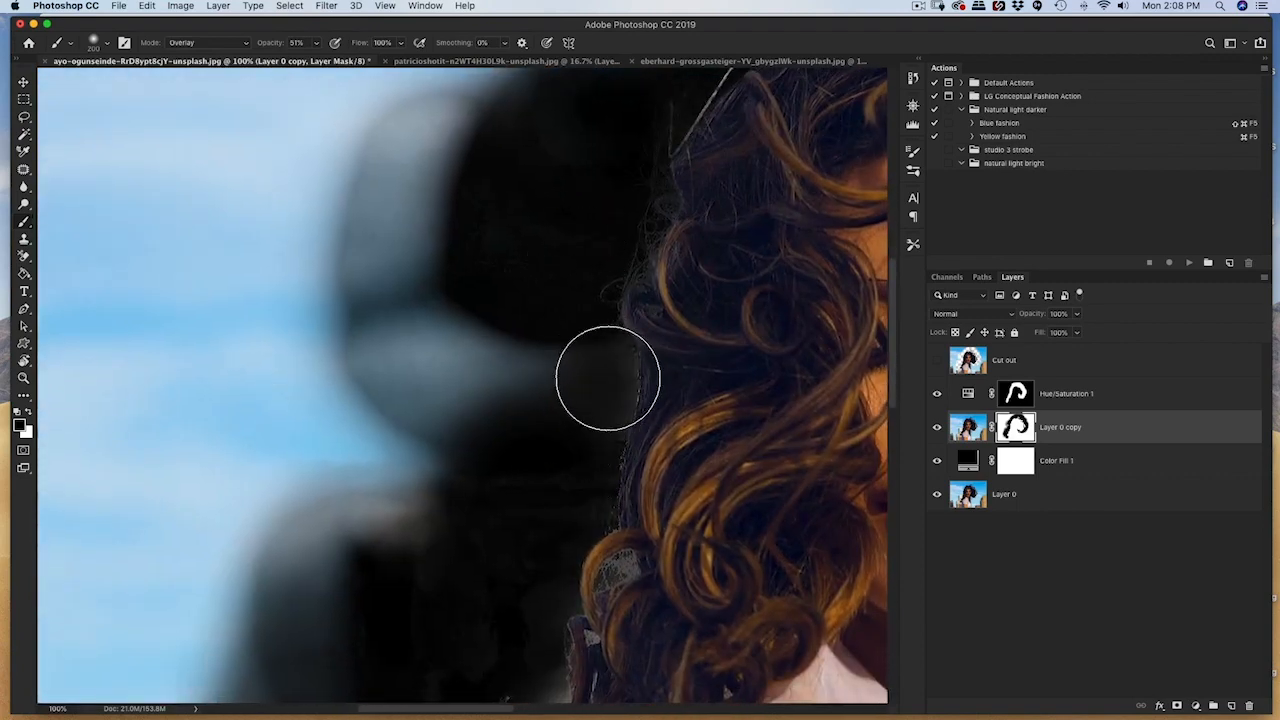
drag(512, 317, 527, 82)
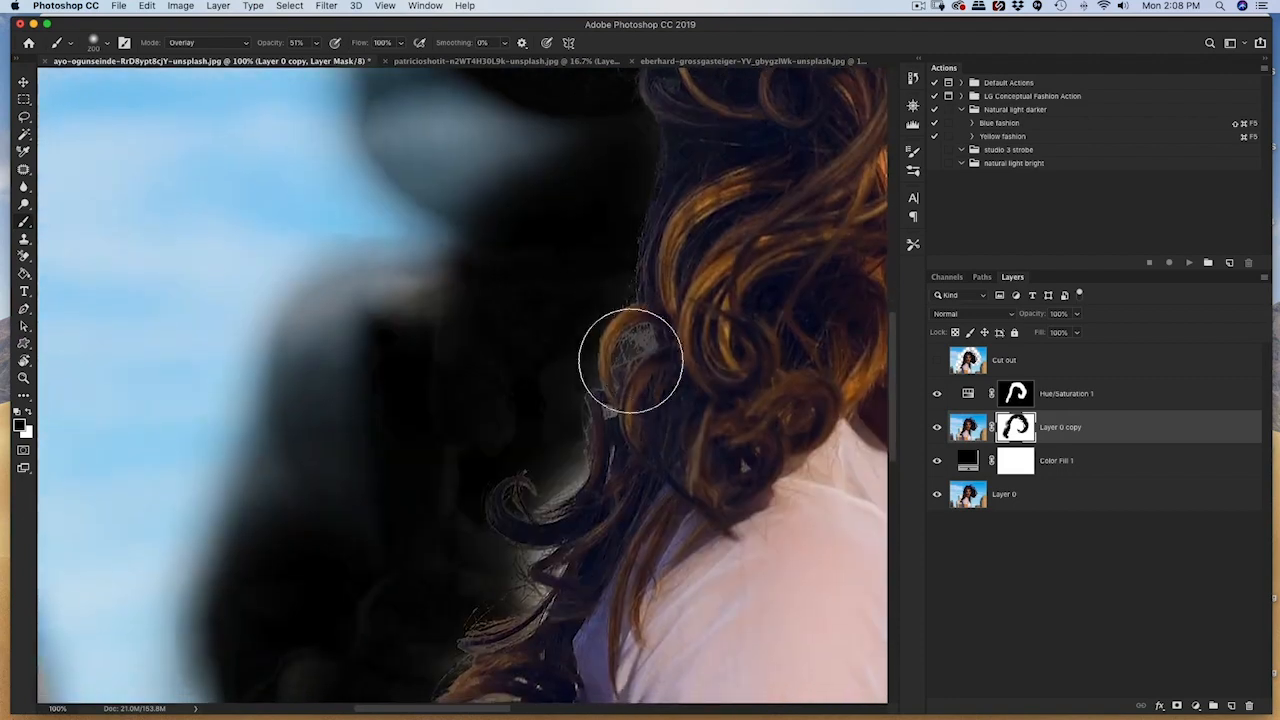
mouse_move(646, 343)
mouse_down()
mouse_move(508, 506)
mouse_move(521, 530)
mouse_move(537, 528)
mouse_move(496, 596)
mouse_move(584, 500)
mouse_move(584, 526)
mouse_move(523, 526)
mouse_up()
drag(485, 463, 586, 209)
mouse_move(512, 446)
mouse_down()
mouse_move(580, 537)
mouse_move(617, 347)
mouse_move(574, 295)
mouse_move(497, 320)
mouse_move(400, 620)
mouse_up()
drag(589, 294, 430, 405)
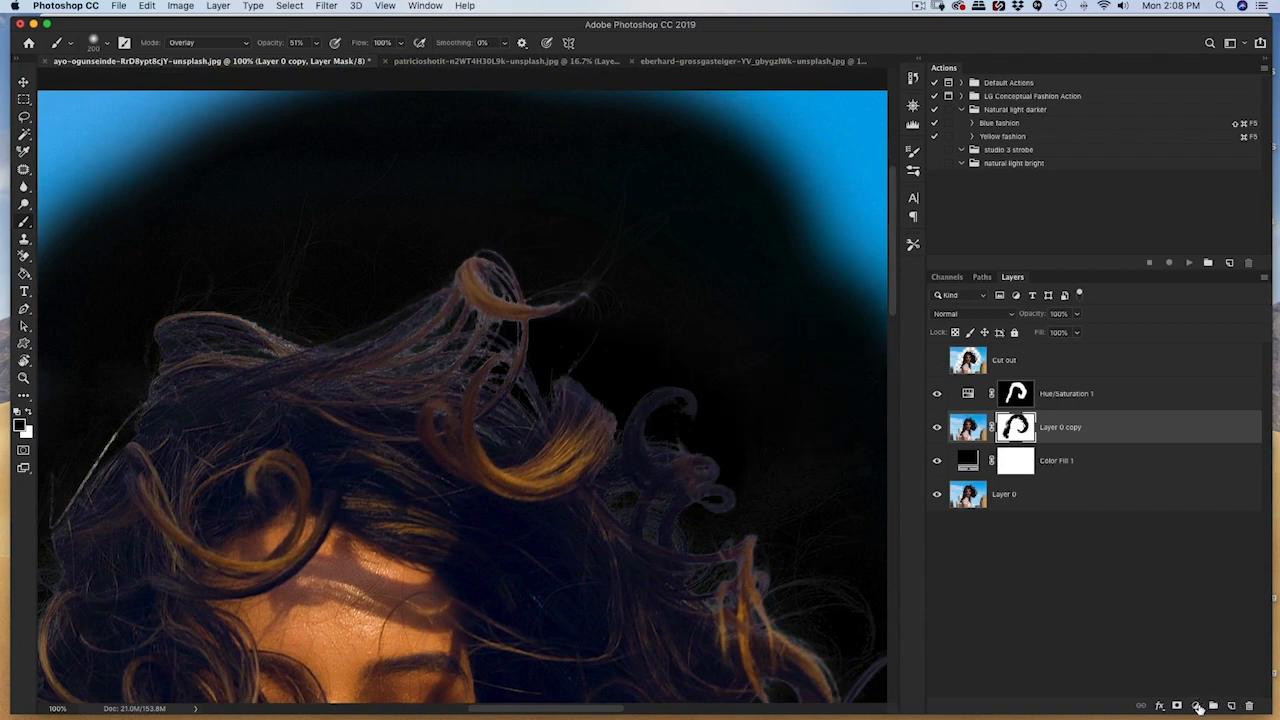
Add a Curves adjustment directly above Layer 0 copy and pull its RGB midpoint down to input 136, output 92.
click(1196, 706)
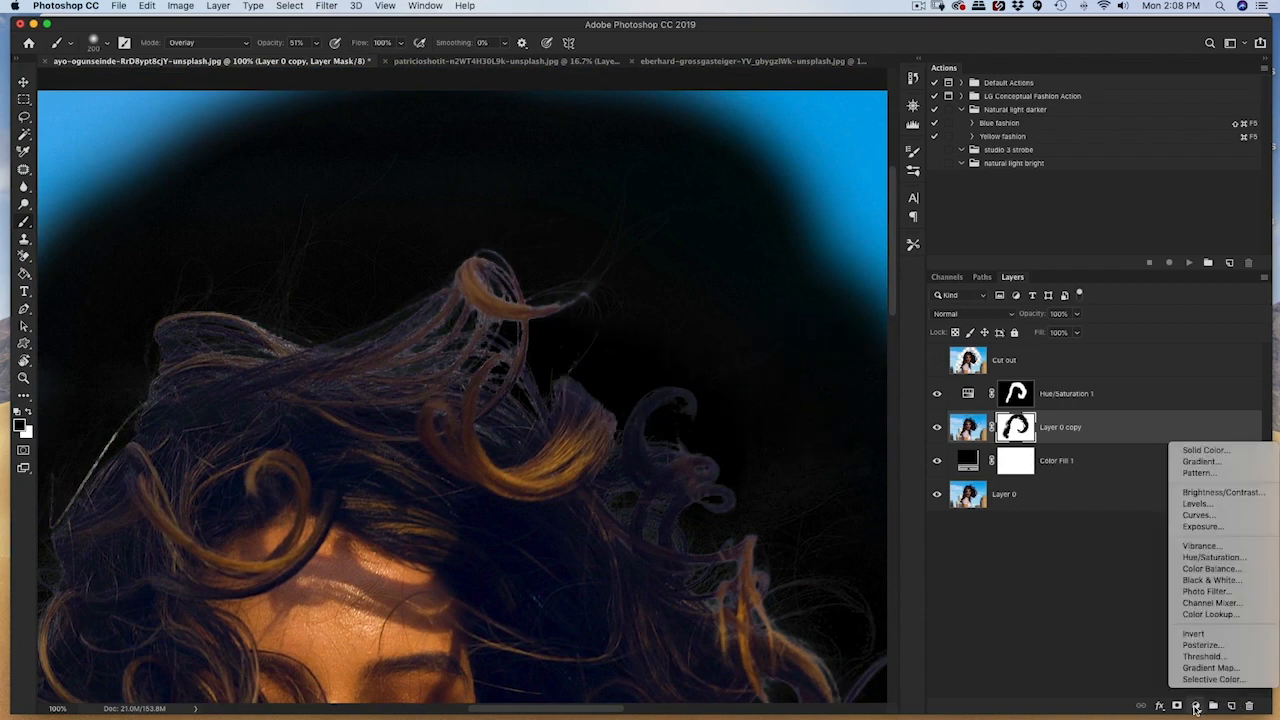
click(1229, 515)
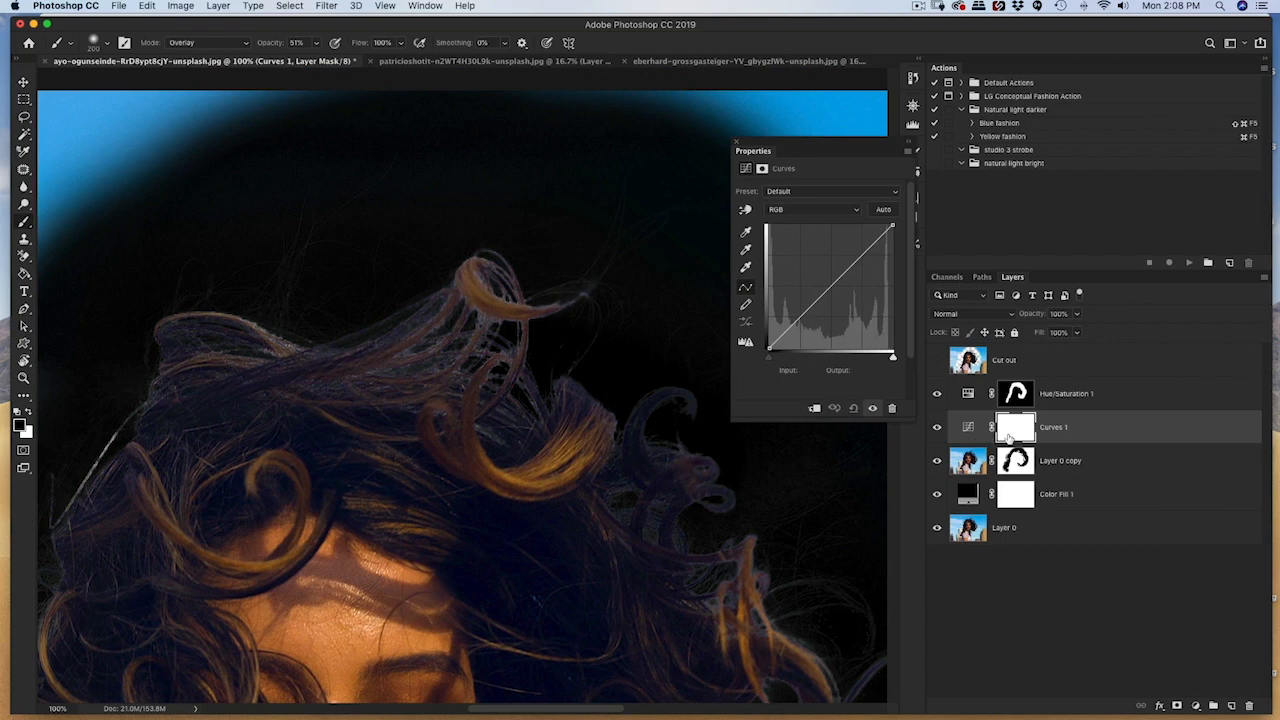
drag(824, 295, 834, 301)
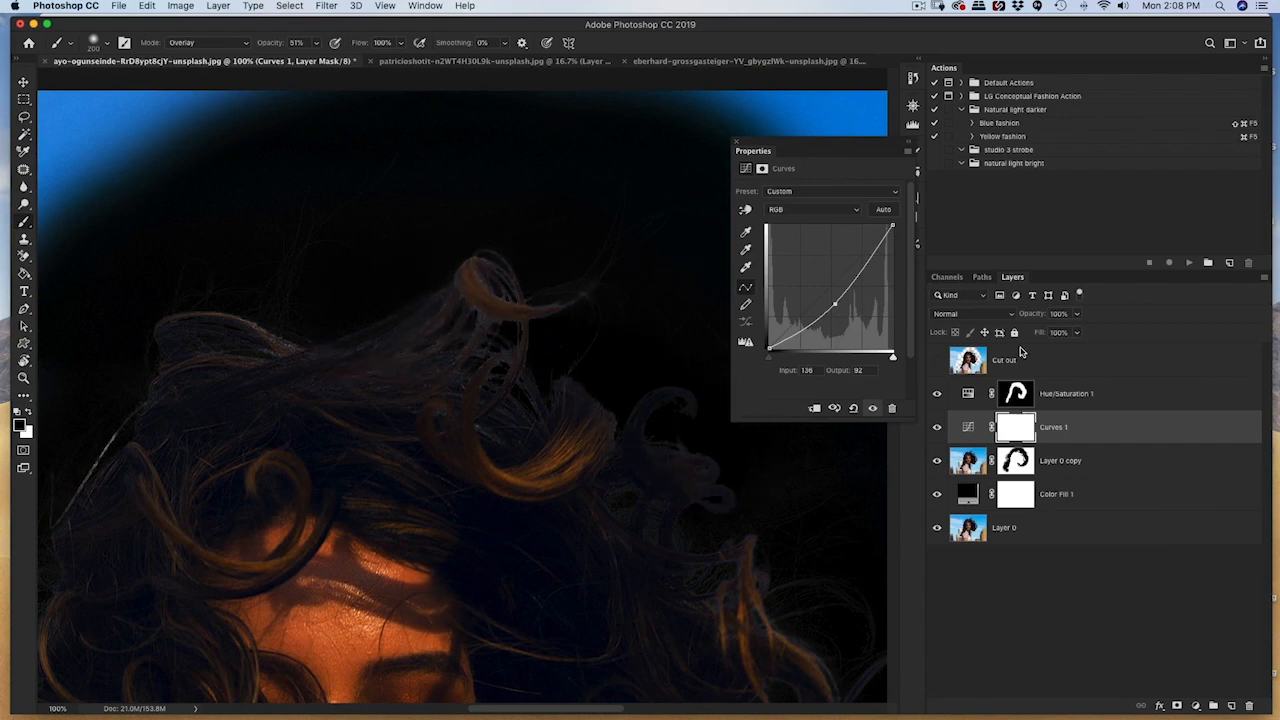
Rename the Curves adjustment layer to Burn and invert its layer mask to black.
double_click(1055, 428)
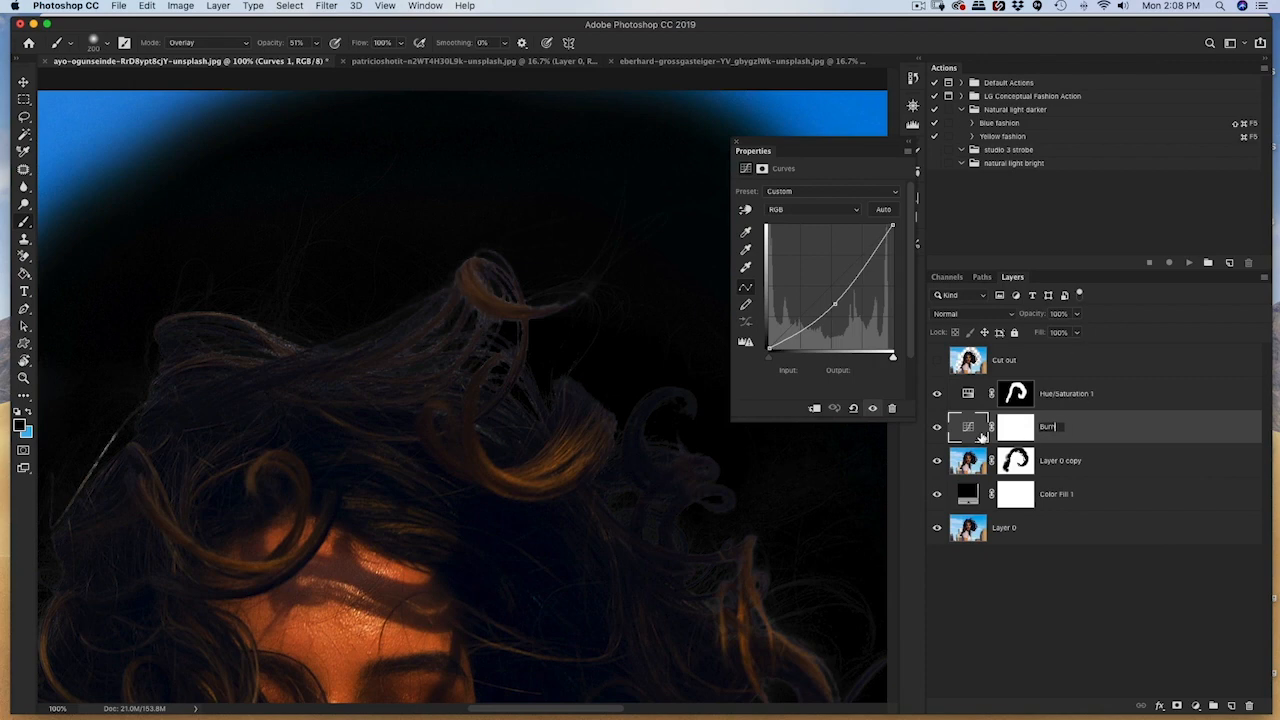
key(Return)
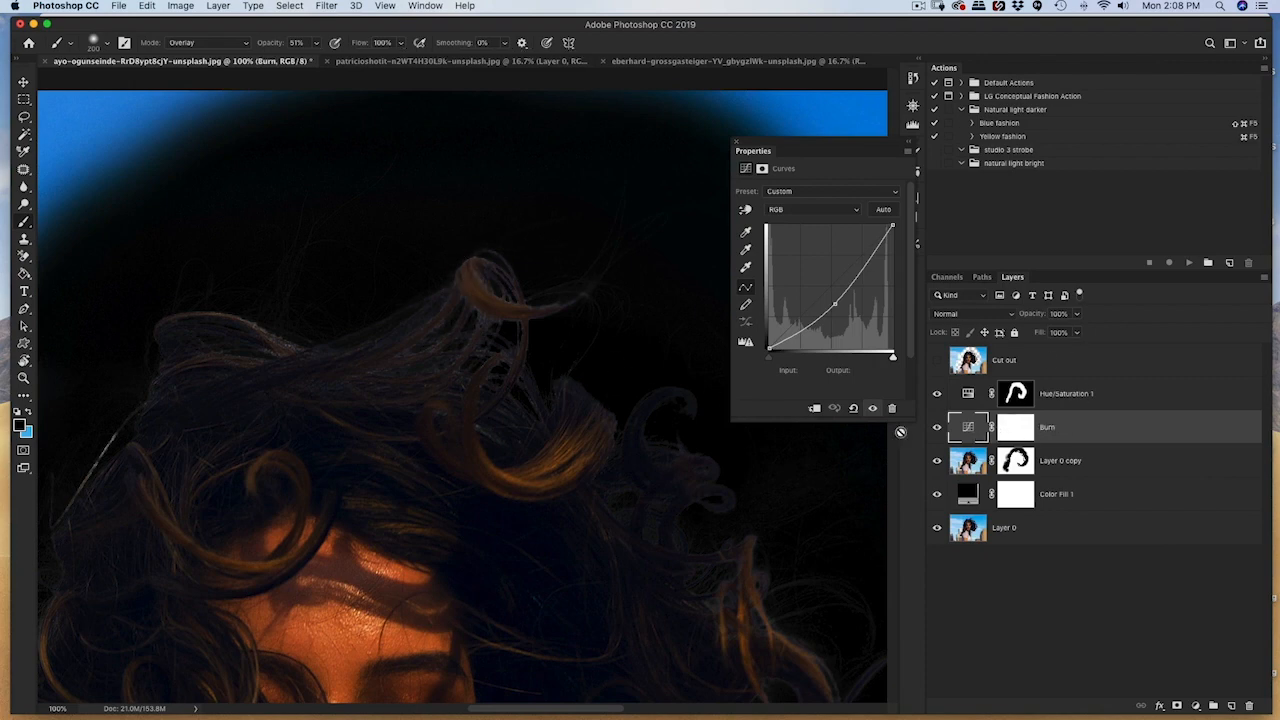
click(1018, 430)
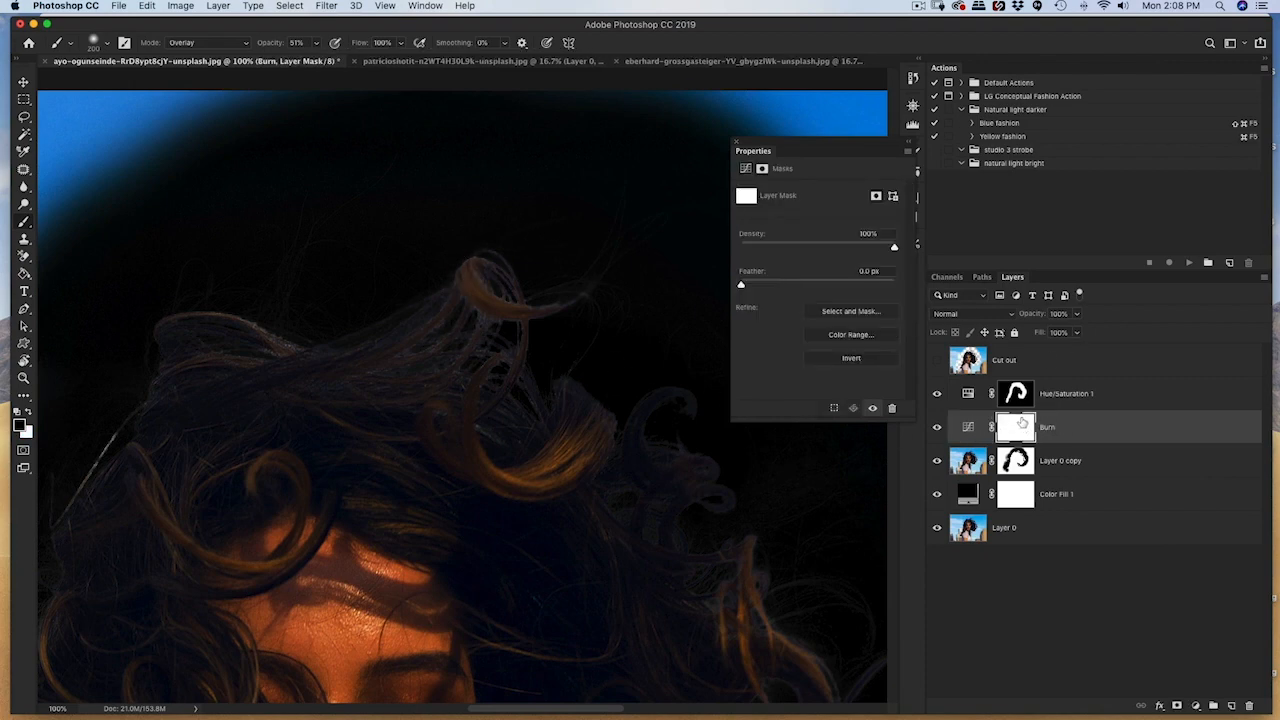
key(super+i)
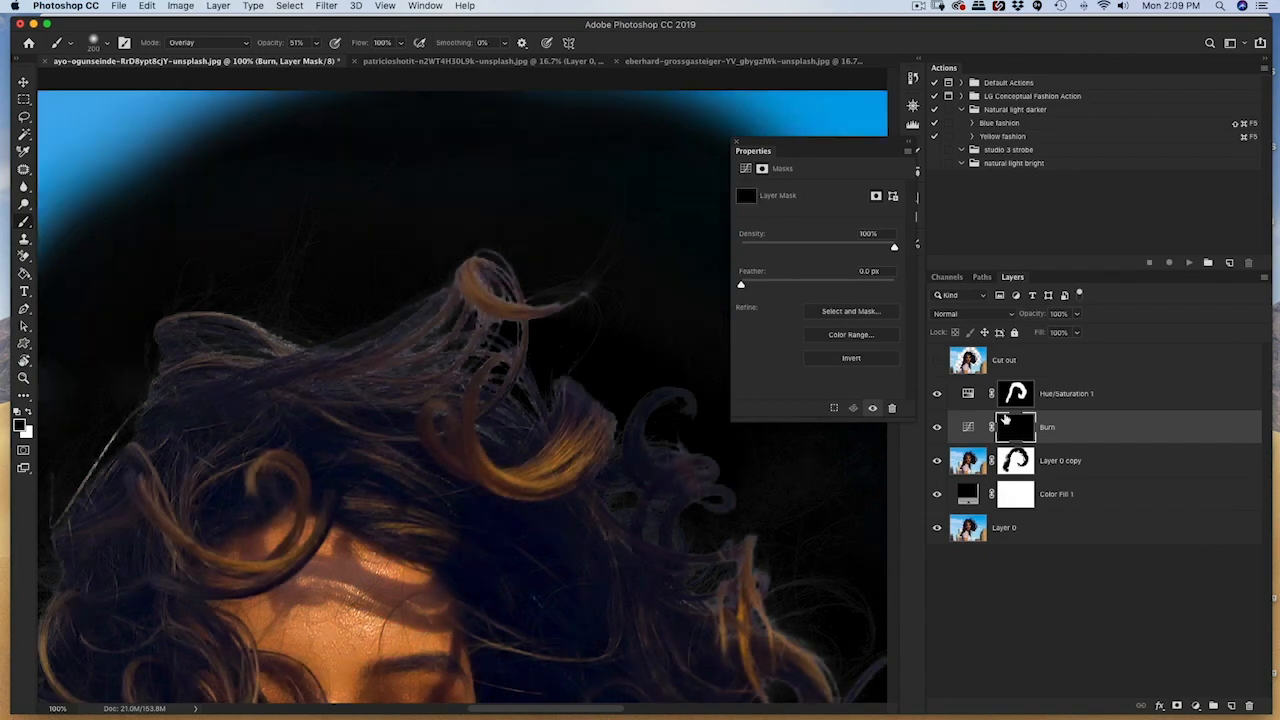
click(184, 6)
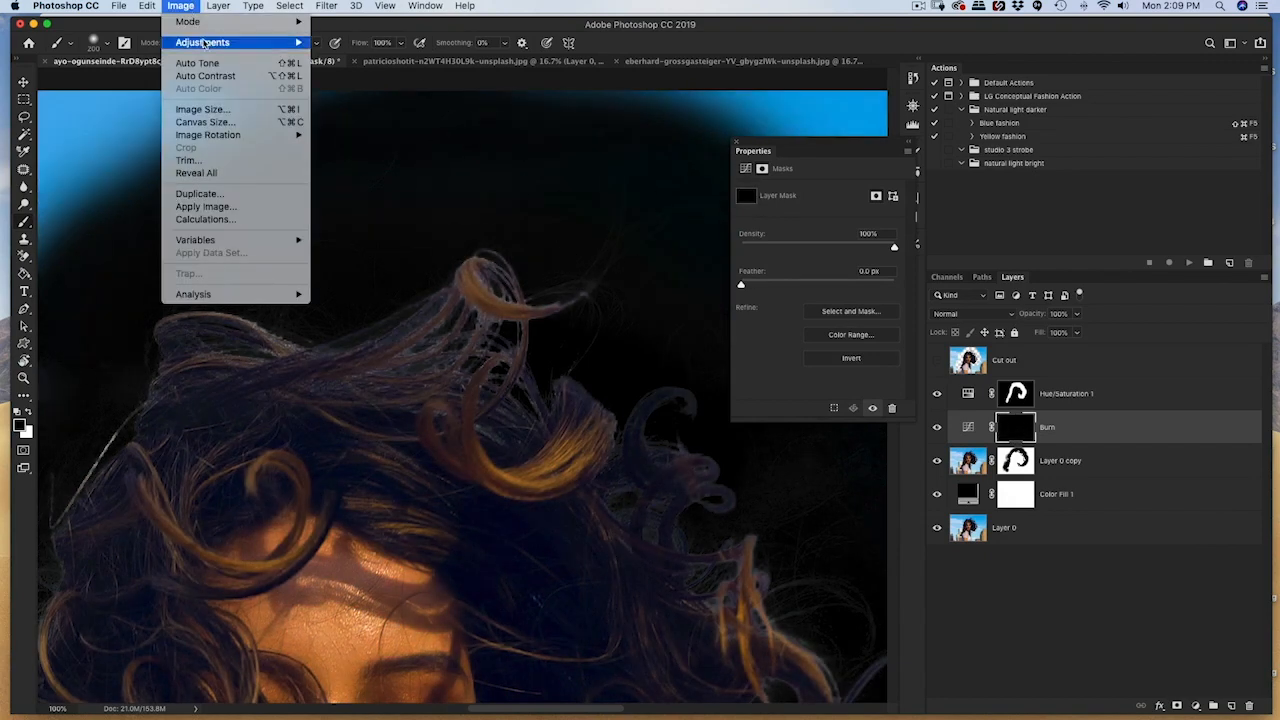
Close the floating mask properties that cover the canvas.
mouse_move(207, 45)
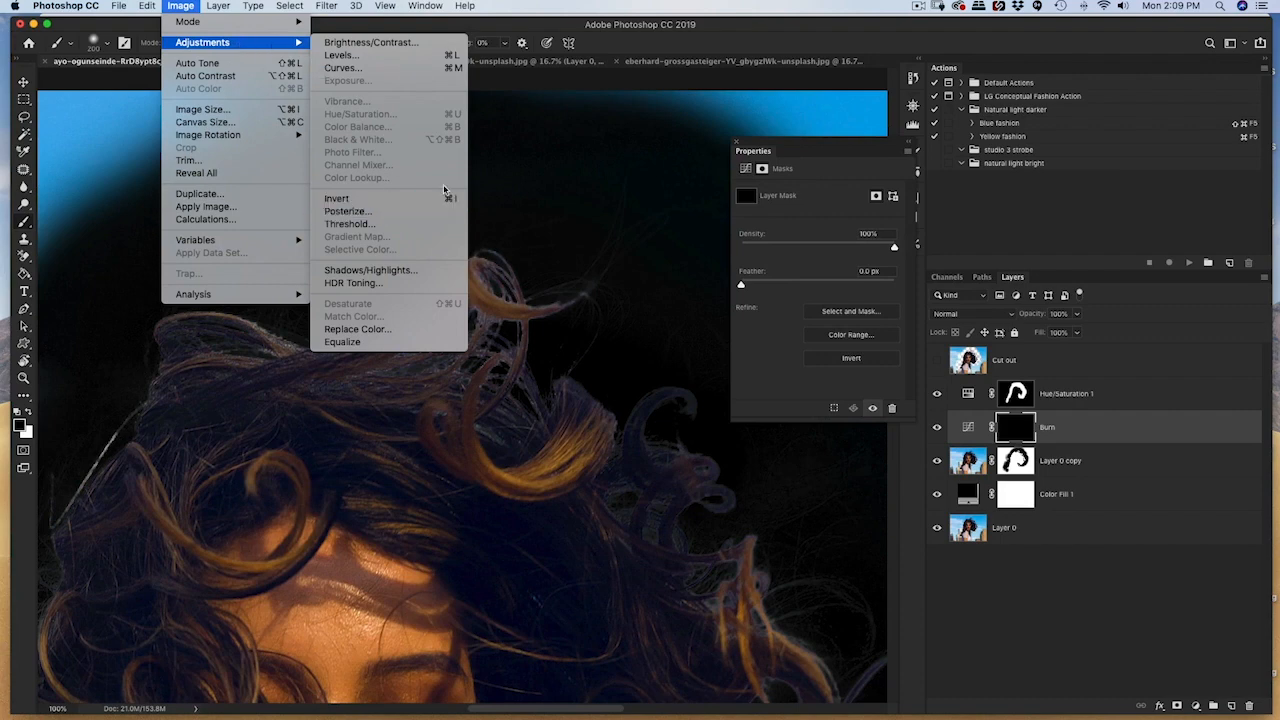
click(606, 160)
mouse_move(597, 263)
mouse_down()
mouse_move(689, 231)
mouse_move(670, 218)
mouse_up()
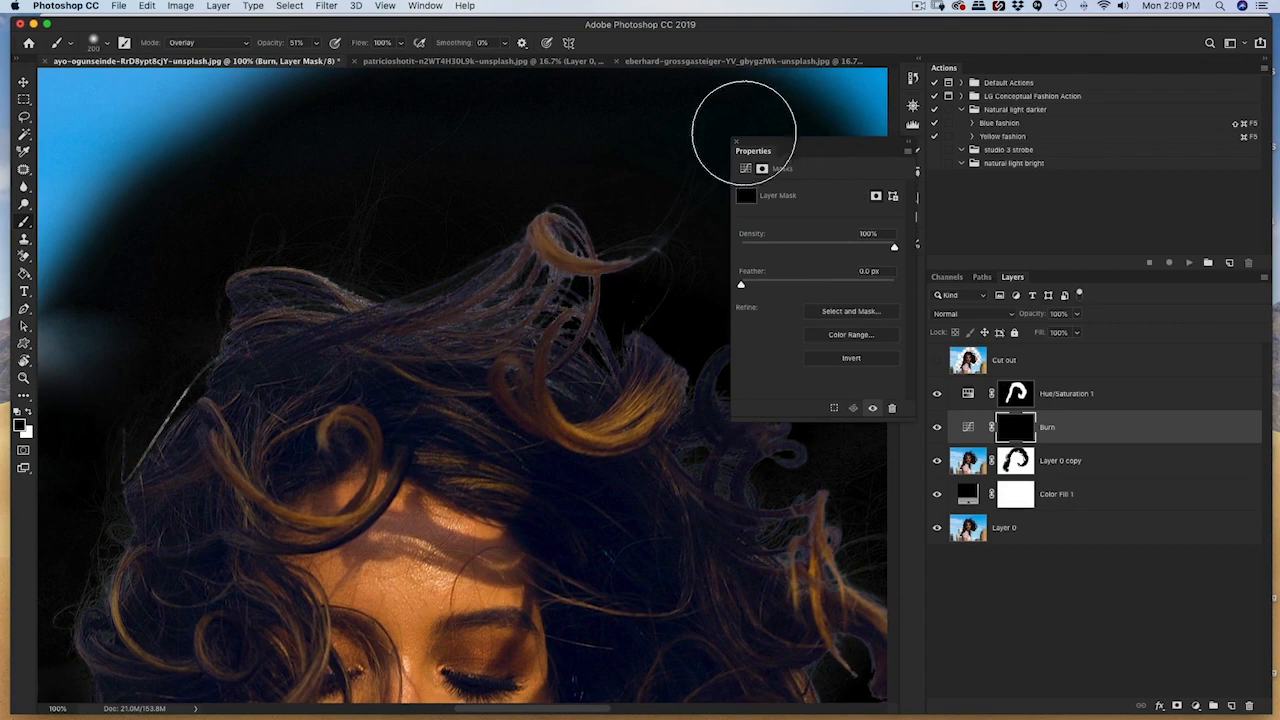
click(740, 145)
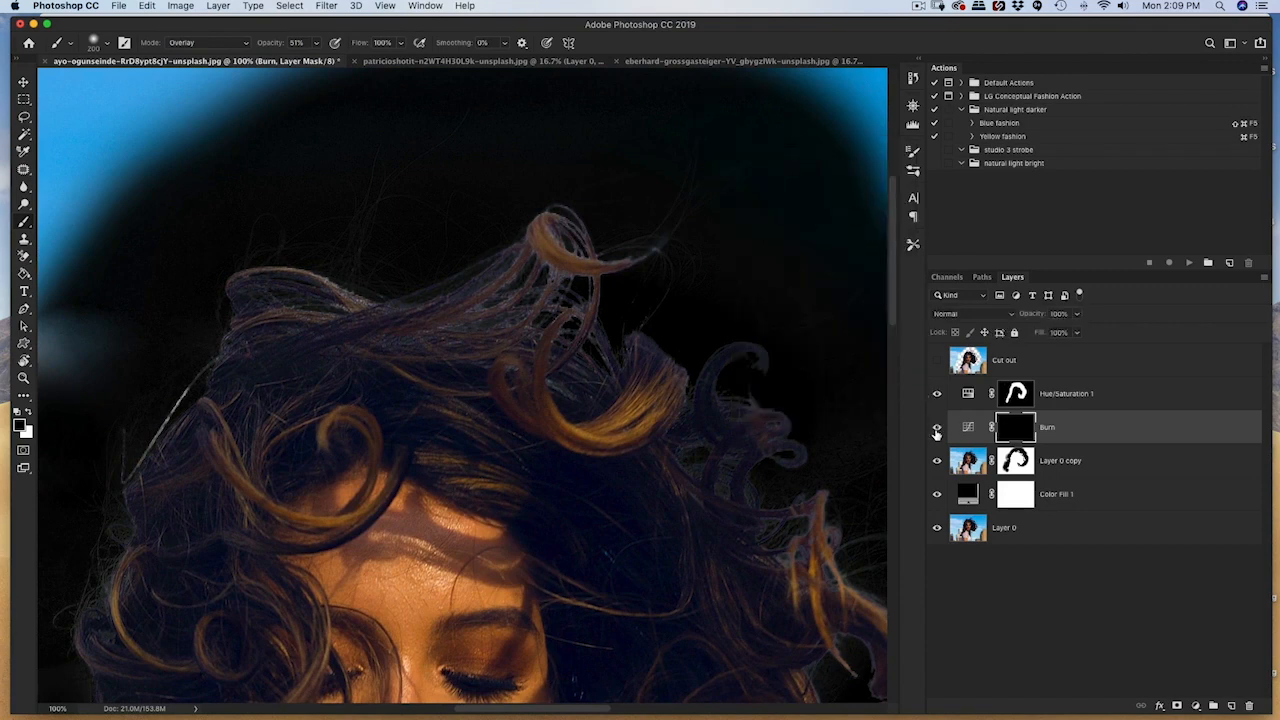
Make white the foreground colour and set the brush to Normal blend mode at 27% opacity.
key(x)
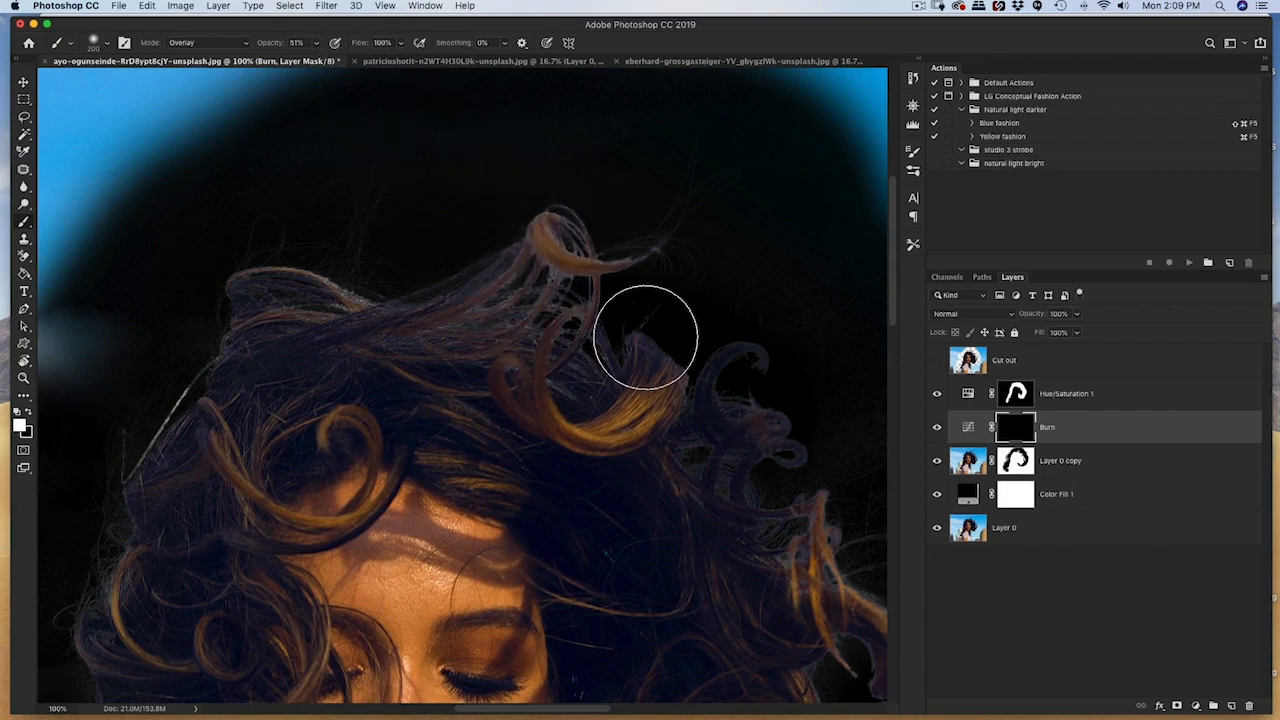
key(super+z)
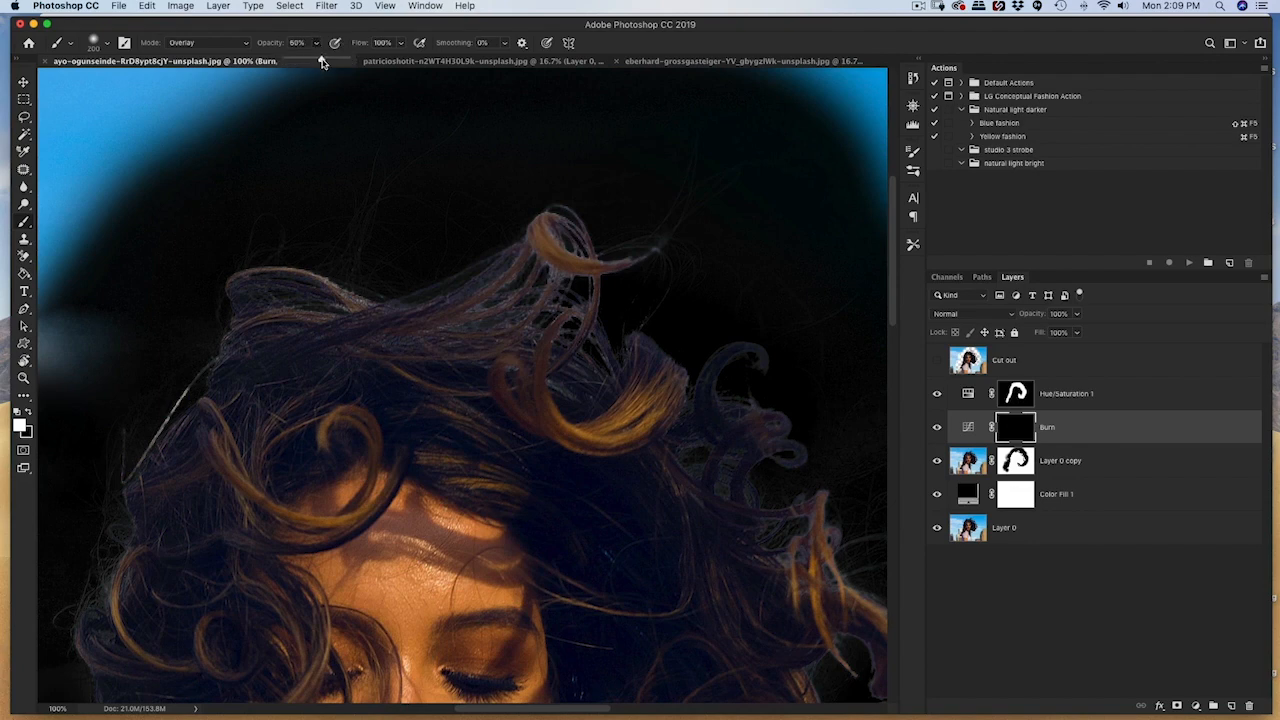
click(241, 47)
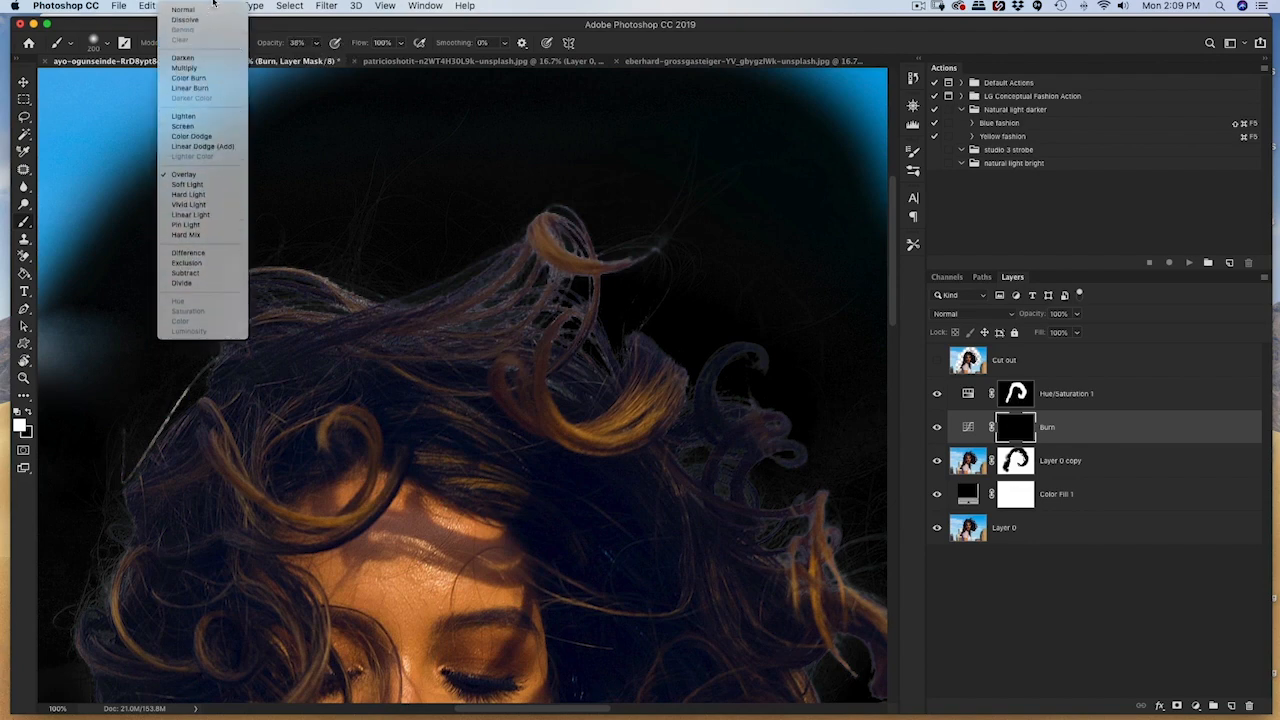
click(189, 194)
click(241, 47)
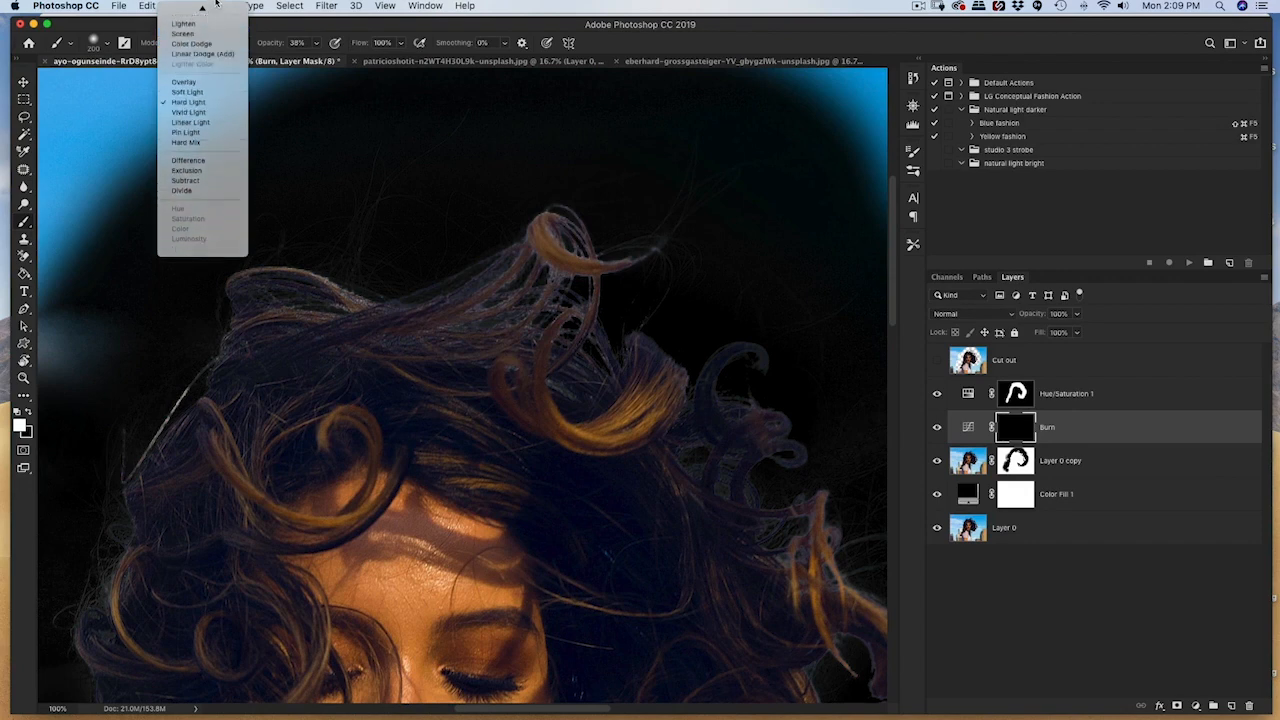
click(200, 9)
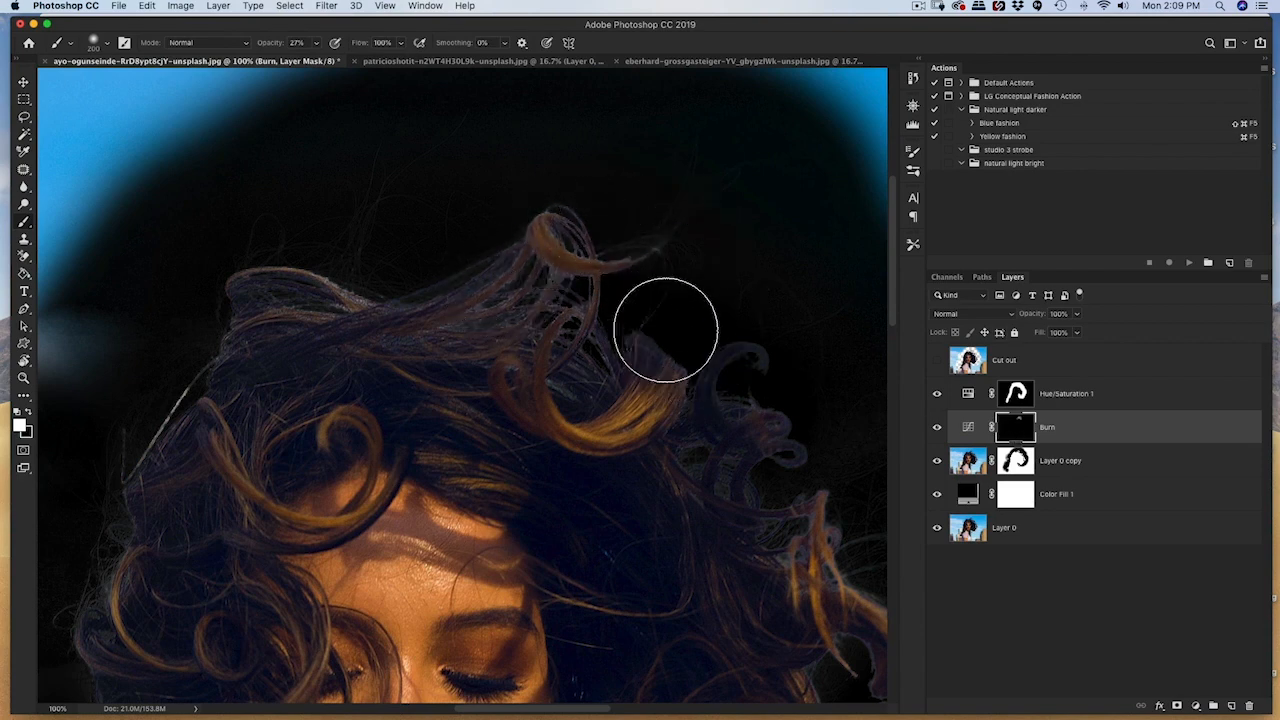
Paint white at 27% opacity on the Burn layer mask along the hair edges at the crown and on both sides of the head.
drag(381, 242, 700, 251)
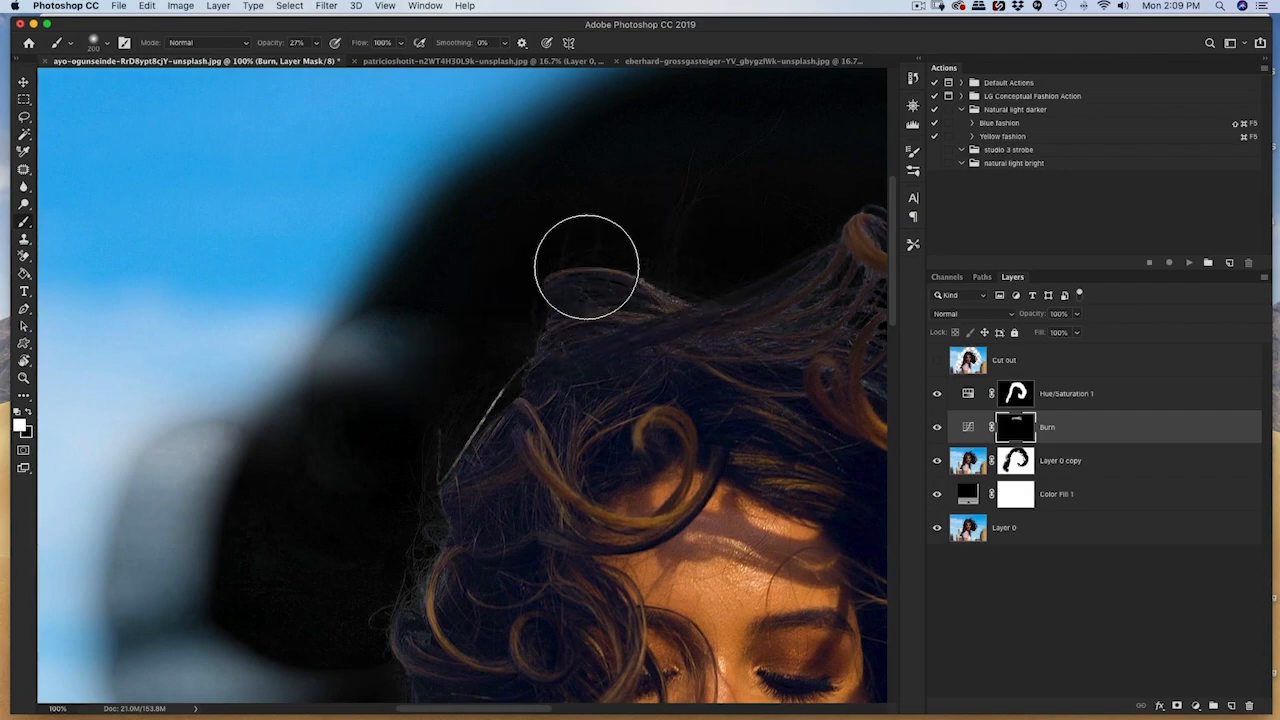
drag(366, 449, 353, 157)
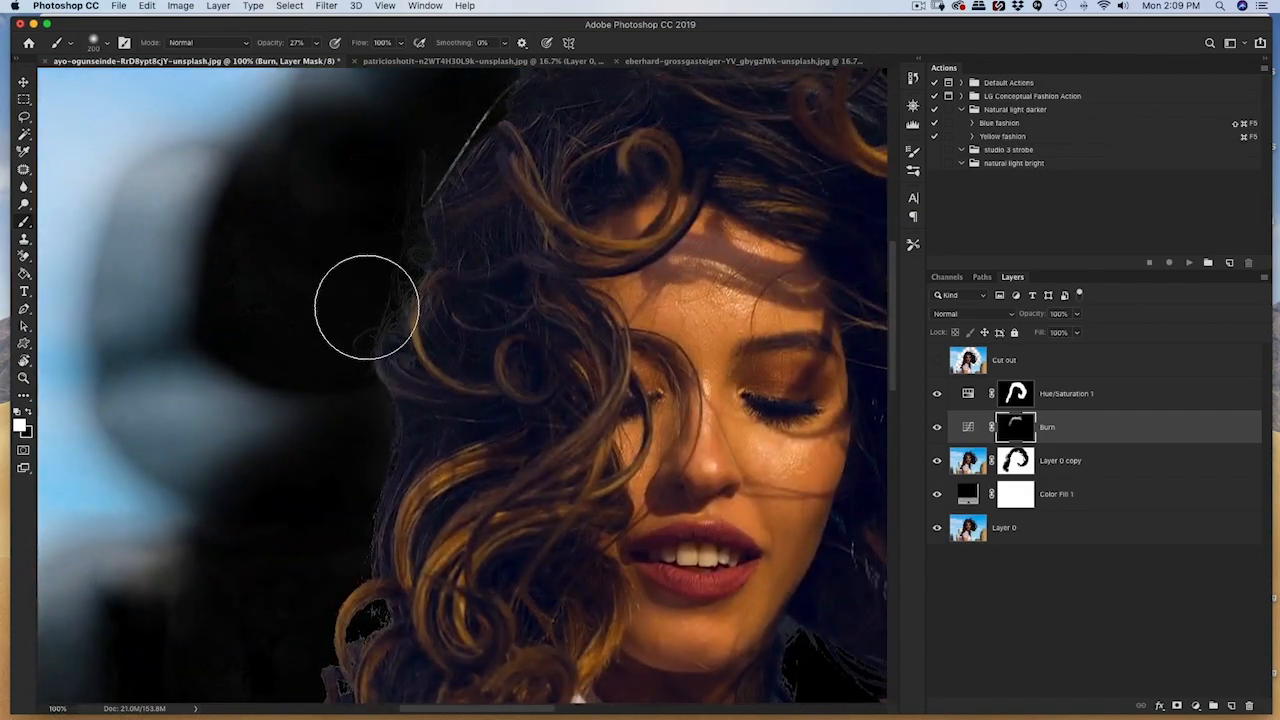
drag(320, 480, 368, 188)
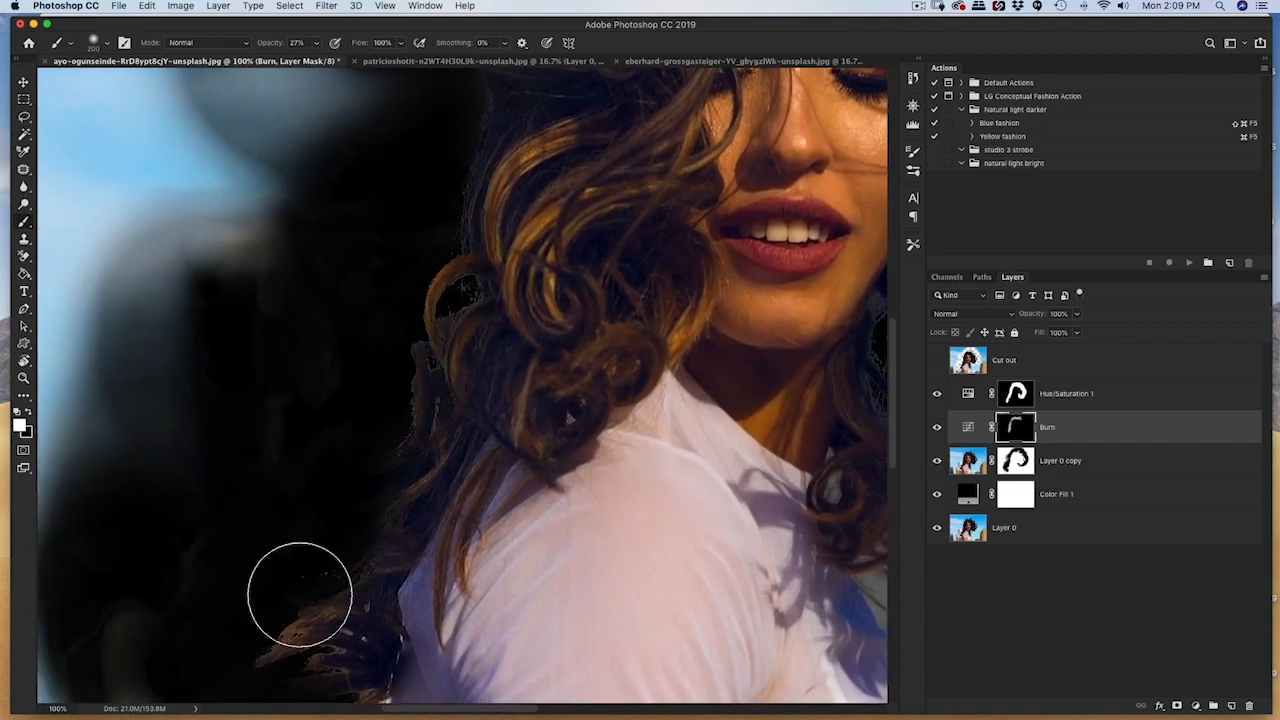
drag(690, 311, 280, 354)
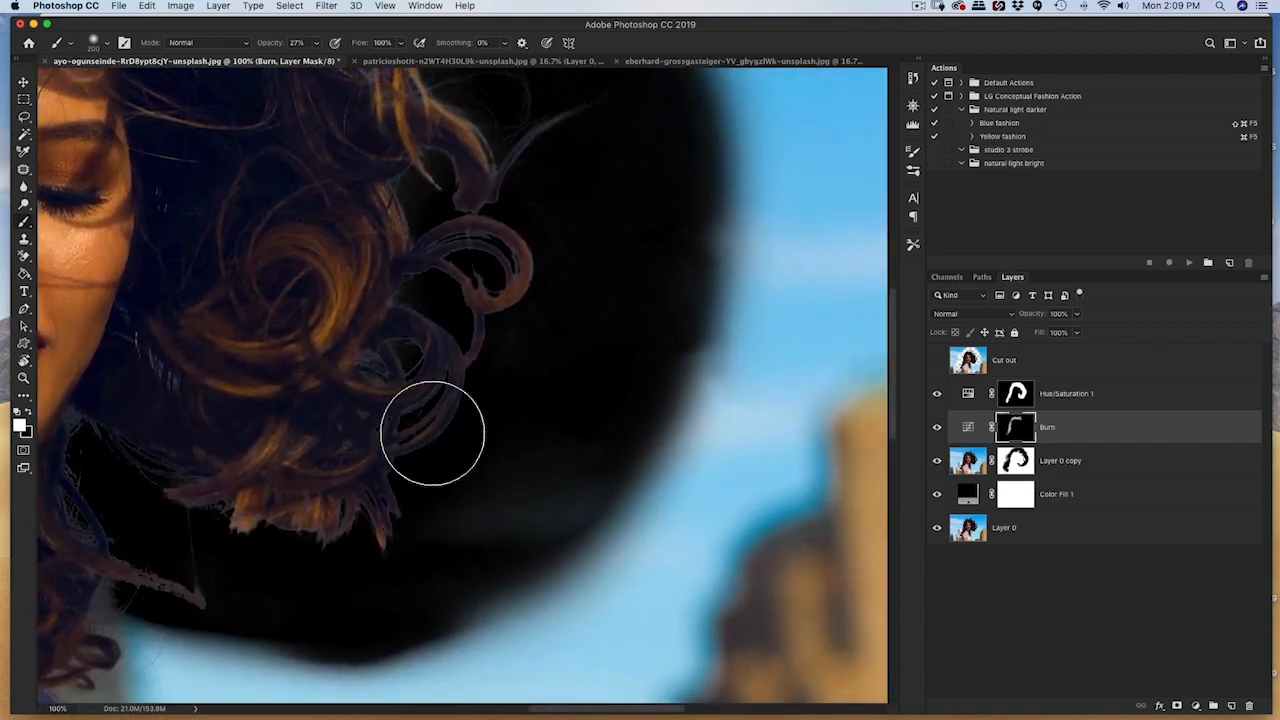
mouse_move(241, 514)
mouse_down()
mouse_move(287, 504)
mouse_move(445, 316)
mouse_move(497, 281)
mouse_move(551, 333)
mouse_move(463, 318)
mouse_move(443, 271)
mouse_move(480, 278)
mouse_move(586, 437)
mouse_up()
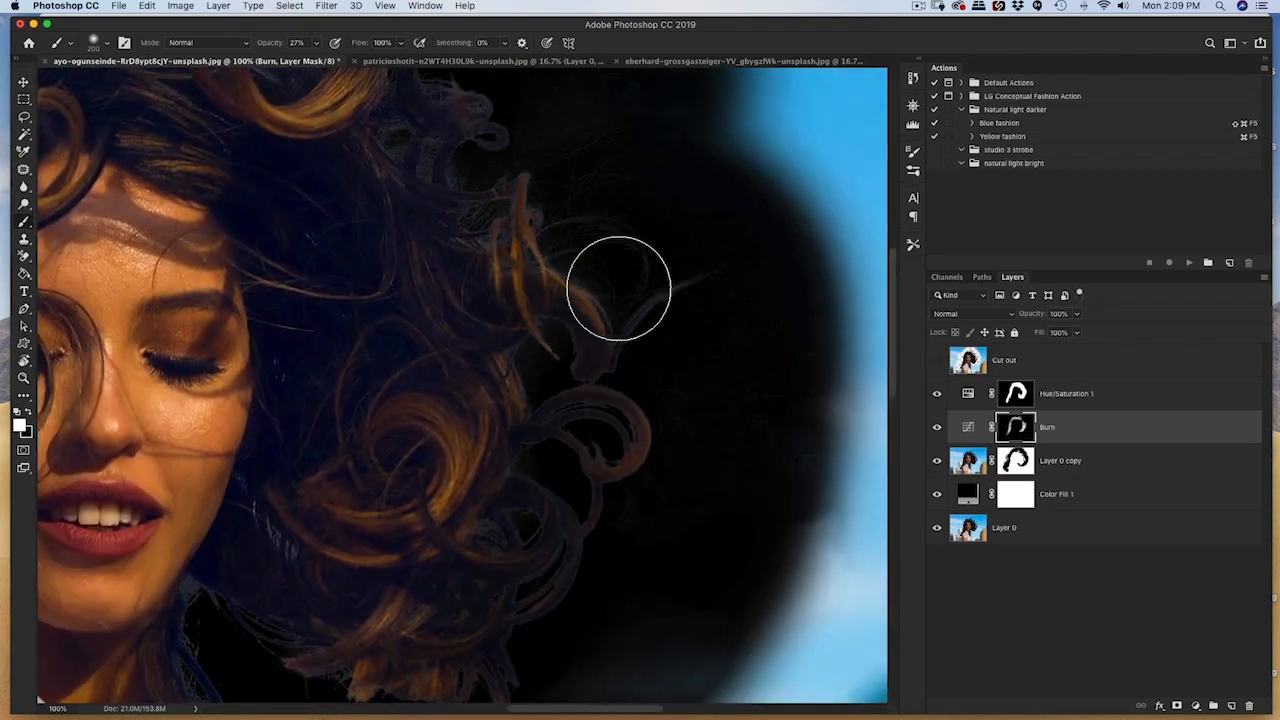
scroll(652, 474, up, 5)
scroll(652, 474, left, 2)
mouse_move(495, 318)
mouse_down()
mouse_move(414, 266)
mouse_move(511, 300)
mouse_move(688, 405)
mouse_up()
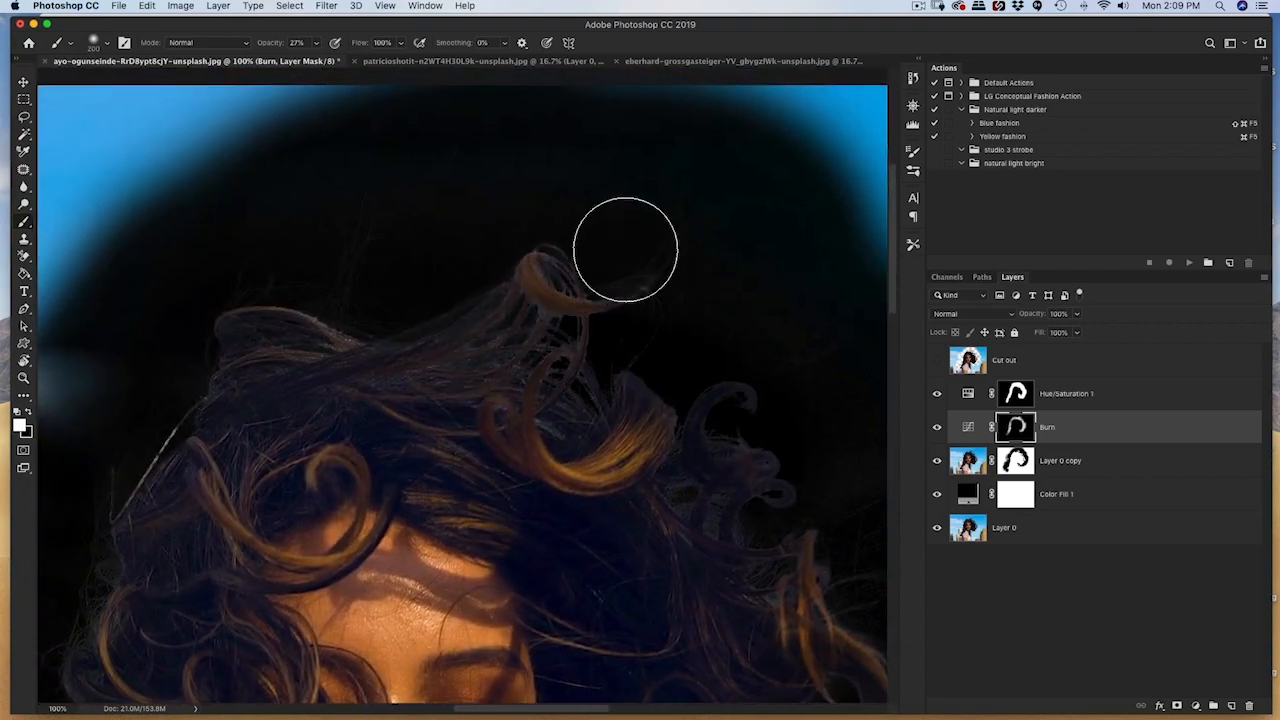
Set the colour of the Color Fill 1 layer to pure black, 000000.
key(super+minus)
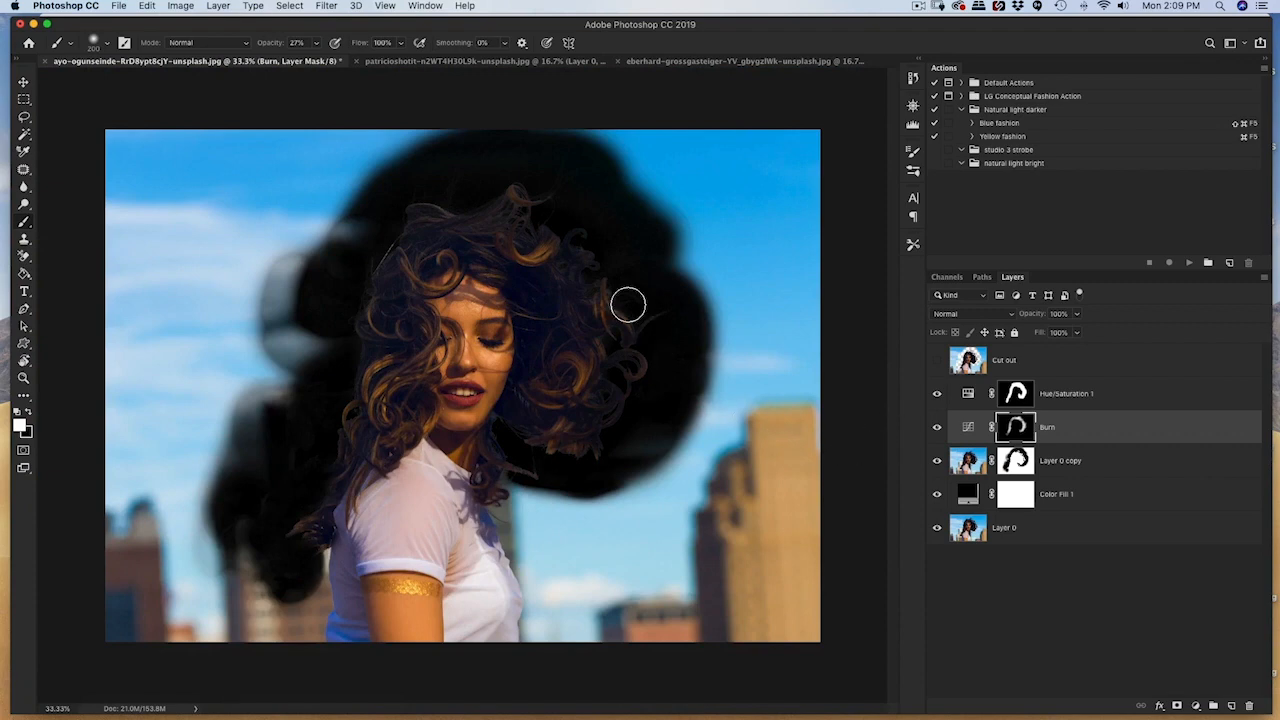
double_click(967, 494)
click(857, 441)
mouse_move(857, 441)
mouse_down()
mouse_move(905, 330)
mouse_move(740, 316)
mouse_move(746, 501)
mouse_move(802, 506)
mouse_move(837, 449)
mouse_move(744, 498)
mouse_up()
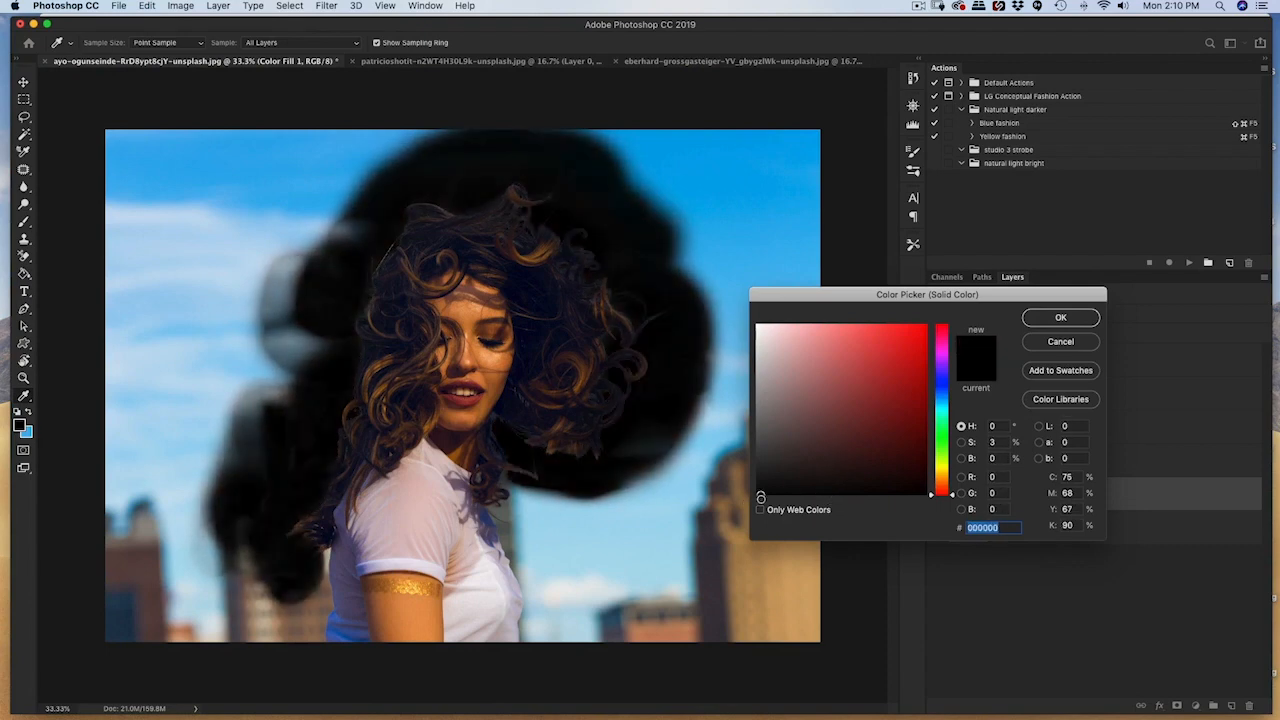
click(1060, 318)
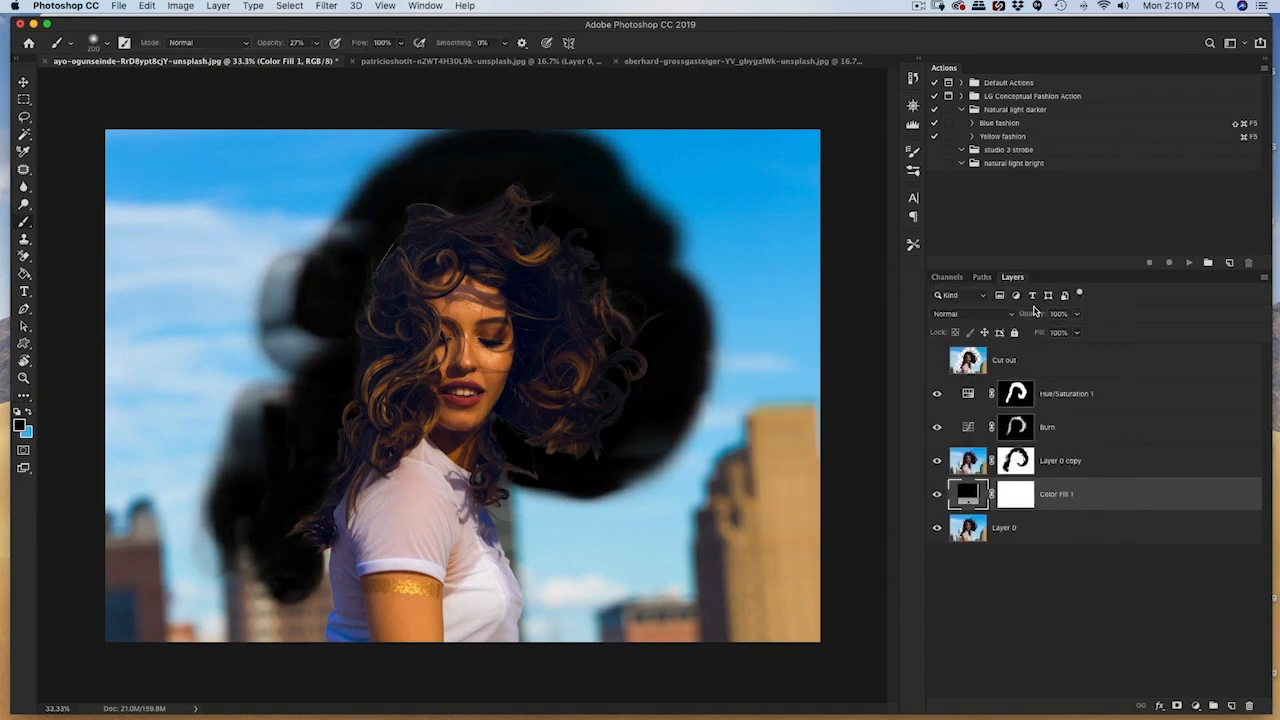
Paint black at 100% brush opacity on the Layer 0 copy mask over the remaining background patches beside the left side of the hair.
key(super+minus)
key(super+minus)
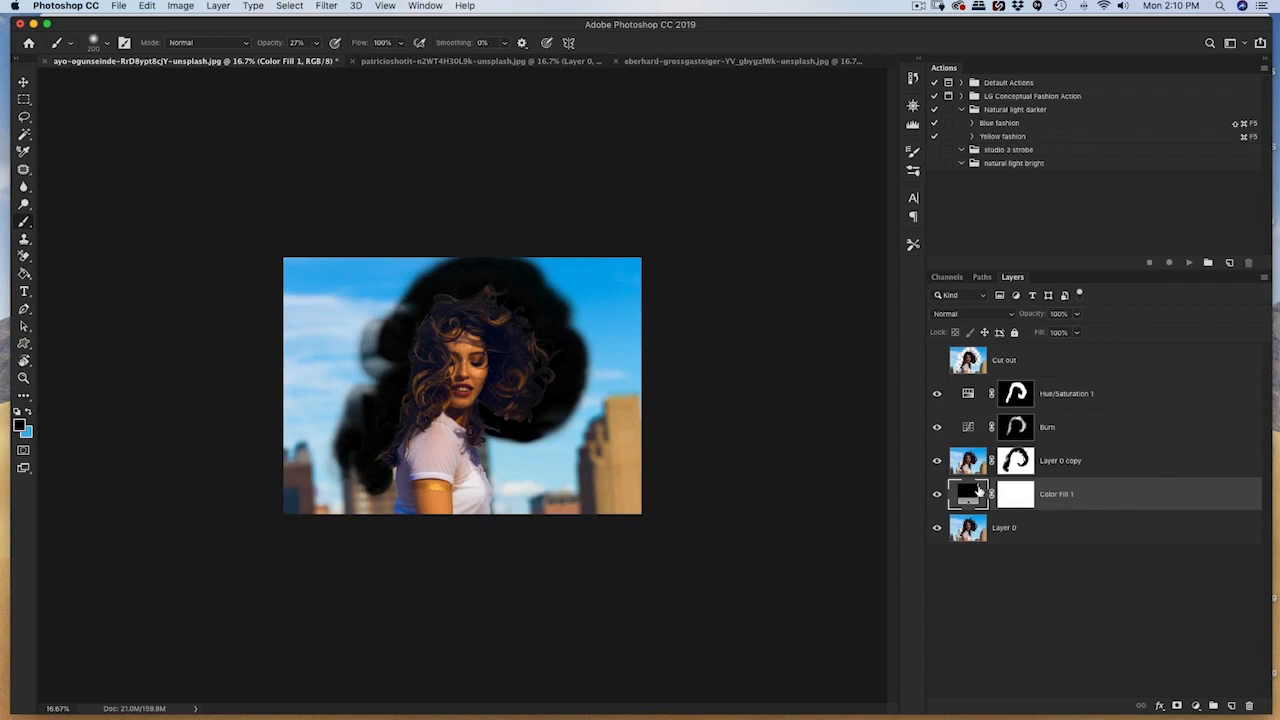
key(super+plus)
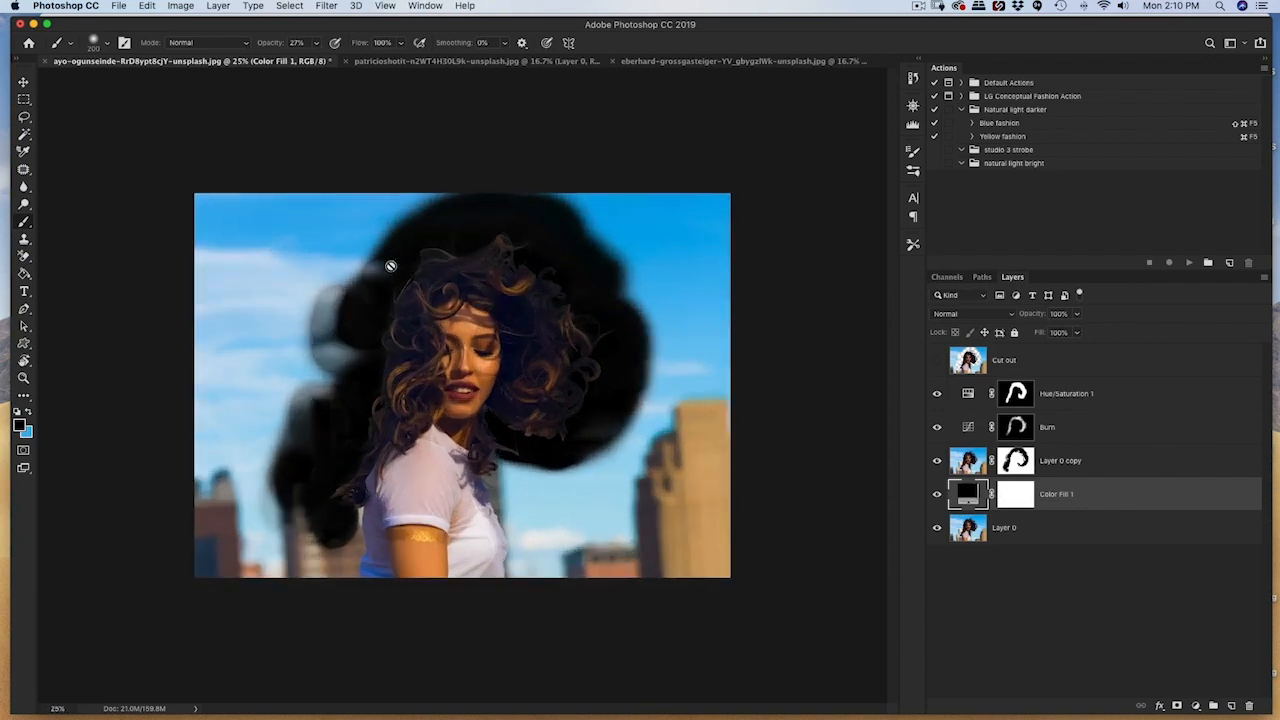
click(1016, 461)
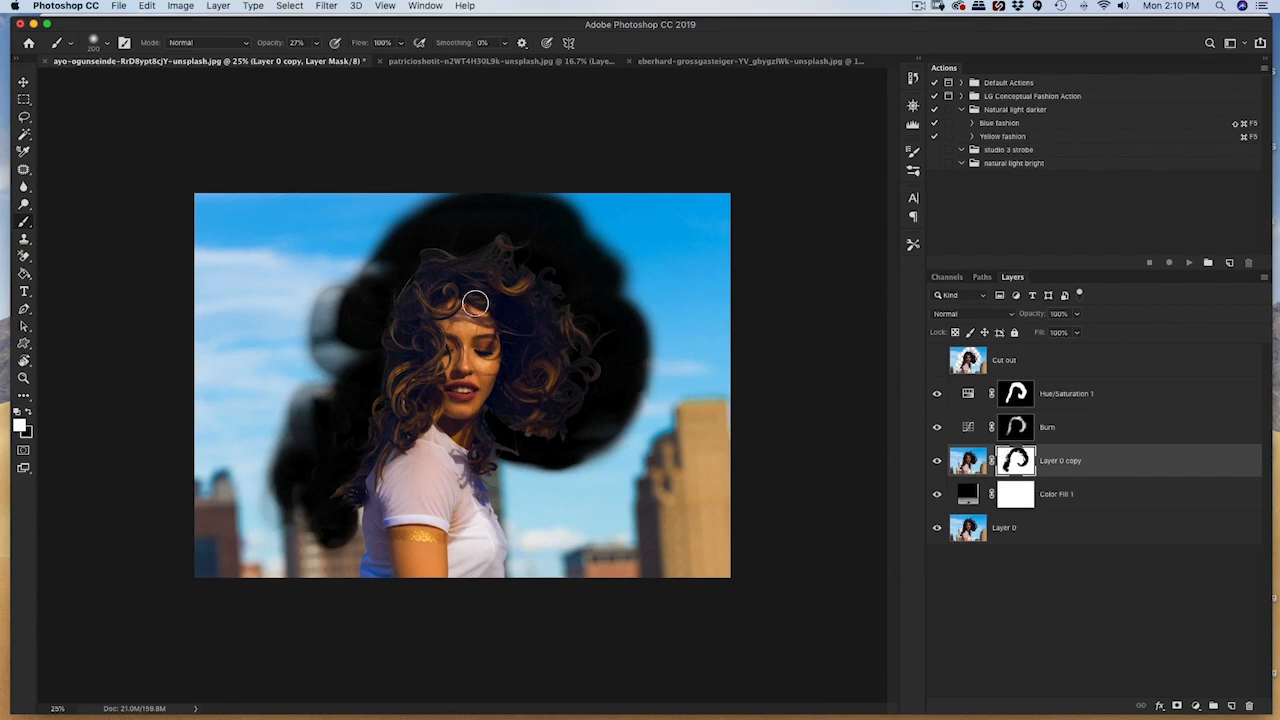
key(0)
mouse_move(376, 300)
mouse_down()
mouse_move(322, 375)
mouse_move(380, 286)
mouse_move(354, 315)
mouse_move(396, 207)
mouse_move(350, 215)
mouse_move(417, 200)
mouse_up()
key(super+z)
key(x)
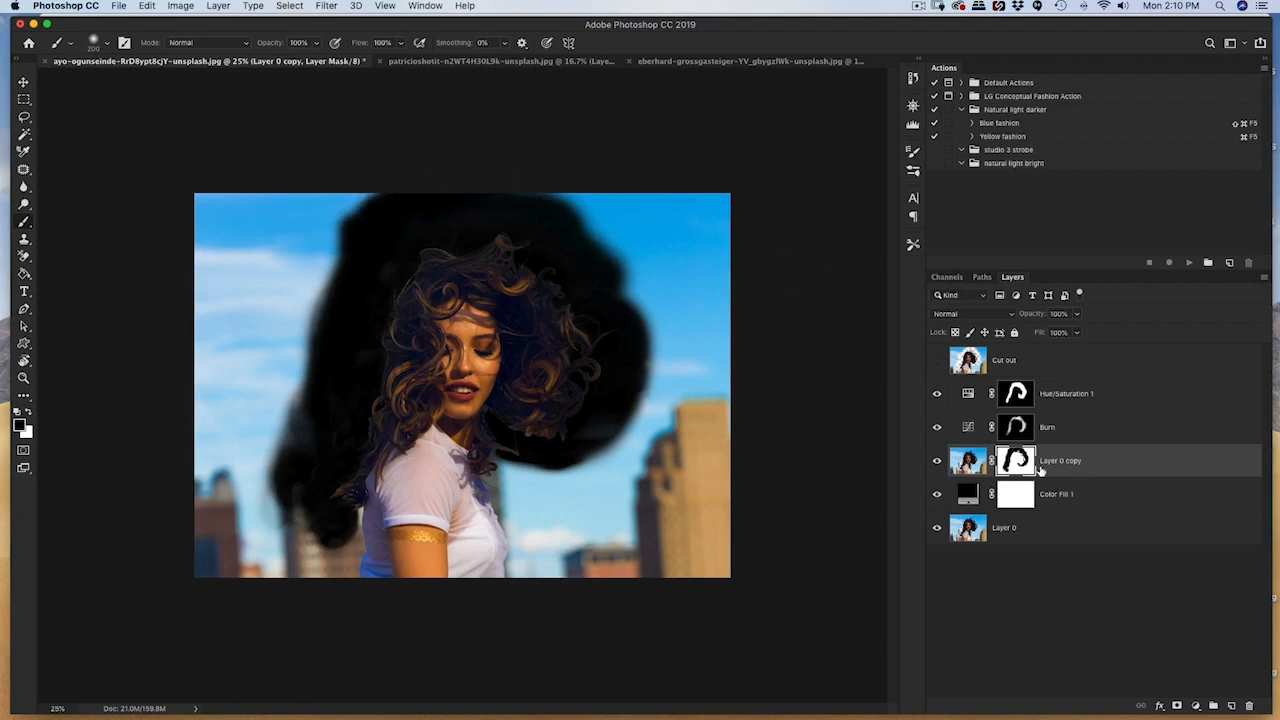
Display the Layer 0 copy mask on its own and paint its lower-right background black with an enlarged brush.
alt+click(1018, 466)
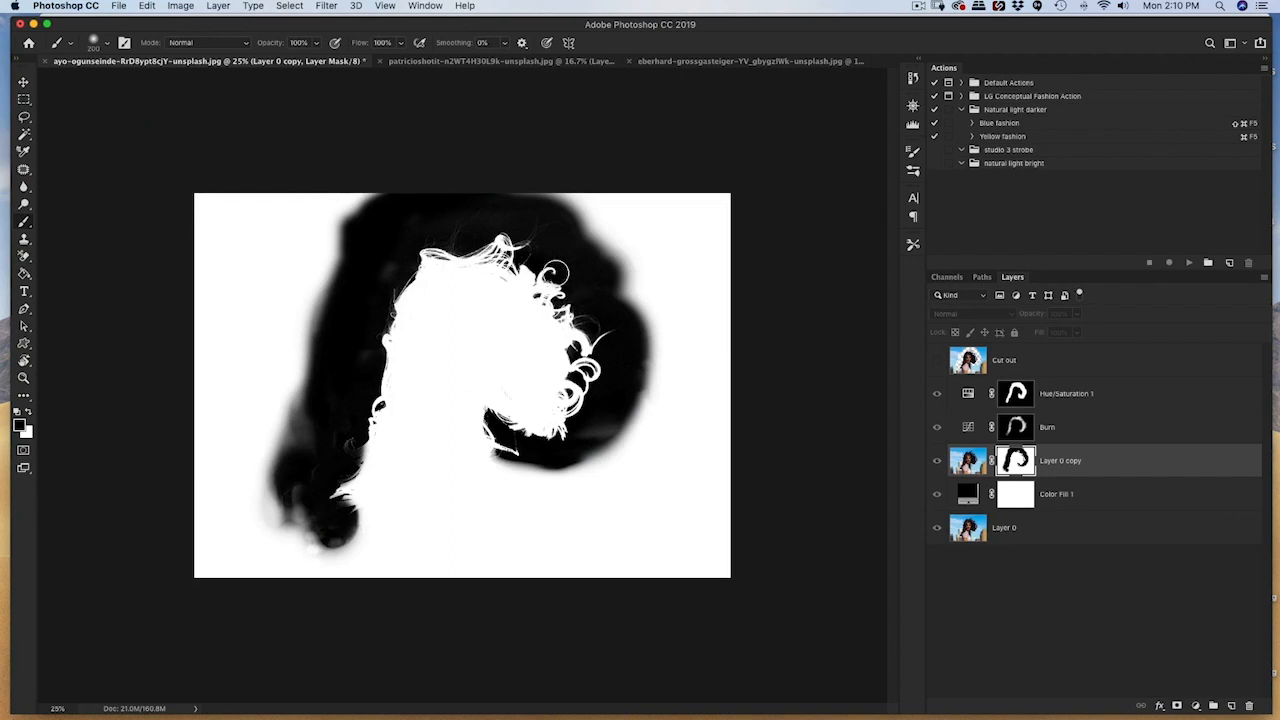
mouse_move(598, 439)
mouse_down()
mouse_move(533, 468)
mouse_move(606, 481)
mouse_move(625, 457)
mouse_move(624, 426)
mouse_move(613, 485)
mouse_move(655, 500)
mouse_up()
key(bracketright)
key(bracketright)
key(bracketright)
key(bracketright)
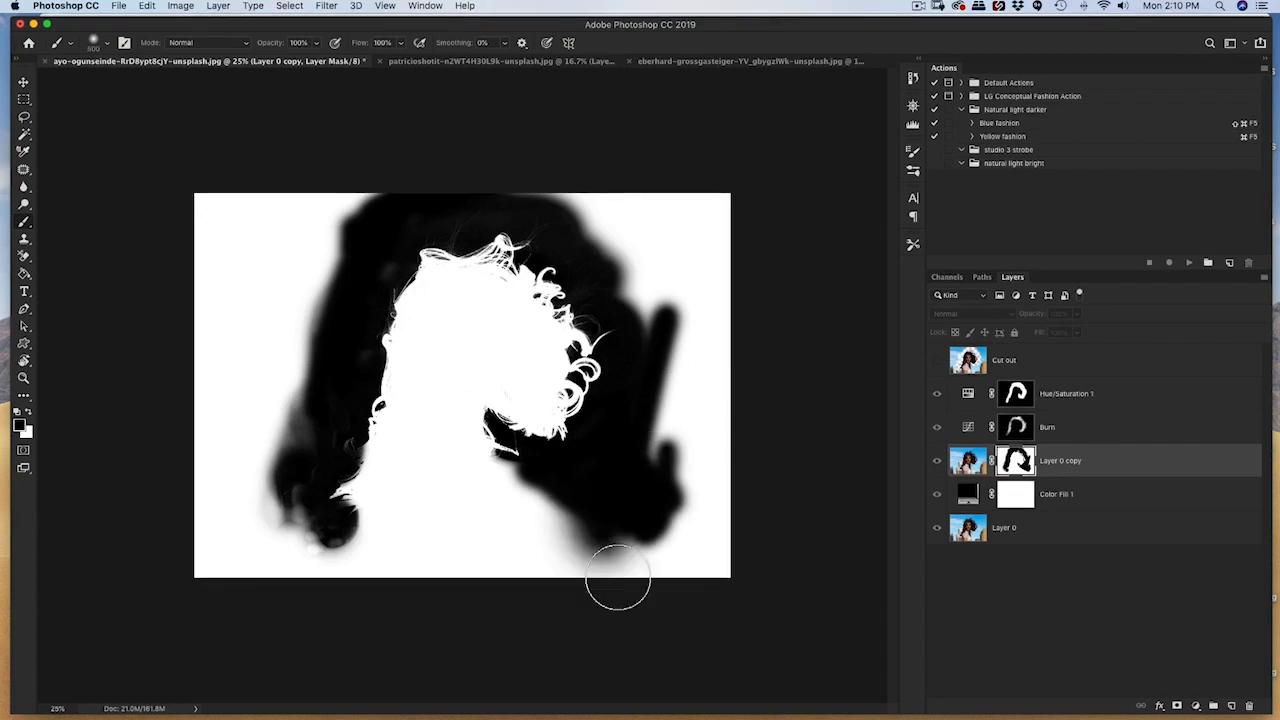
mouse_move(620, 586)
mouse_down()
mouse_move(668, 570)
mouse_move(686, 497)
mouse_move(720, 545)
mouse_up()
key(bracketleft)
key(bracketleft)
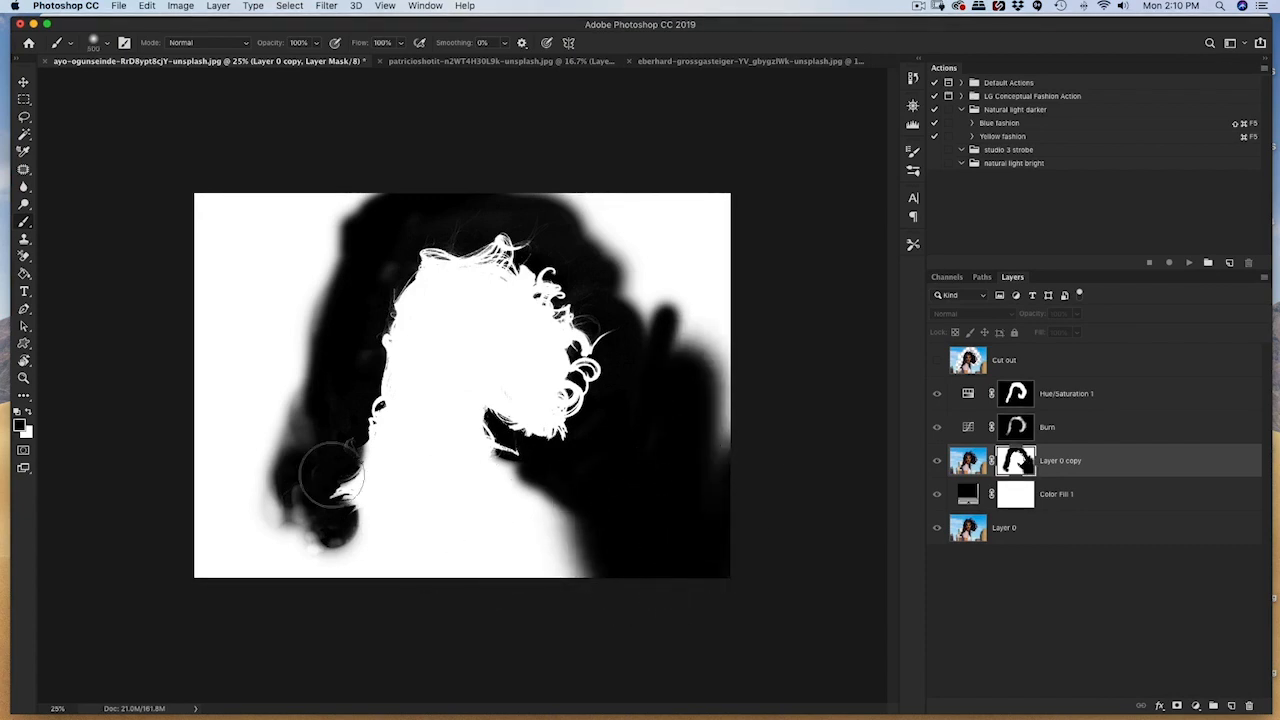
Paint the mask's left side and upper corners black with a large brush, then return to the normal image view.
mouse_move(326, 333)
mouse_down()
mouse_move(258, 570)
mouse_move(291, 506)
mouse_move(246, 396)
mouse_move(226, 380)
mouse_move(241, 490)
mouse_move(247, 335)
mouse_move(214, 248)
mouse_move(183, 289)
mouse_up()
key(bracketright)
key(bracketright)
key(bracketright)
key(bracketright)
key(bracketright)
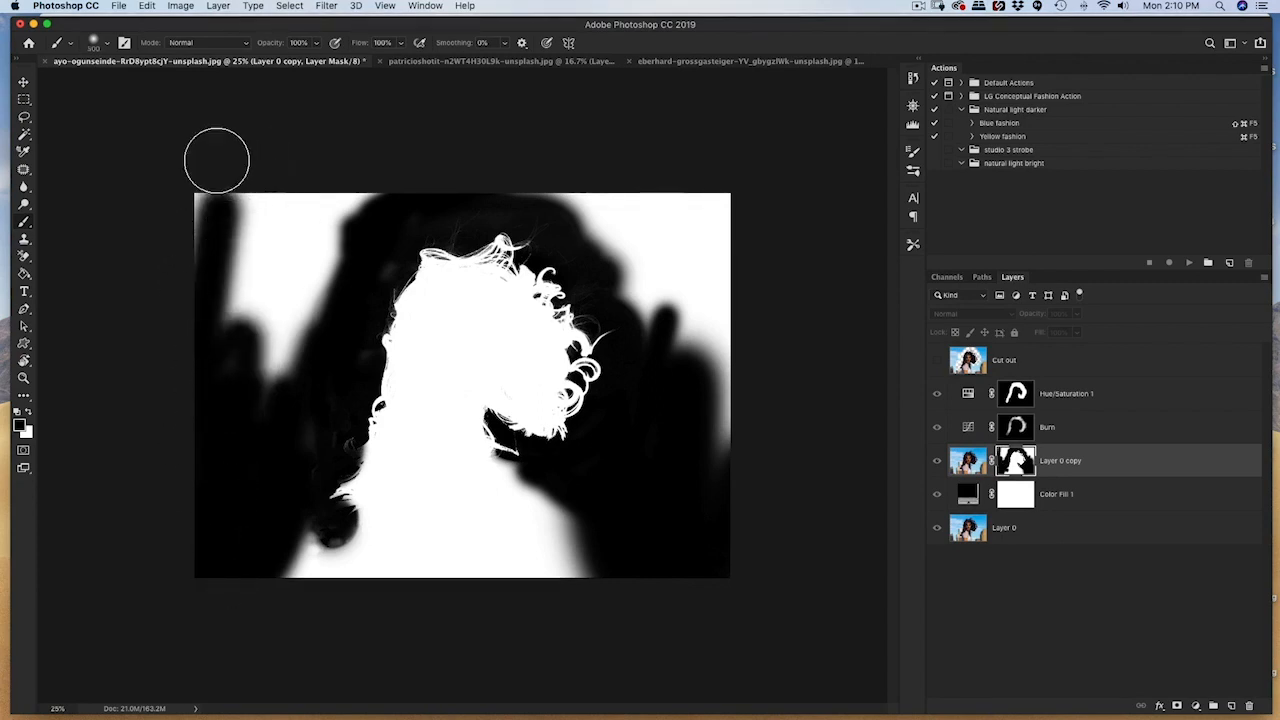
mouse_move(217, 157)
mouse_down()
mouse_move(261, 374)
mouse_move(303, 250)
mouse_move(353, 193)
mouse_move(404, 163)
mouse_move(423, 187)
mouse_move(602, 198)
mouse_move(670, 237)
mouse_move(640, 301)
mouse_move(700, 357)
mouse_move(714, 448)
mouse_move(738, 265)
mouse_move(717, 233)
mouse_move(685, 228)
mouse_move(706, 177)
mouse_up()
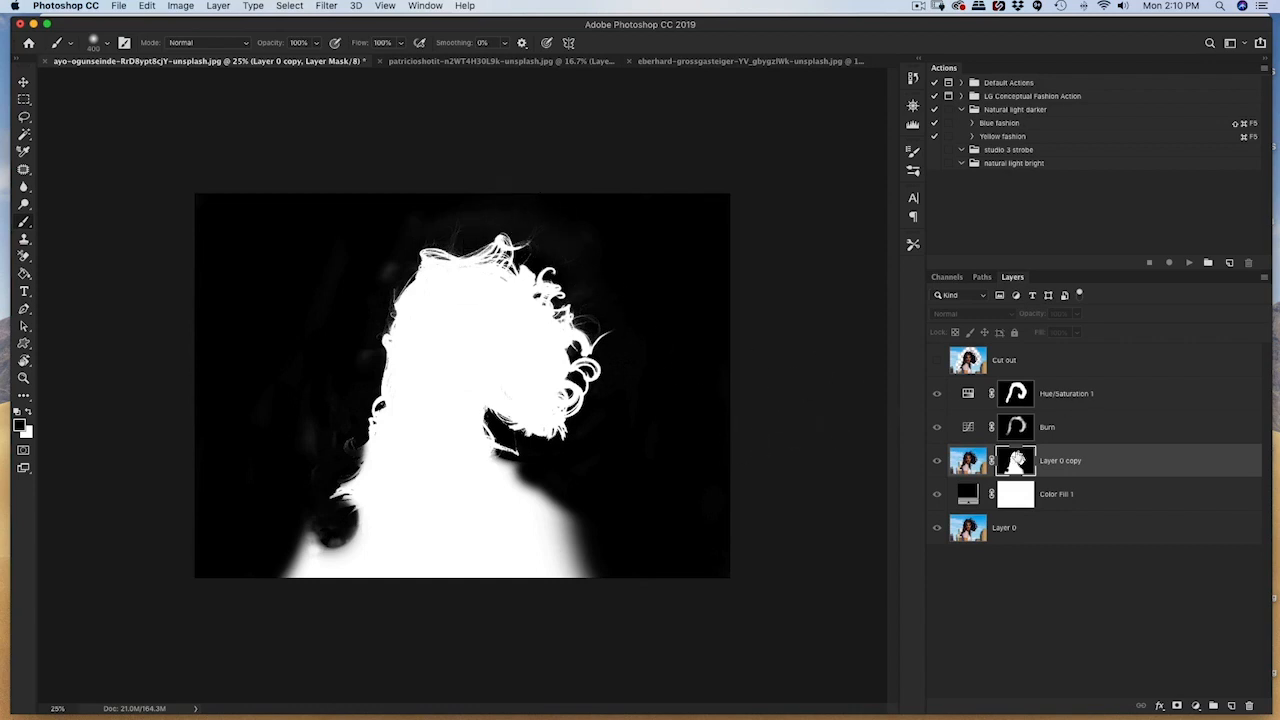
alt+click(1022, 463)
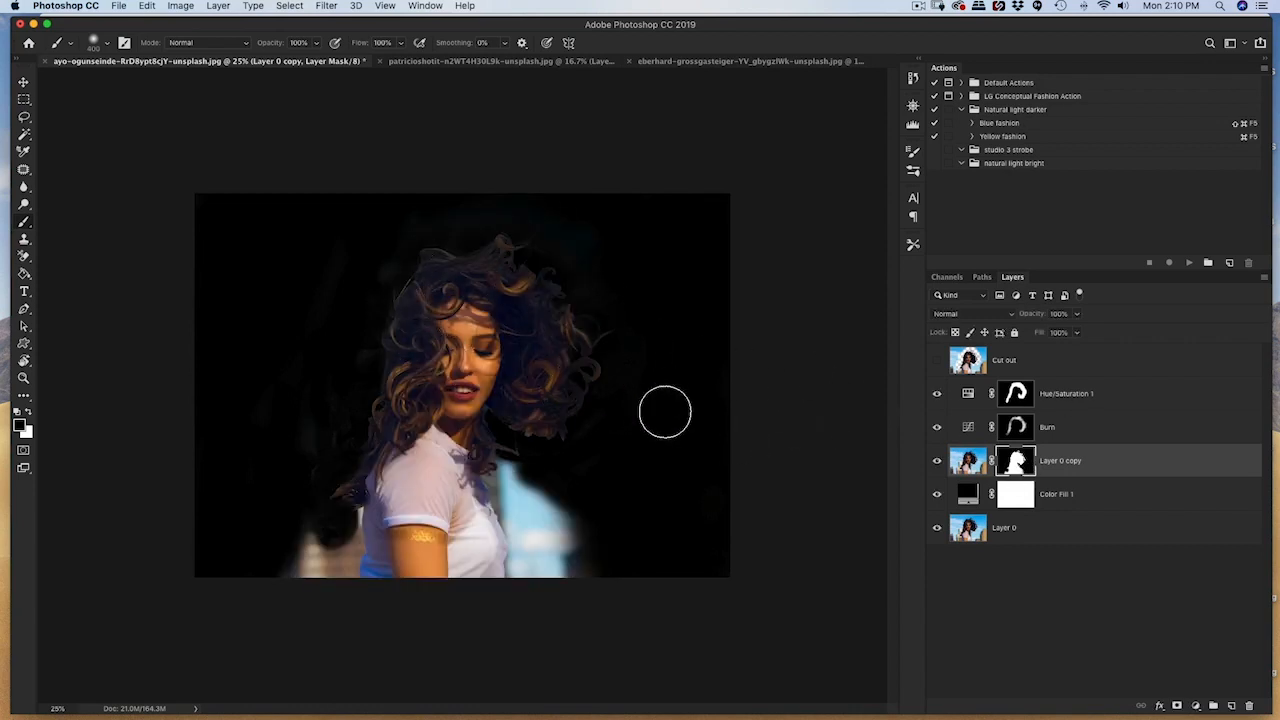
Trace the front edge of the white shirt with a Pen tool path, from below the hanging curls down the chest.
key(super+equal)
key(super+equal)
key(super+equal)
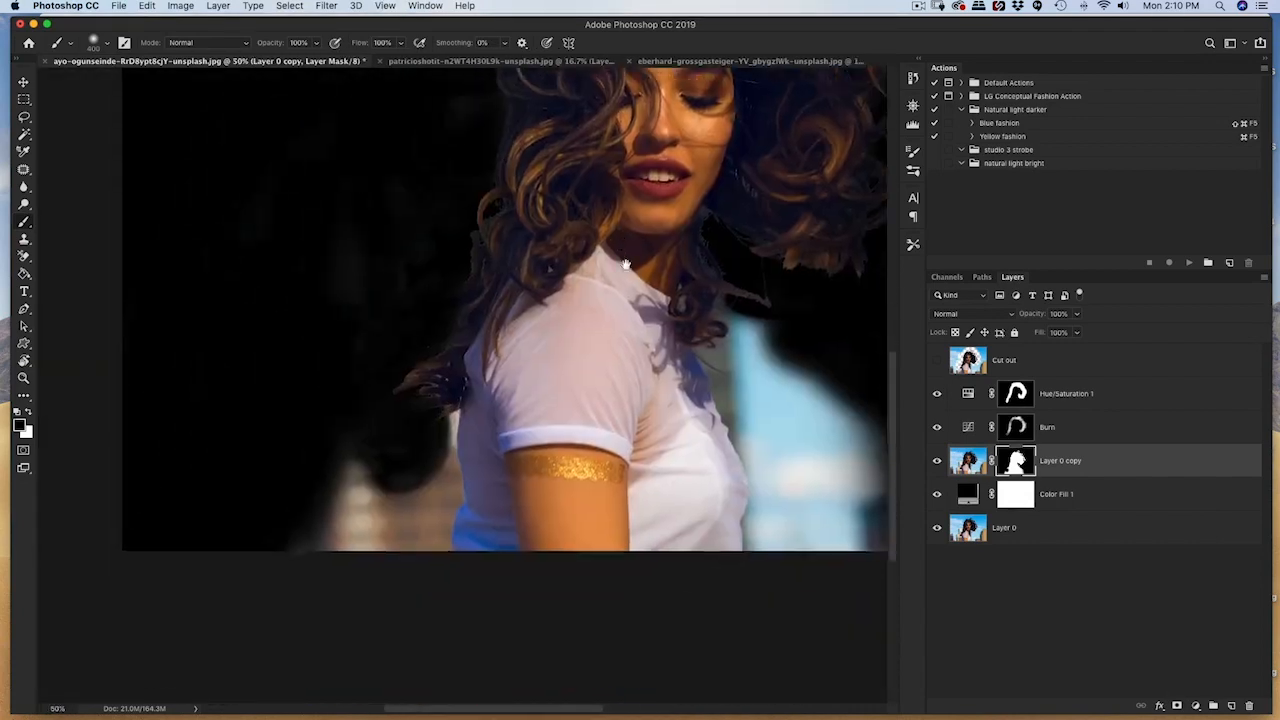
key(super+equal)
scroll(617, 334, down, 3)
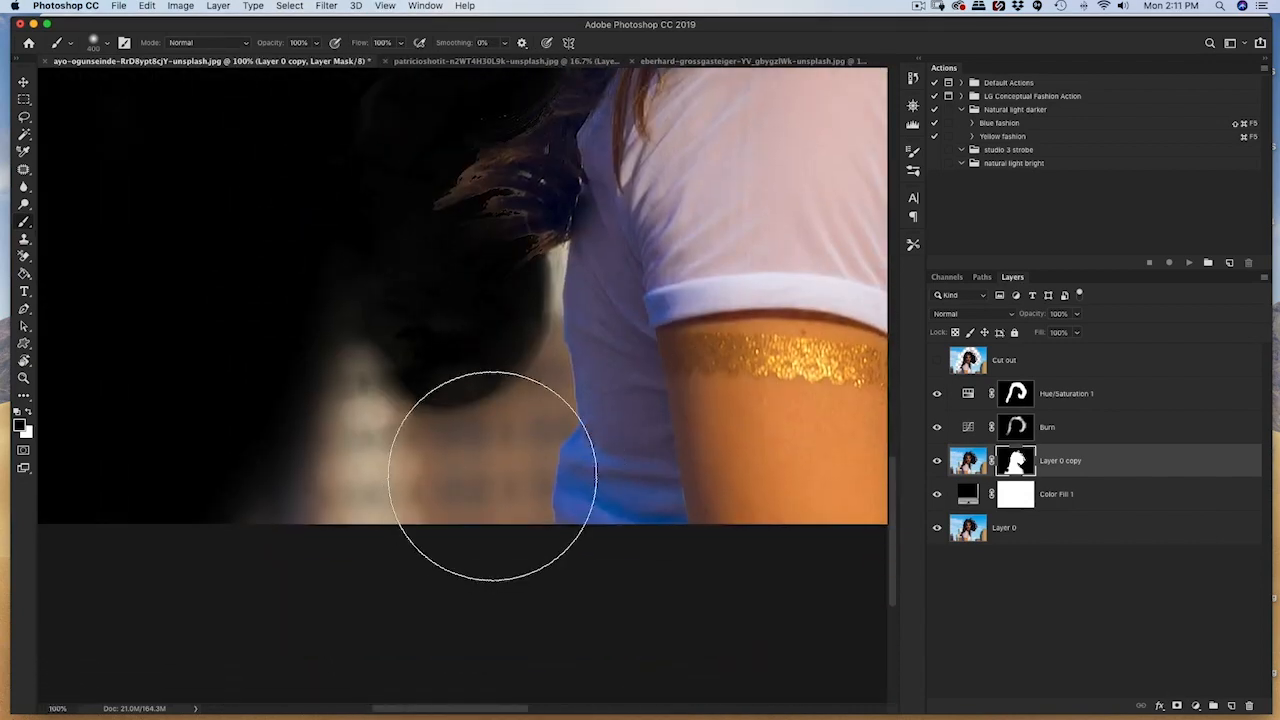
scroll(725, 335, right, 10)
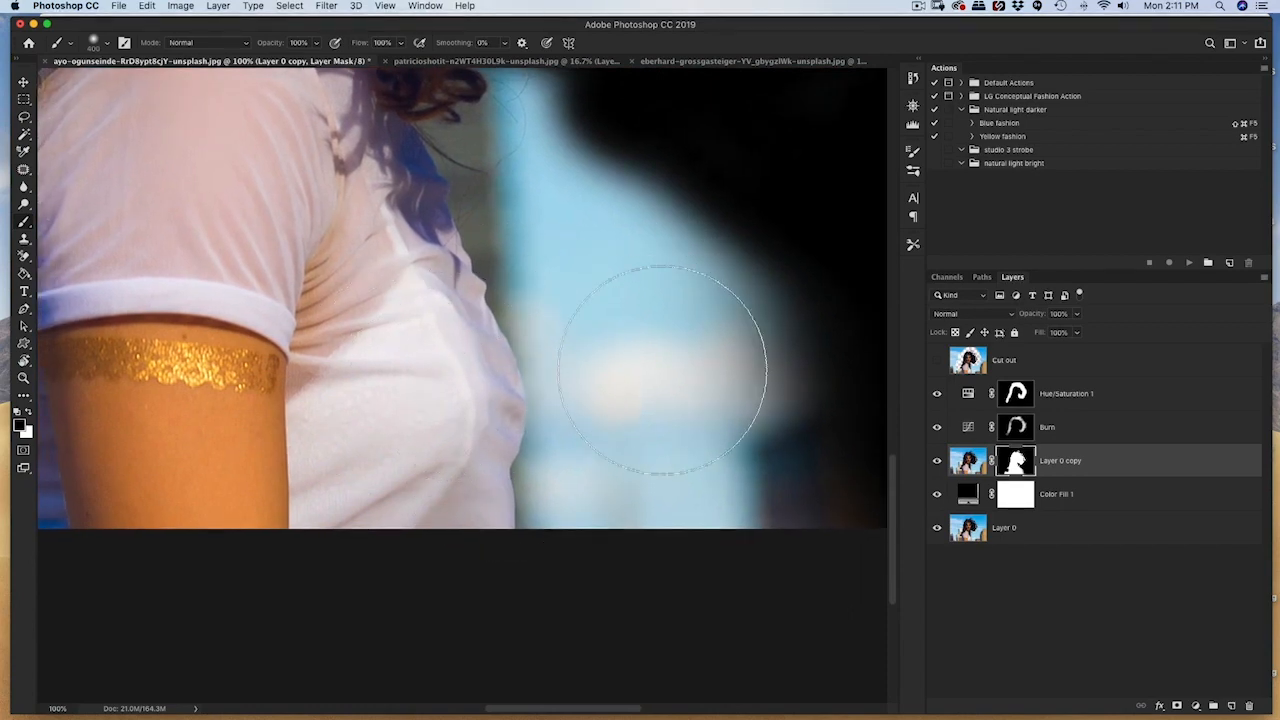
key(p)
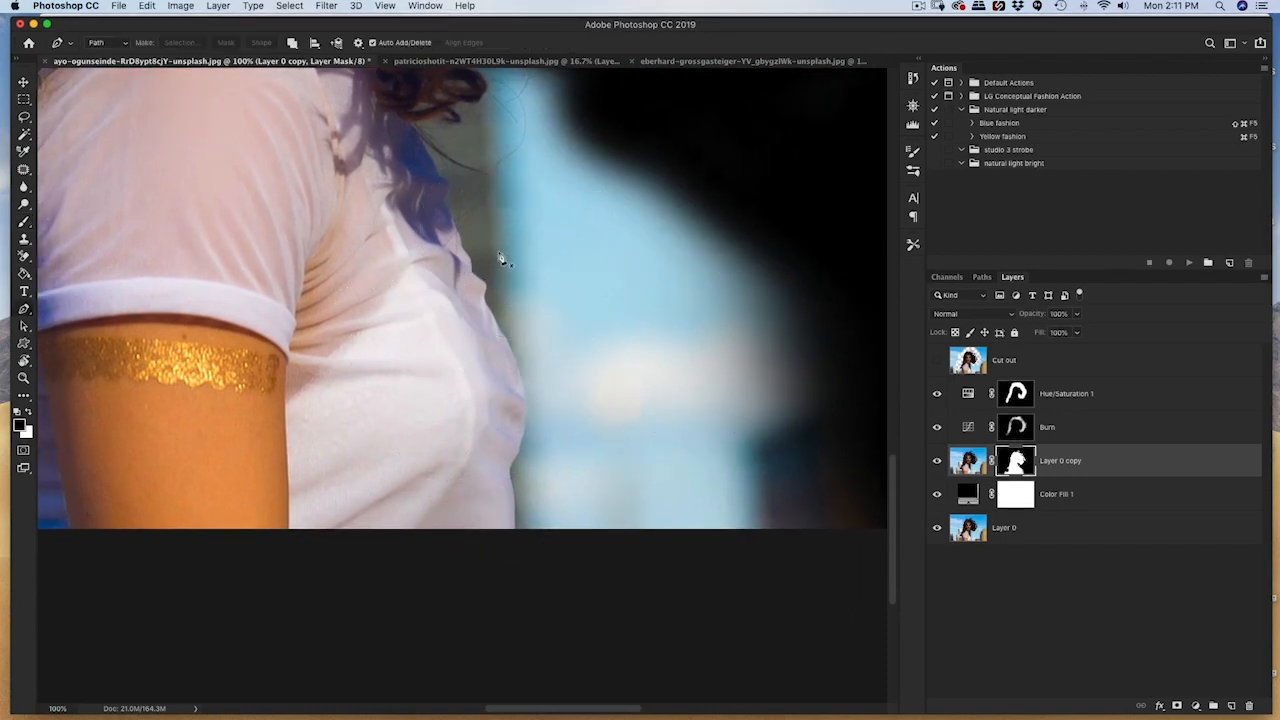
drag(457, 143, 498, 229)
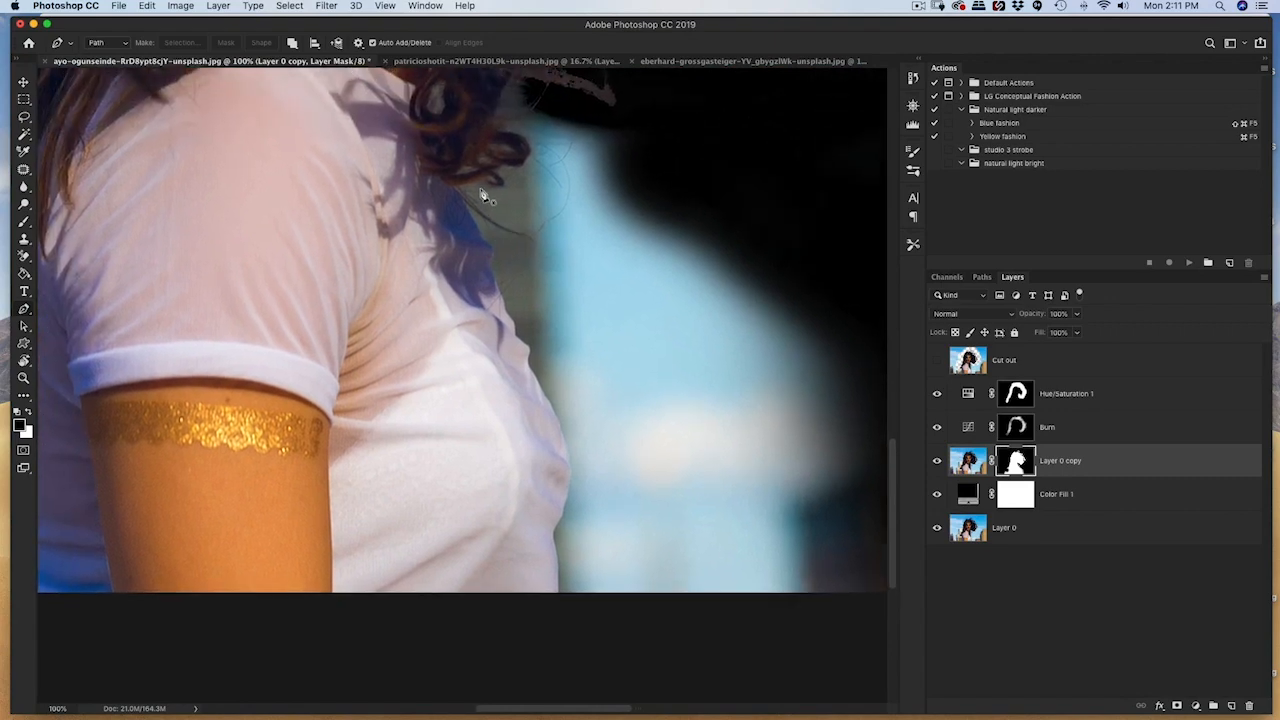
click(468, 212)
drag(490, 264, 488, 273)
drag(527, 355, 525, 367)
drag(567, 482, 562, 504)
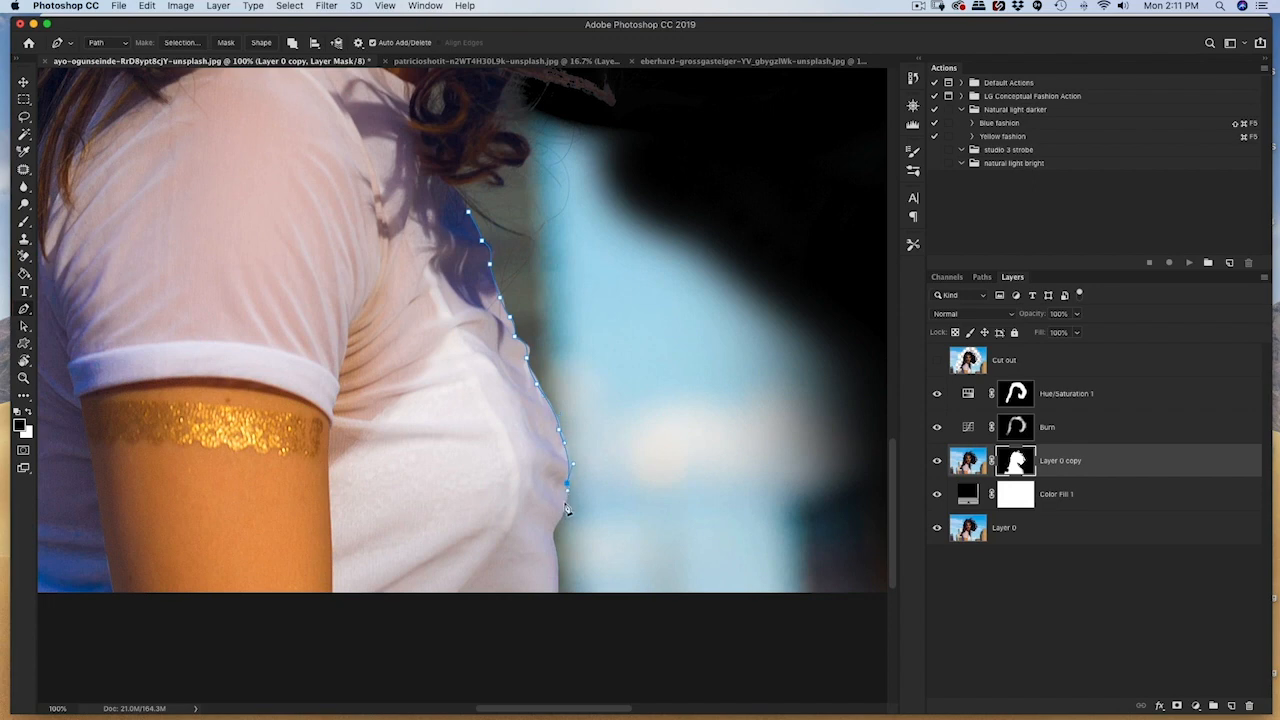
click(562, 511)
Continue the shirt path below the canvas, around the remaining blurred background and back along the curls, closing it at its starting point.
click(603, 626)
key(super+minus)
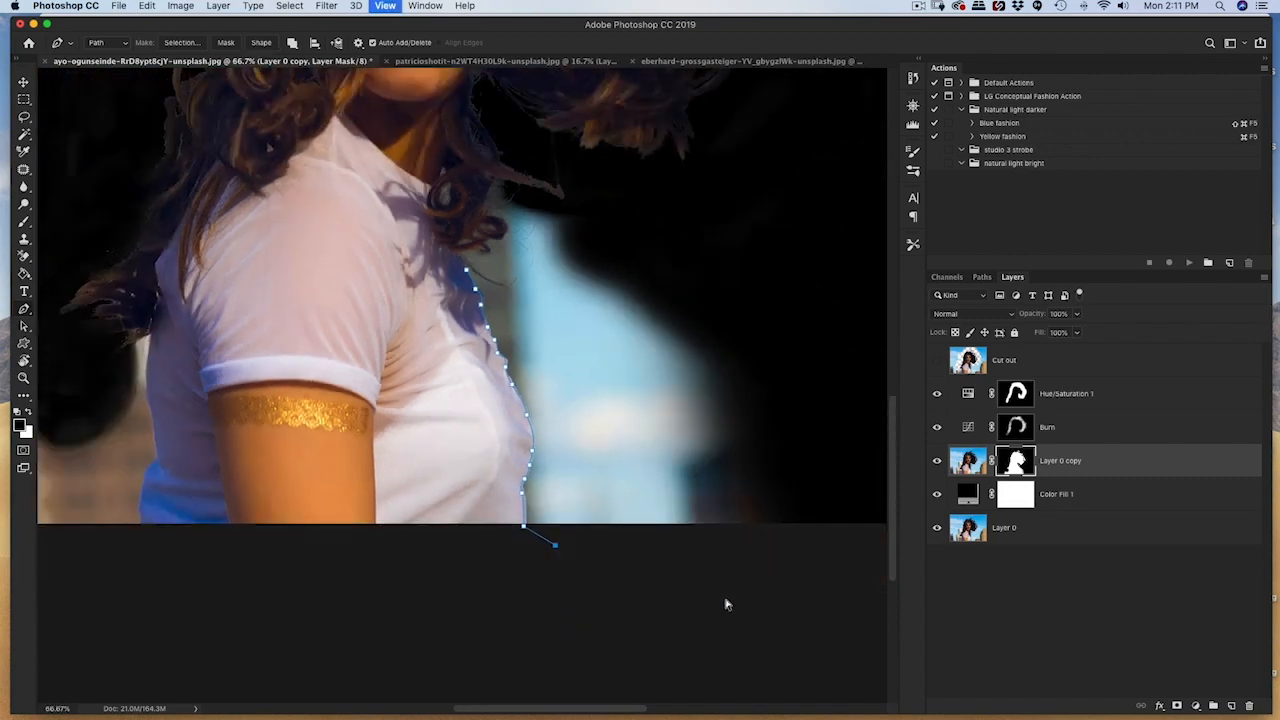
click(770, 547)
click(790, 349)
click(696, 254)
click(610, 245)
click(534, 248)
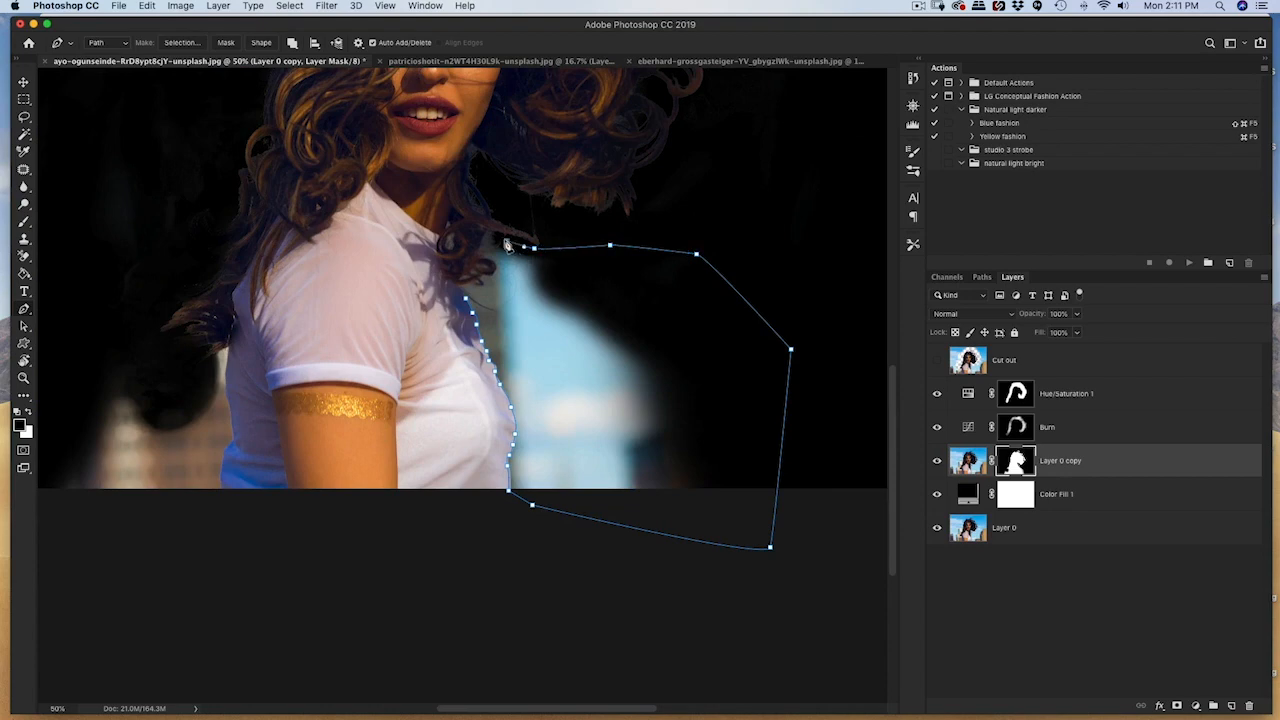
click(507, 244)
click(508, 272)
click(499, 281)
click(493, 286)
click(477, 290)
click(465, 298)
Convert the path to a new selection with a 1-pixel feather and paint the mask black over the background inside it.
right_click(612, 312)
click(700, 366)
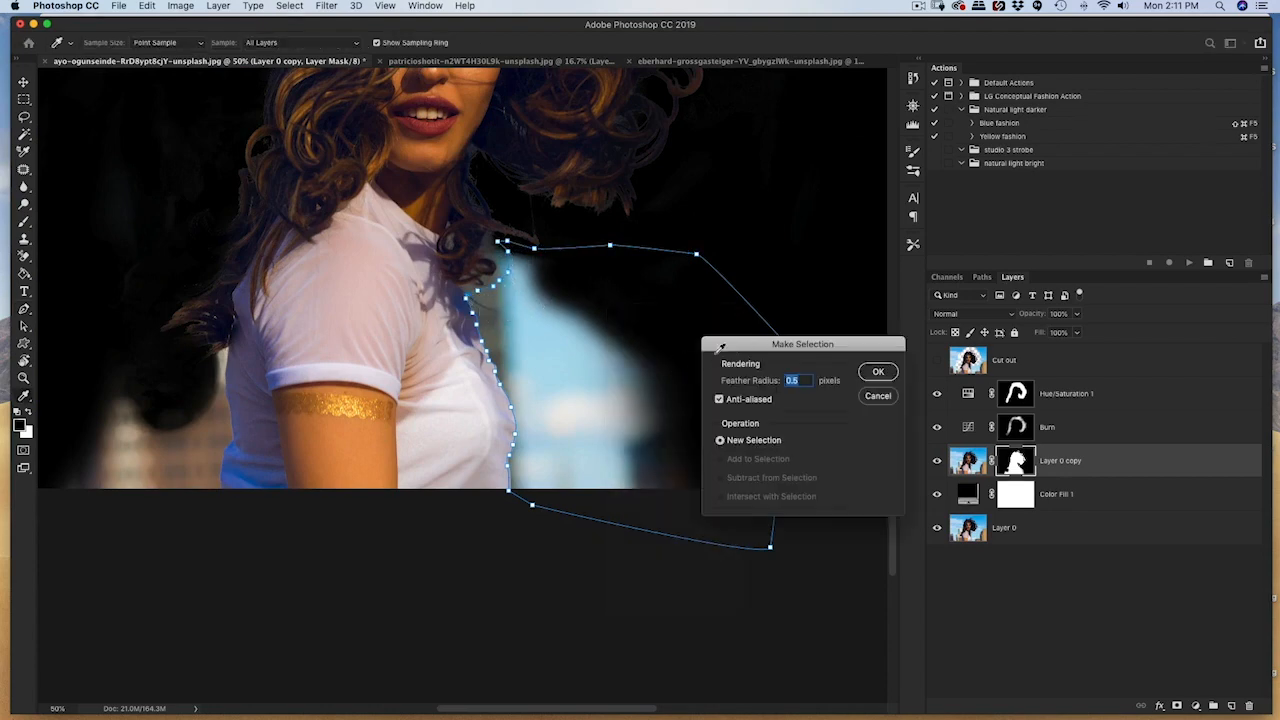
text(1)
key(Return)
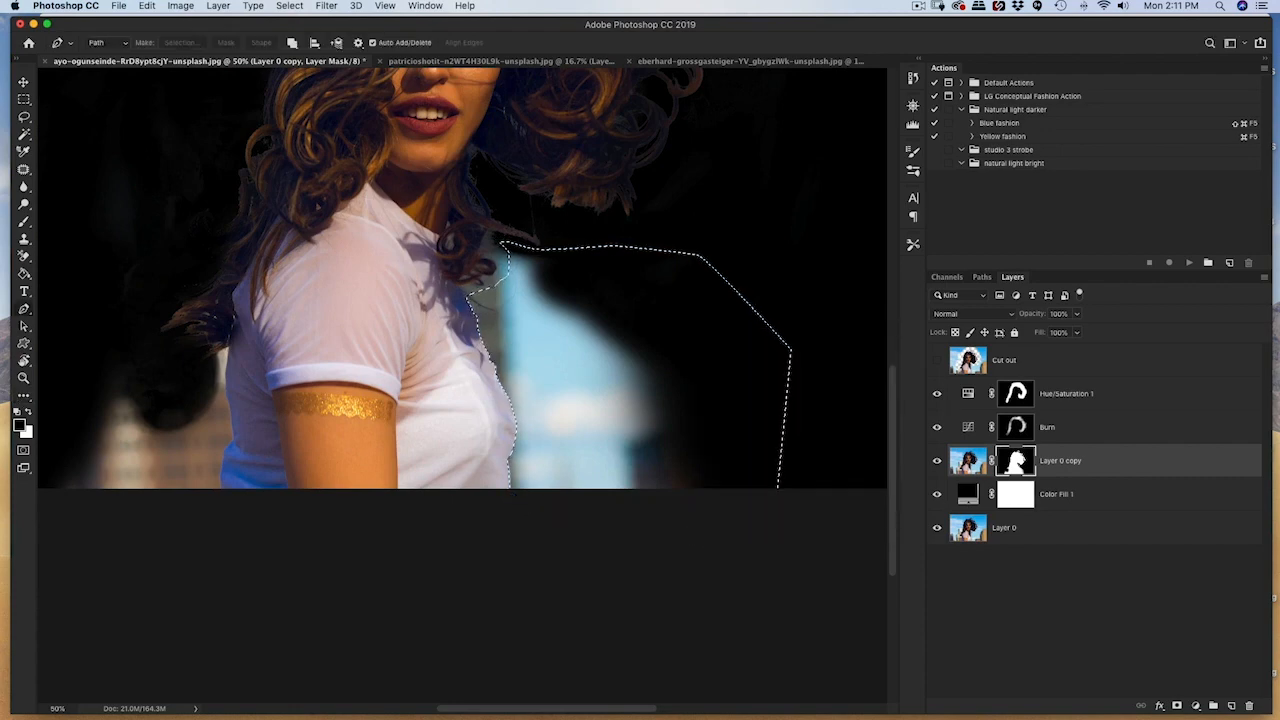
key(b)
mouse_move(530, 310)
mouse_down()
mouse_move(551, 425)
mouse_move(527, 413)
mouse_move(549, 383)
mouse_move(653, 338)
mouse_move(639, 393)
mouse_move(586, 343)
mouse_up()
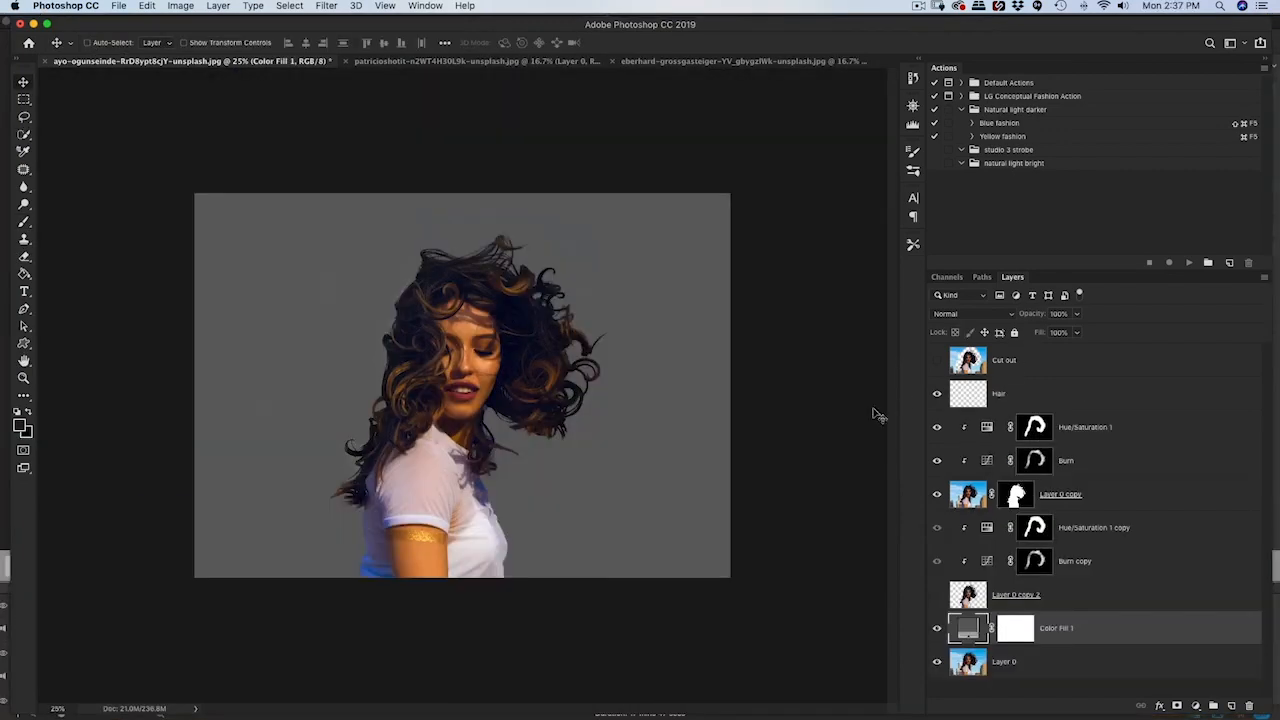
Inspect the cutout's hair edges up close on the grey background and compare them with the Cut out layer switched on.
key(ctrl+plus)
key(ctrl+plus)
key(ctrl+plus)
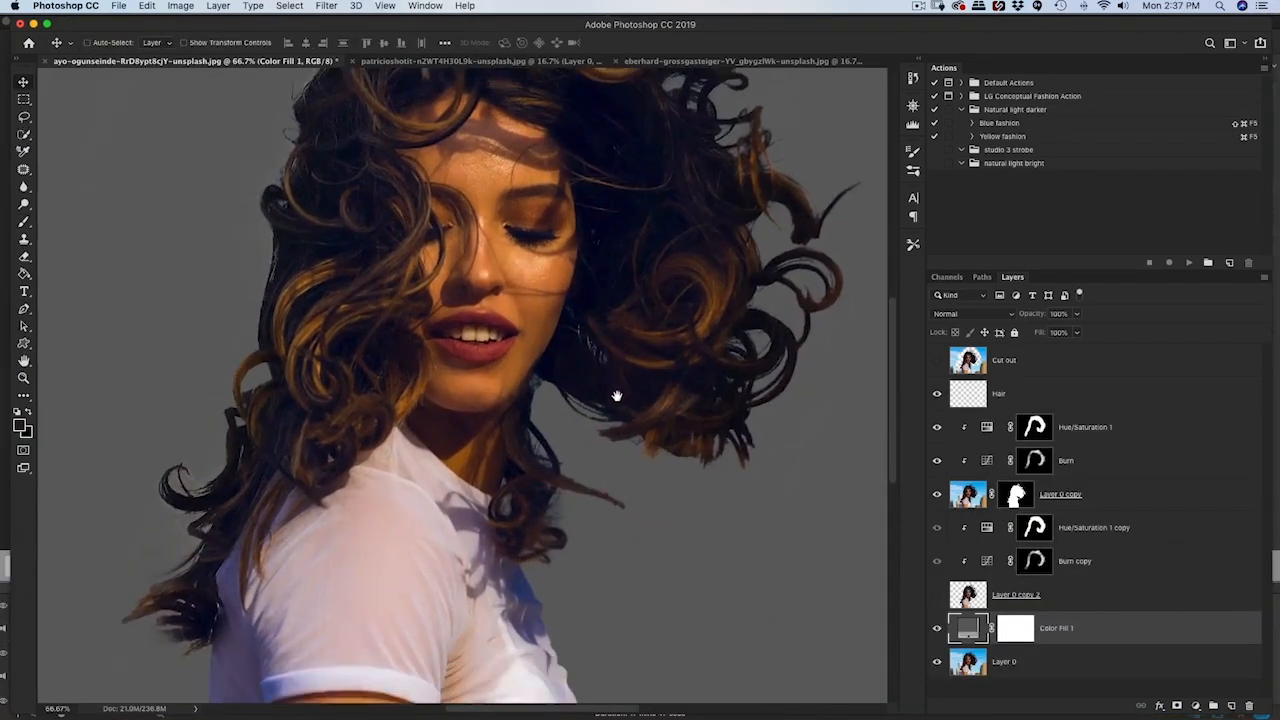
drag(617, 394, 446, 442)
key(ctrl+plus)
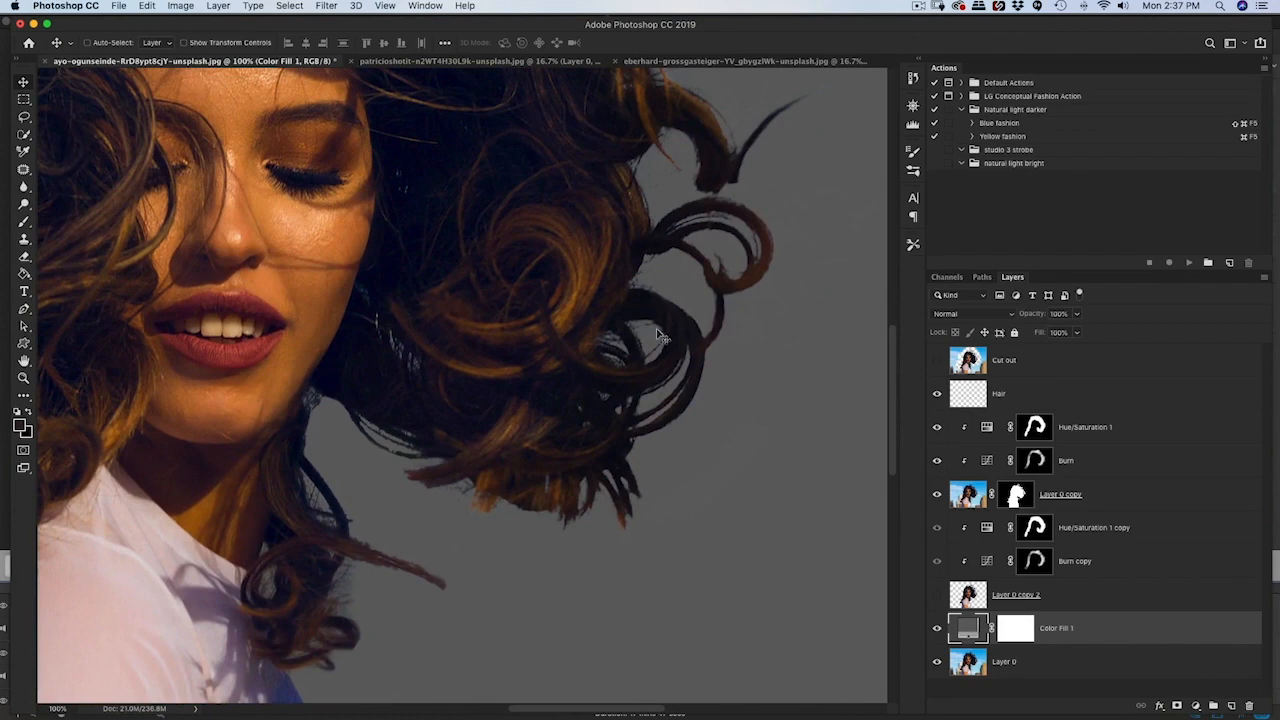
drag(452, 359, 618, 363)
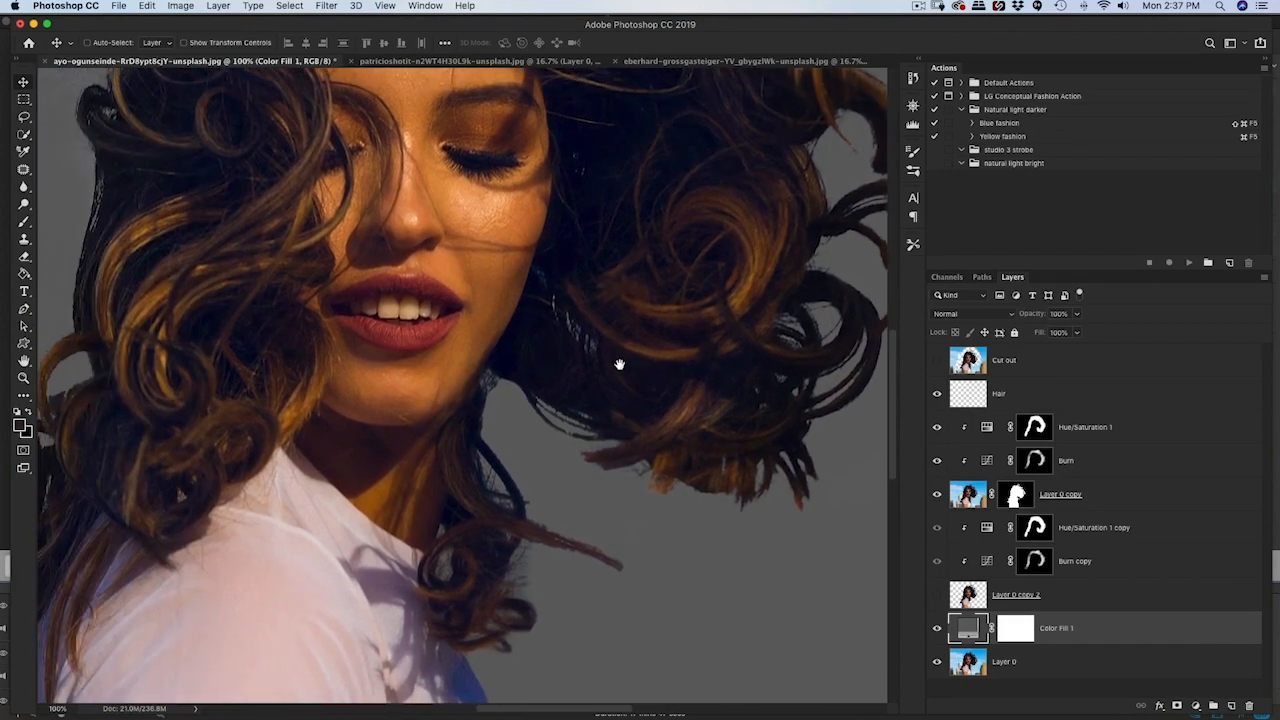
drag(298, 321, 609, 457)
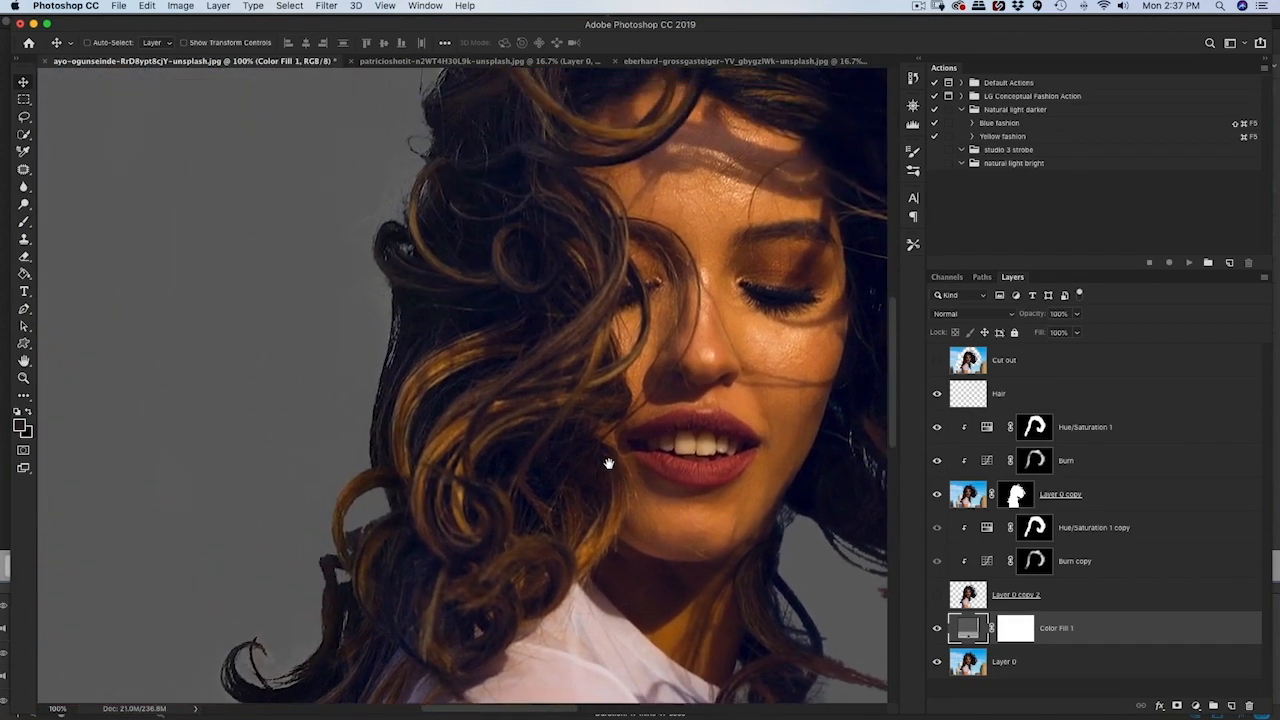
scroll(449, 457, up, 10)
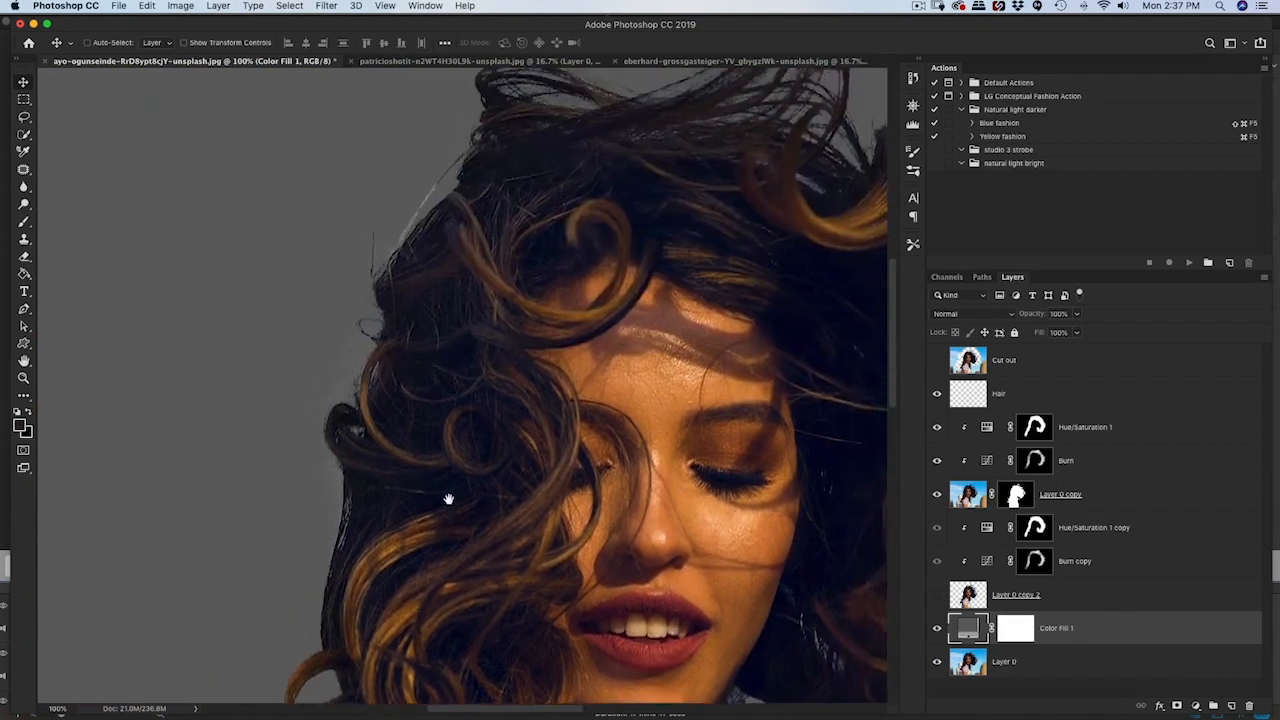
drag(789, 403, 564, 298)
key(super+minus)
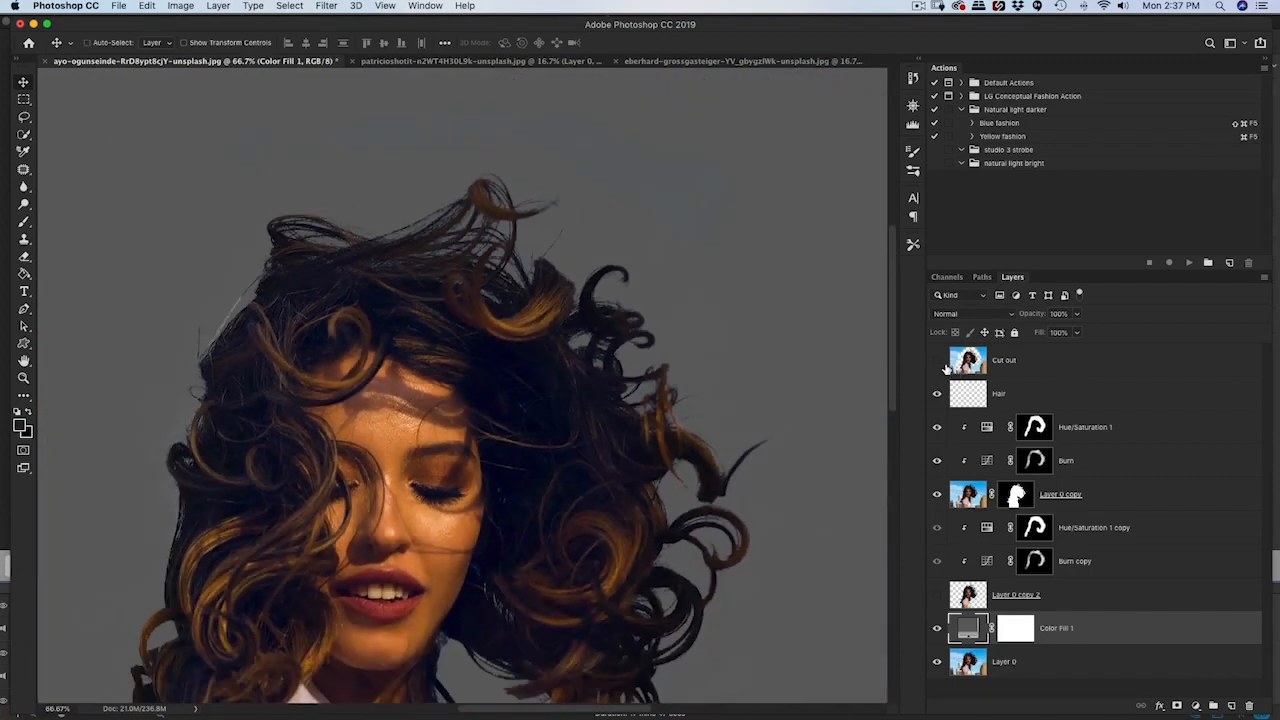
click(937, 360)
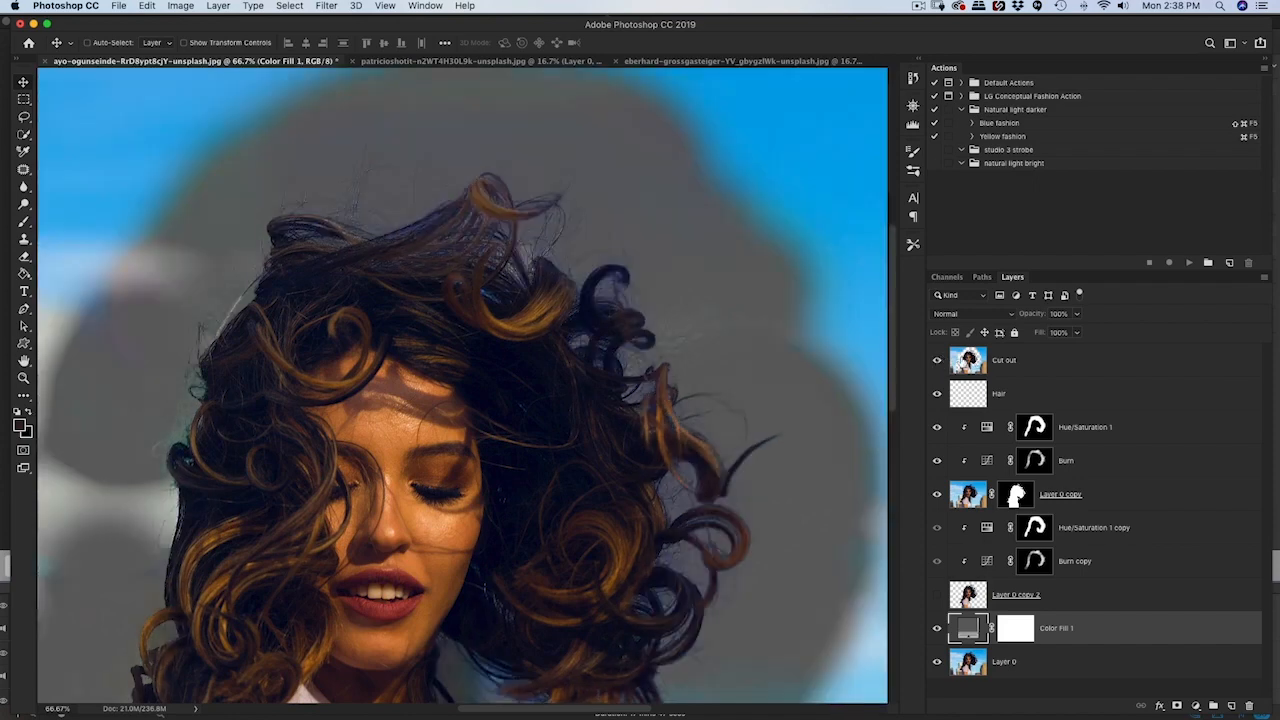
click(937, 361)
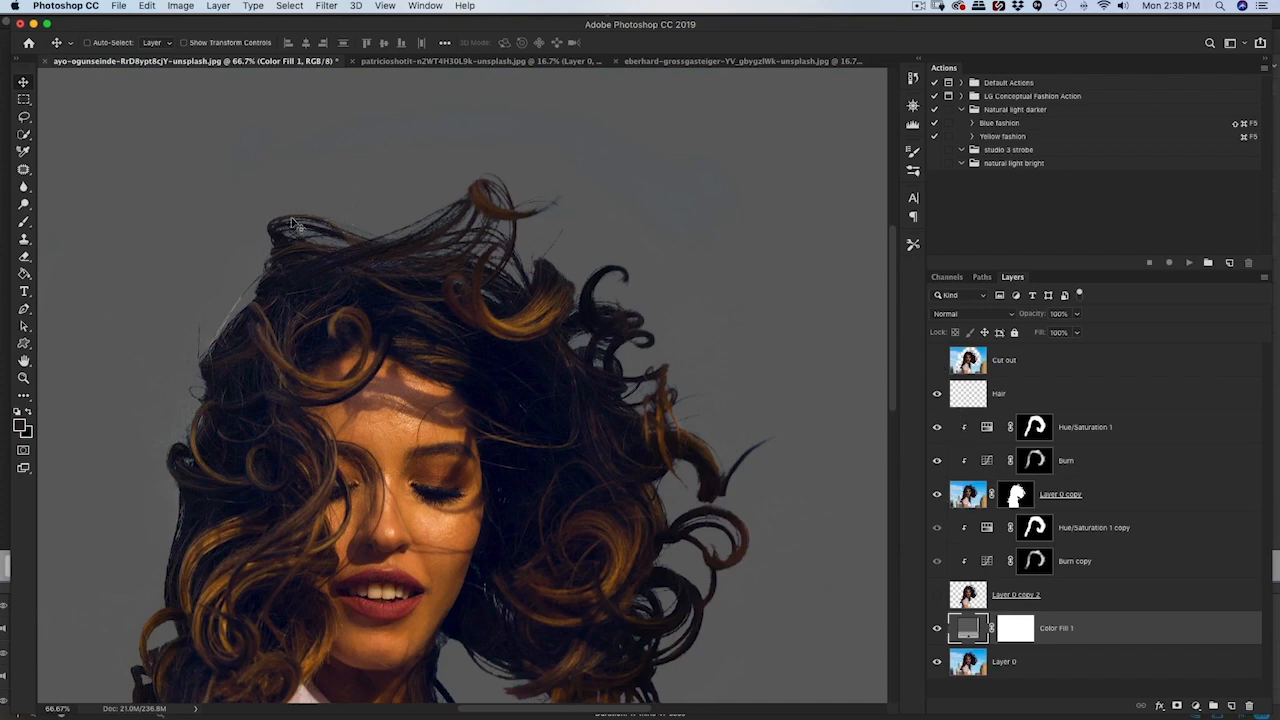
Duplicate Layer 0 above the Hair layer, compare the original photo with the cutout, and leave the duplicate hidden.
scroll(728, 457, down, 5)
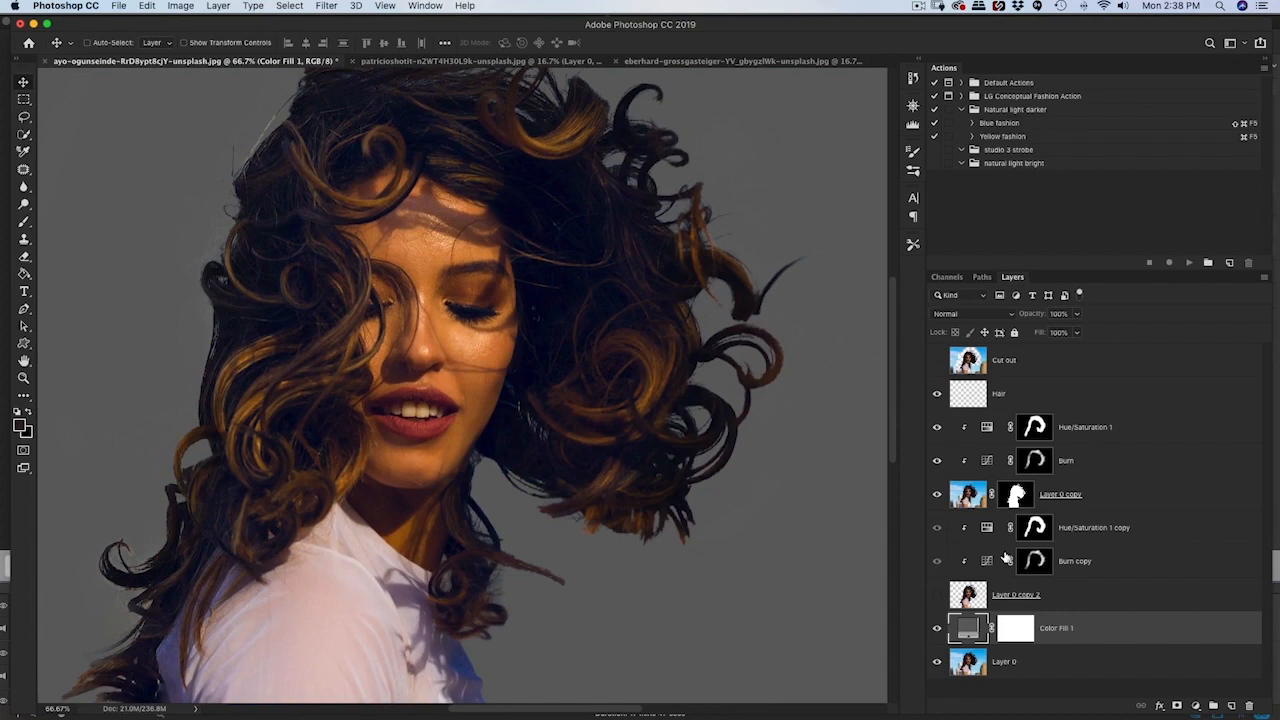
key(super+minus)
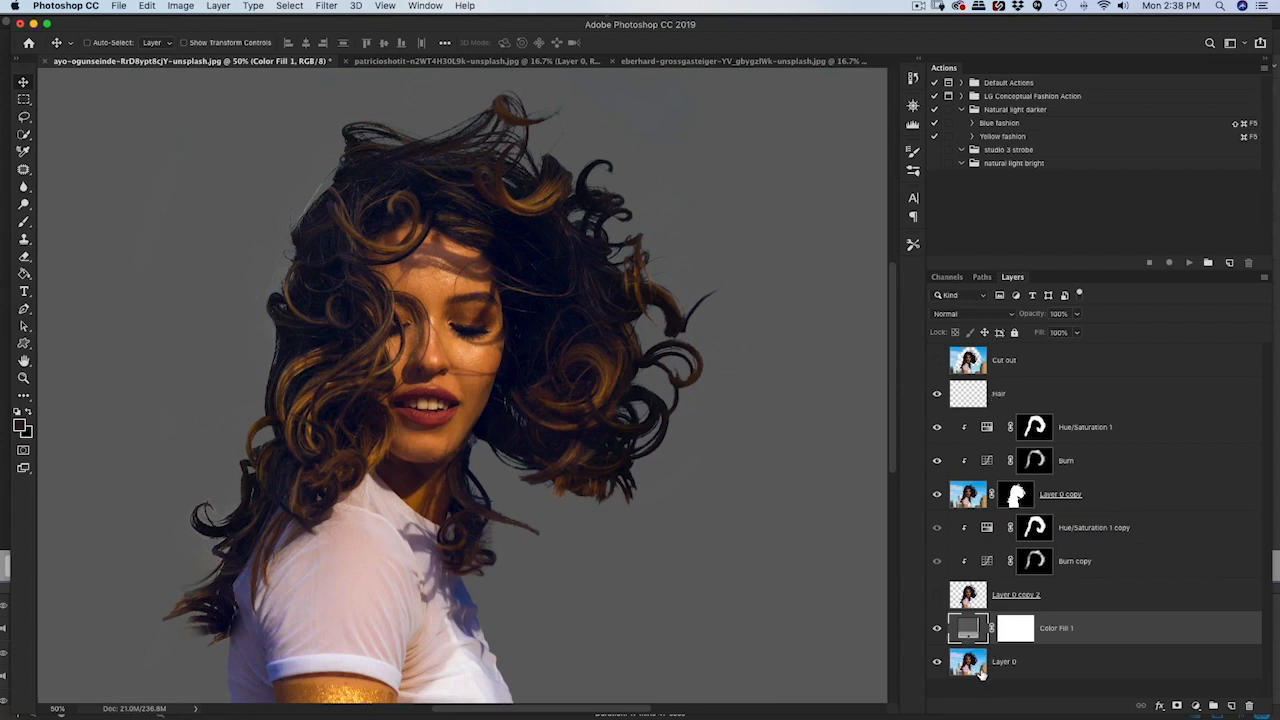
drag(981, 675, 968, 378)
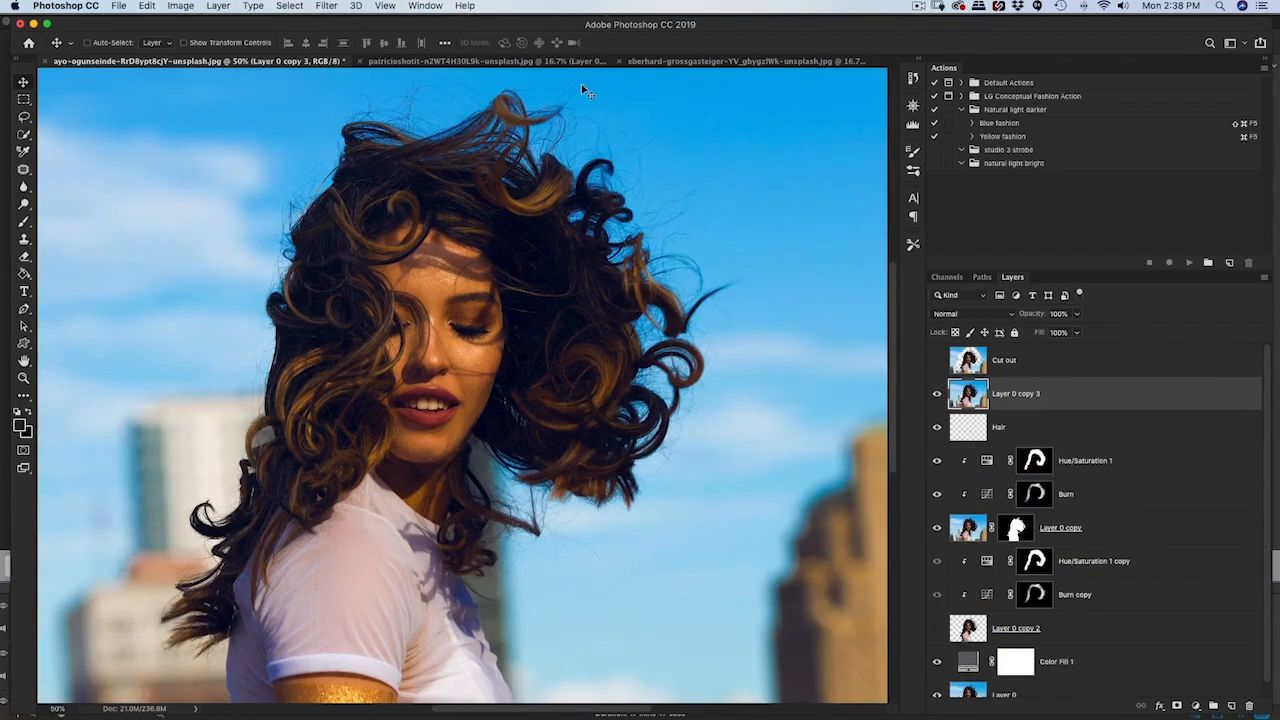
drag(218, 226, 208, 294)
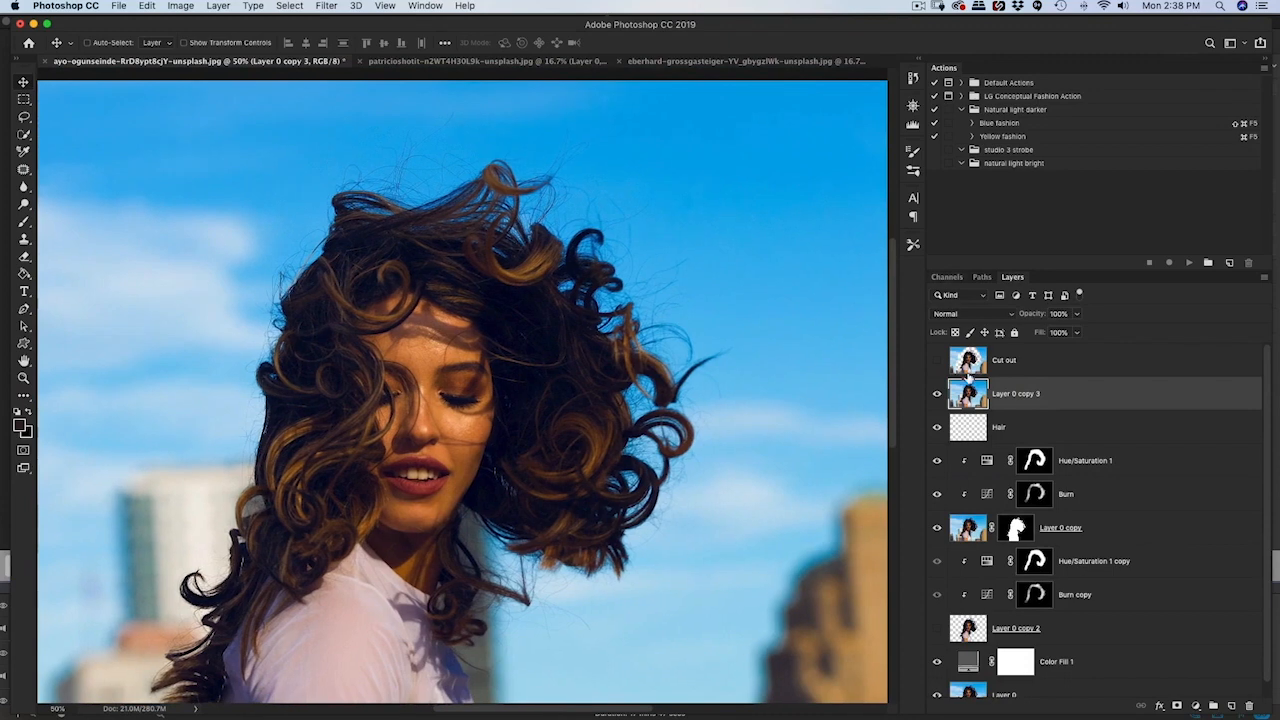
click(937, 395)
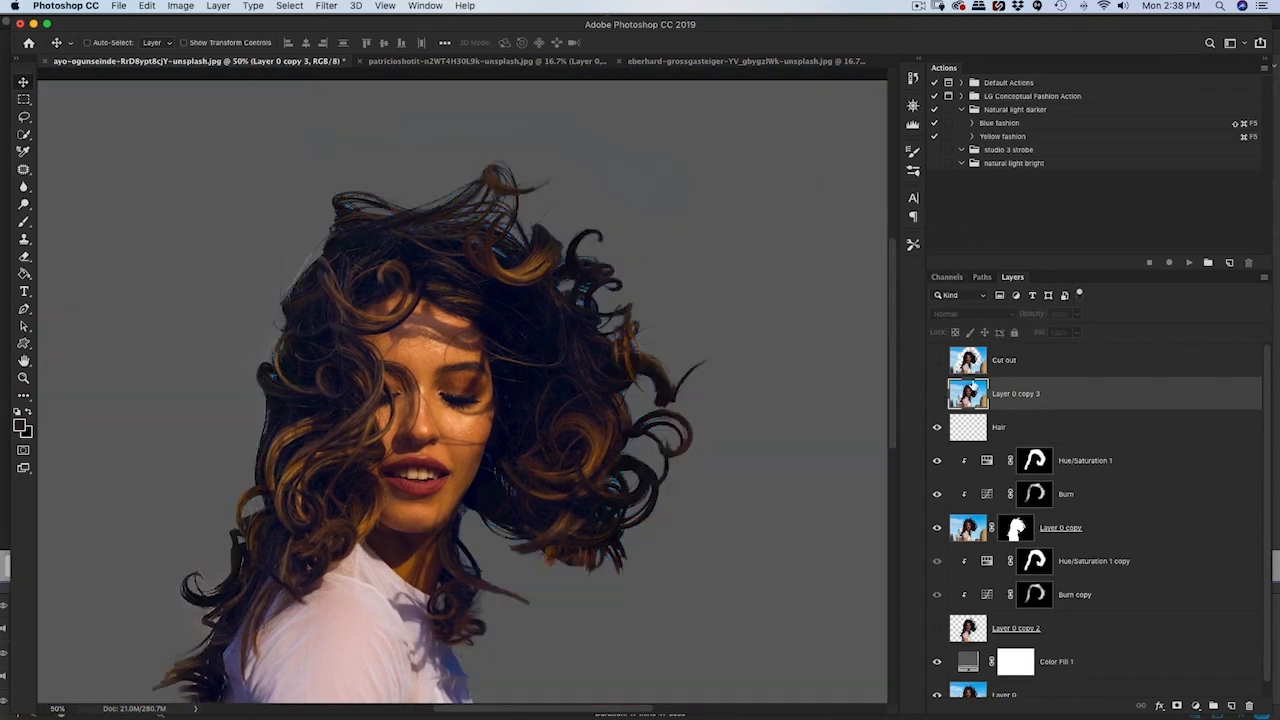
click(937, 395)
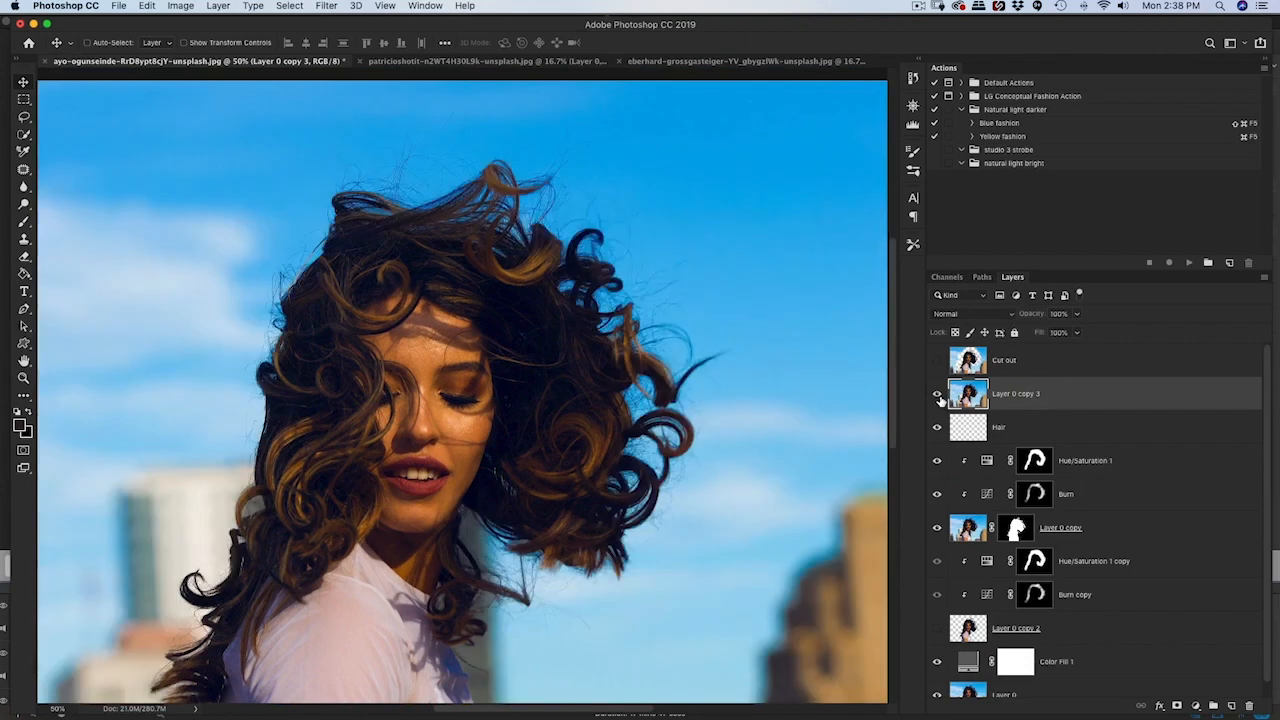
click(937, 395)
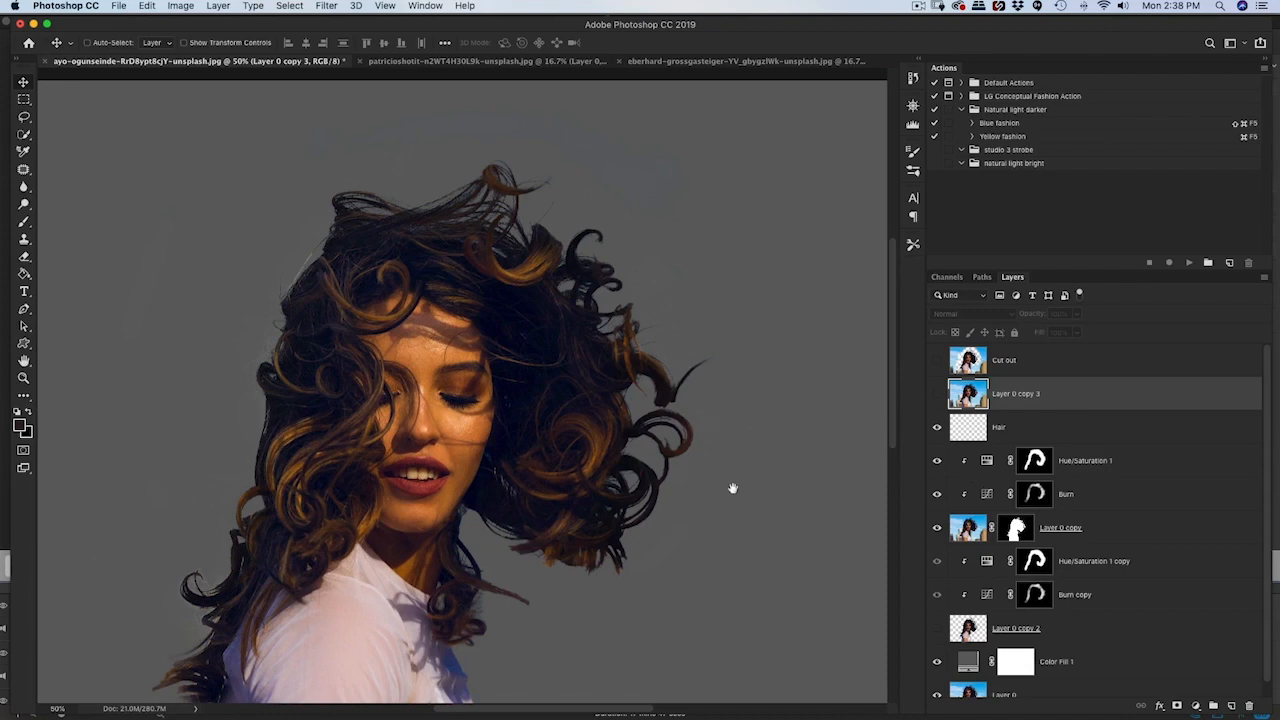
drag(732, 487, 680, 374)
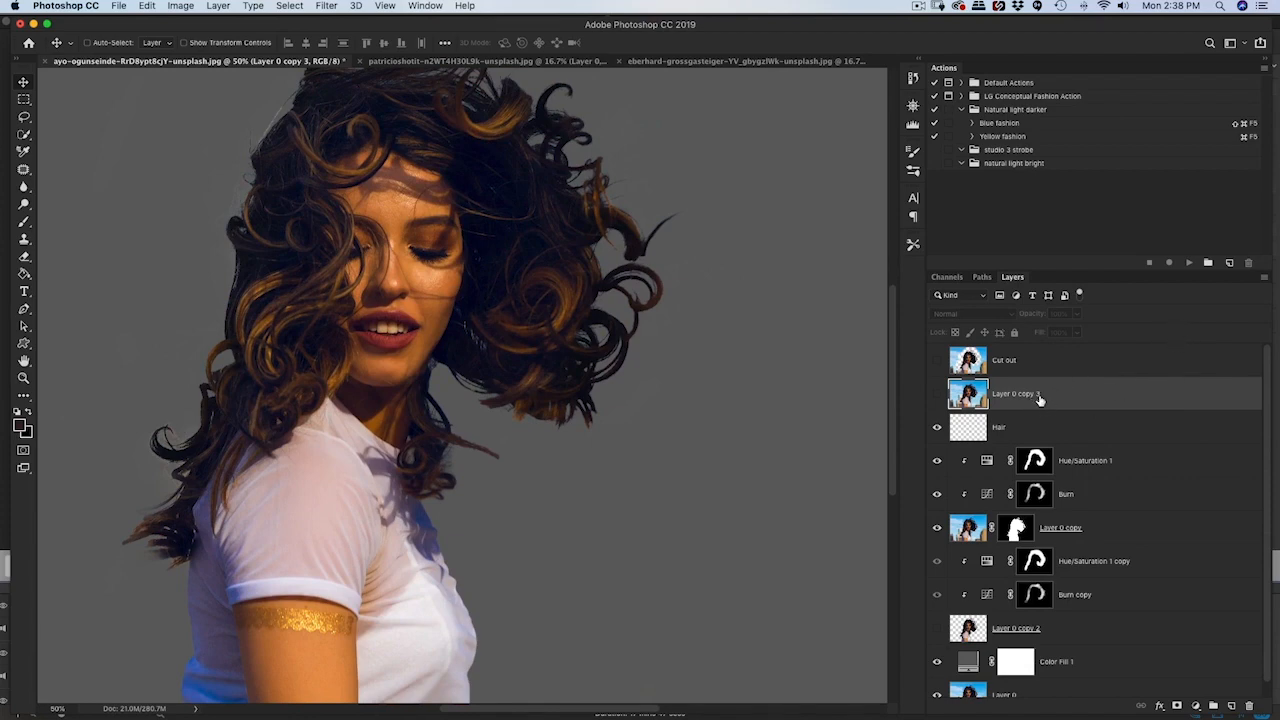
Show and select Layer 0 copy 2, comparing the hair with it and with Layer 0 copy switched off and on.
click(937, 628)
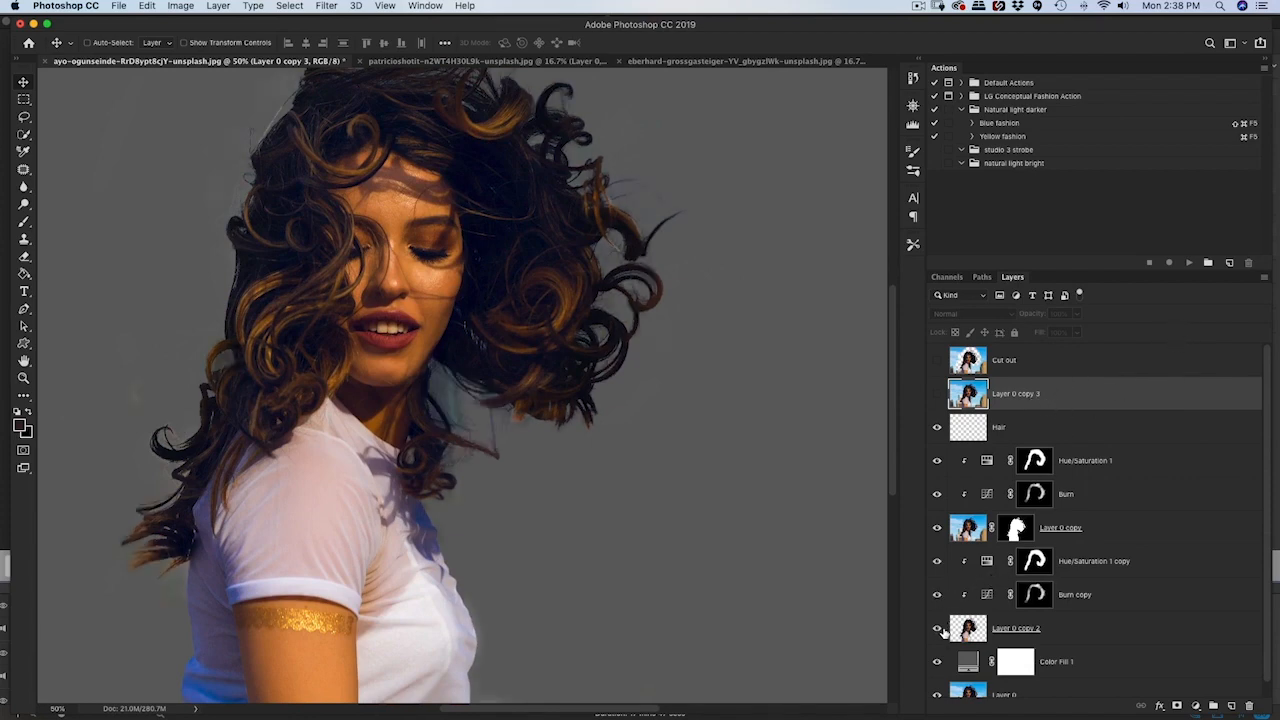
click(985, 630)
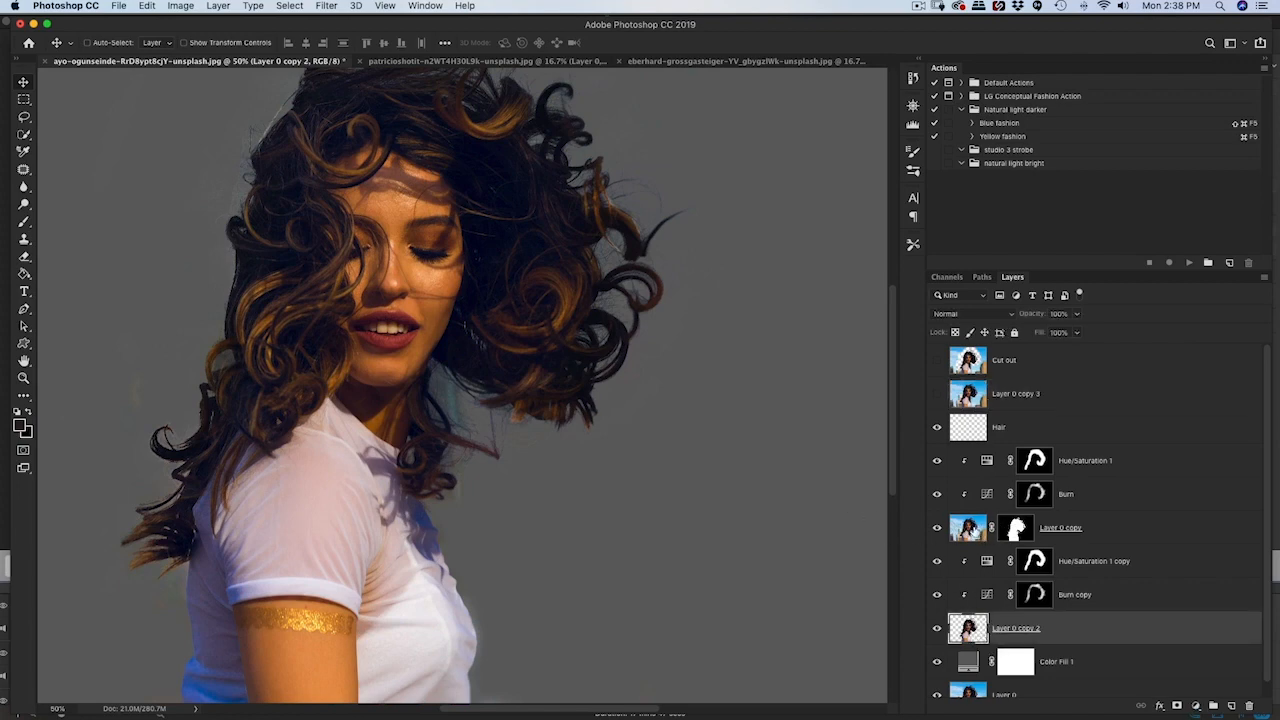
click(937, 628)
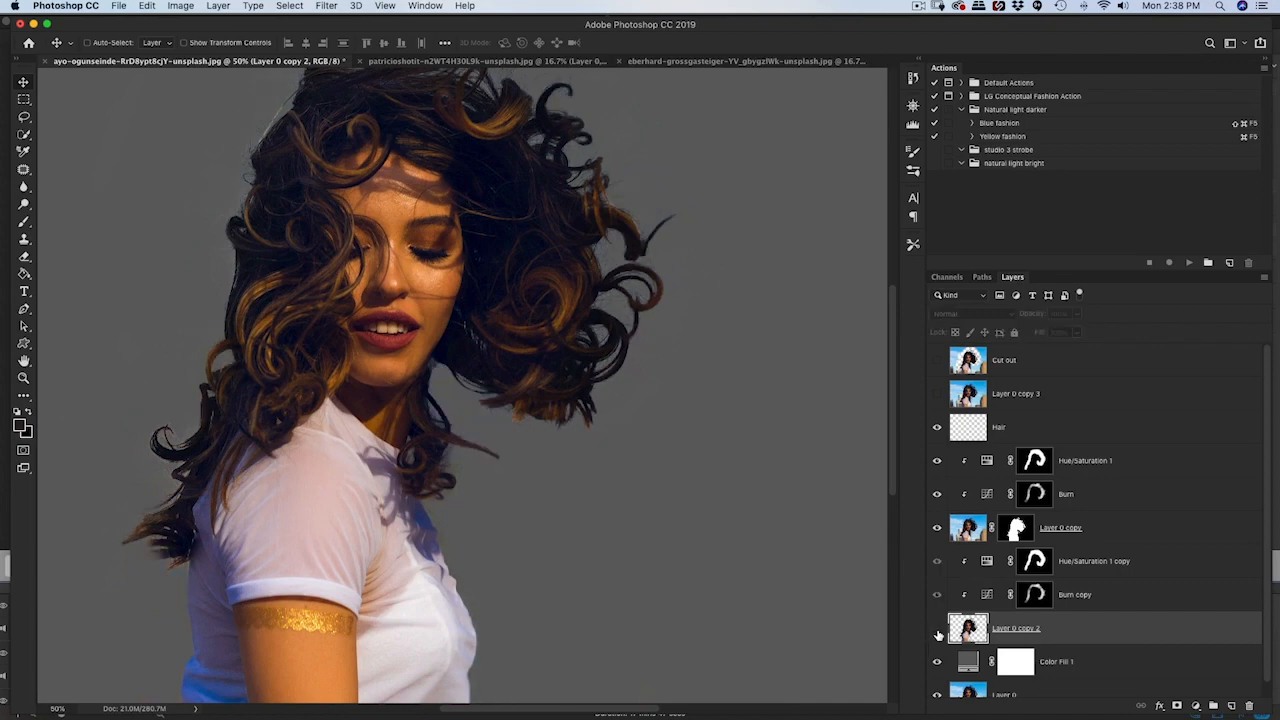
click(937, 629)
click(938, 530)
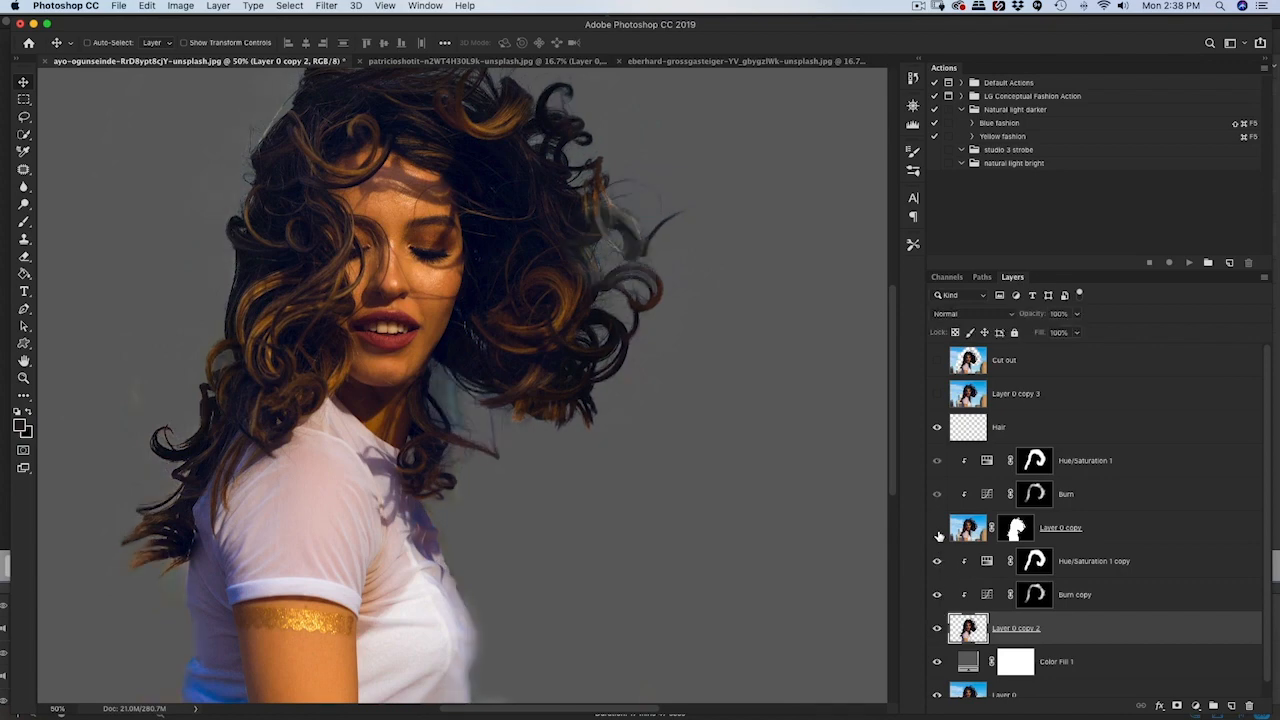
click(938, 530)
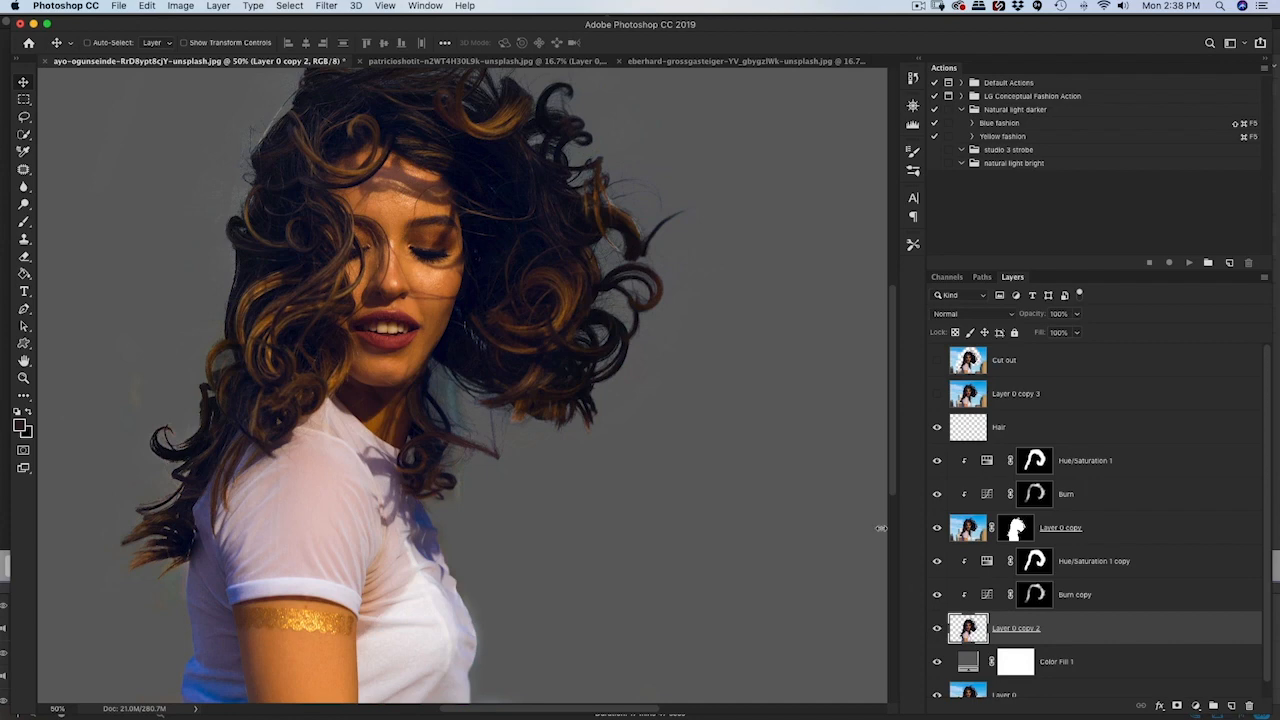
Examine the fine strands and leftover fringe along the hair edge up close, comparing Layer 0 copy 2 and Layer 0 copy on and off.
drag(757, 429, 748, 528)
key(super+plus)
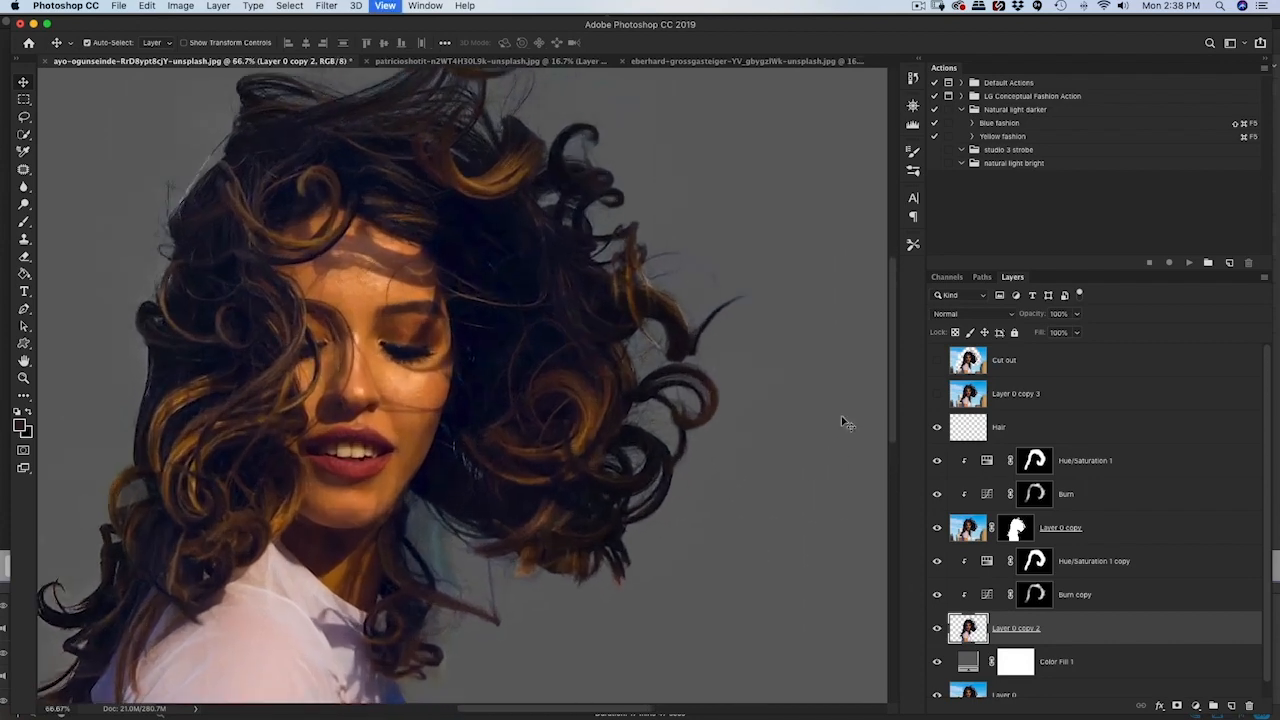
key(super+plus)
drag(815, 490, 618, 432)
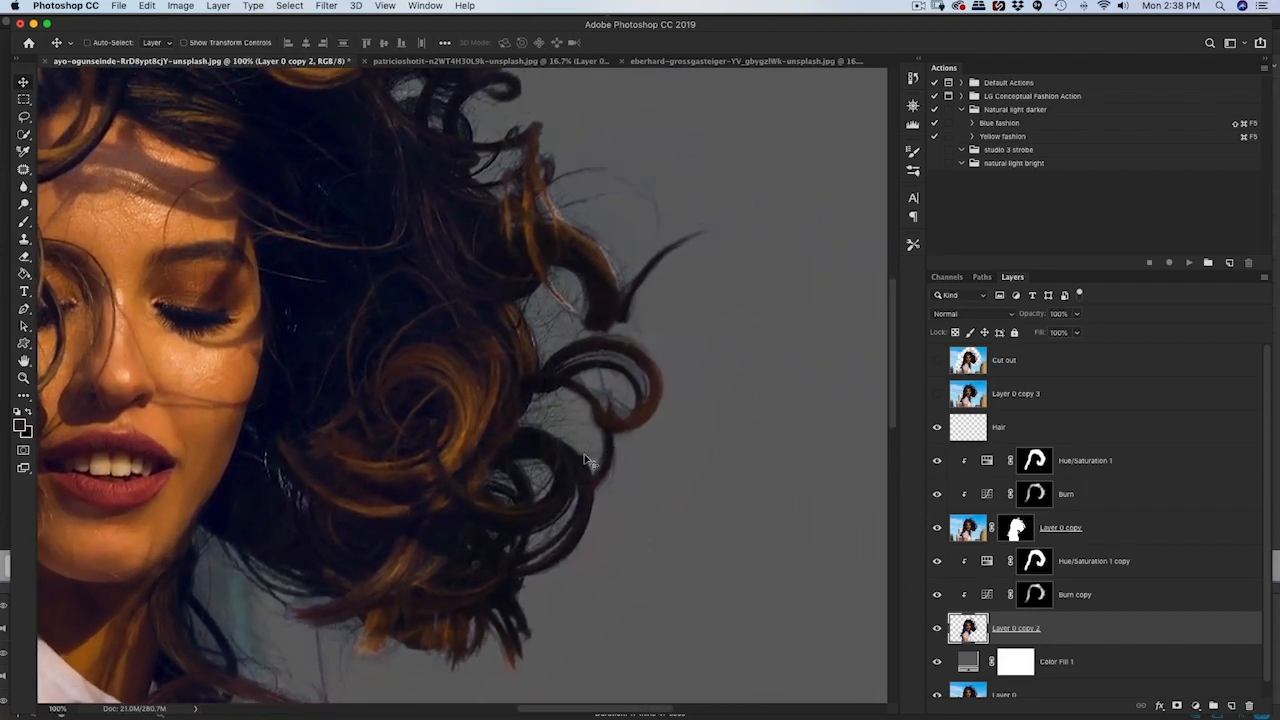
click(937, 628)
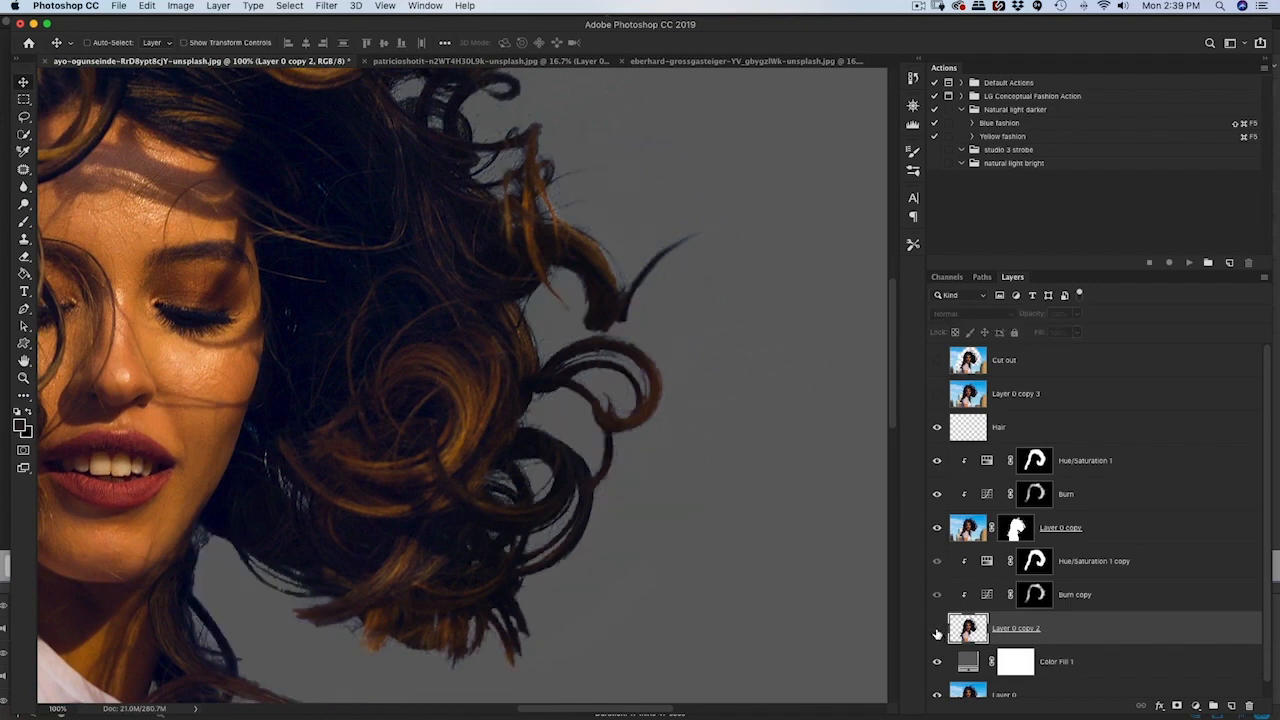
click(937, 628)
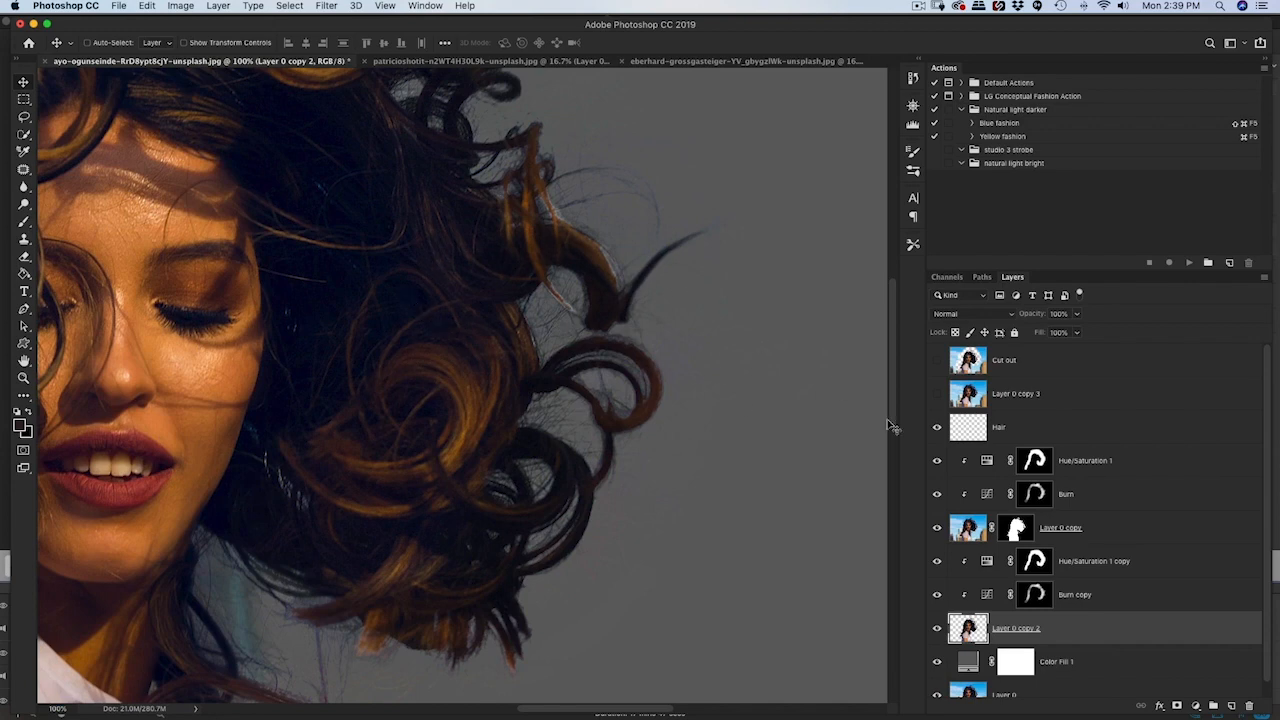
click(938, 530)
click(938, 530)
drag(640, 476, 810, 275)
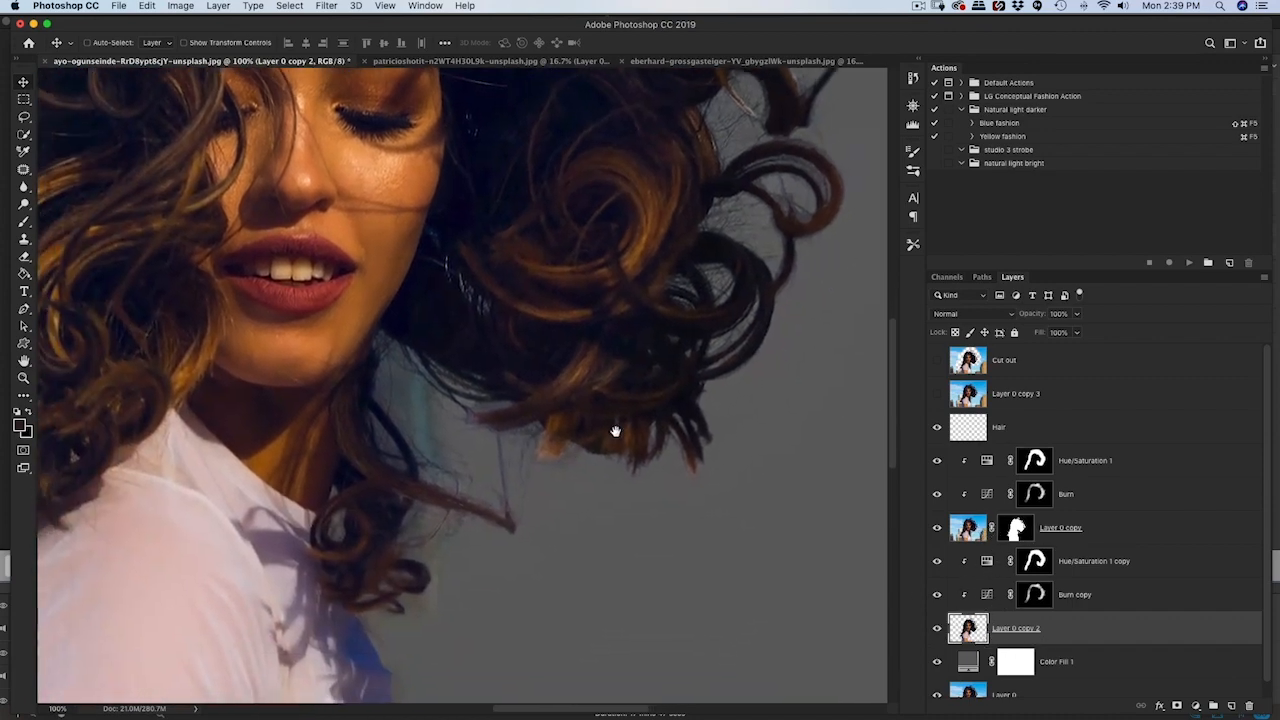
drag(536, 503, 644, 469)
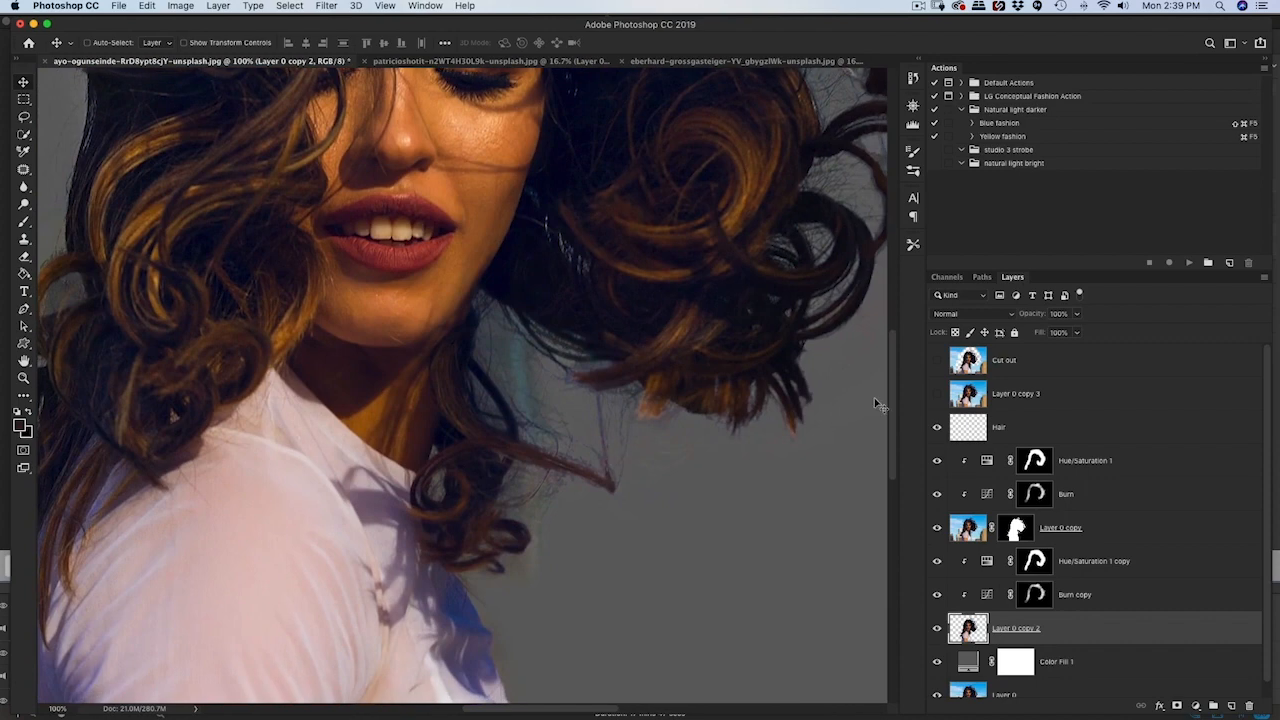
Erase the leftover blue-green fringe between the neck and the curls on Layer 0 copy 2 with the Background Eraser.
click(938, 629)
key(e)
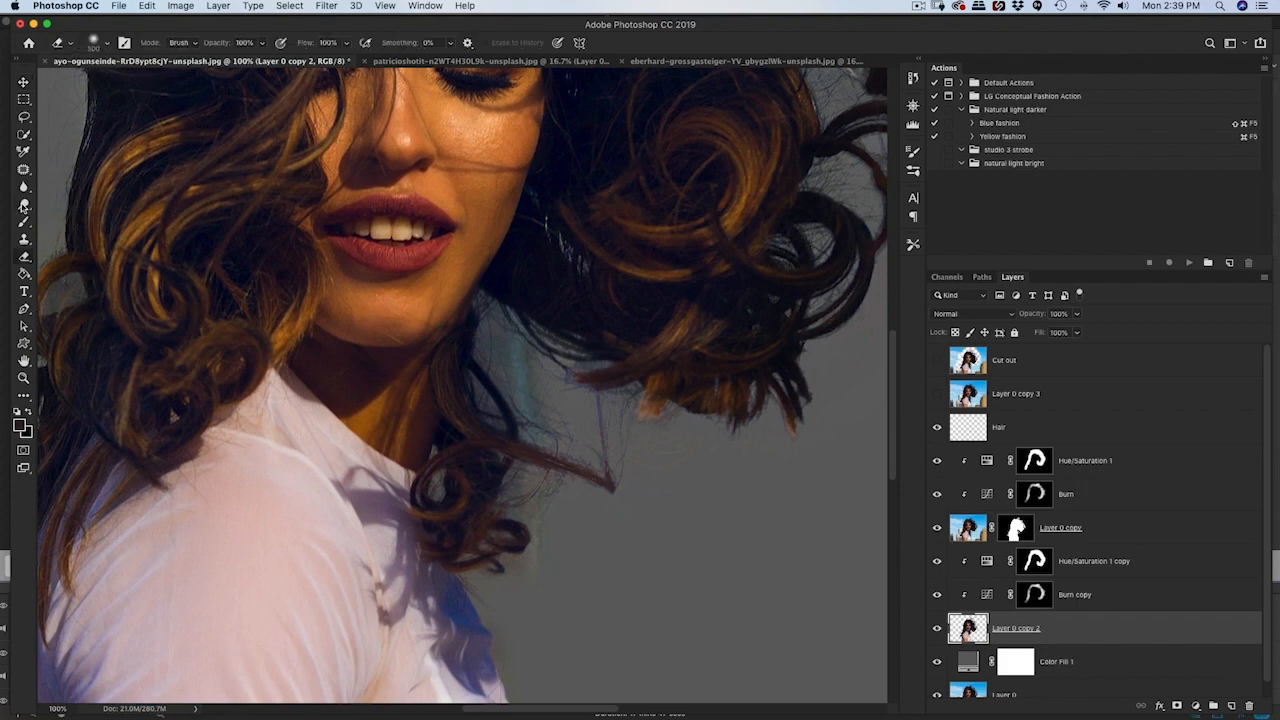
drag(26, 260, 60, 272)
mouse_move(521, 382)
mouse_down()
mouse_move(512, 352)
mouse_move(527, 394)
mouse_move(544, 390)
mouse_move(532, 370)
mouse_move(613, 415)
mouse_move(624, 400)
mouse_move(562, 385)
mouse_move(523, 309)
mouse_up()
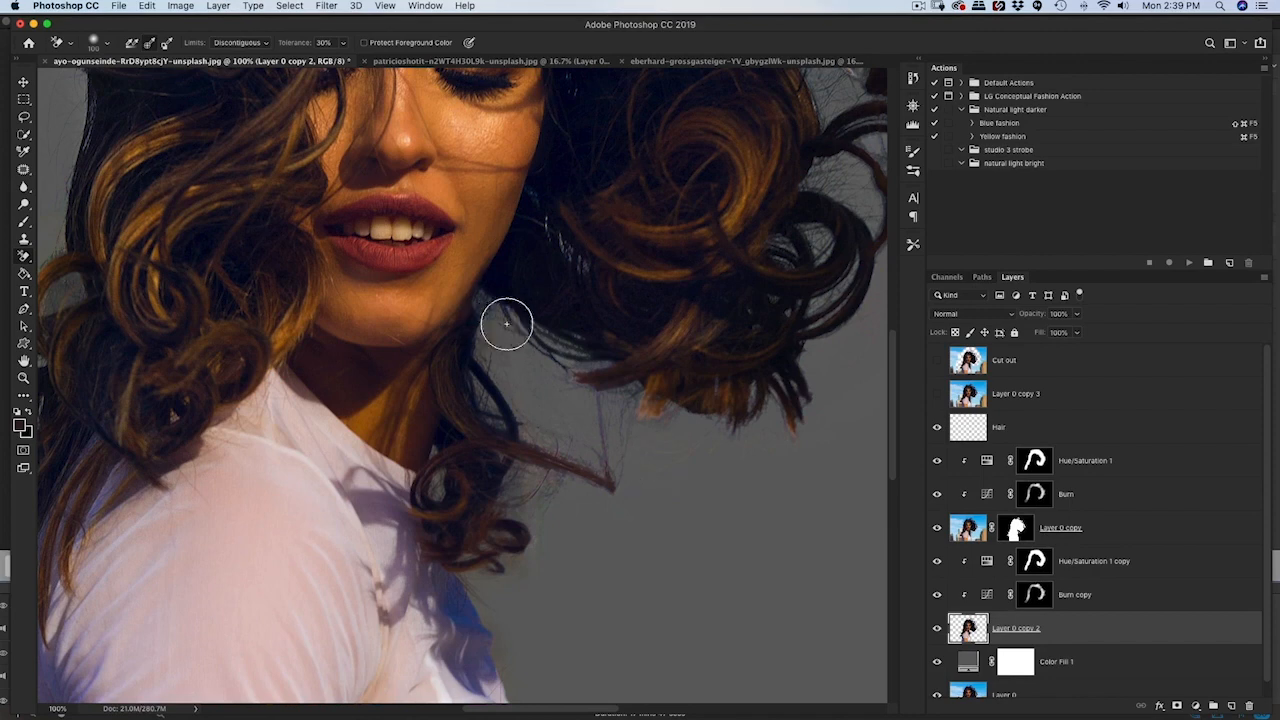
Inspect the curls beside the shoulder, comparing them with Layer 0 copy 2 switched off and on.
scroll(620, 440, down, 5)
scroll(620, 440, left, 5)
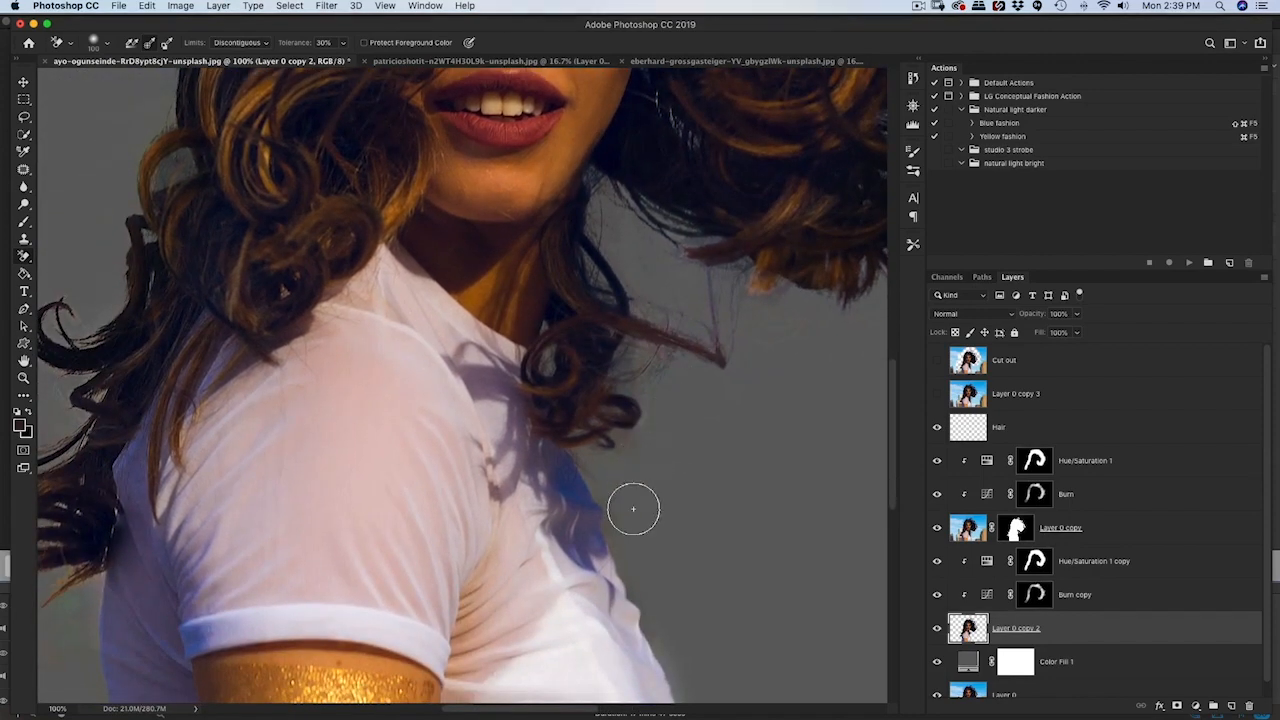
scroll(629, 517, left, 10)
scroll(629, 517, up, 3)
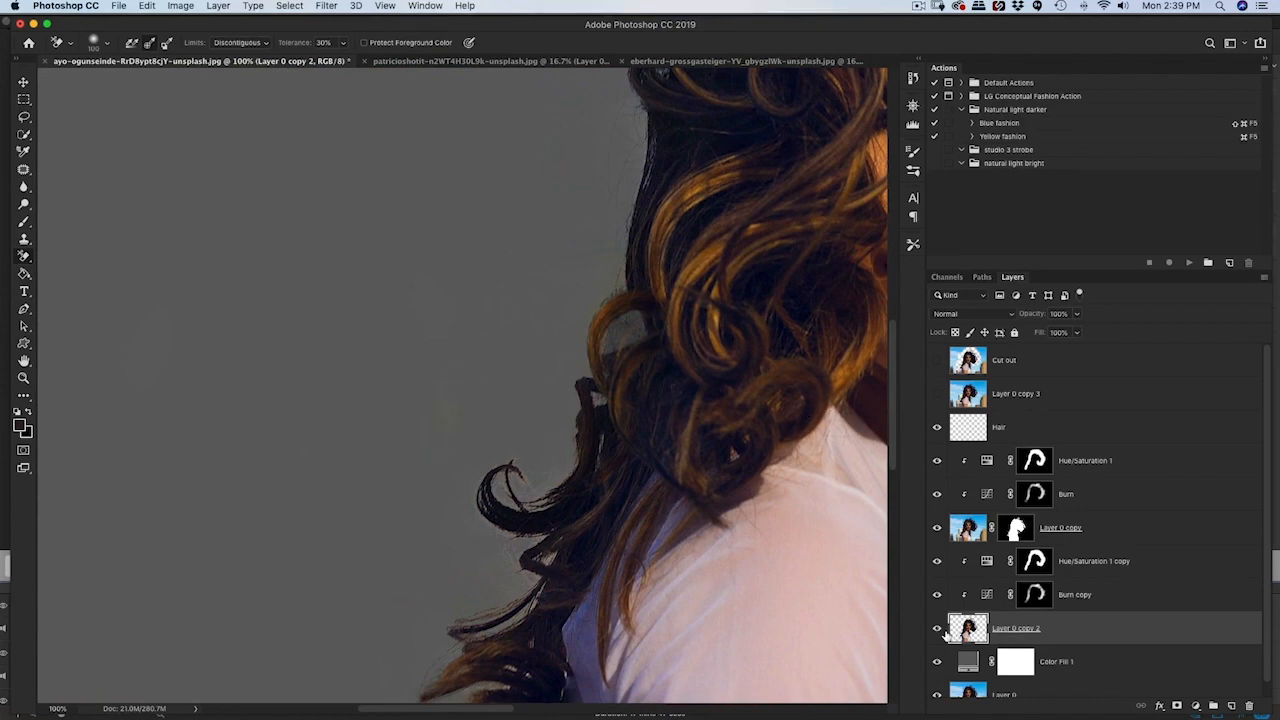
click(937, 632)
click(937, 629)
Choose the plain Eraser and reduce its brush size to 175 px.
right_click(26, 258)
click(82, 258)
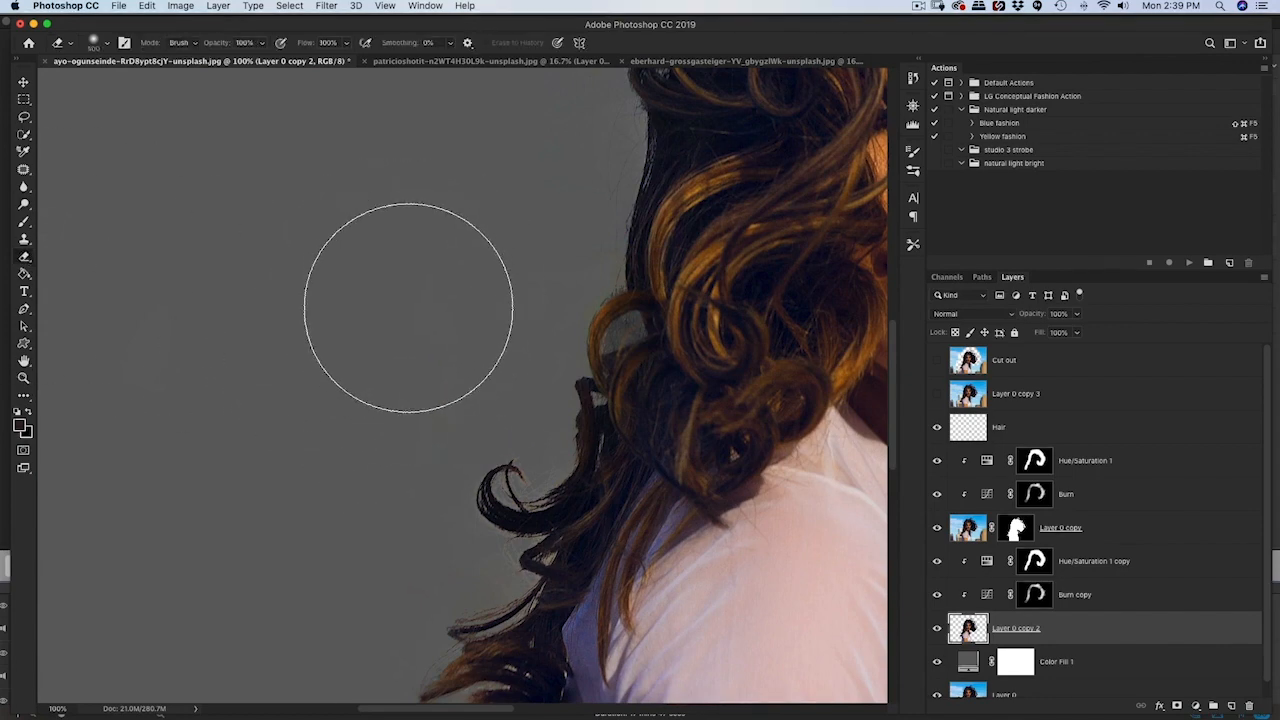
key(bracketleft)
key(bracketleft)
key(bracketleft)
key(bracketleft)
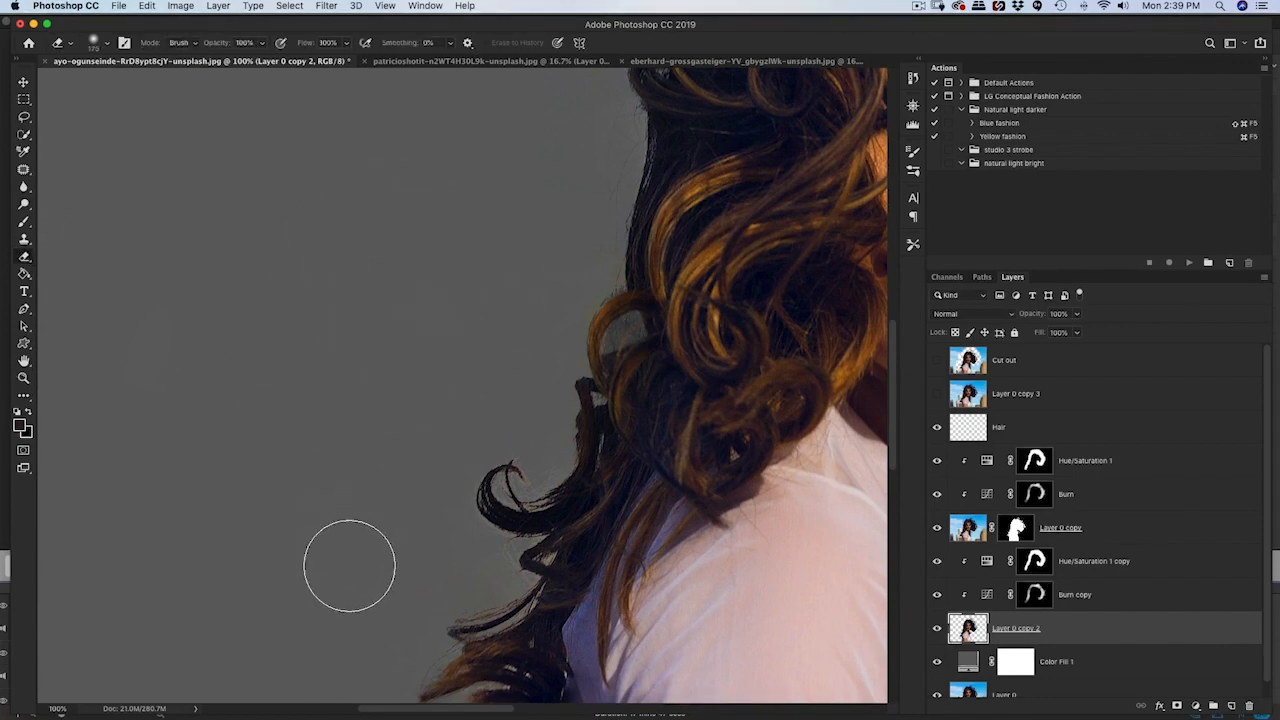
Return to the Background Eraser and compare the flyaway hair at the crown with Layer 0 copy 2 off and on.
click(26, 260)
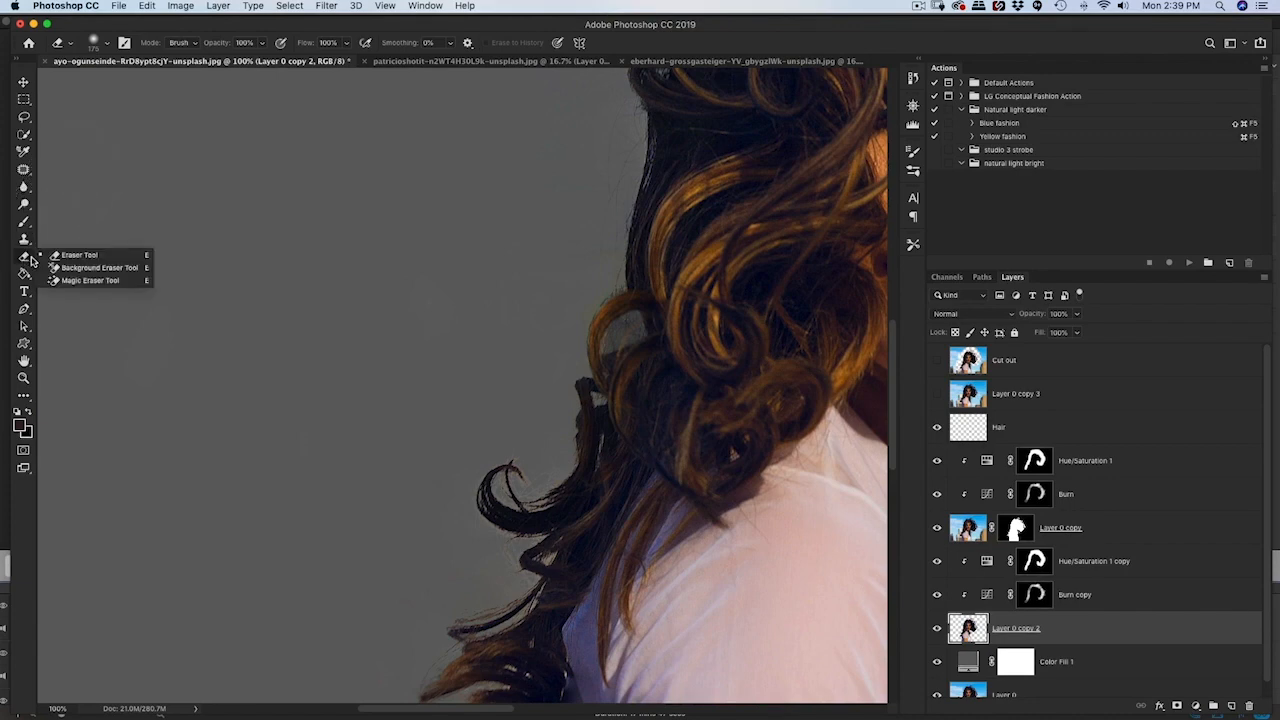
click(75, 264)
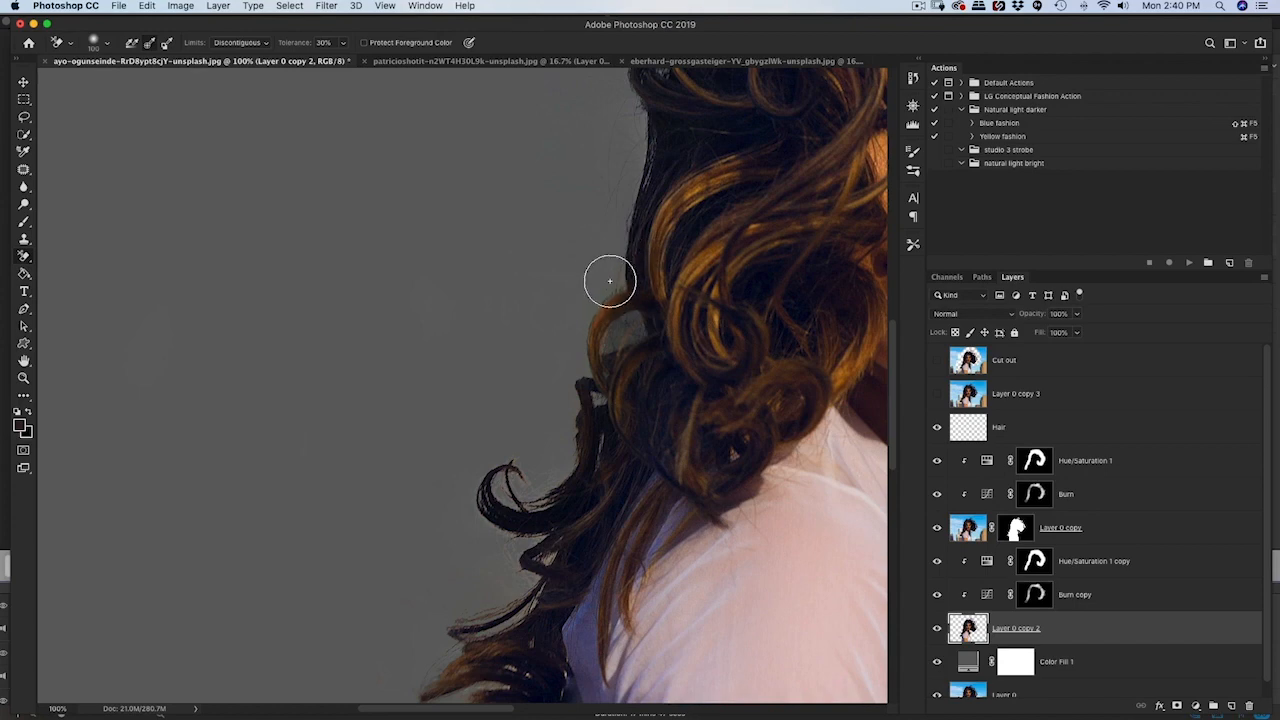
mouse_move(525, 416)
mouse_down()
mouse_move(477, 237)
mouse_move(497, 311)
mouse_move(429, 329)
mouse_move(563, 277)
mouse_move(471, 330)
mouse_up()
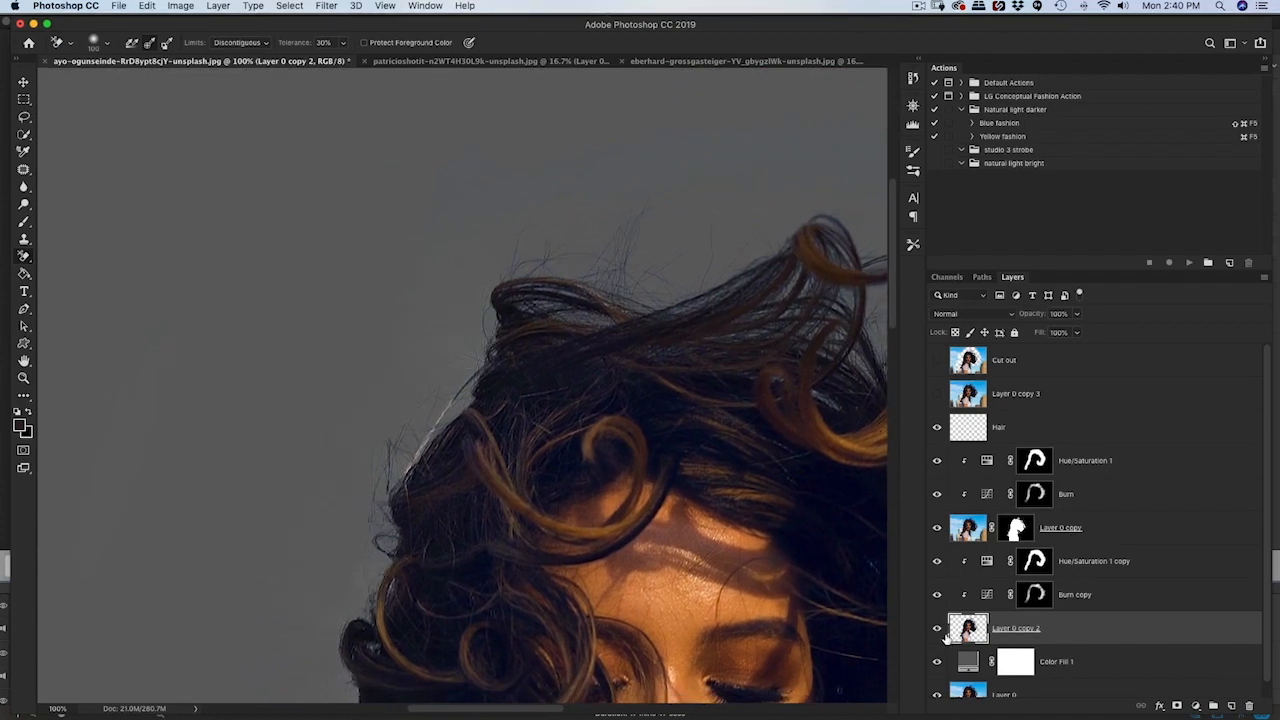
click(937, 628)
click(937, 629)
Go over the light fringe around the orange curls beside the face on Layer 0 copy 2 with the Background Eraser.
drag(730, 231, 486, 287)
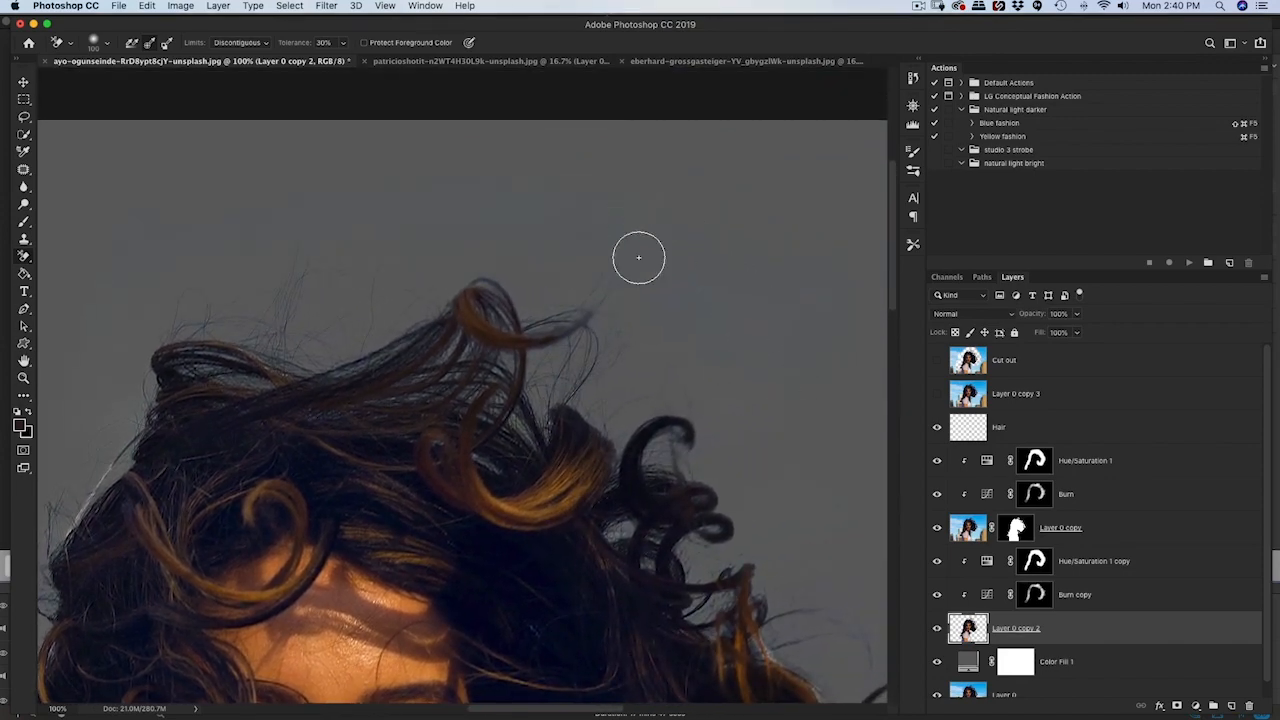
drag(797, 420, 729, 294)
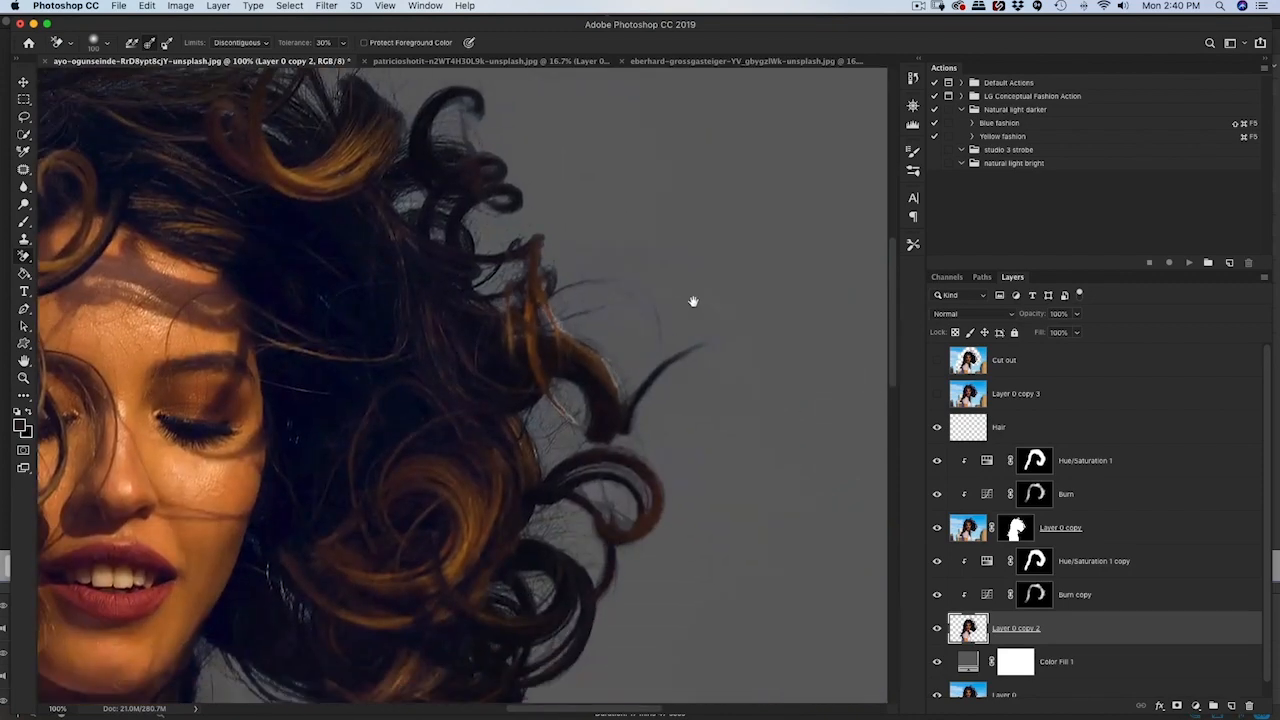
drag(647, 300, 563, 322)
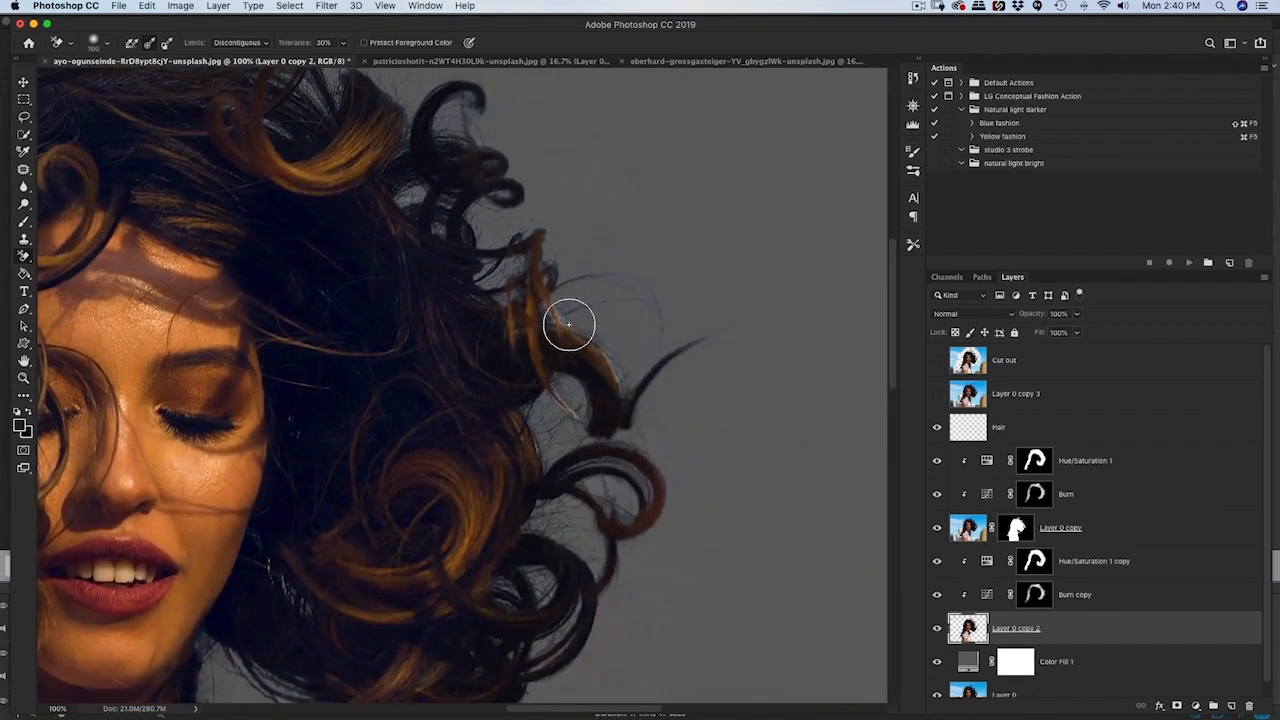
drag(620, 370, 611, 353)
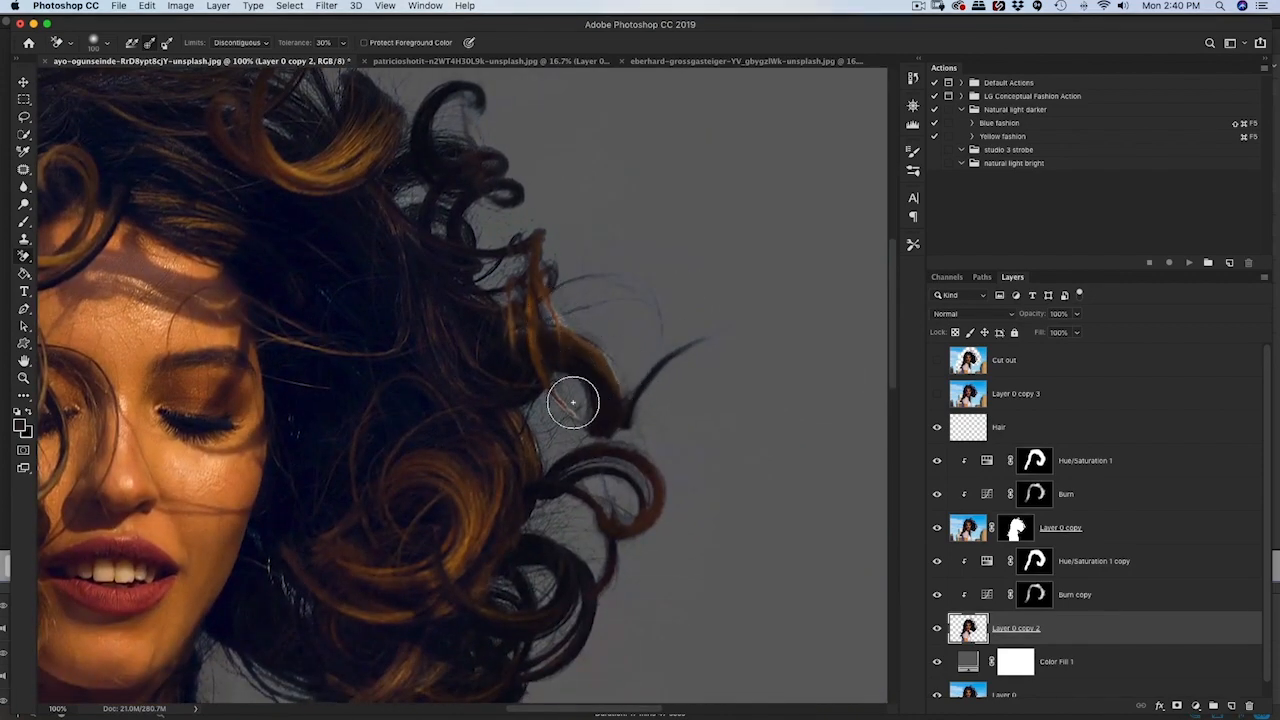
drag(573, 410, 623, 366)
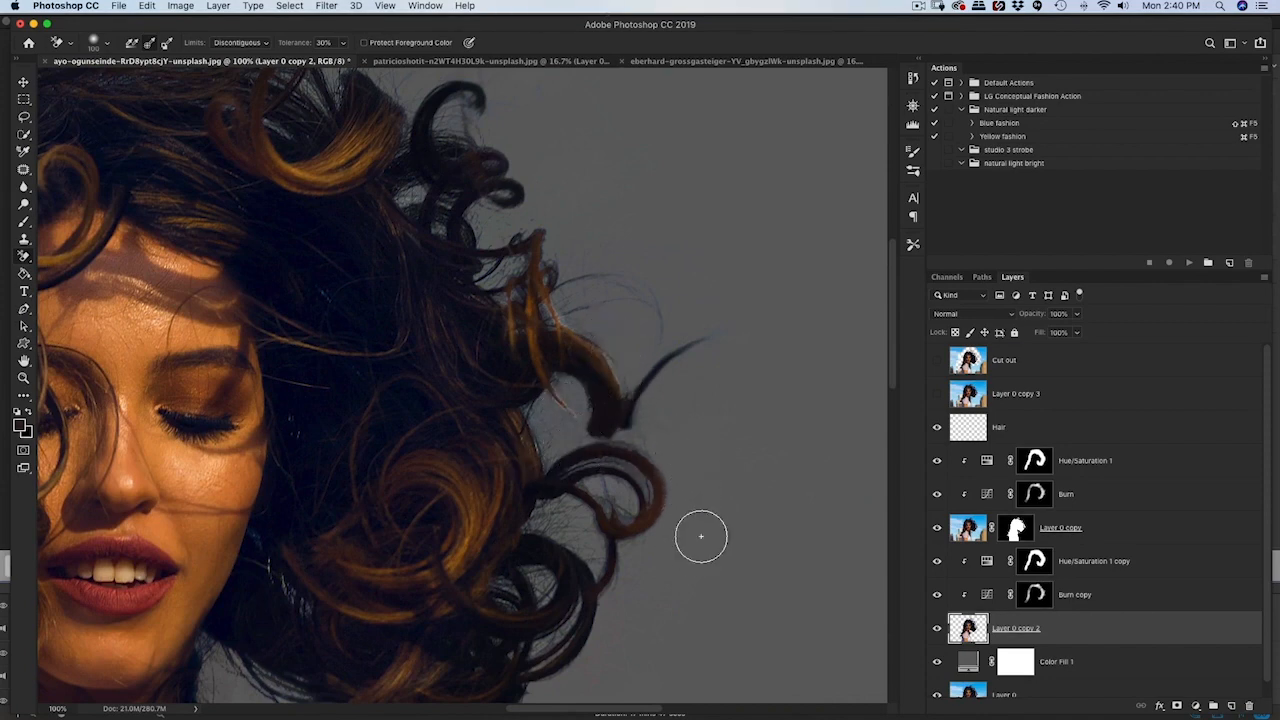
View the whole cutout, display Layer 0 copy's mask on its own, and return to the normal image view.
key(super+minus)
key(super+minus)
key(super+minus)
key(super+minus)
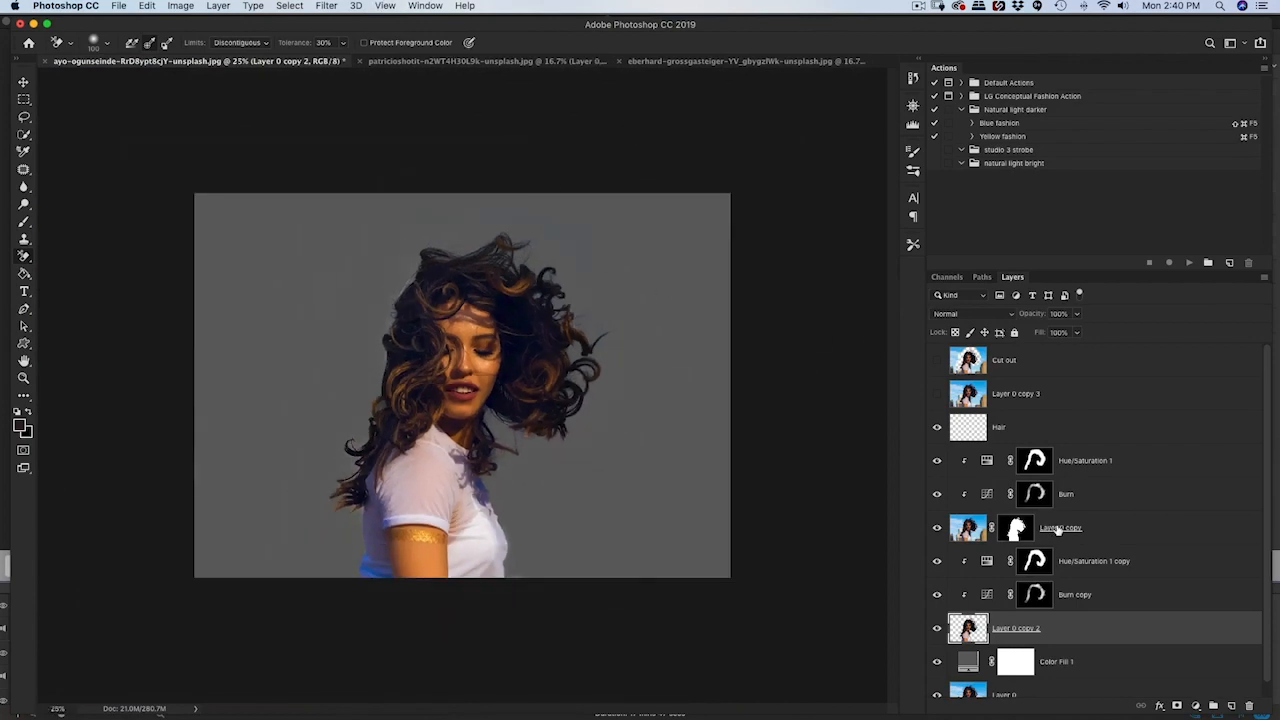
alt+click(1022, 530)
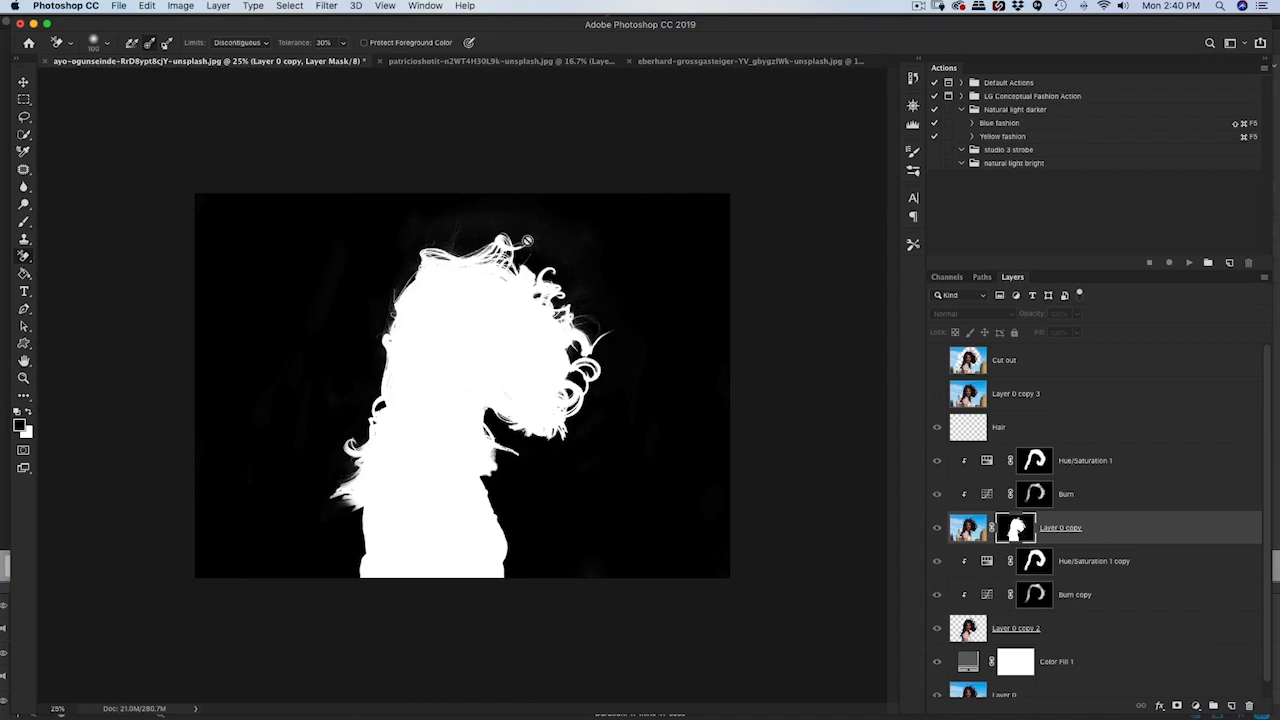
click(967, 530)
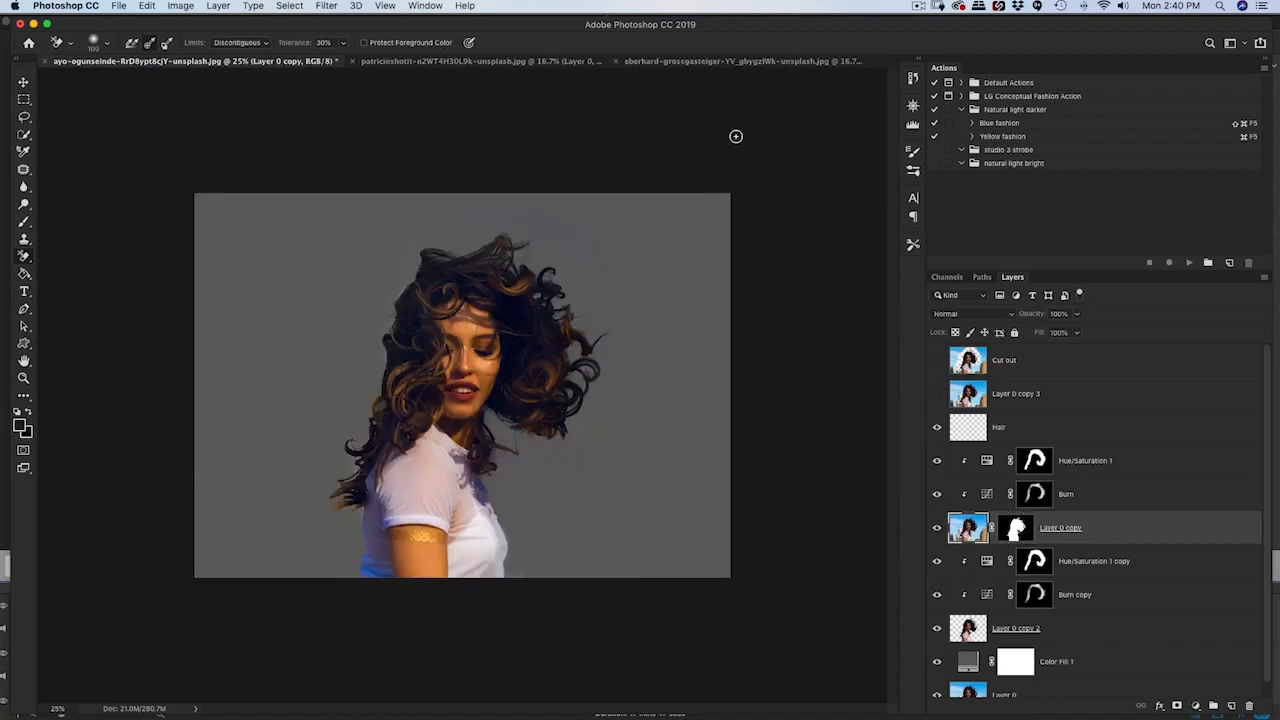
Try the Color Fill 1 background in black, and set its colour to white (ffffff).
double_click(968, 662)
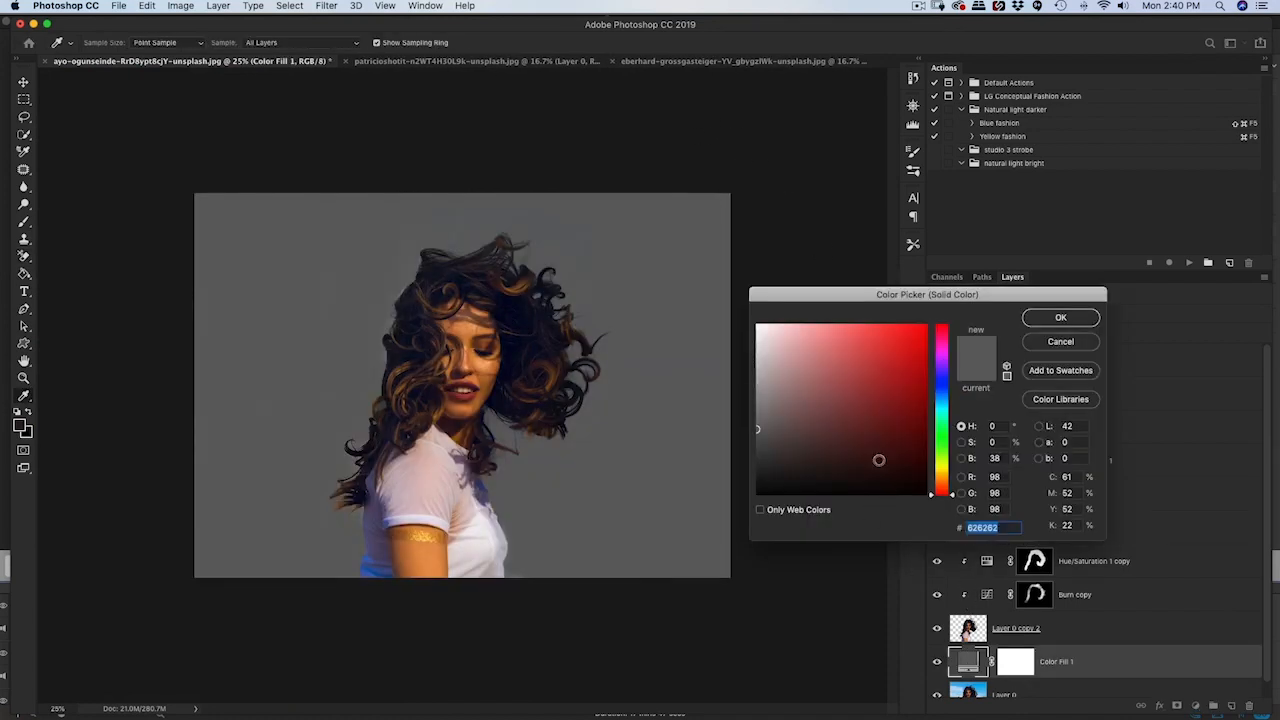
mouse_move(785, 411)
mouse_down()
mouse_move(756, 352)
mouse_move(759, 518)
mouse_up()
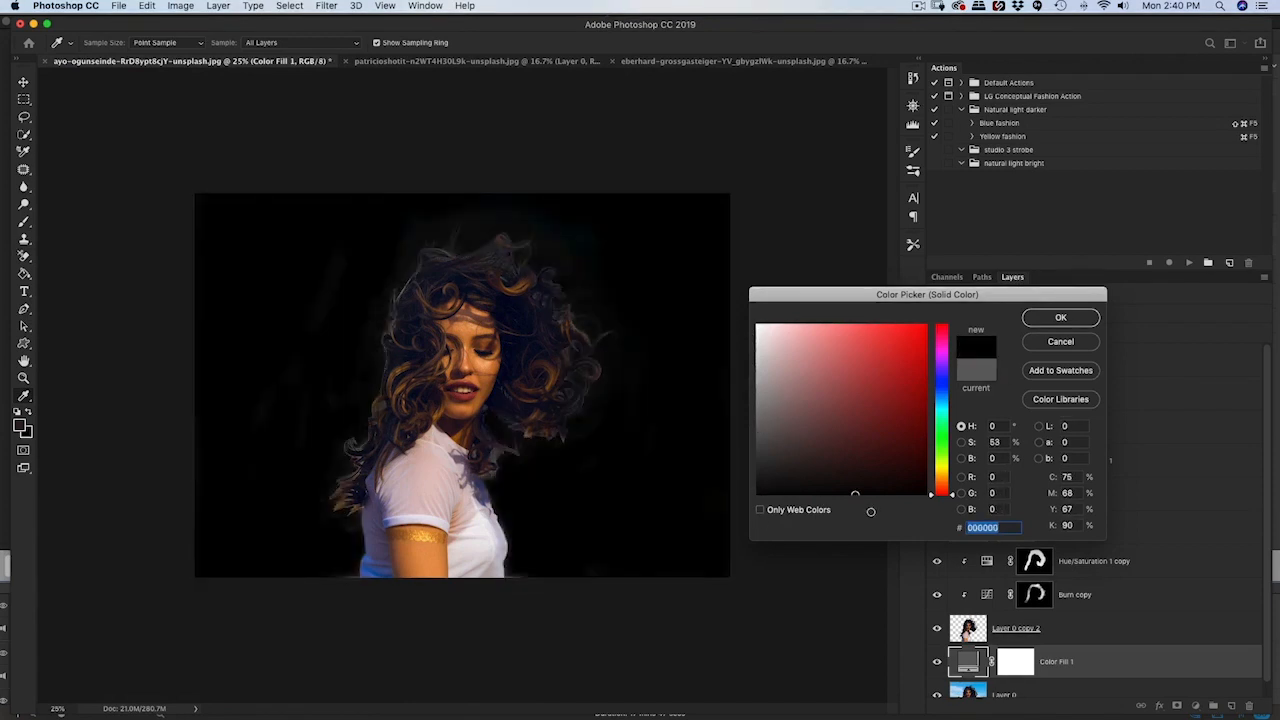
mouse_move(870, 511)
mouse_down()
mouse_move(926, 326)
mouse_move(824, 322)
mouse_move(728, 284)
mouse_up()
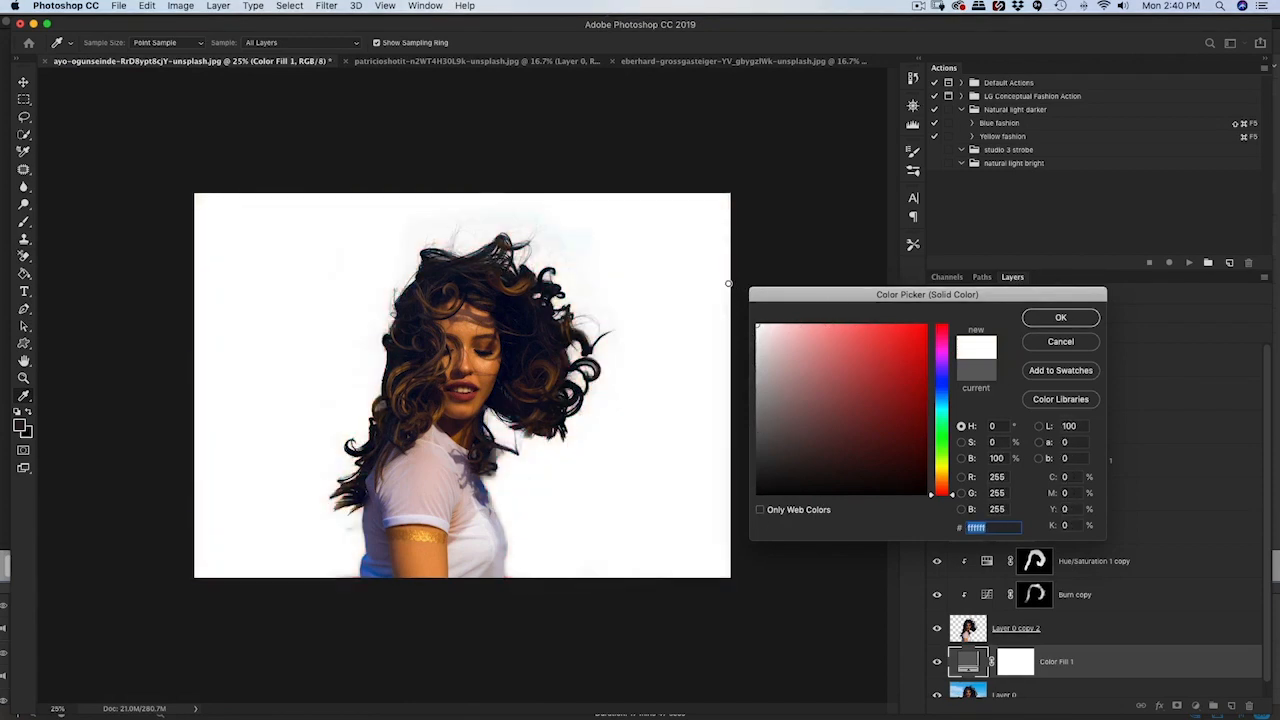
click(1061, 317)
Bring the snowy mountain photo into the portrait document above Color Fill 1 and position its ridge behind the woman's shoulders.
click(708, 62)
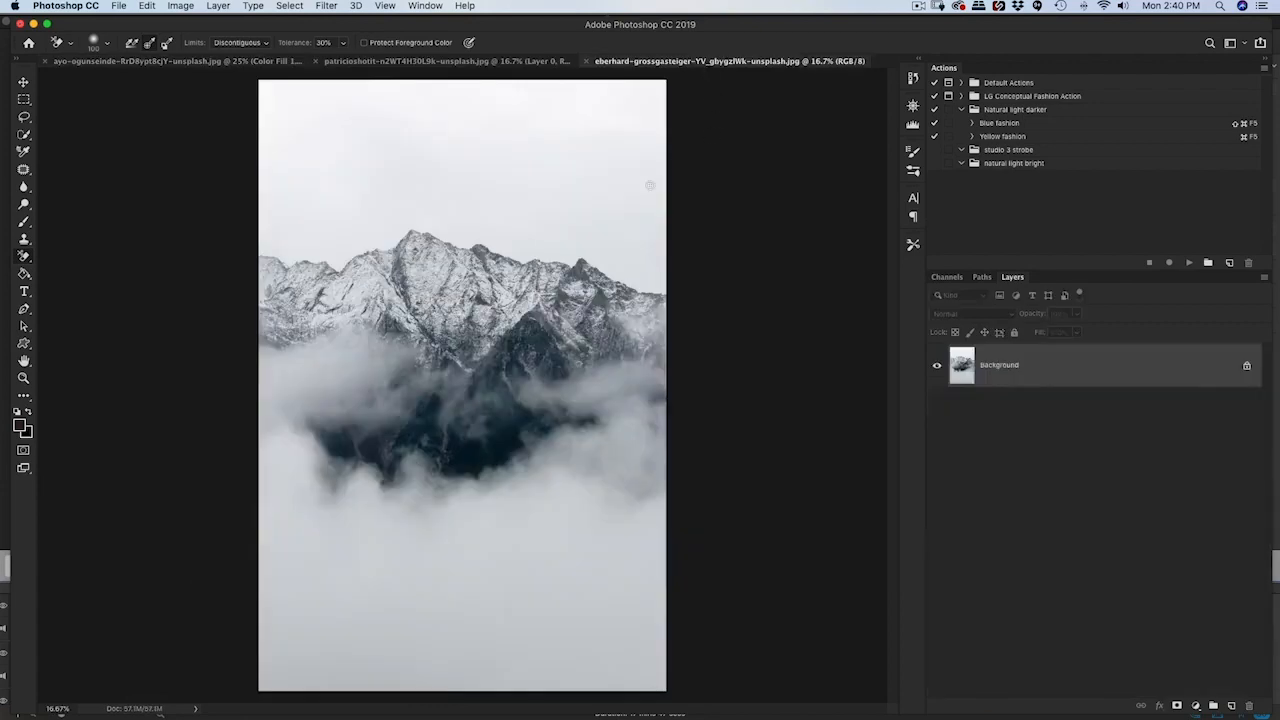
key(v)
mouse_move(480, 245)
mouse_down()
mouse_move(253, 70)
mouse_move(480, 305)
mouse_up()
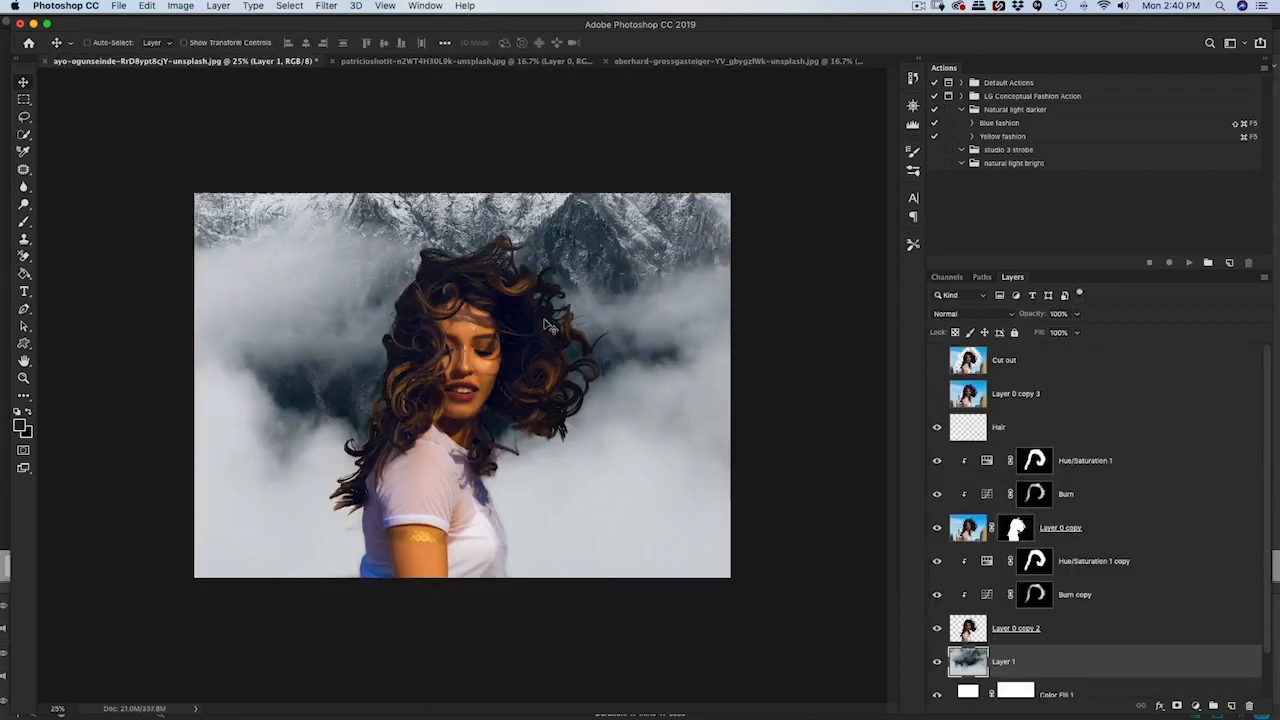
drag(638, 290, 703, 315)
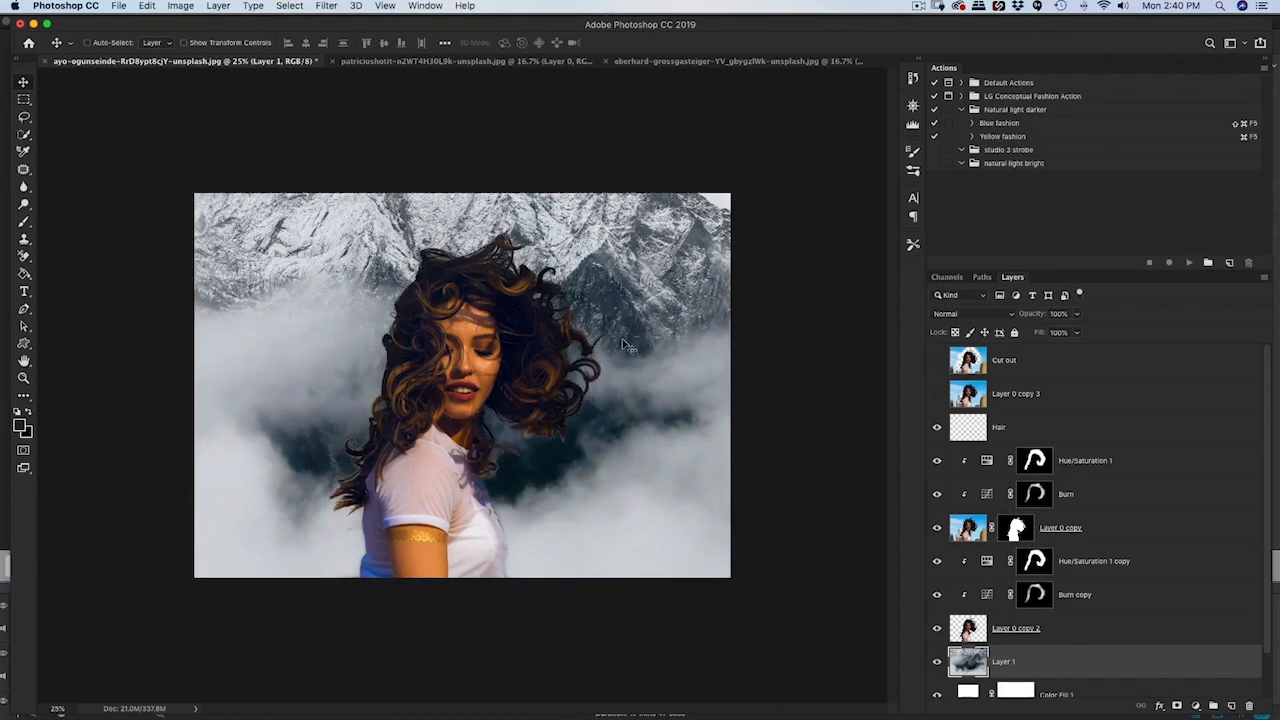
drag(625, 345, 629, 591)
Examine the fine hair strands against the mountain background up close, comparing Layer 0 copy 2 off and on.
key(super+equal)
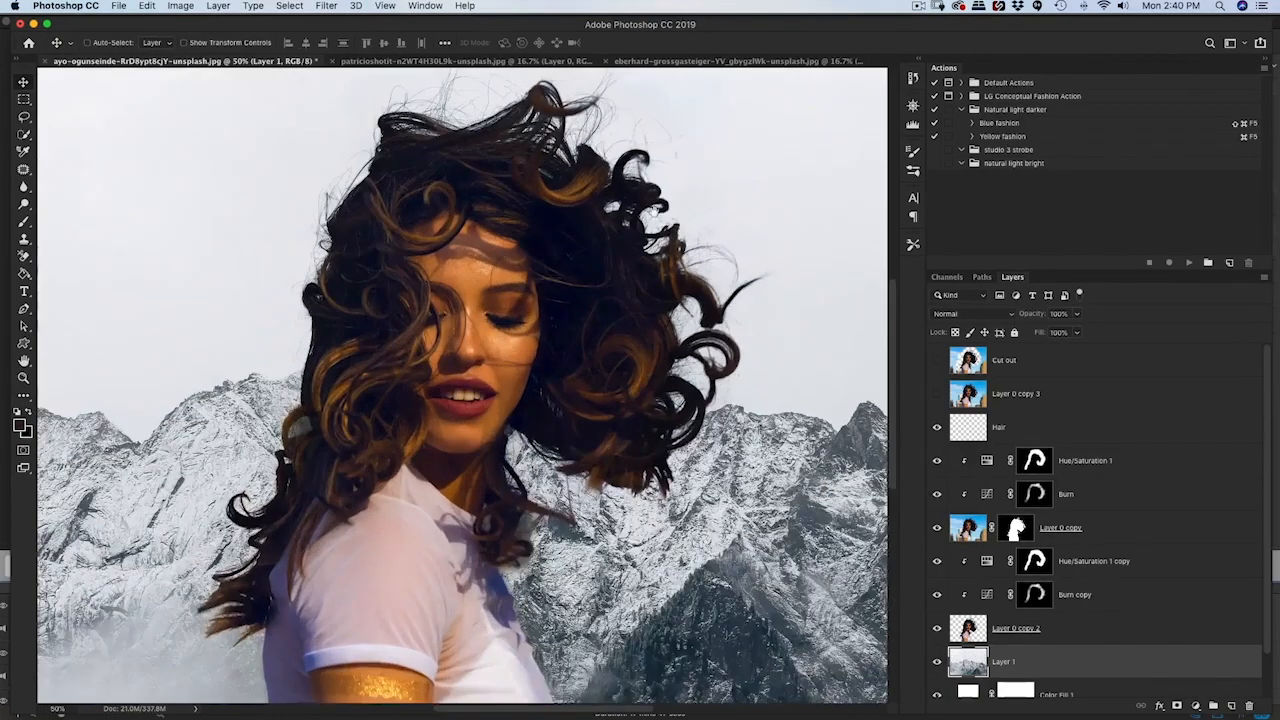
drag(655, 212, 598, 471)
key(super+equal)
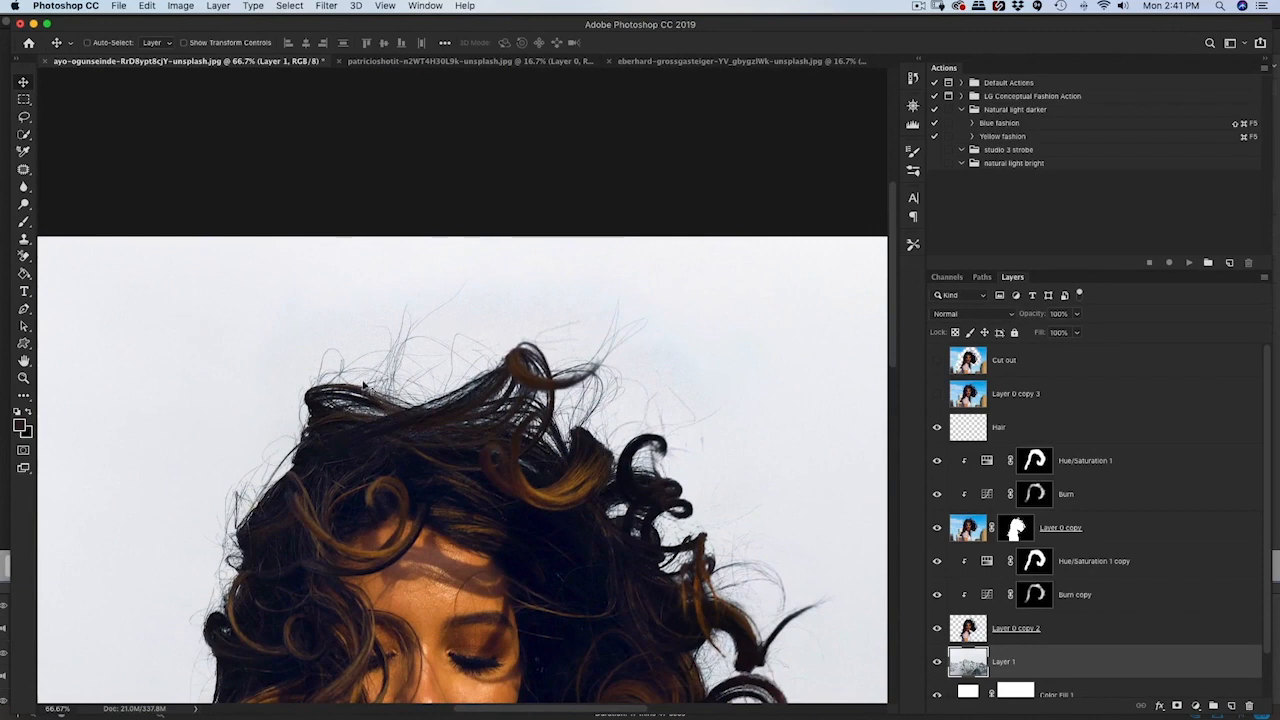
scroll(708, 531, down, 5)
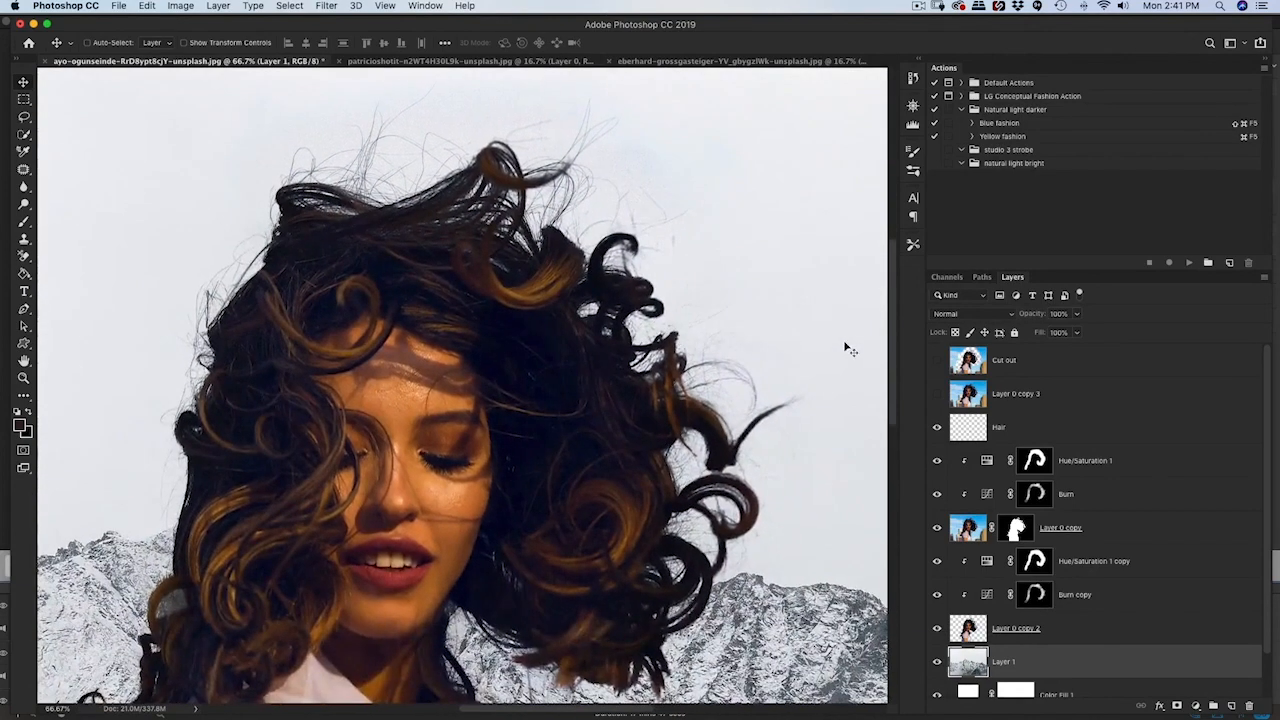
click(935, 626)
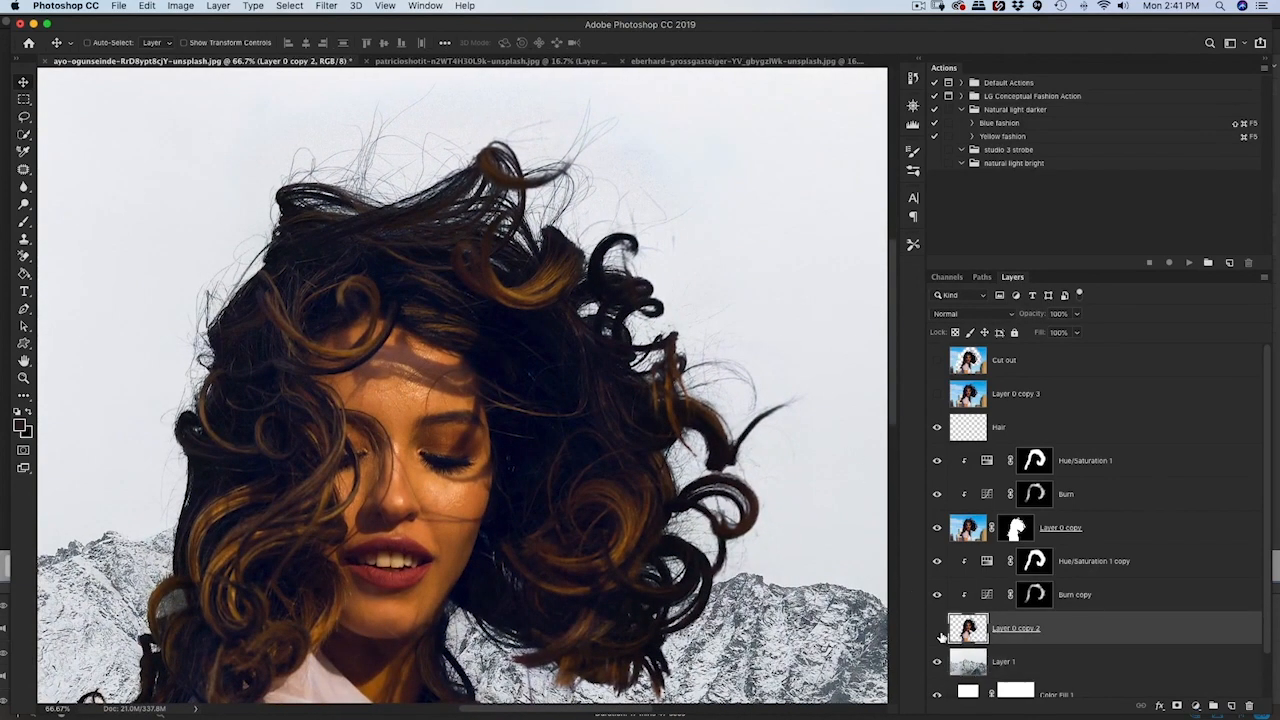
click(938, 630)
key(e)
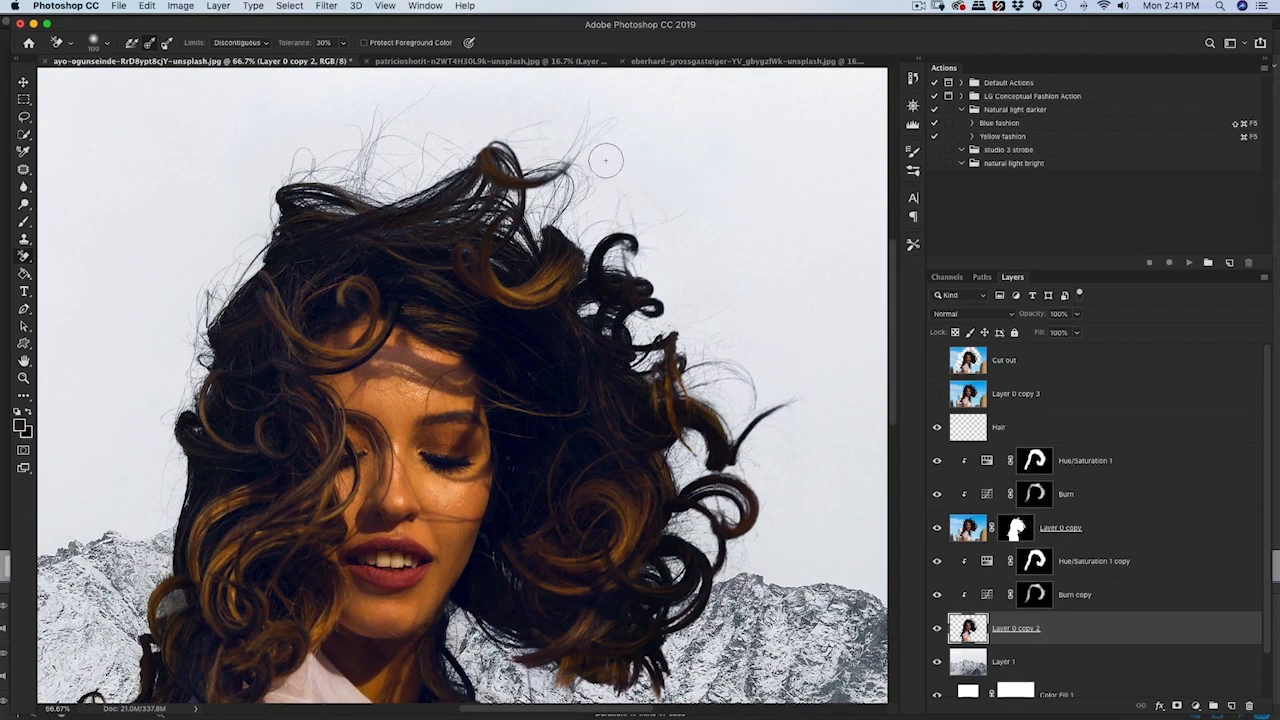
key(super+minus)
key(super+minus)
key(super+minus)
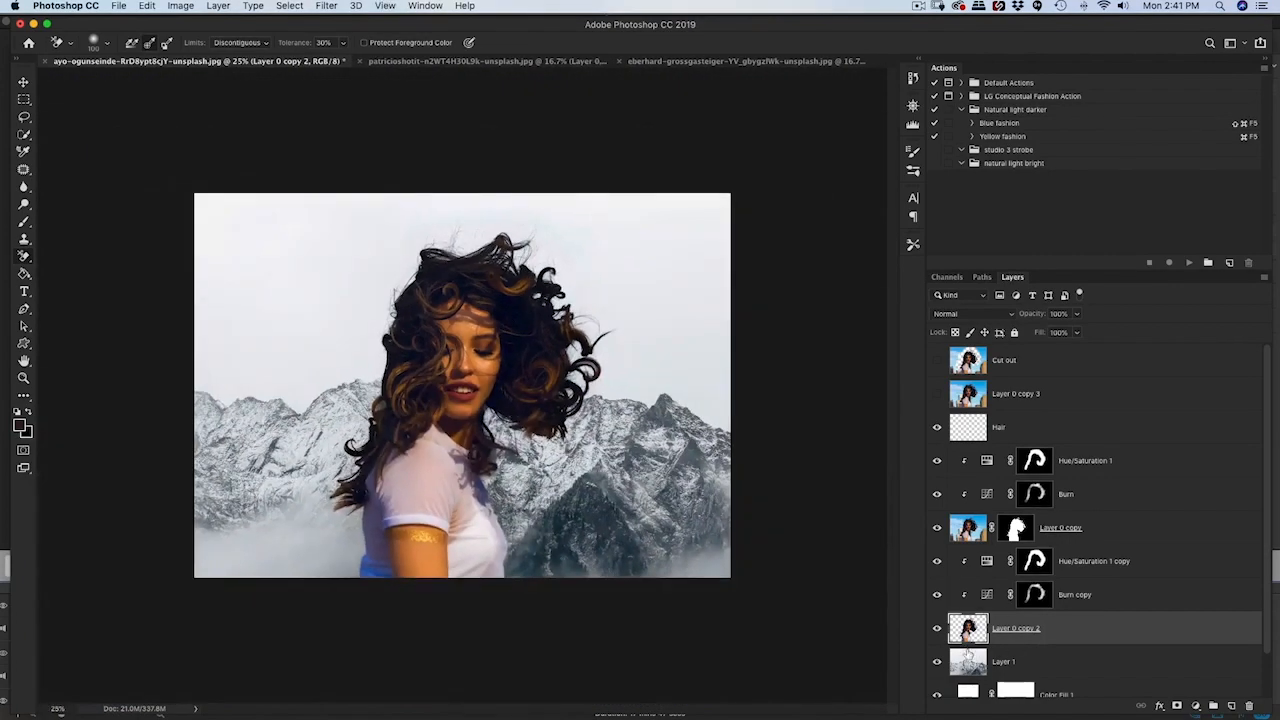
Select the mountain layer, Layer 1, and move it behind the woman to try its cloudy part as the backdrop.
click(968, 660)
key(v)
drag(628, 482, 610, 275)
drag(634, 426, 650, 360)
drag(662, 436, 507, 495)
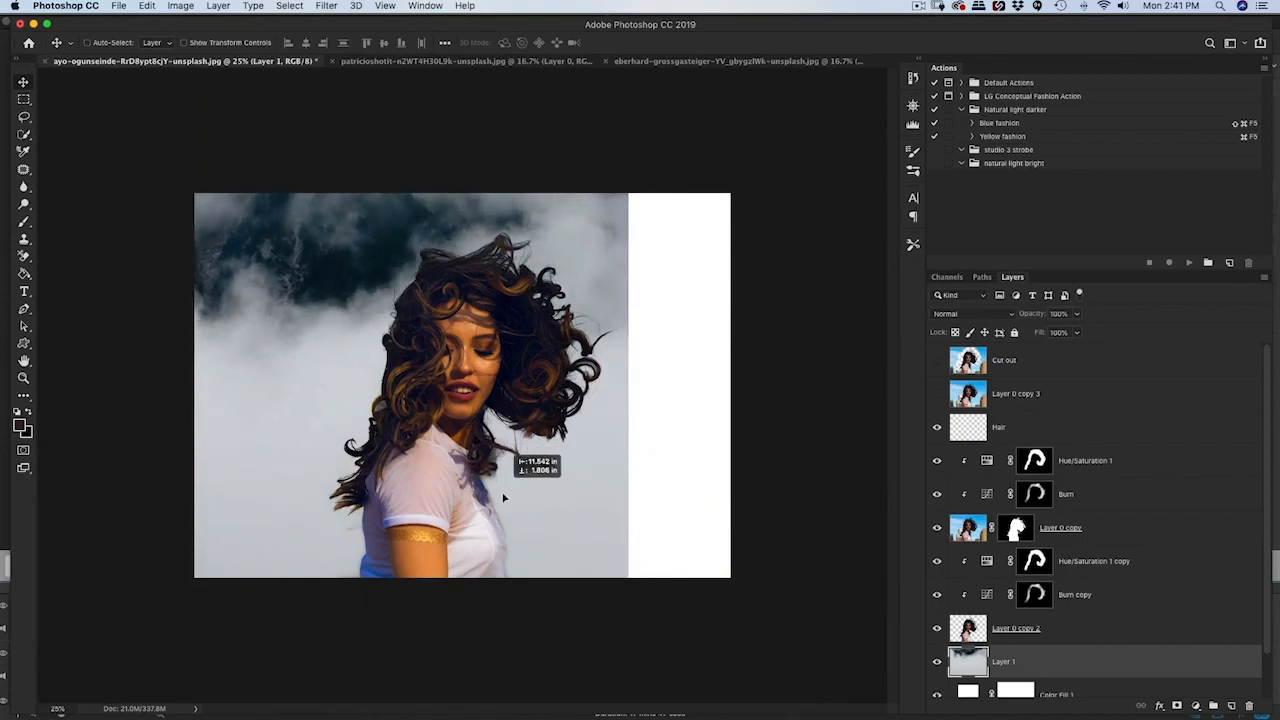